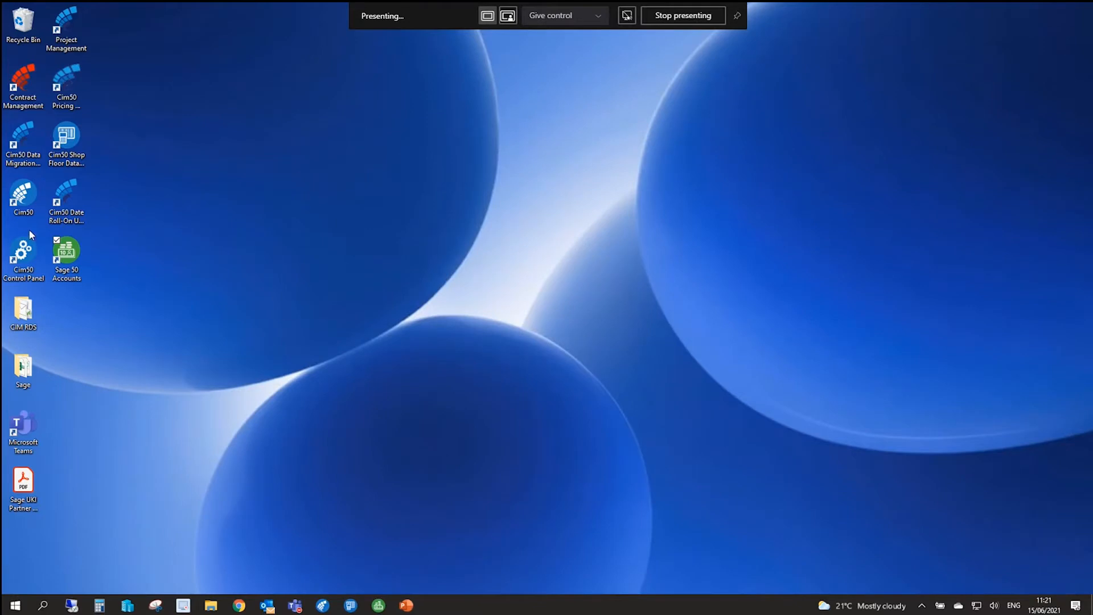
Place the Cim50 and Sage 50 Accounts shortcuts side by side mid-desktop and switch to Cim50.
{"action": "left_click_drag", "start_coordinate": [25, 202], "coordinate": [502, 143]}
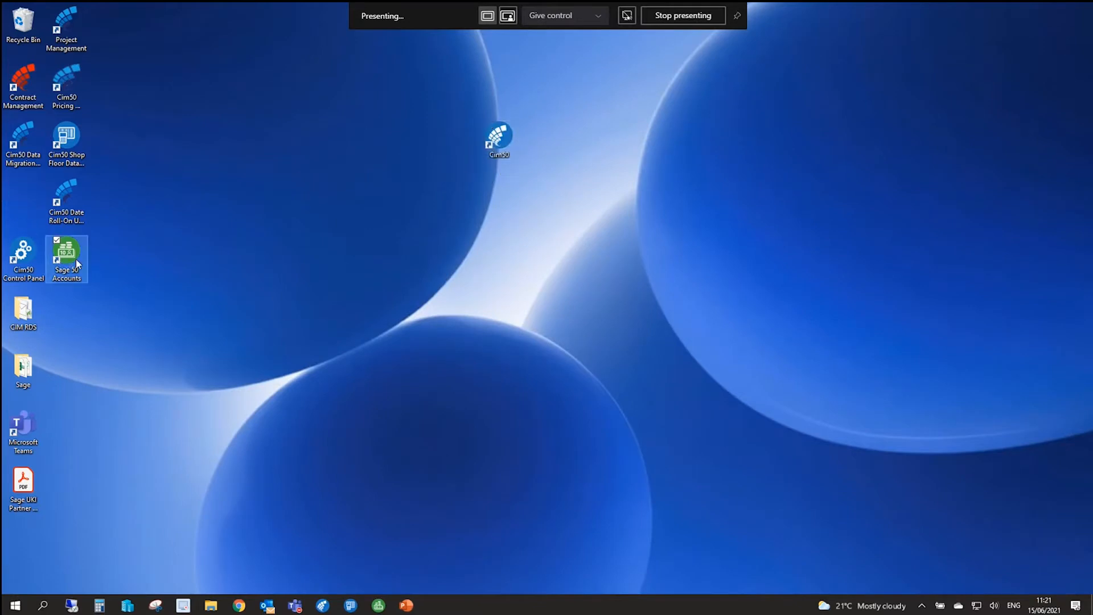
{"action": "left_click_drag", "start_coordinate": [76, 258], "coordinate": [636, 147]}
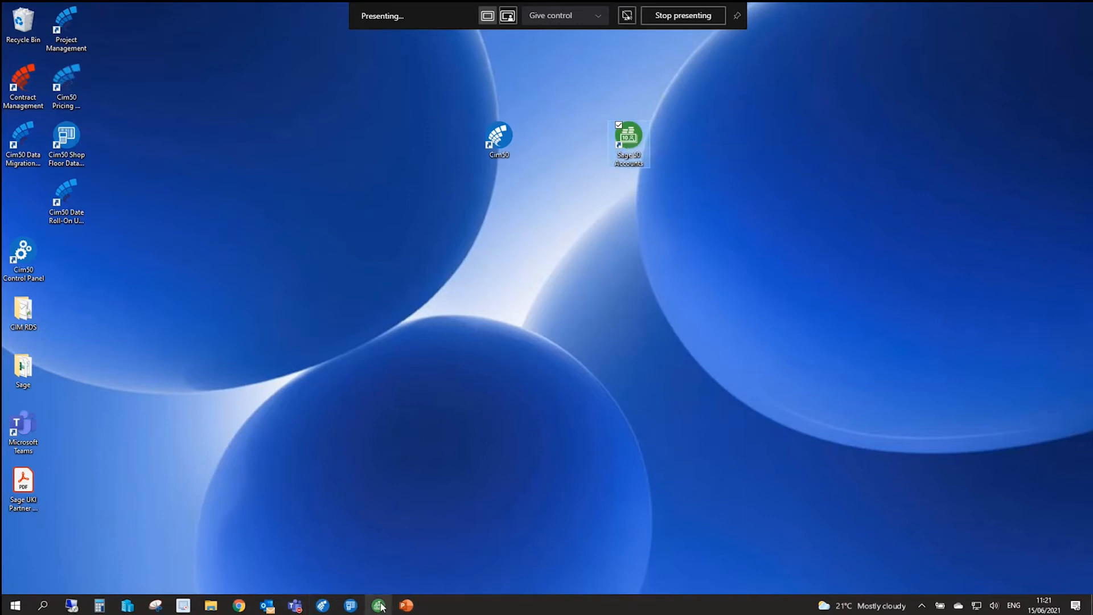
{"action": "mouse_move", "coordinate": [382, 607]}
{"action": "left_click", "coordinate": [321, 604]}
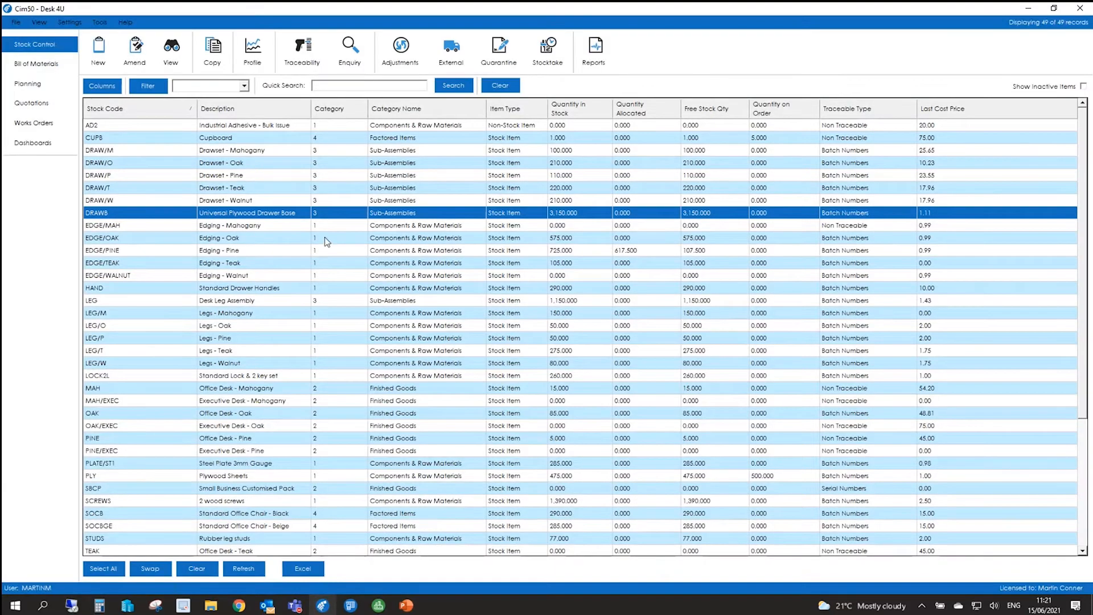
View the Cim50 data information and data checks overview, and return to the Stock Control list.
{"action": "left_click", "coordinate": [100, 22]}
{"action": "left_click", "coordinate": [142, 62]}
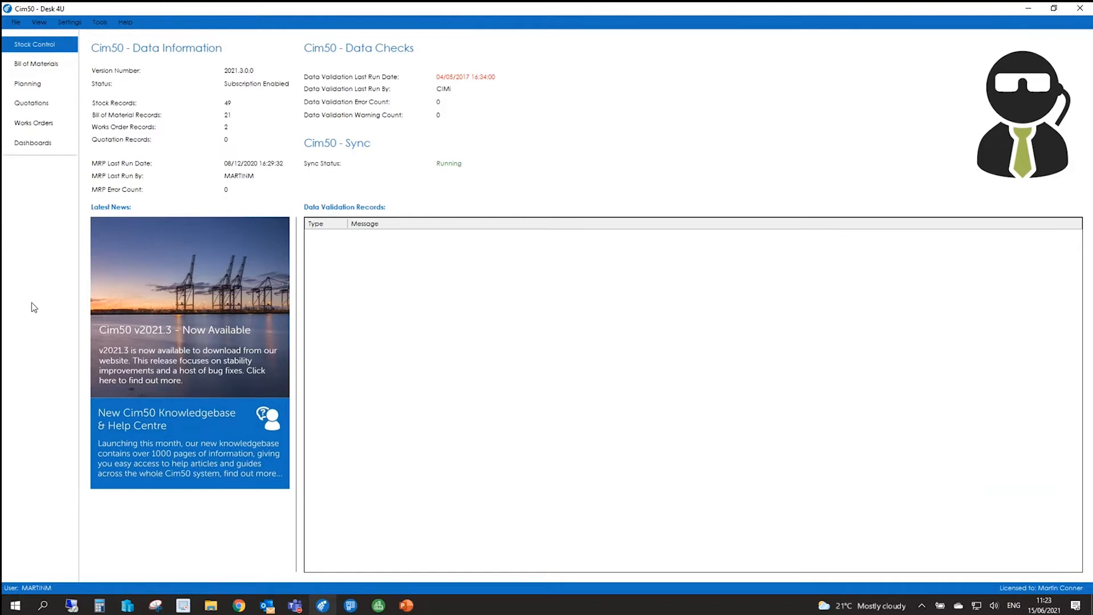
{"action": "left_click", "coordinate": [39, 47]}
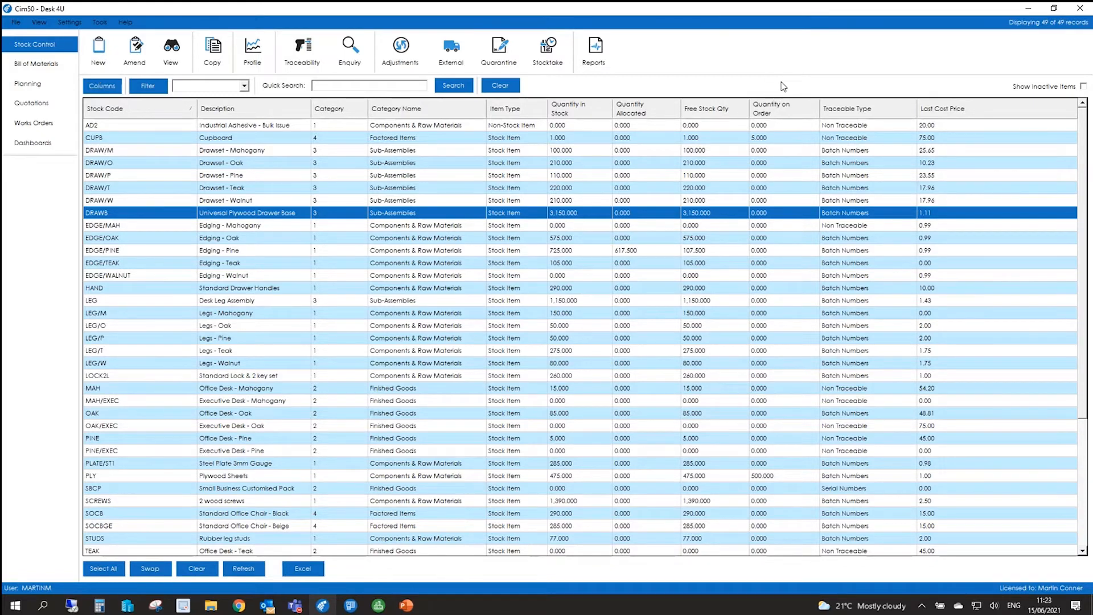
Look at the stock list's column selection and filter settings, closing both without changes.
{"action": "left_click", "coordinate": [94, 89]}
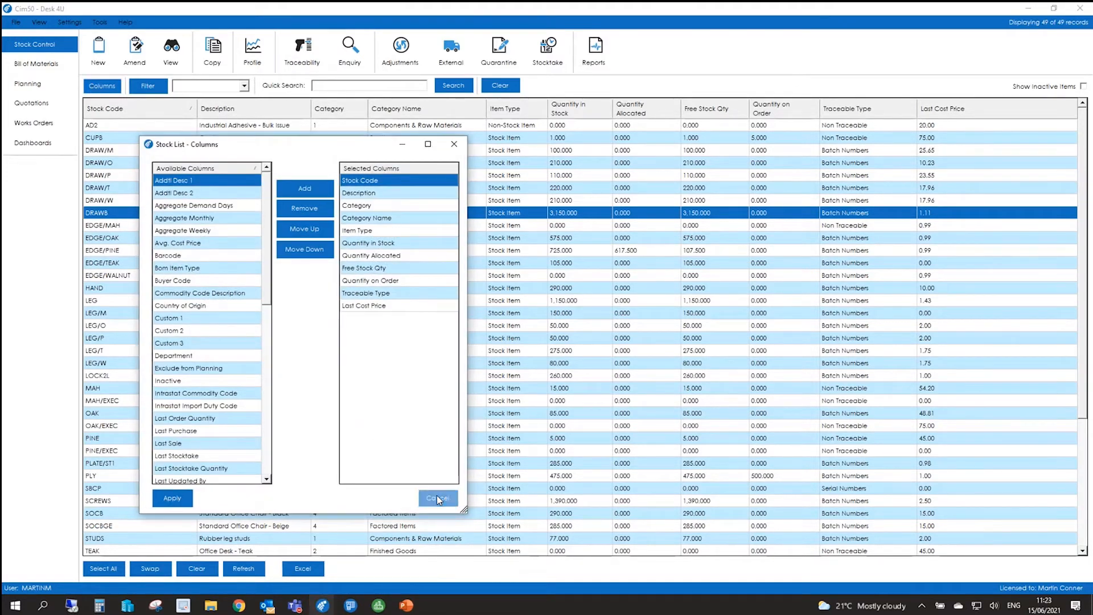
{"action": "left_click", "coordinate": [438, 499]}
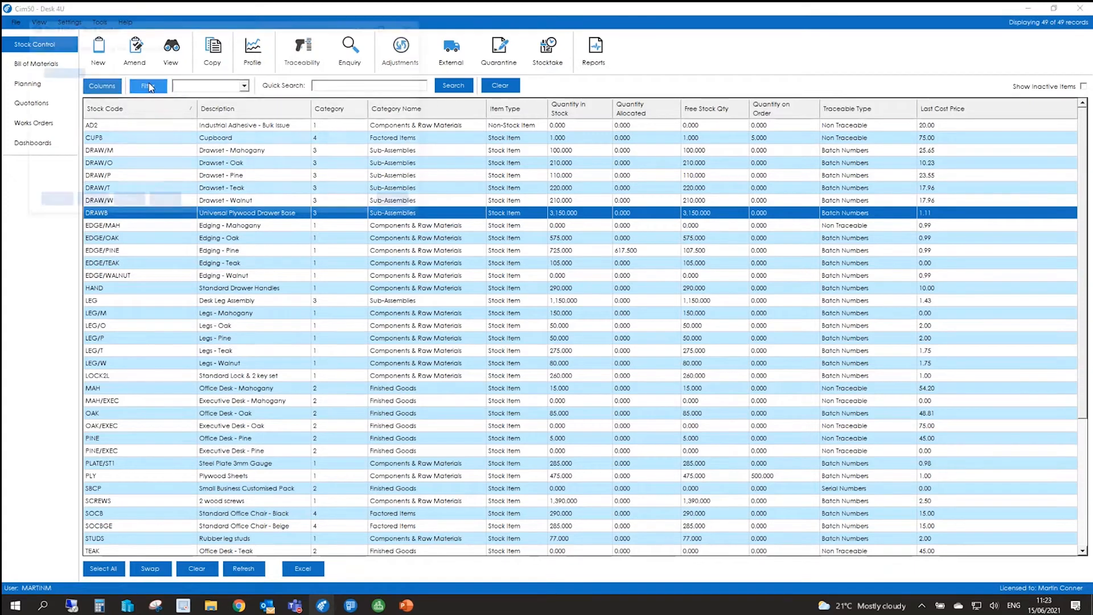
{"action": "left_click", "coordinate": [413, 198]}
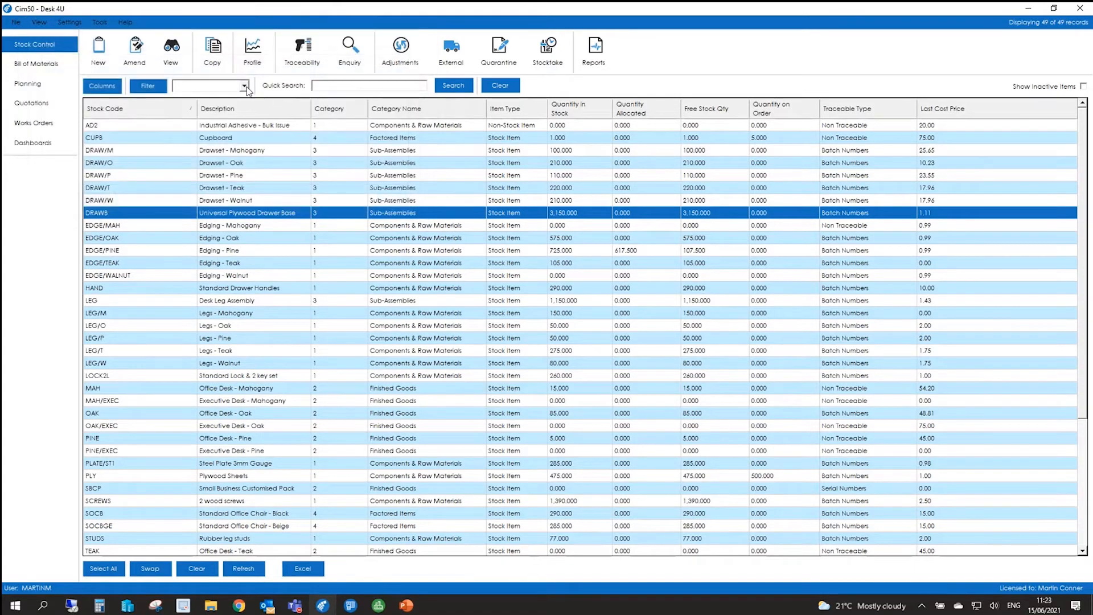
Filter the stock list to In Stock Only and quick-search it for "oak".
{"action": "left_click", "coordinate": [244, 87]}
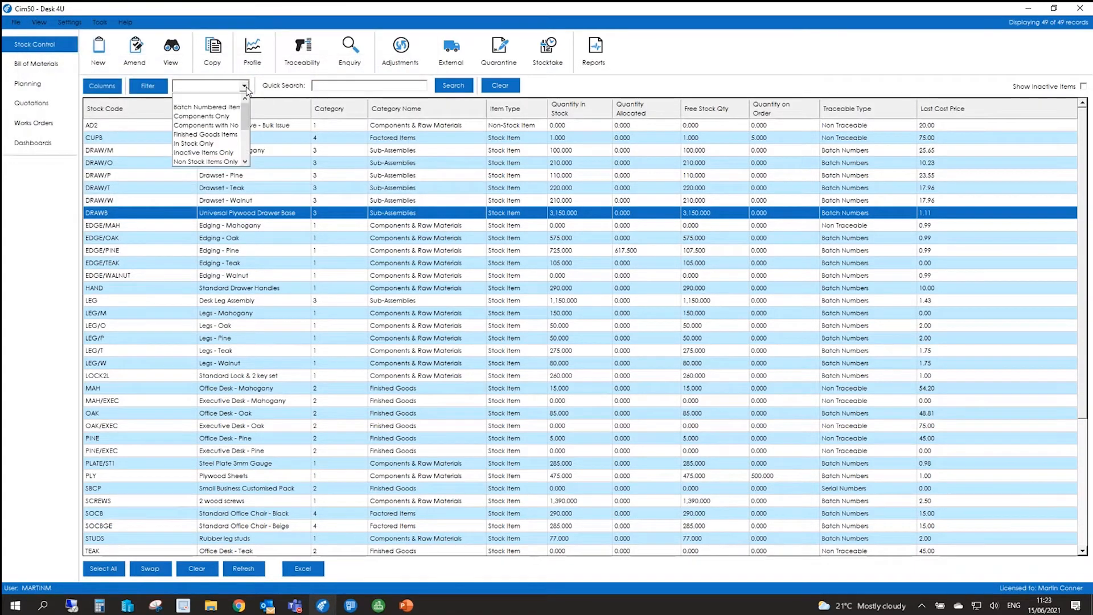
{"action": "left_click", "coordinate": [211, 144]}
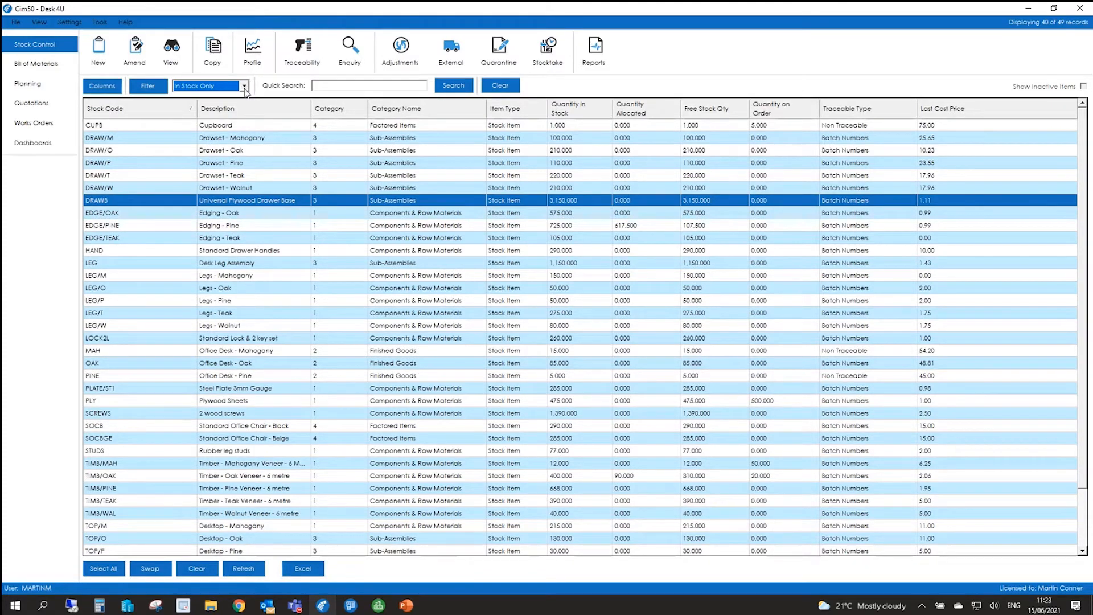
{"action": "left_click", "coordinate": [317, 84]}
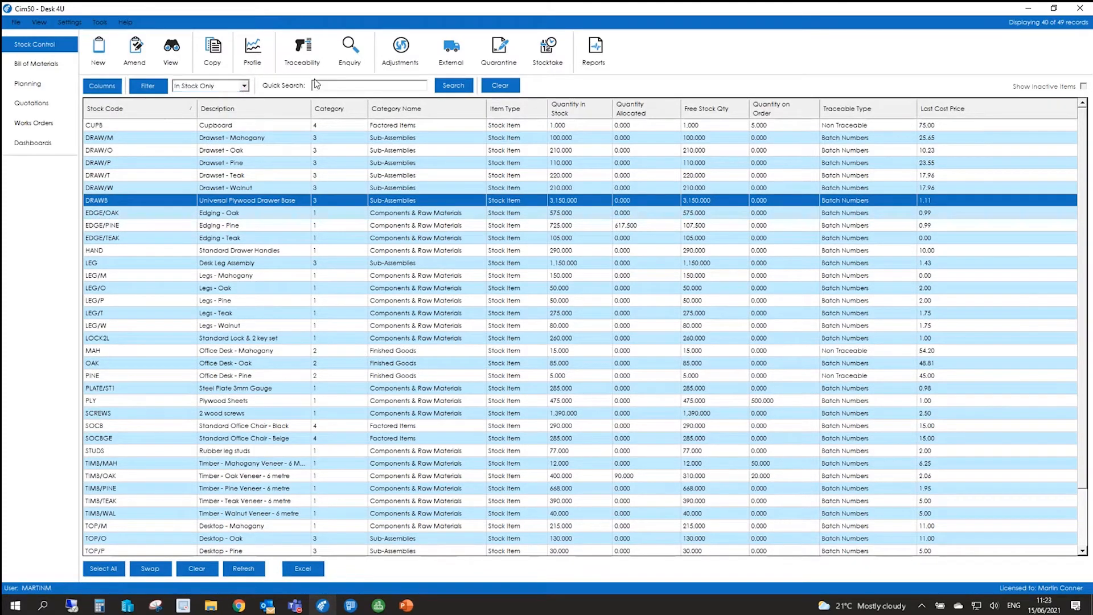
{"action": "type", "text": "oak"}
{"action": "key", "text": "Return"}
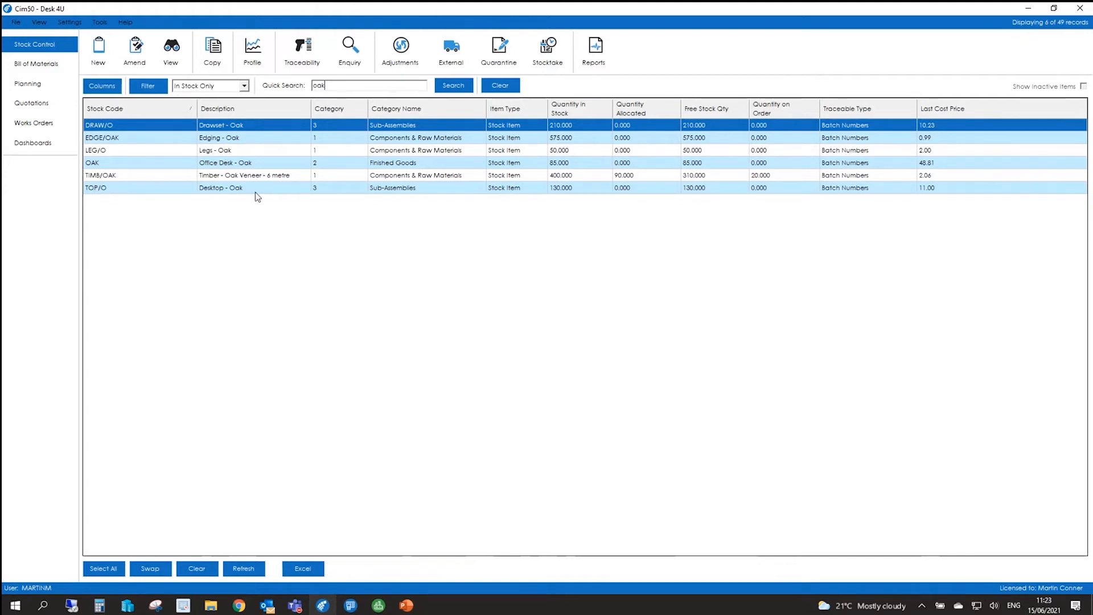
Open the stock profile of TIMB/OAK and bring up its purchase order from The Local Timber Co. Ltd. in Sage 50.
{"action": "left_click", "coordinate": [121, 174]}
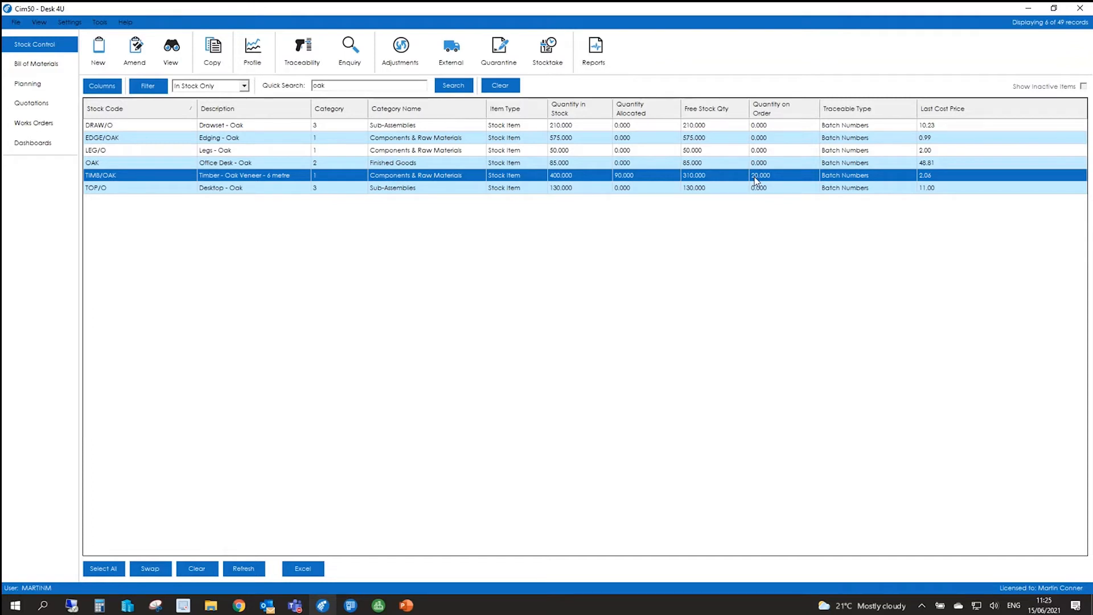
{"action": "left_click", "coordinate": [253, 61]}
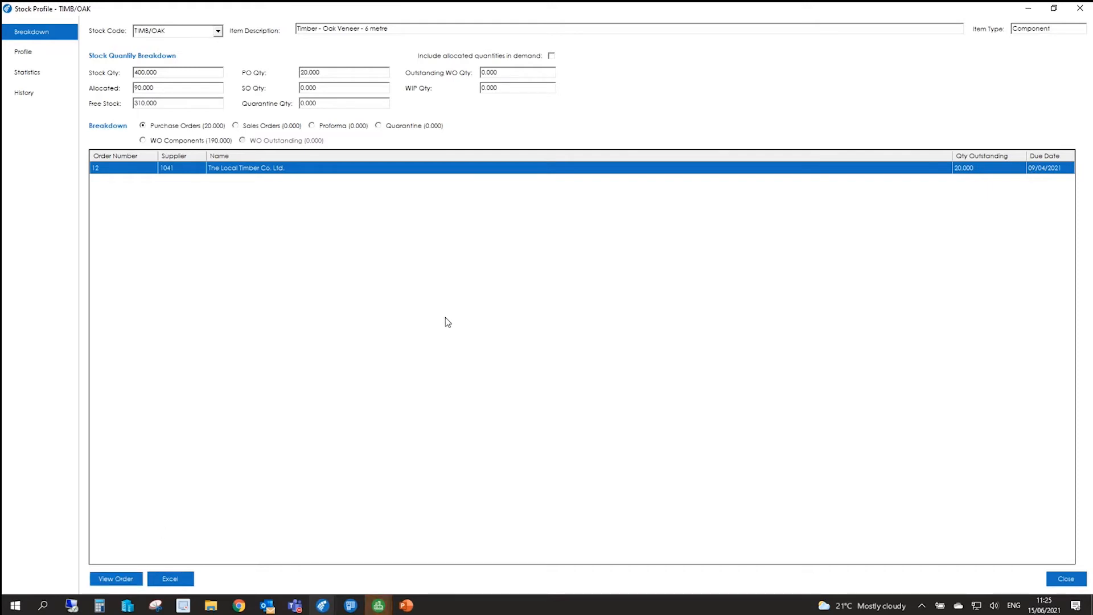
{"action": "left_click", "coordinate": [380, 607]}
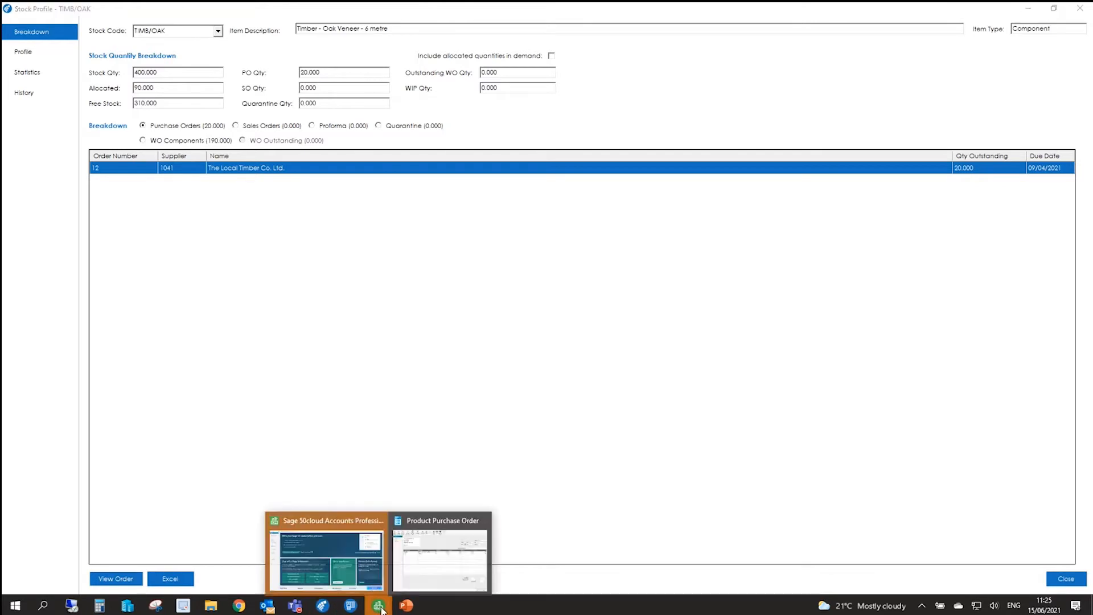
{"action": "left_click", "coordinate": [435, 569]}
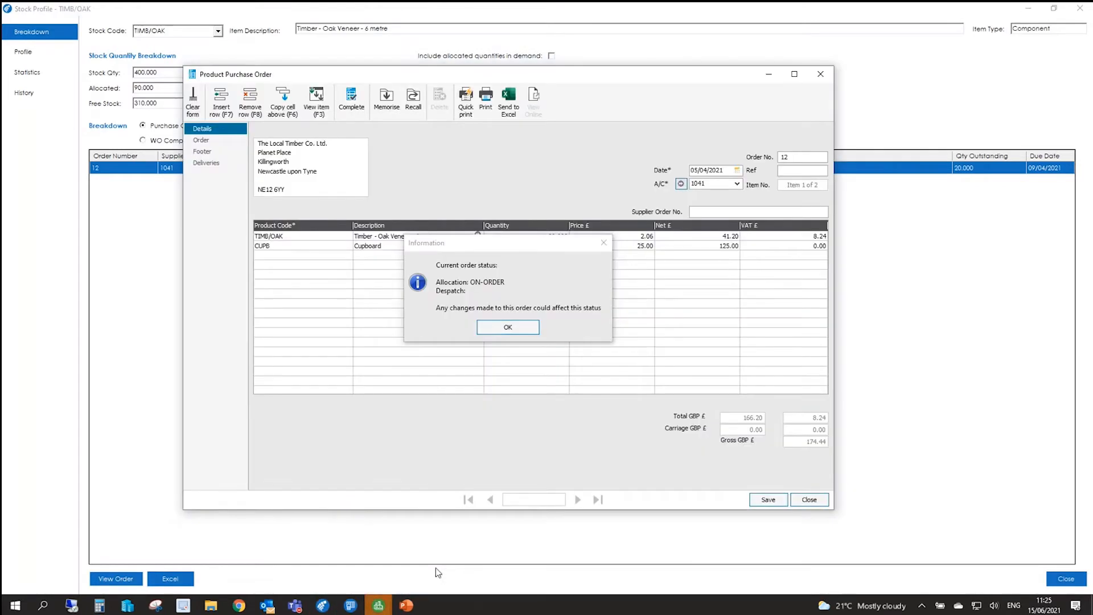
{"action": "left_click", "coordinate": [495, 328]}
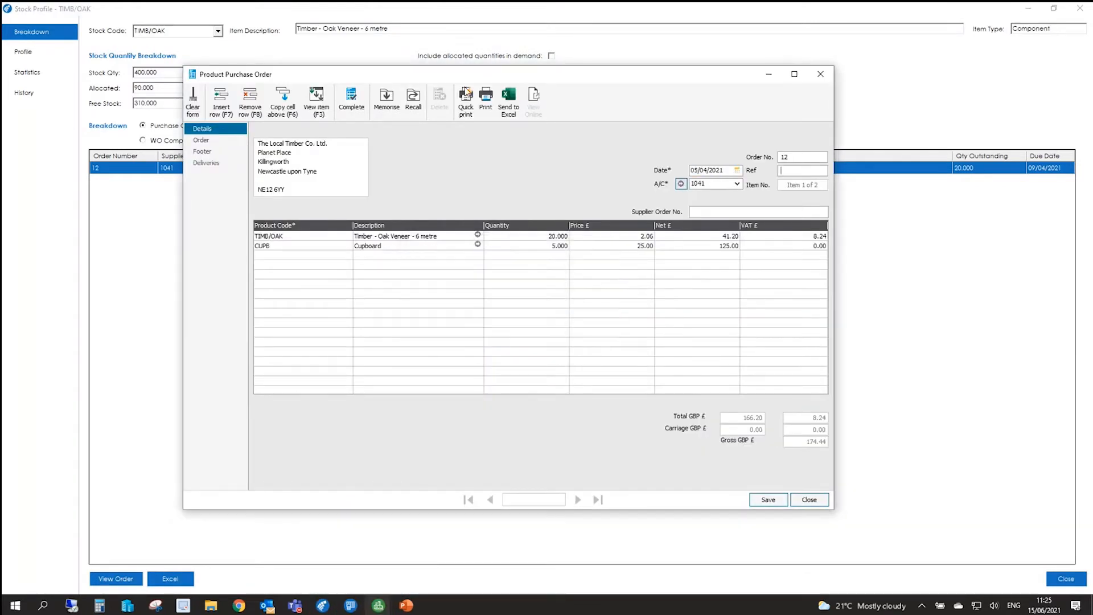
View the details of the TIMB/OAK item line on the purchase order and close the order without changes.
{"action": "left_click", "coordinate": [477, 235]}
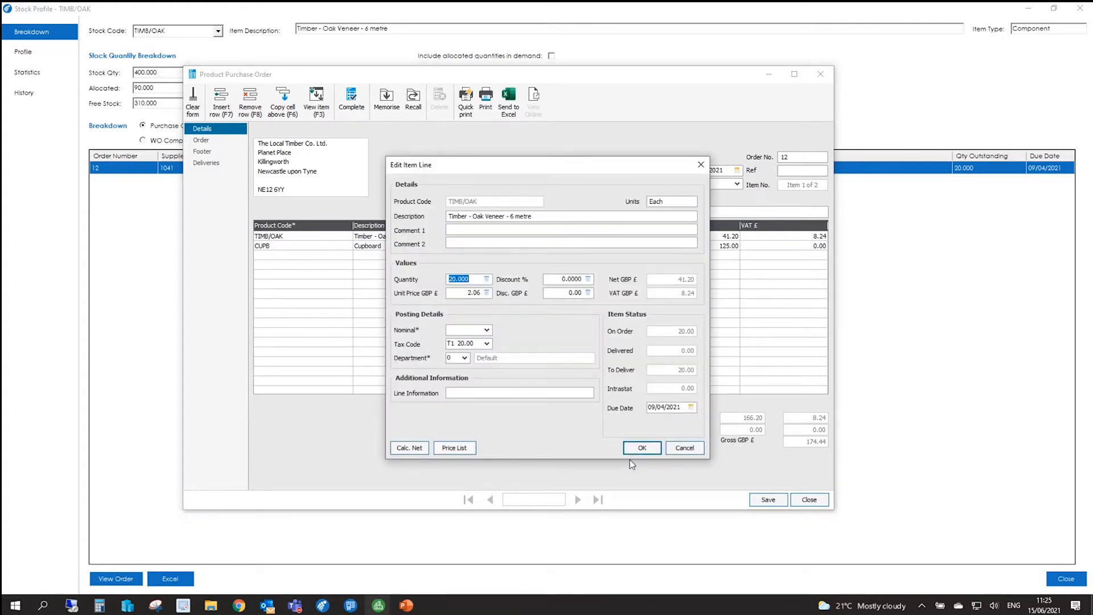
{"action": "left_click", "coordinate": [684, 448]}
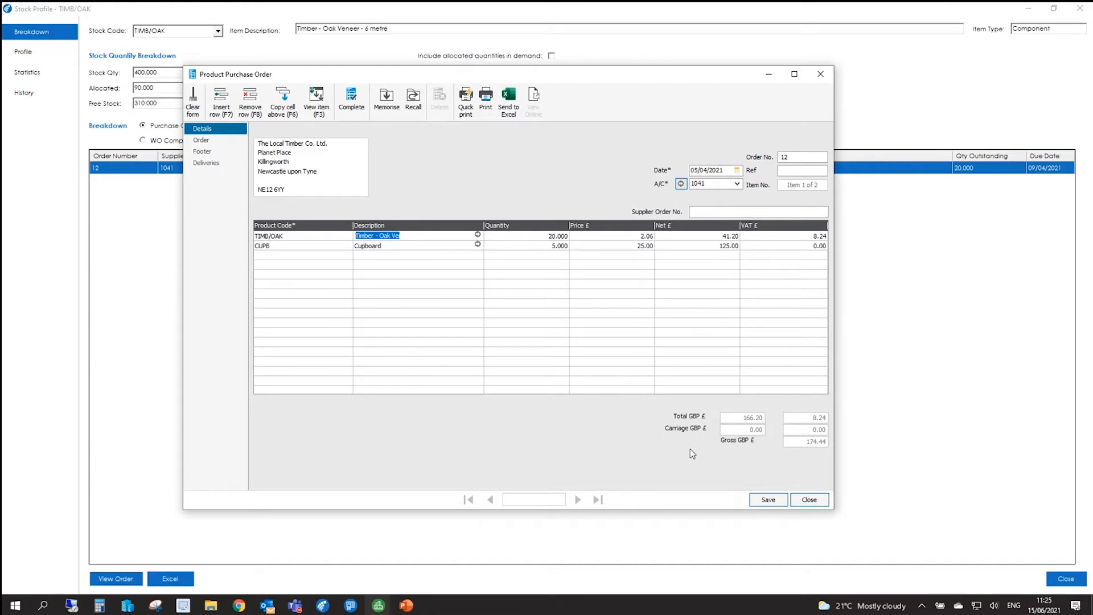
{"action": "left_click", "coordinate": [809, 499]}
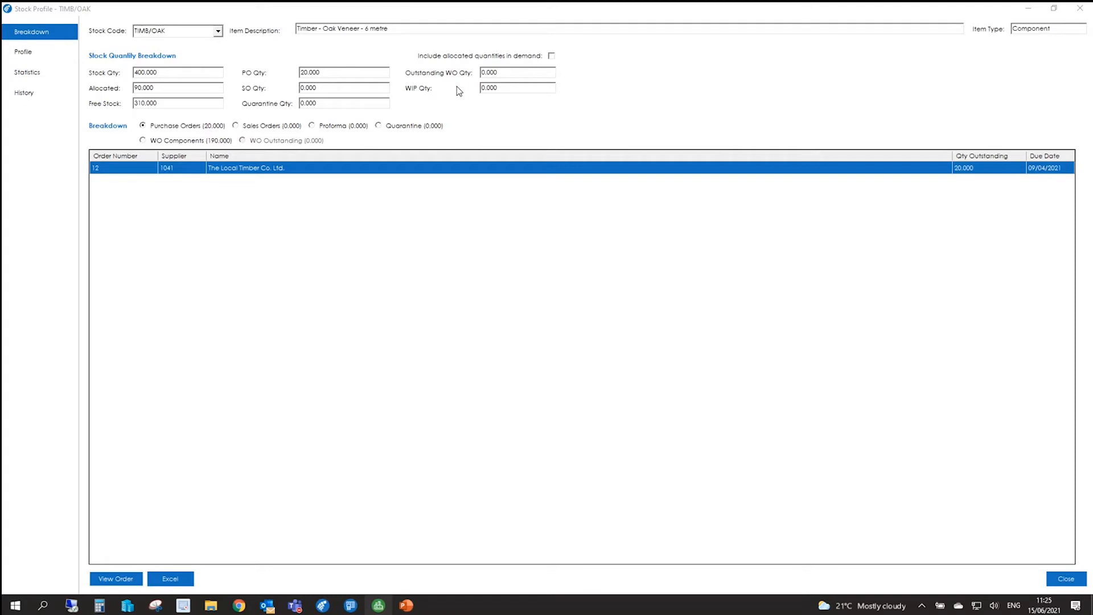
Show the works order component breakdown for TIMB/OAK and examine the purchase and works order lines in its real-time stock projection.
{"action": "left_click", "coordinate": [171, 142]}
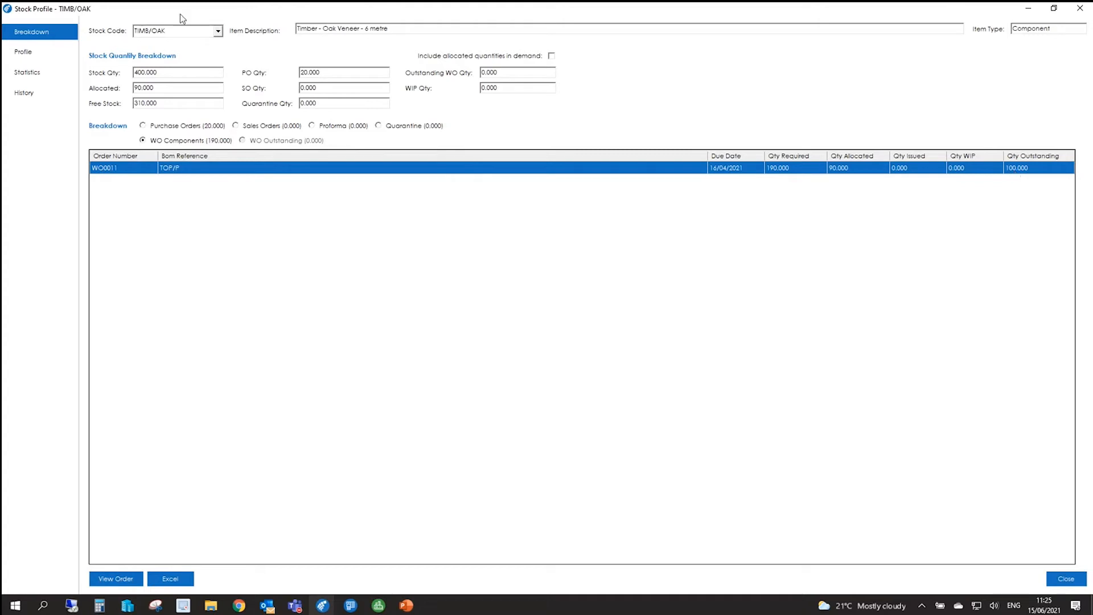
{"action": "left_click", "coordinate": [41, 52]}
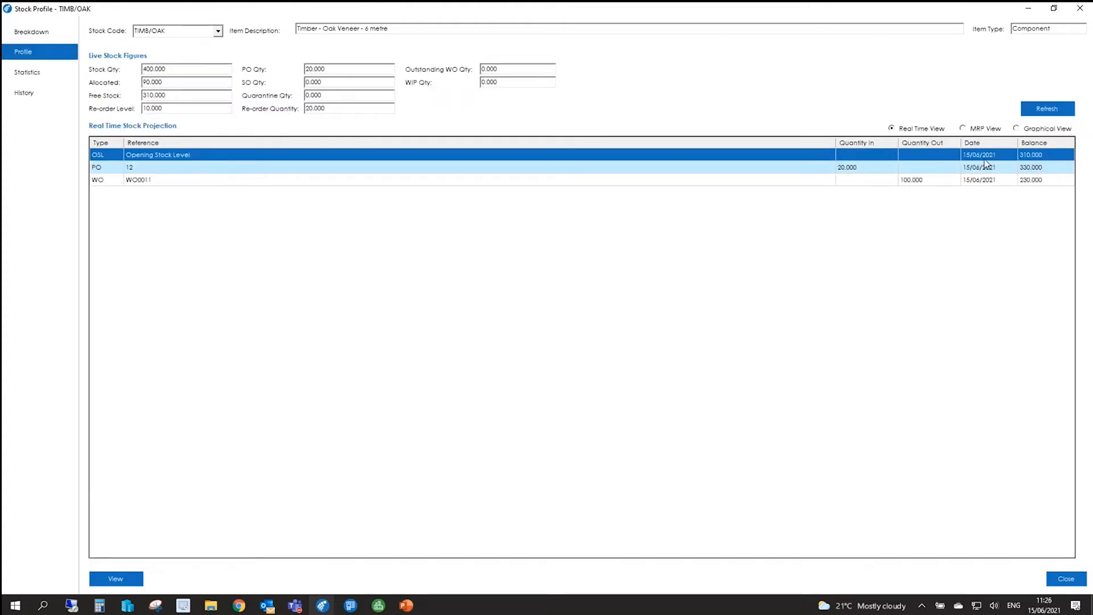
{"action": "left_click", "coordinate": [1037, 170]}
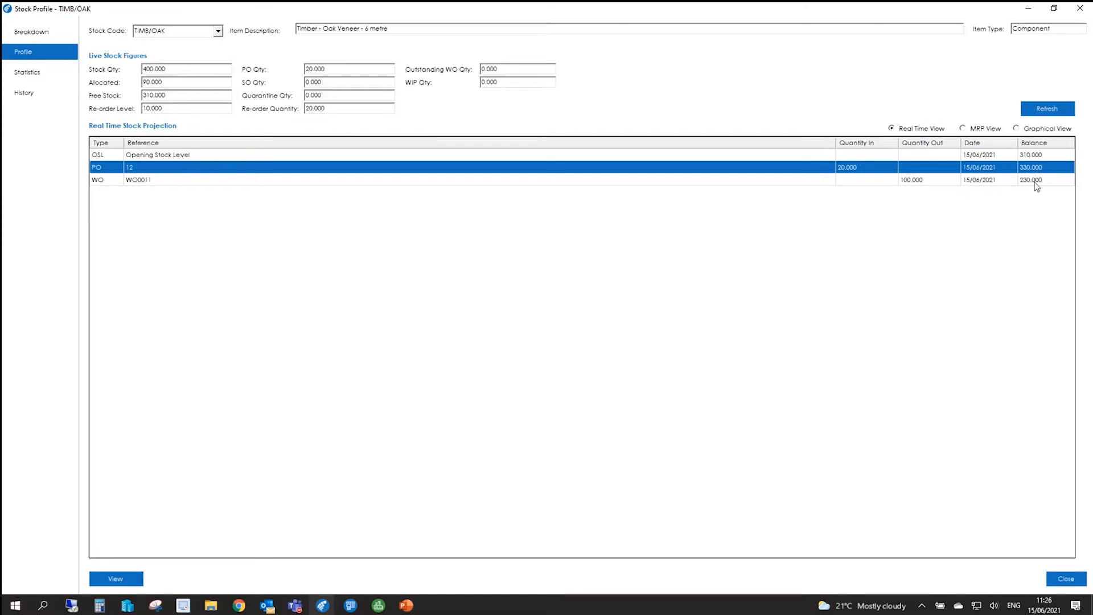
{"action": "left_click", "coordinate": [1035, 181]}
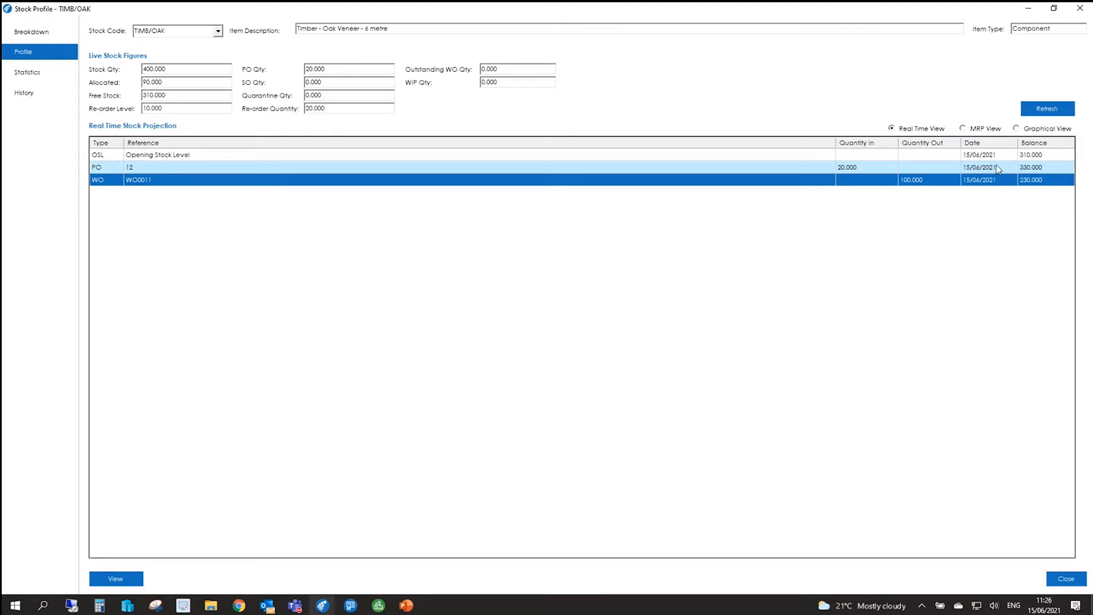
{"action": "left_click", "coordinate": [136, 167]}
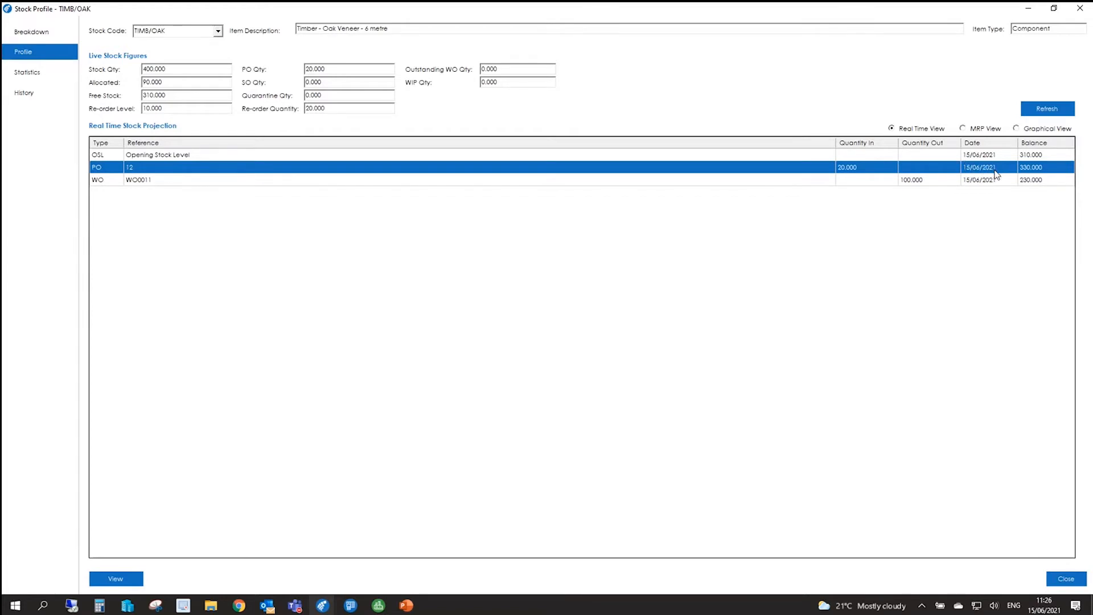
Review the supplier purchase statistics and transaction history of TIMB/OAK, and close the stock profile.
{"action": "left_click", "coordinate": [52, 72]}
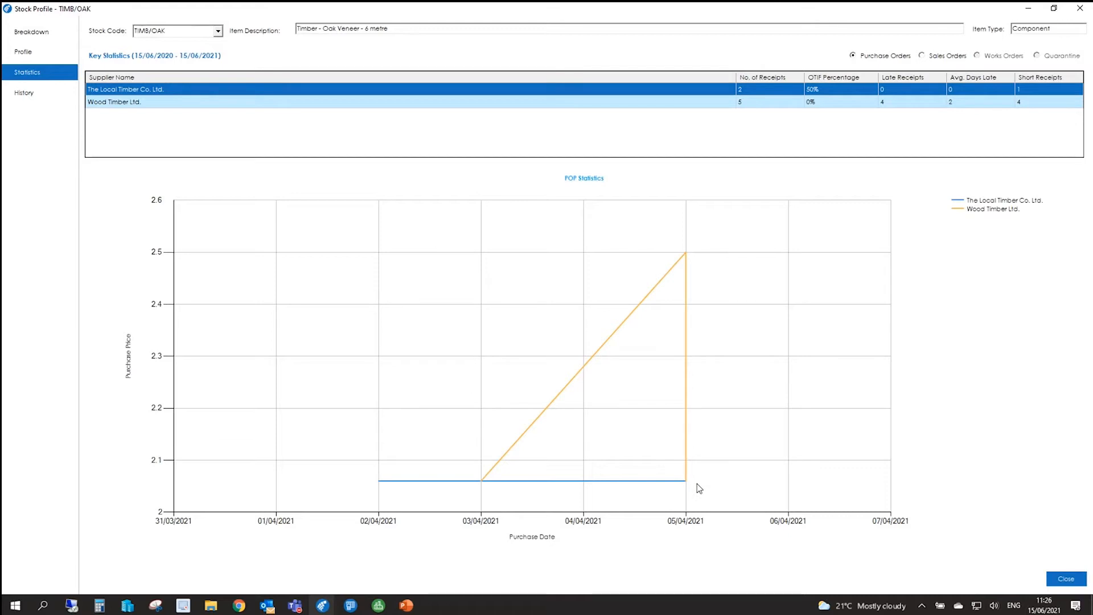
{"action": "left_click", "coordinate": [33, 97]}
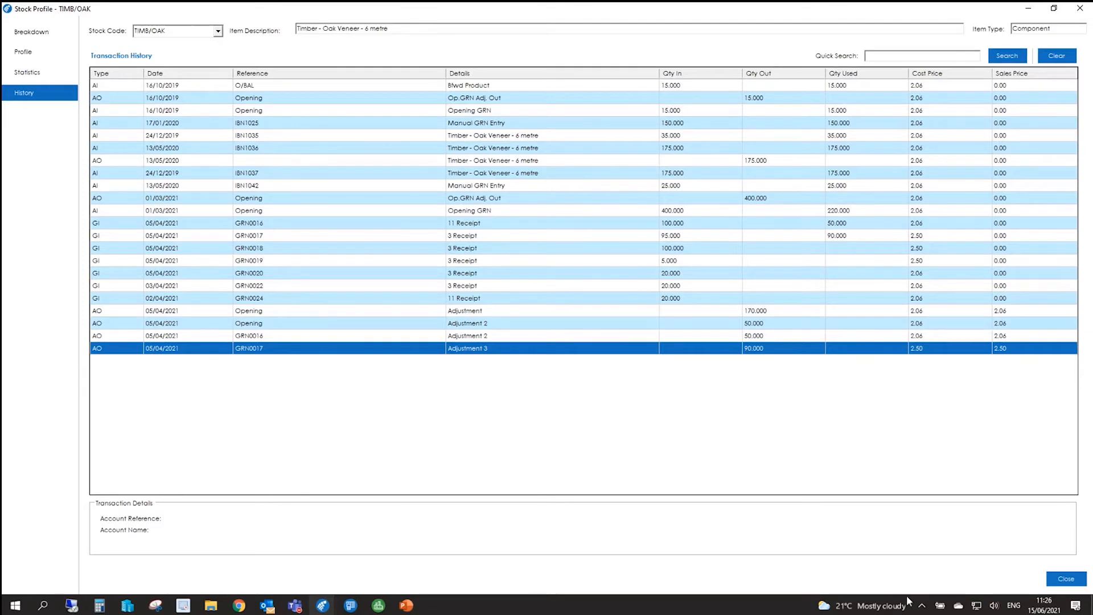
{"action": "left_click", "coordinate": [1066, 578]}
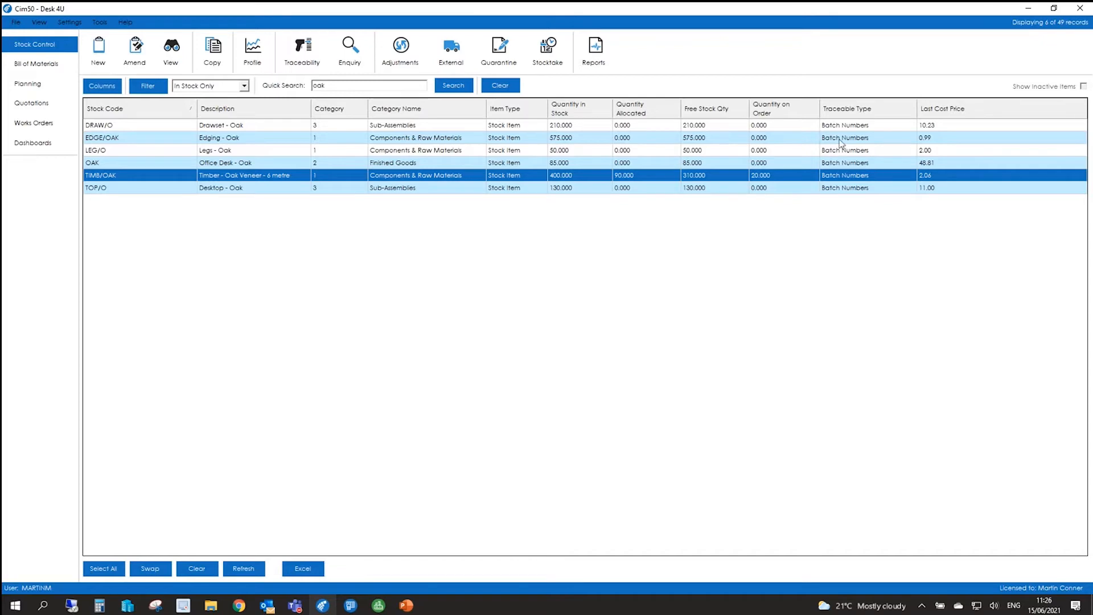
Clear the In Stock Only filter and search the full stock list for "oak".
{"action": "left_click", "coordinate": [501, 86]}
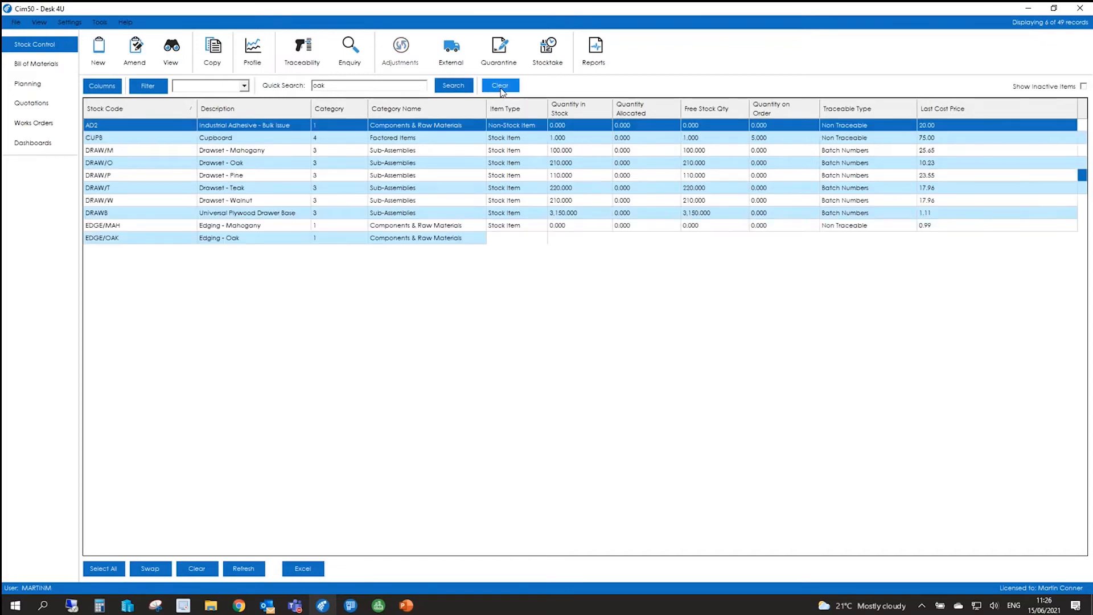
{"action": "left_click", "coordinate": [835, 137]}
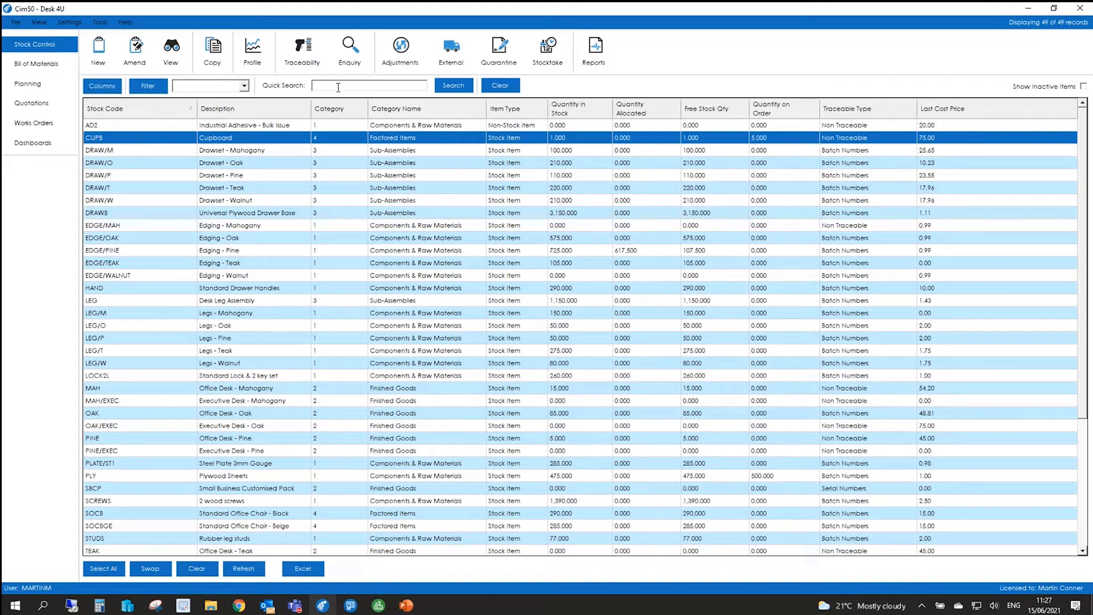
{"action": "type", "text": "c"}
{"action": "key", "text": "Return"}
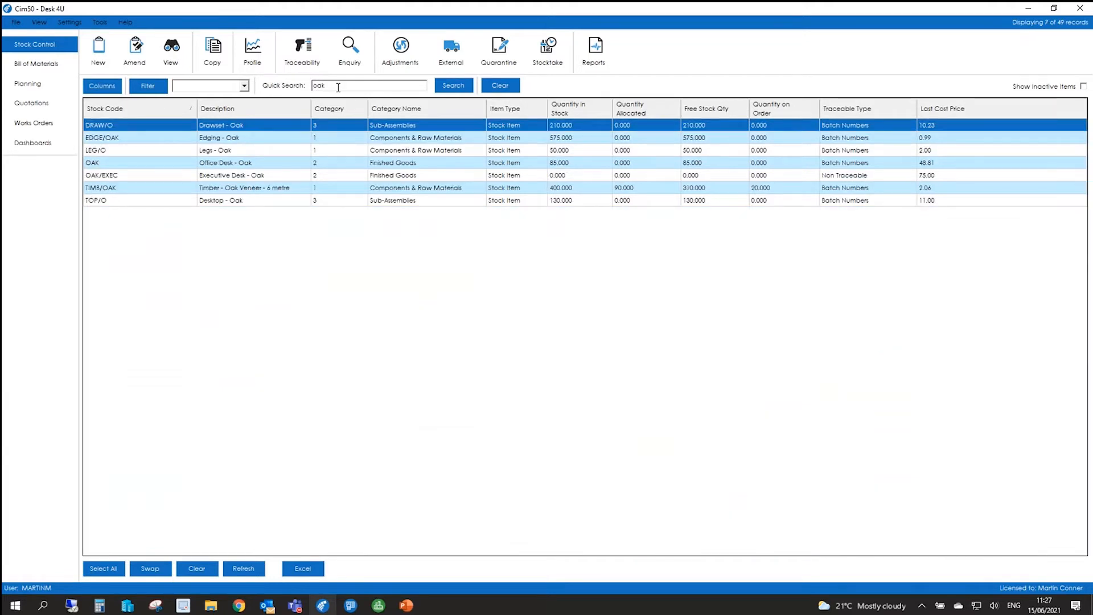
Open the batch traceability enquiry from the TIMB/OAK stock item and filter the batches by stock code TIMB/OAK.
{"action": "left_click", "coordinate": [127, 189]}
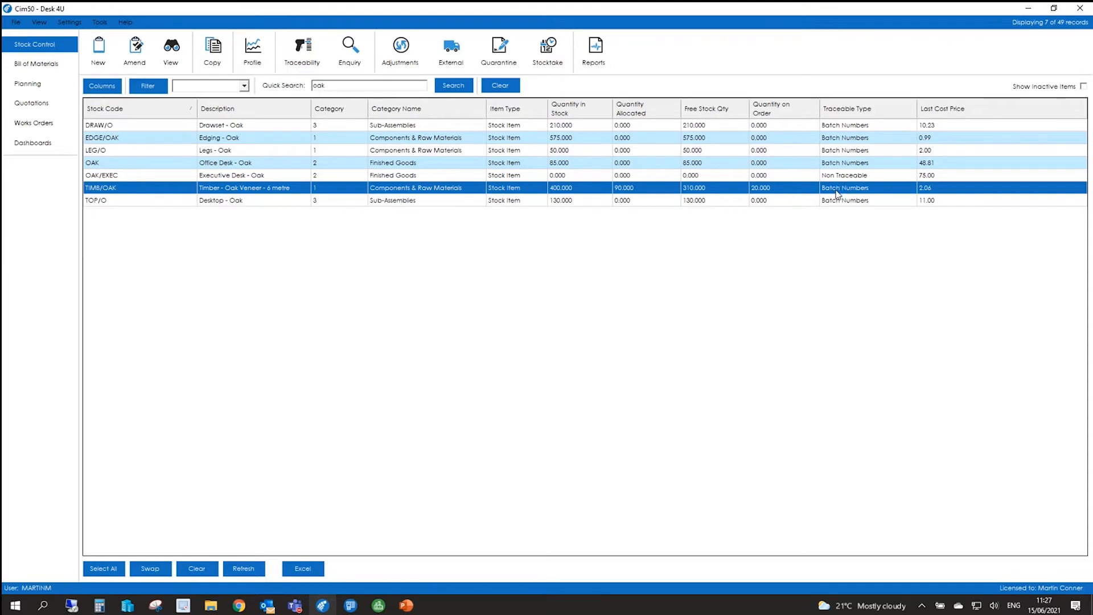
{"action": "left_click", "coordinate": [289, 54]}
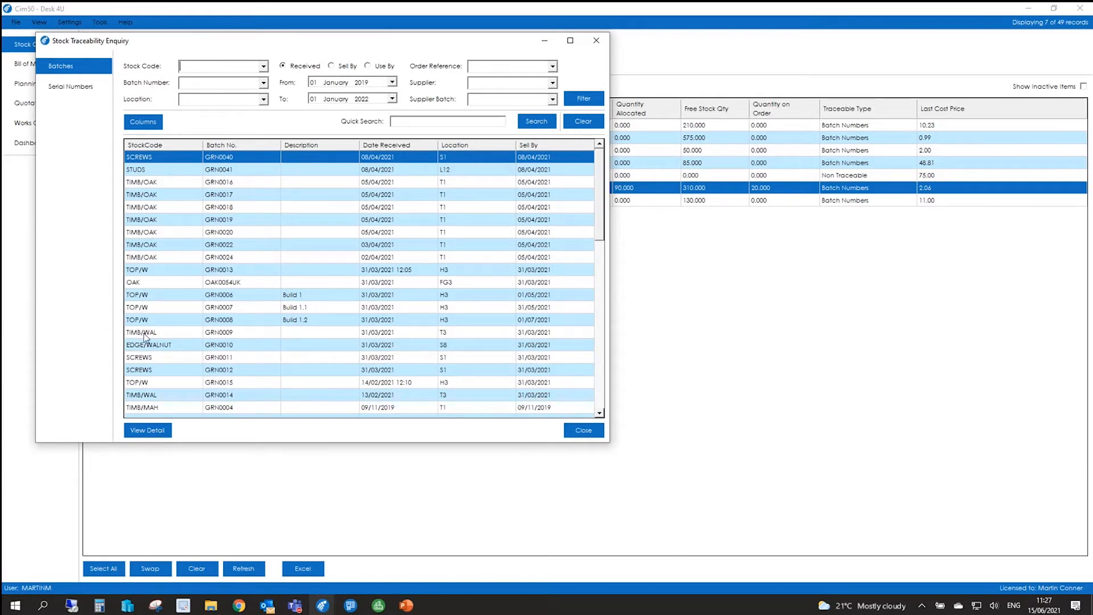
{"action": "scroll", "coordinate": [161, 396], "scroll_direction": "down", "scroll_amount": 2}
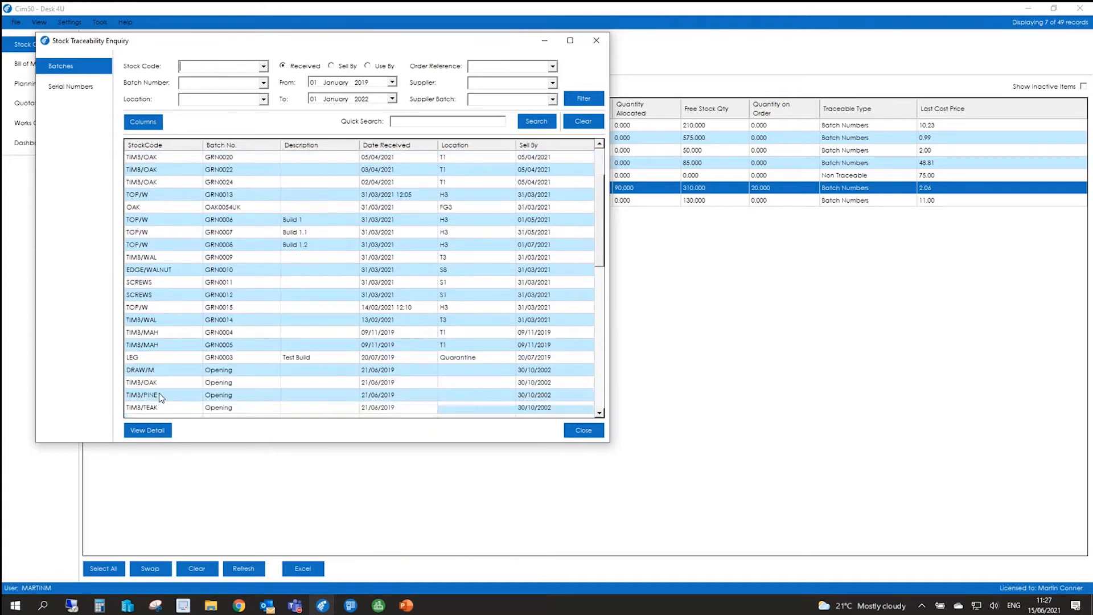
{"action": "left_click", "coordinate": [165, 385]}
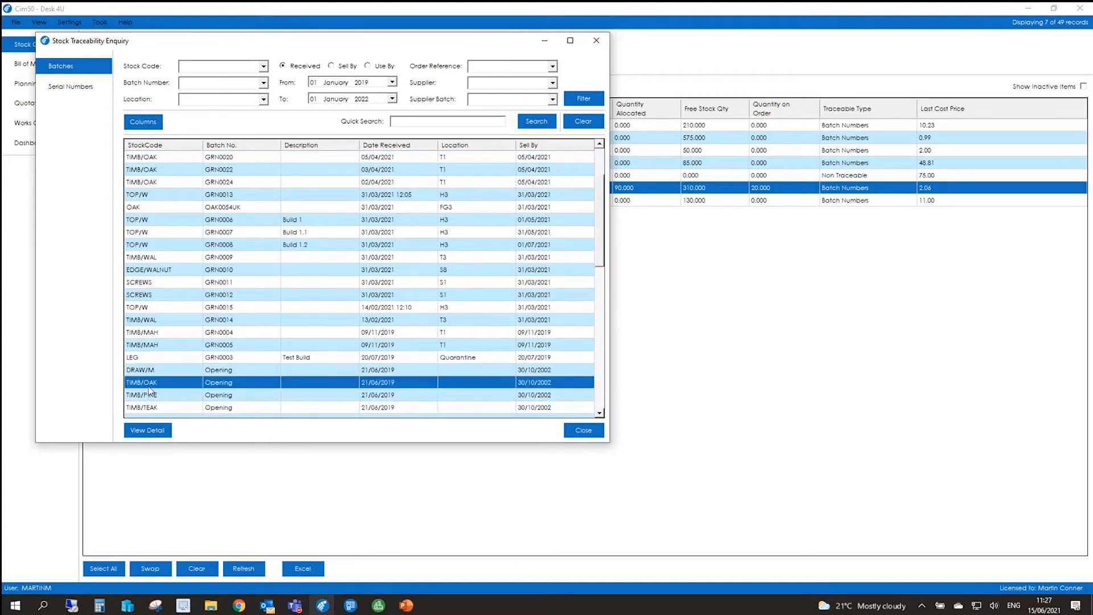
{"action": "left_click", "coordinate": [190, 67]}
{"action": "type", "text": "tim"}
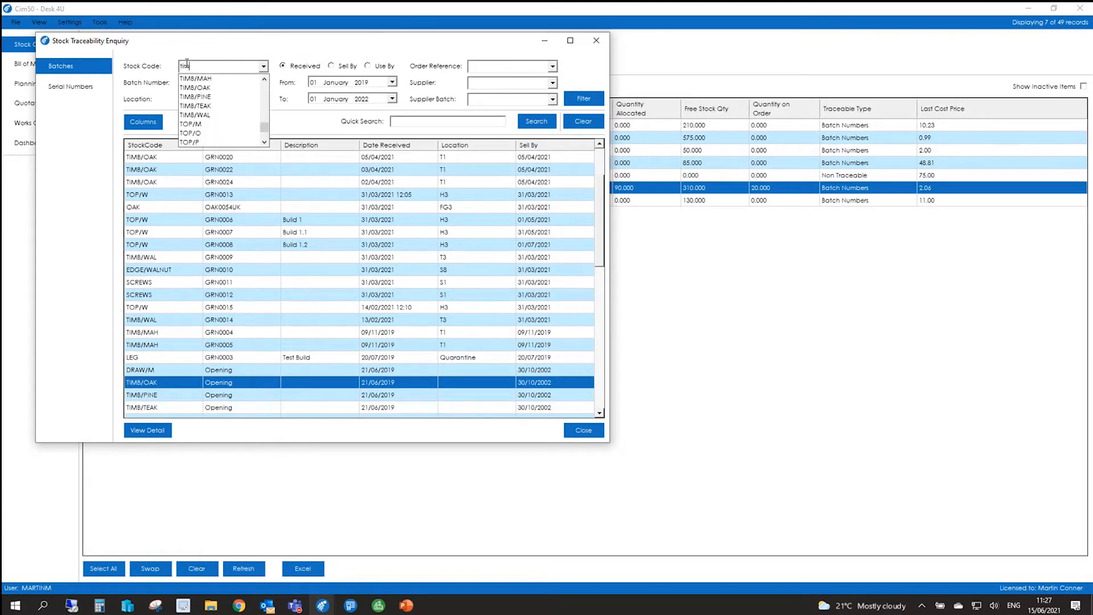
{"action": "key", "text": "Down"}
{"action": "key", "text": "Down"}
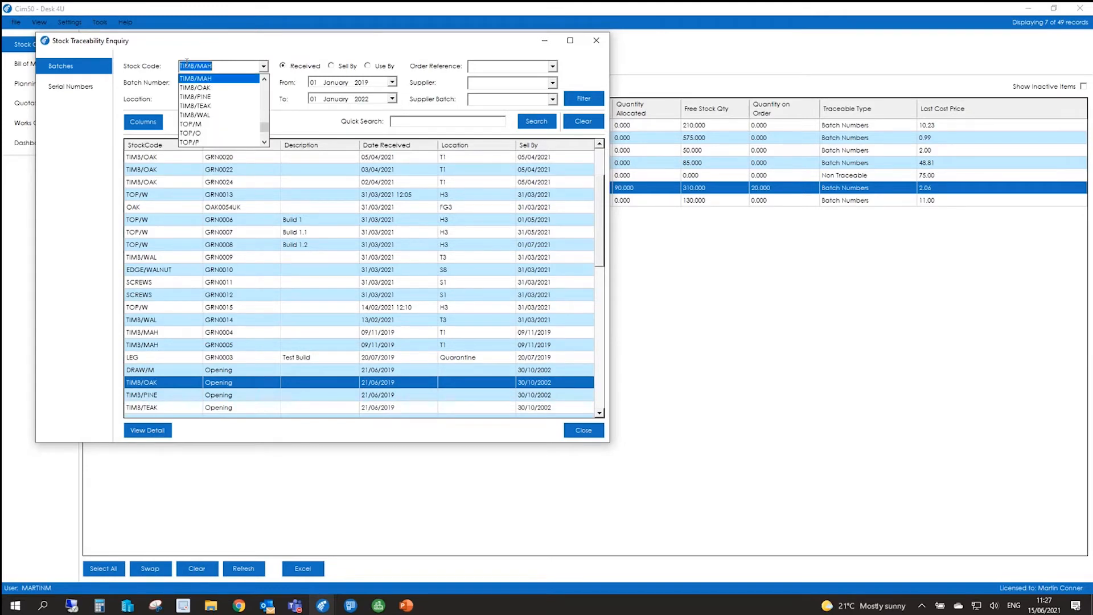
{"action": "key", "text": "Return"}
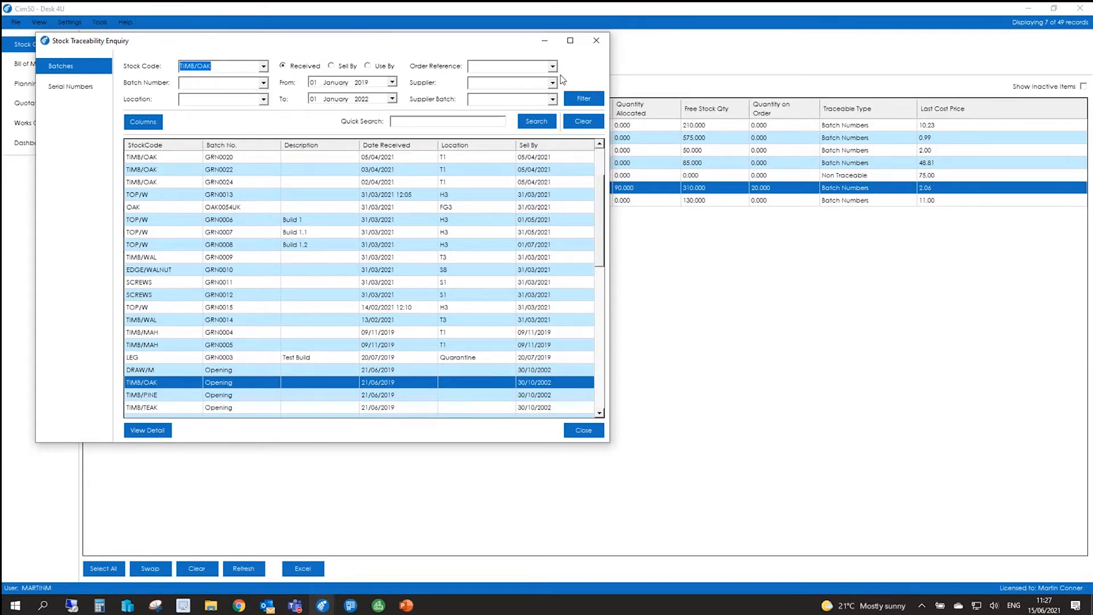
{"action": "left_click", "coordinate": [574, 97]}
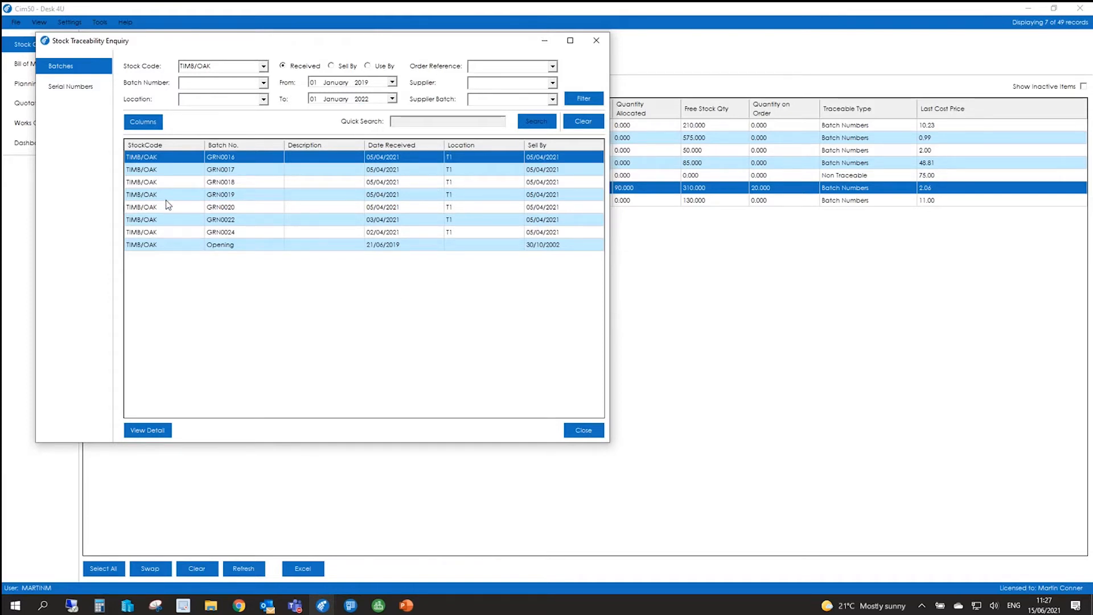
Review the details, costs, analysis, notes, attachments and history of TIMB/OAK batch GRN0016, and close the batch traceability enquiry.
{"action": "left_click", "coordinate": [202, 194]}
{"action": "left_click", "coordinate": [172, 157]}
{"action": "left_click", "coordinate": [147, 430]}
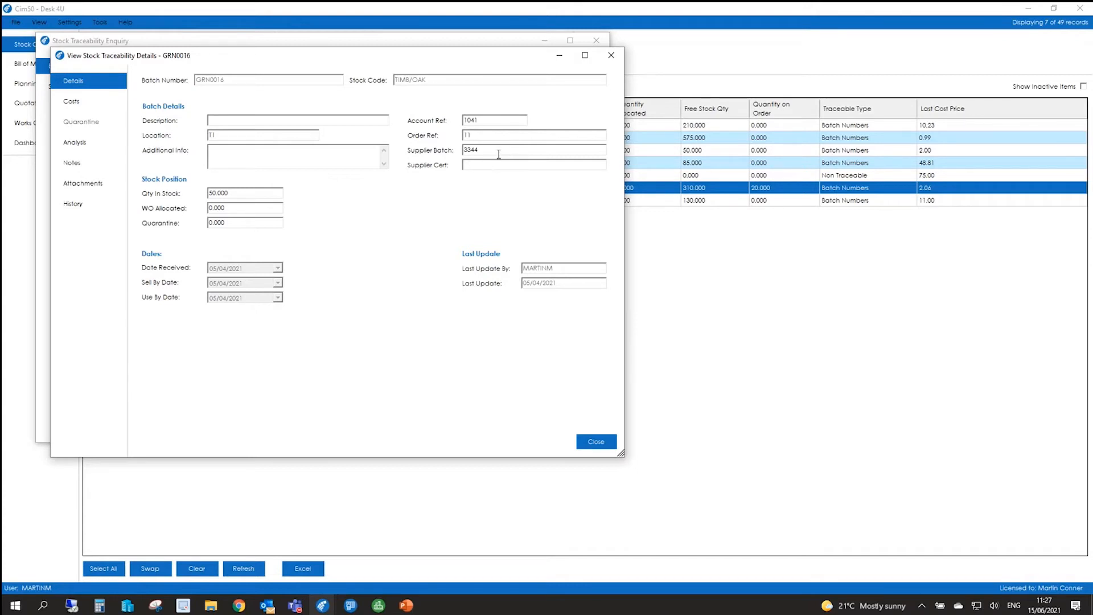
{"action": "left_click", "coordinate": [86, 102]}
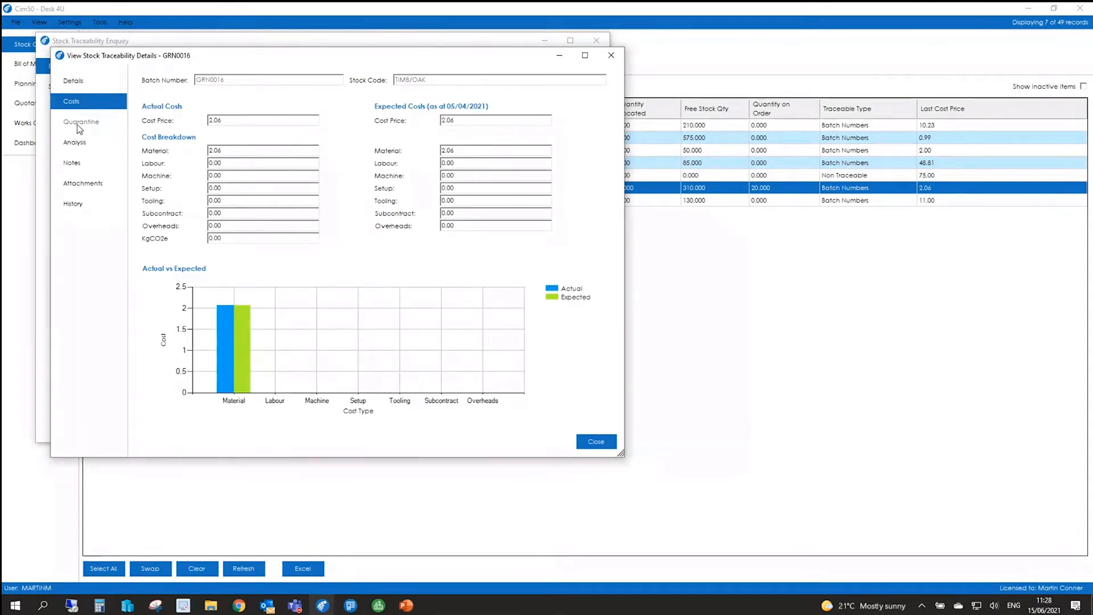
{"action": "left_click", "coordinate": [77, 140]}
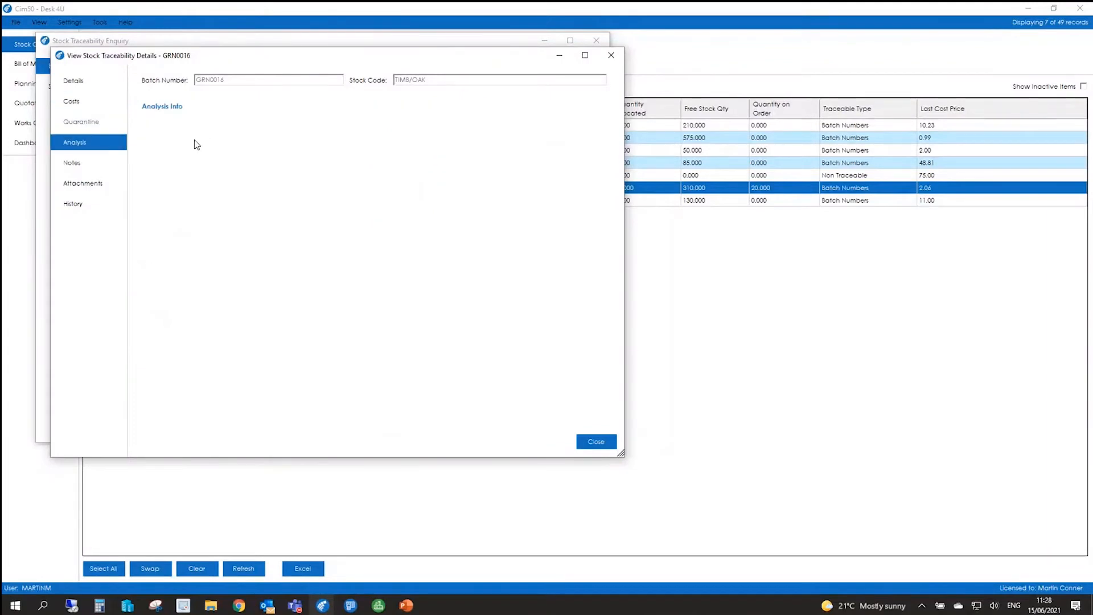
{"action": "left_click", "coordinate": [76, 167]}
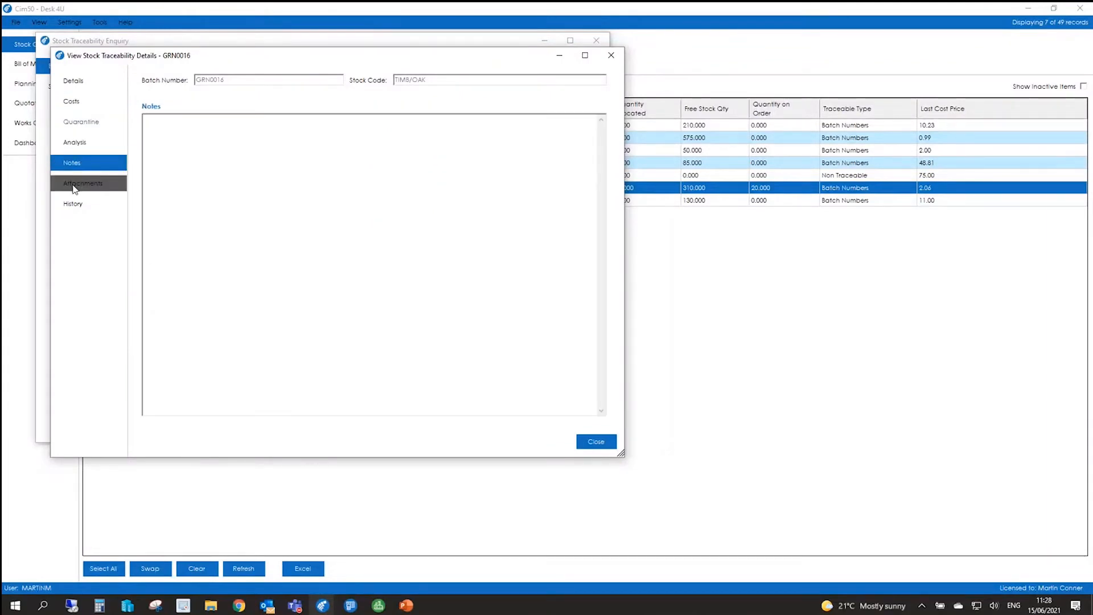
{"action": "left_click", "coordinate": [74, 188]}
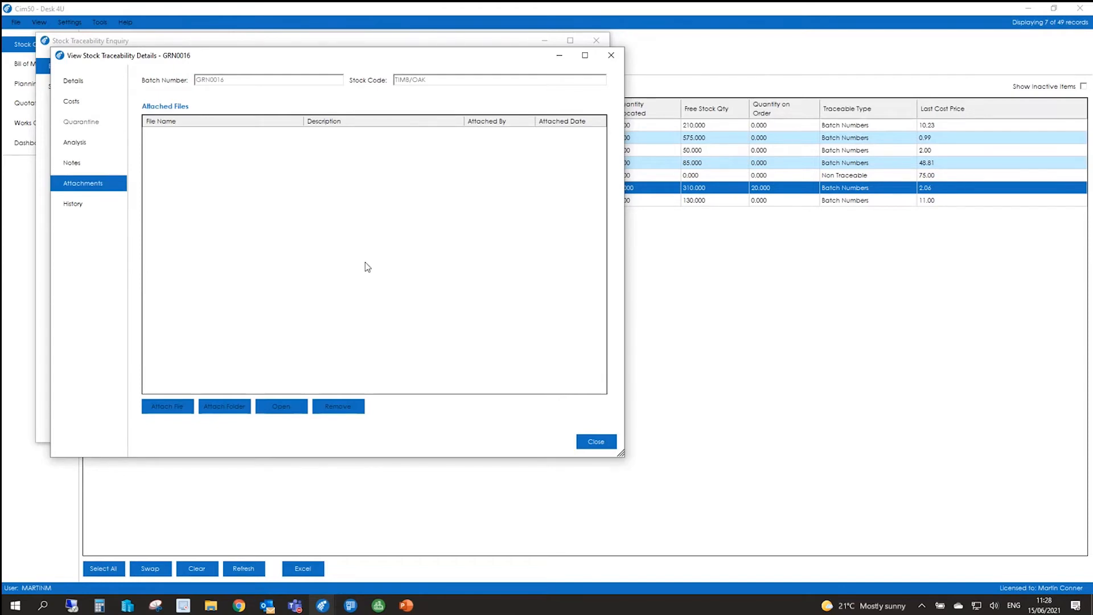
{"action": "left_click", "coordinate": [82, 205]}
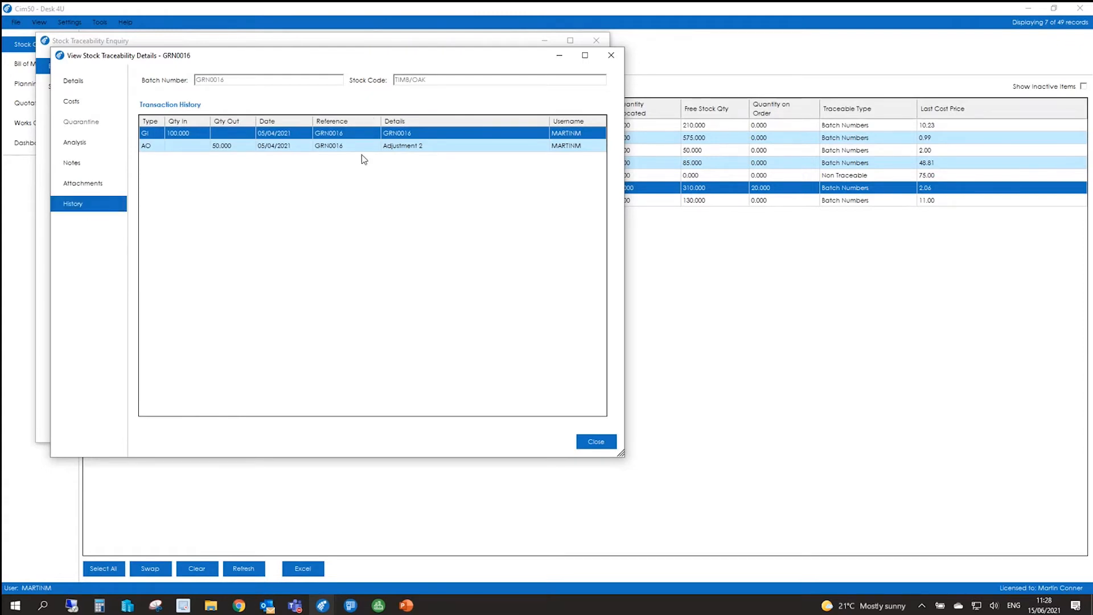
{"action": "left_click", "coordinate": [593, 442]}
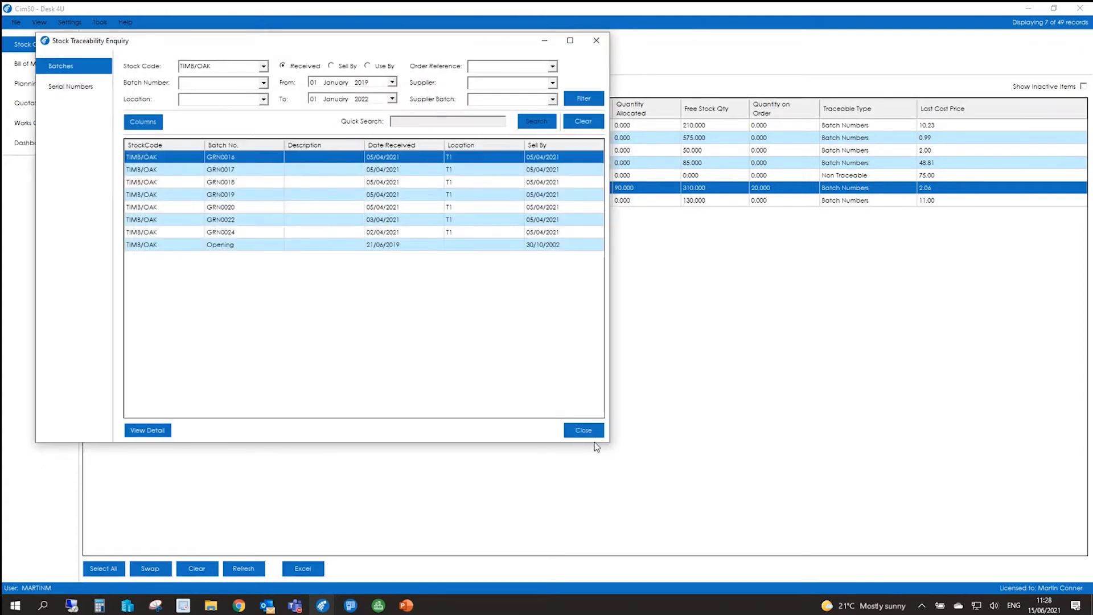
{"action": "left_click", "coordinate": [581, 431]}
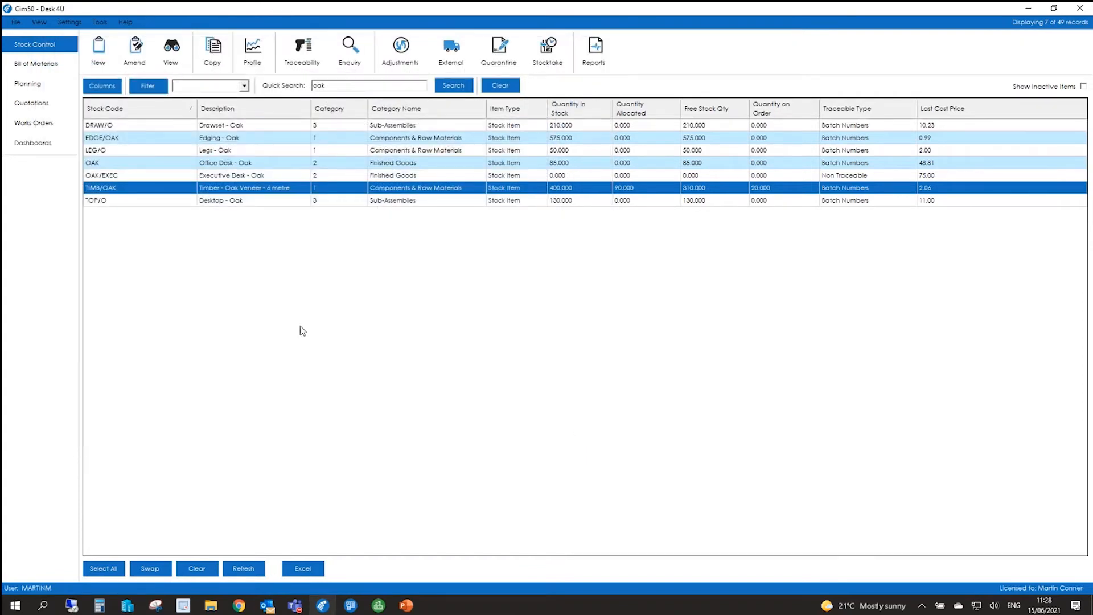
Run a traceability enquiry on batch number grn0016, examine its receipt and outgoing adjustment entries, and close the enquiry.
{"action": "left_click", "coordinate": [349, 50]}
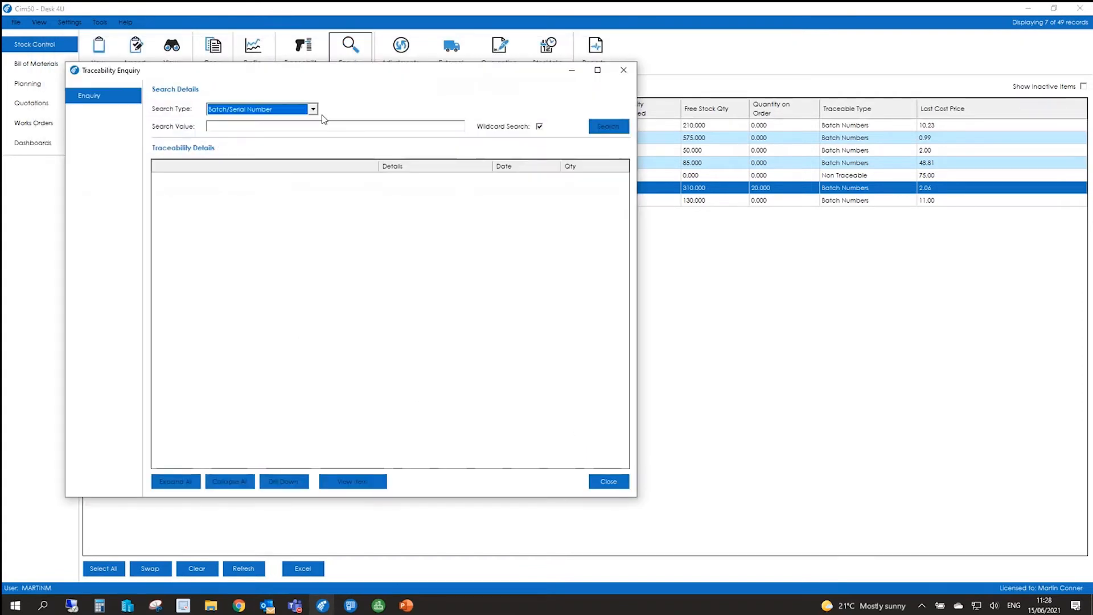
{"action": "left_click", "coordinate": [281, 128]}
{"action": "type", "text": "grn00"}
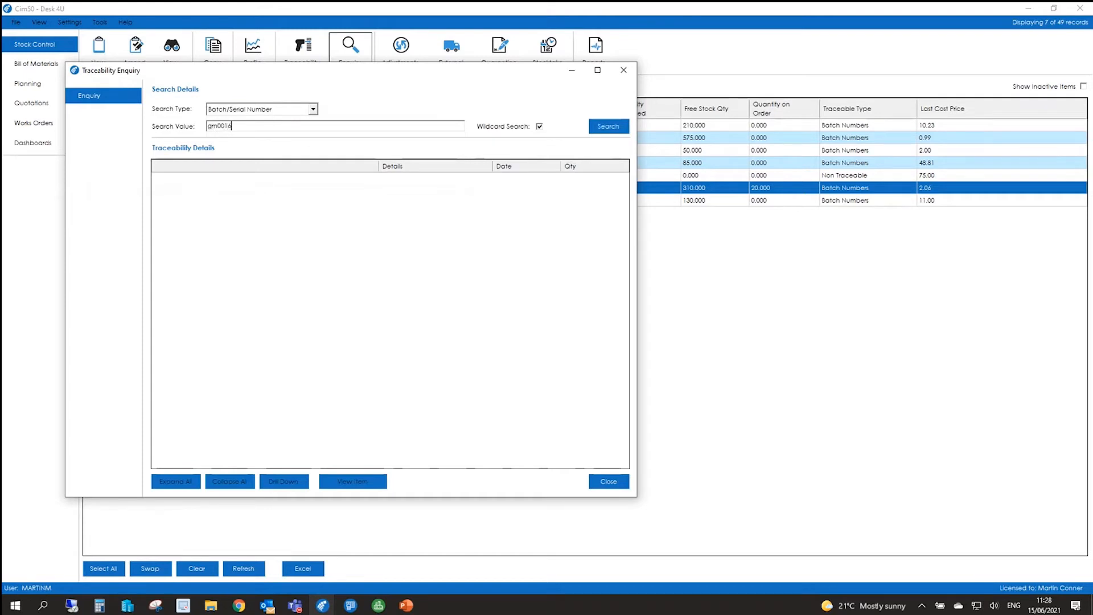
{"action": "type", "text": "16"}
{"action": "key", "text": "Return"}
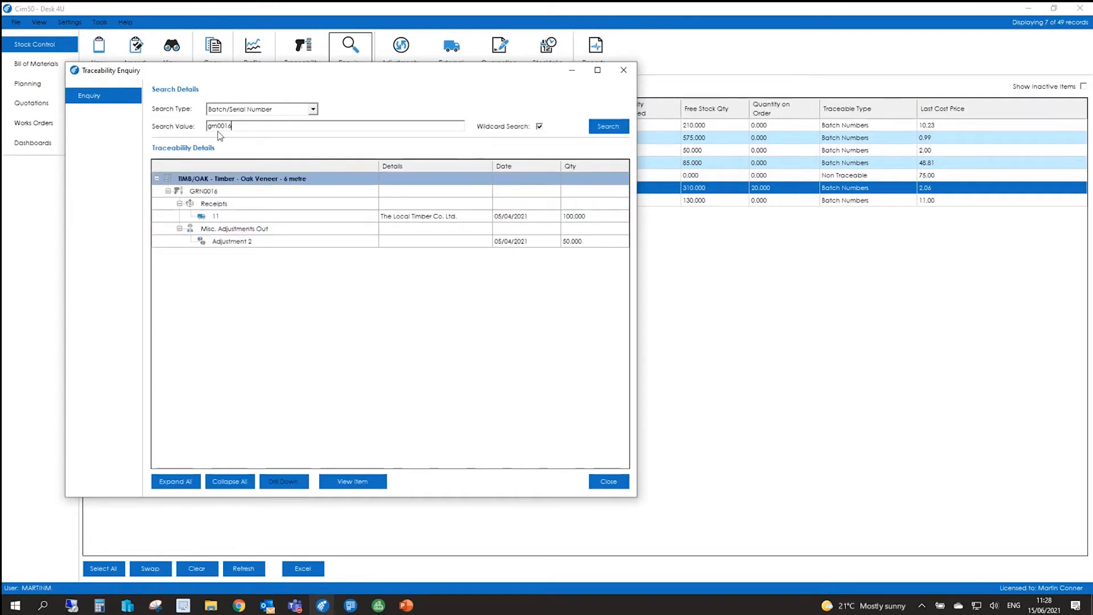
{"action": "left_click", "coordinate": [218, 219]}
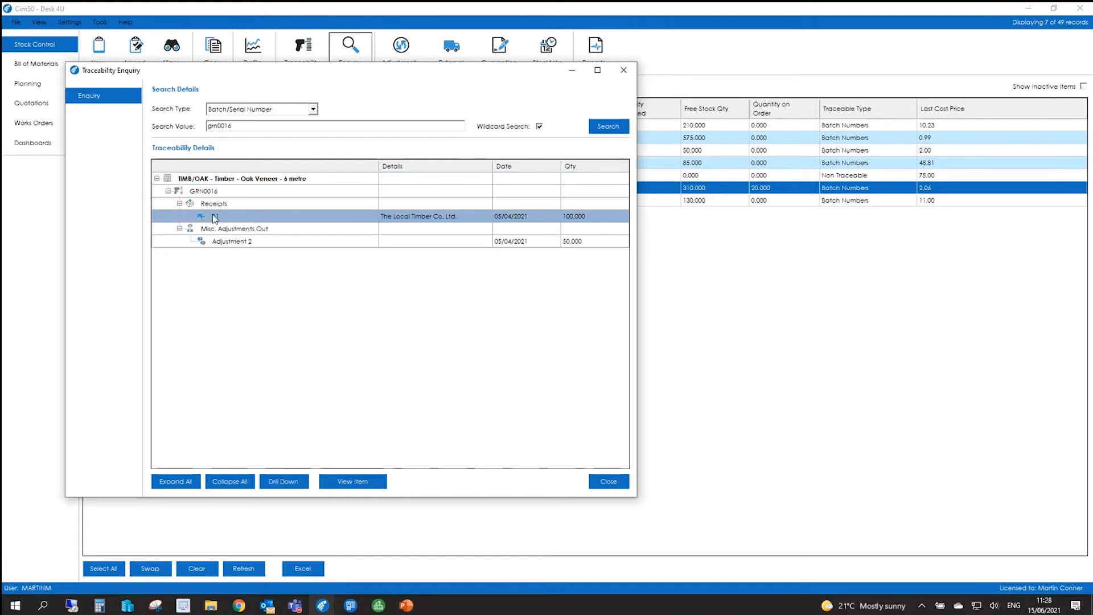
{"action": "left_click", "coordinate": [238, 243]}
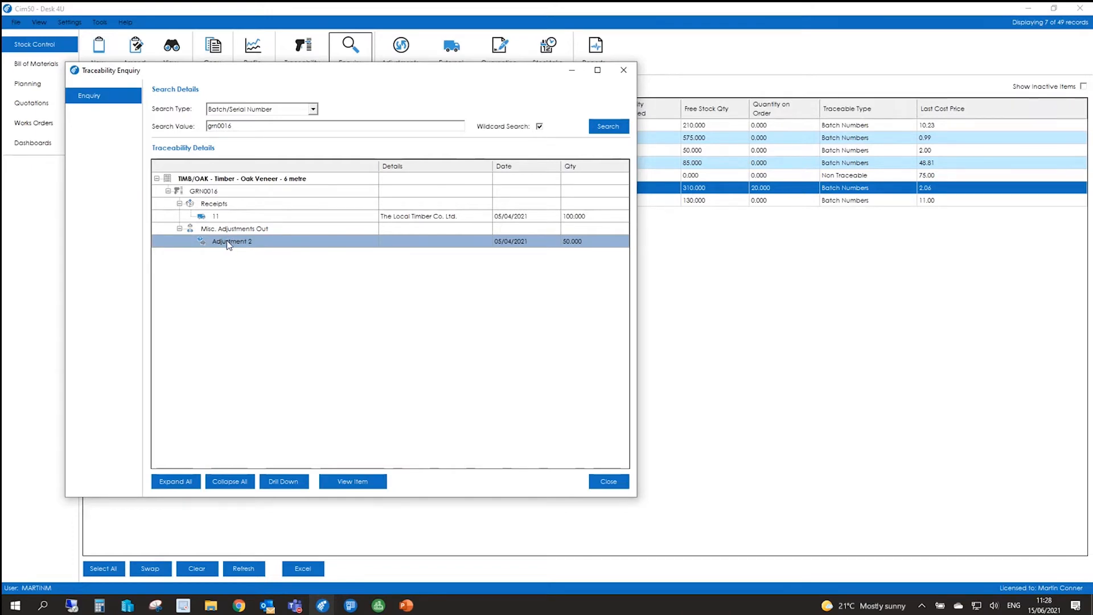
{"action": "left_click", "coordinate": [609, 482]}
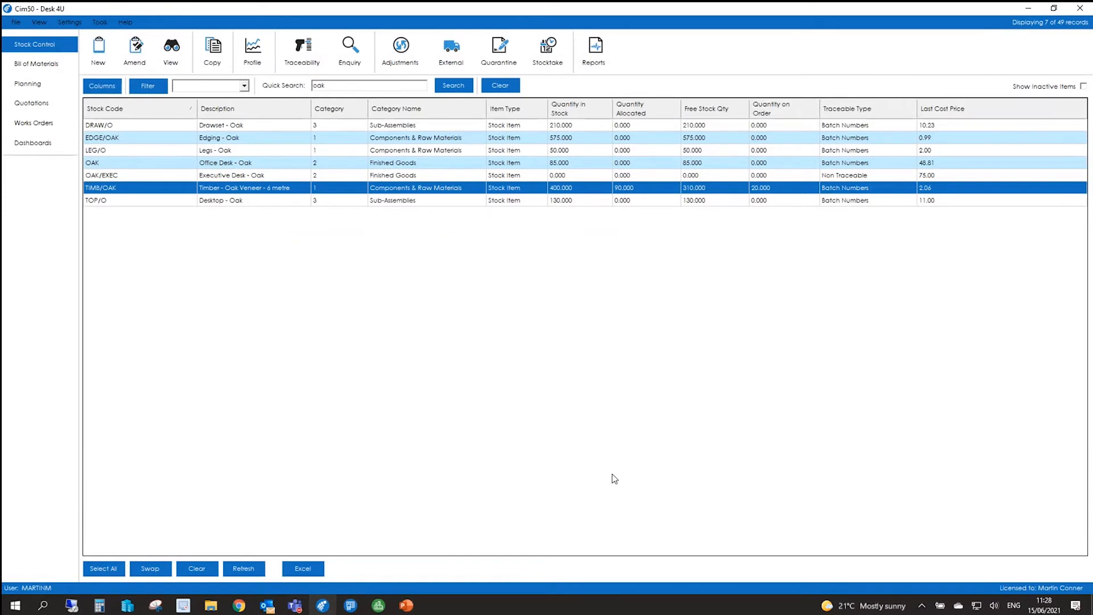
Transfer a quantity of 90 from TIMB/OAK's Opening batch to location C6 with a stock adjustment.
{"action": "left_click", "coordinate": [405, 51]}
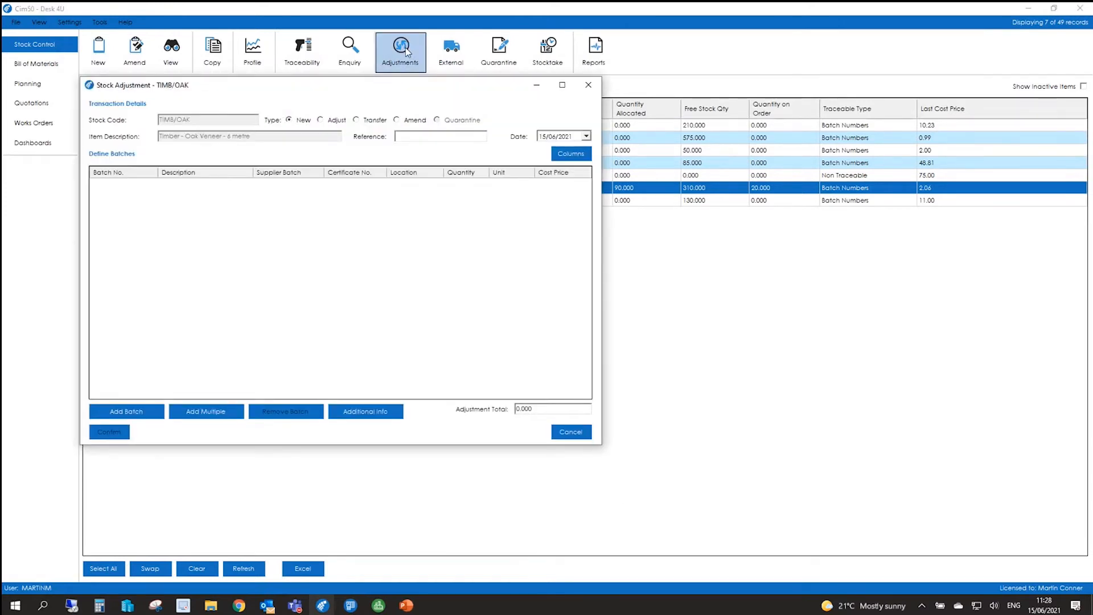
{"action": "left_click", "coordinate": [333, 121]}
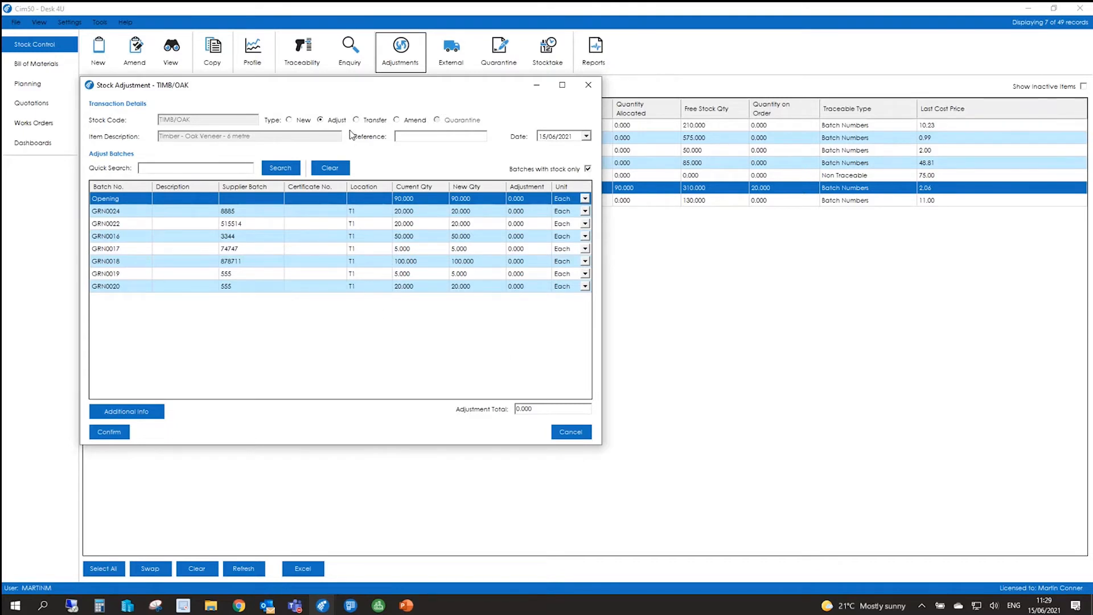
{"action": "left_click", "coordinate": [383, 121]}
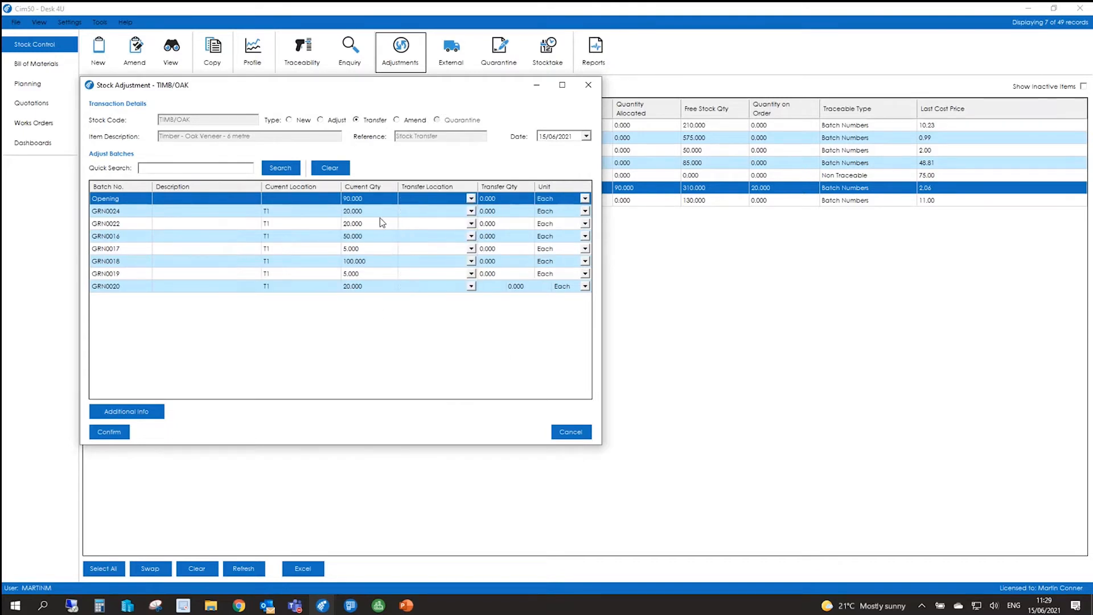
{"action": "left_click", "coordinate": [470, 199]}
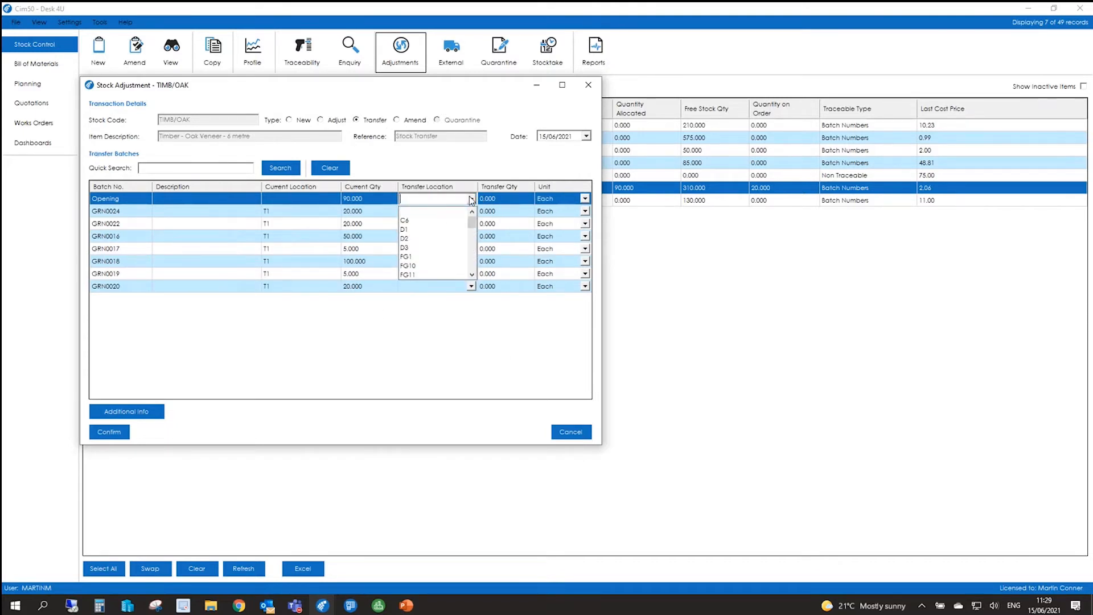
{"action": "left_click", "coordinate": [427, 220]}
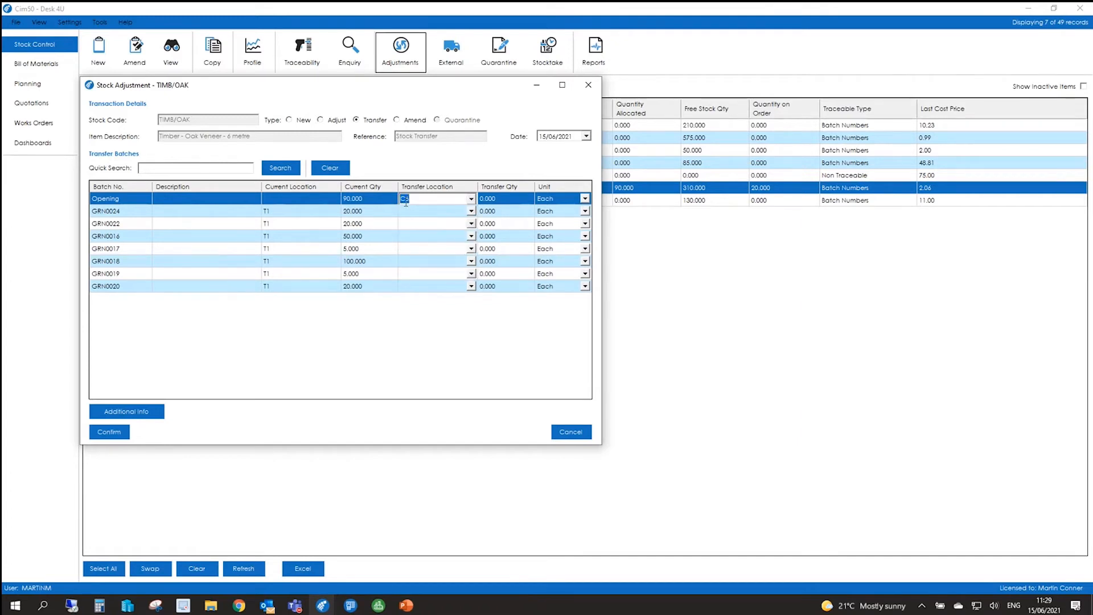
{"action": "left_click", "coordinate": [501, 202]}
{"action": "type", "text": "90"}
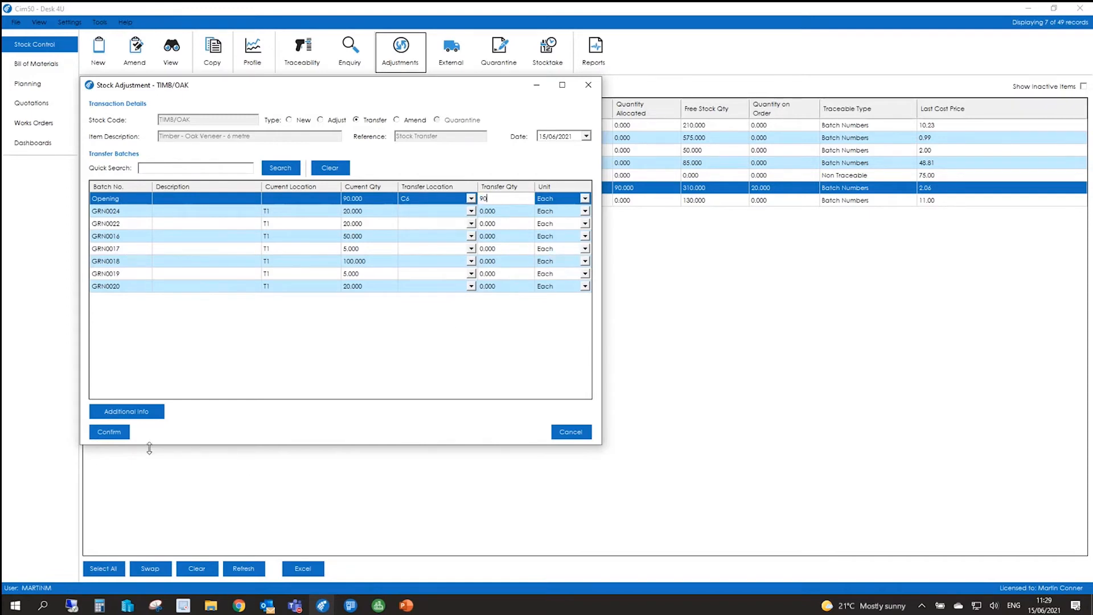
{"action": "left_click", "coordinate": [124, 431]}
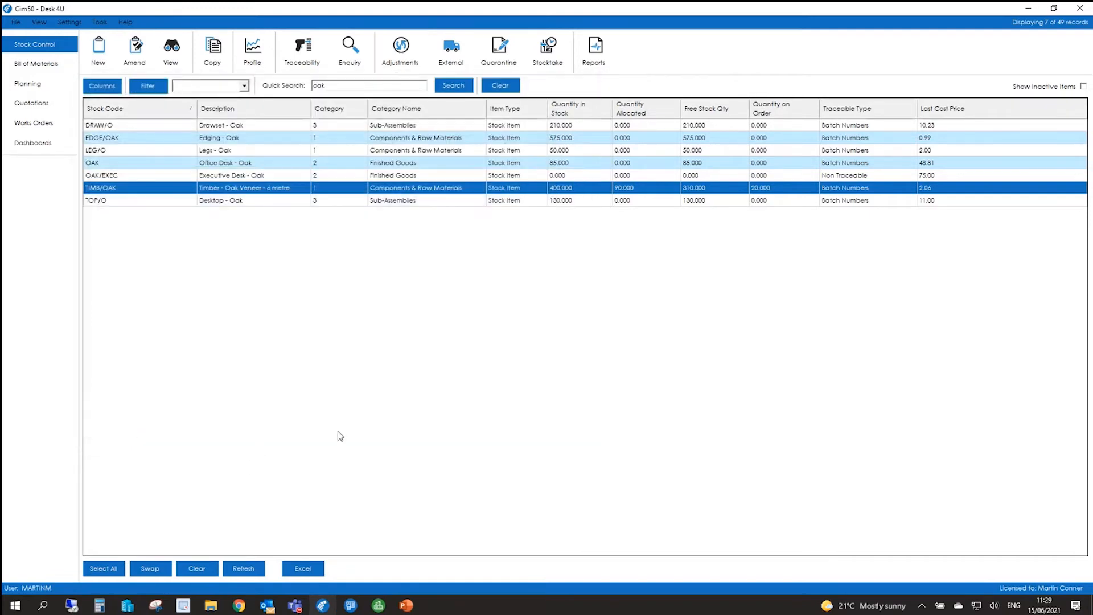
Examine the Opening batch's transfer entries in the TIMB/OAK stock record and show the item's full transaction history.
{"action": "left_click", "coordinate": [162, 64]}
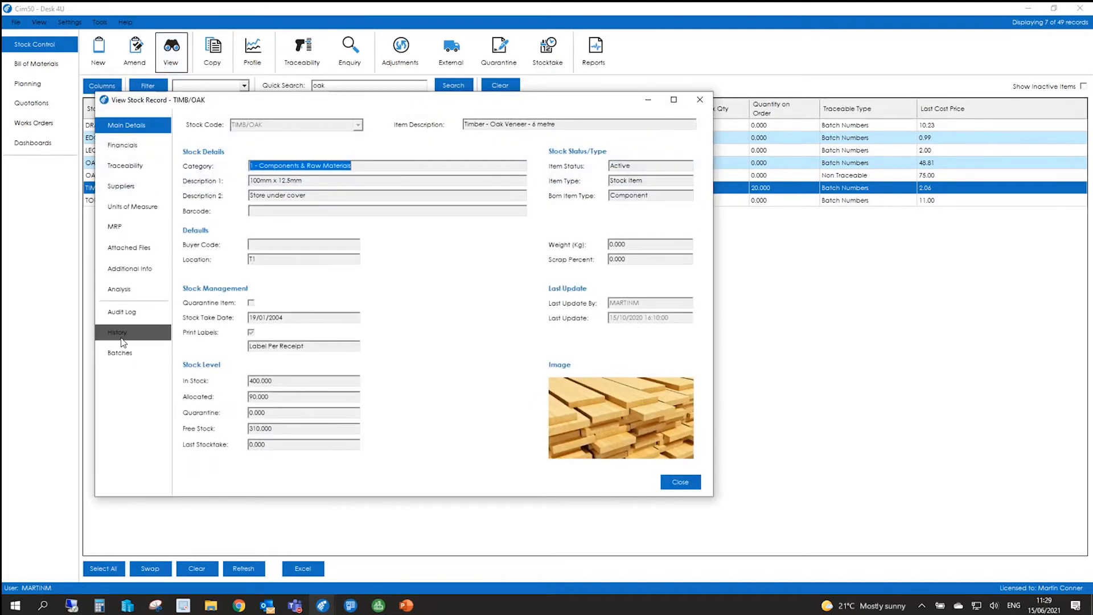
{"action": "left_click", "coordinate": [120, 352]}
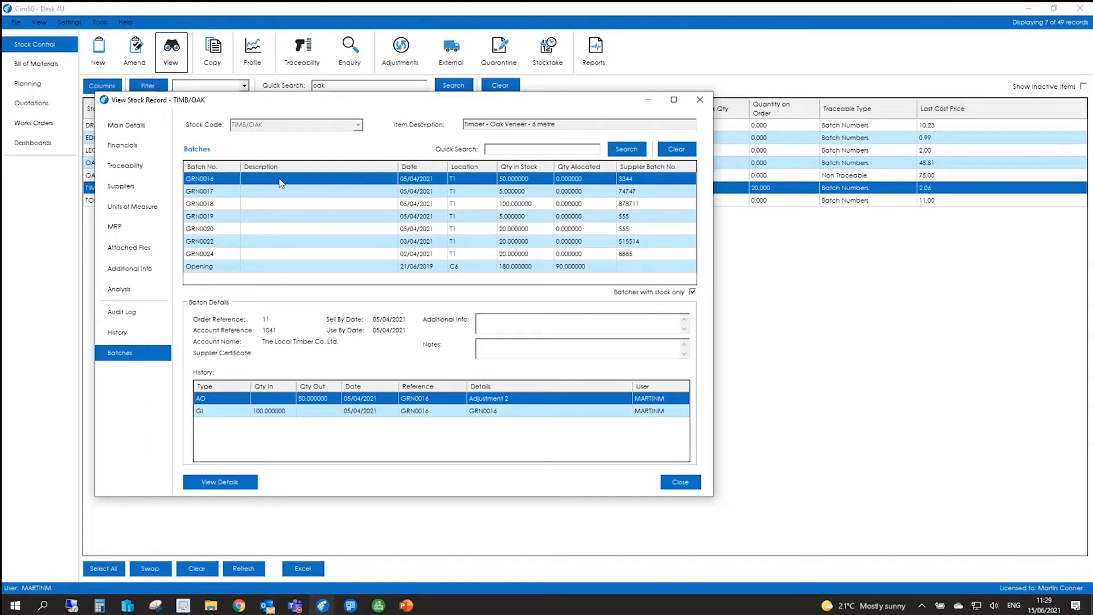
{"action": "left_click", "coordinate": [346, 265]}
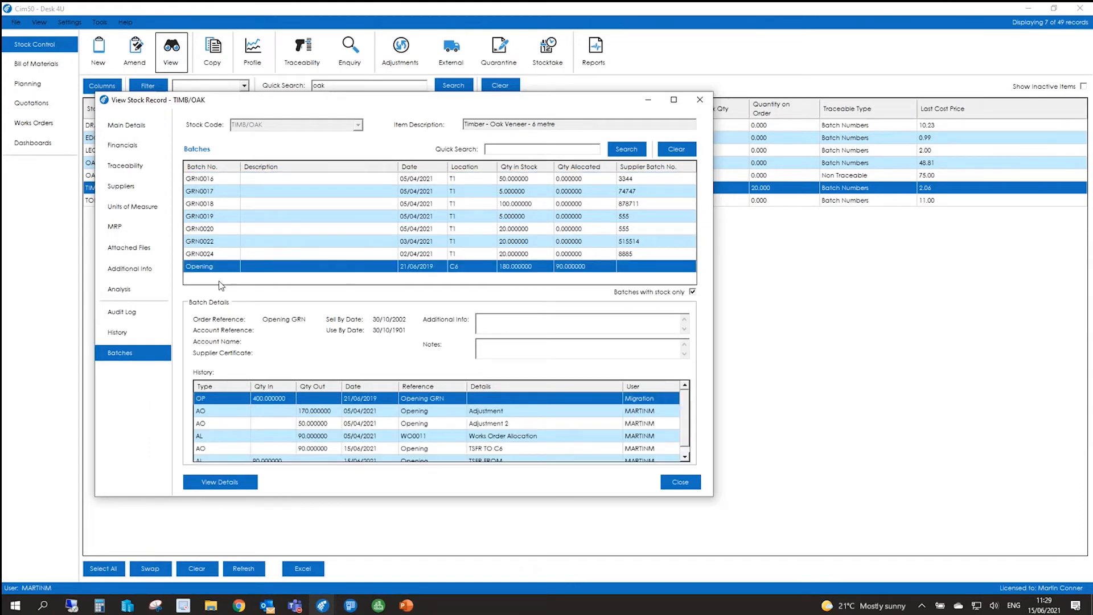
{"action": "scroll", "coordinate": [386, 412], "scroll_direction": "down", "scroll_amount": 1}
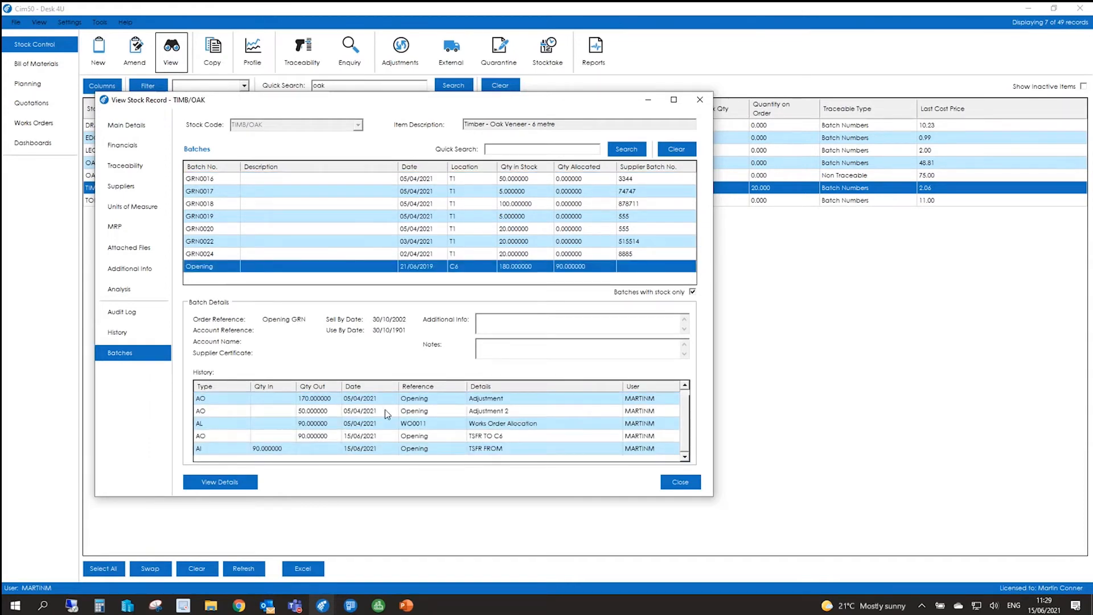
{"action": "left_click", "coordinate": [327, 436]}
{"action": "left_click", "coordinate": [329, 446]}
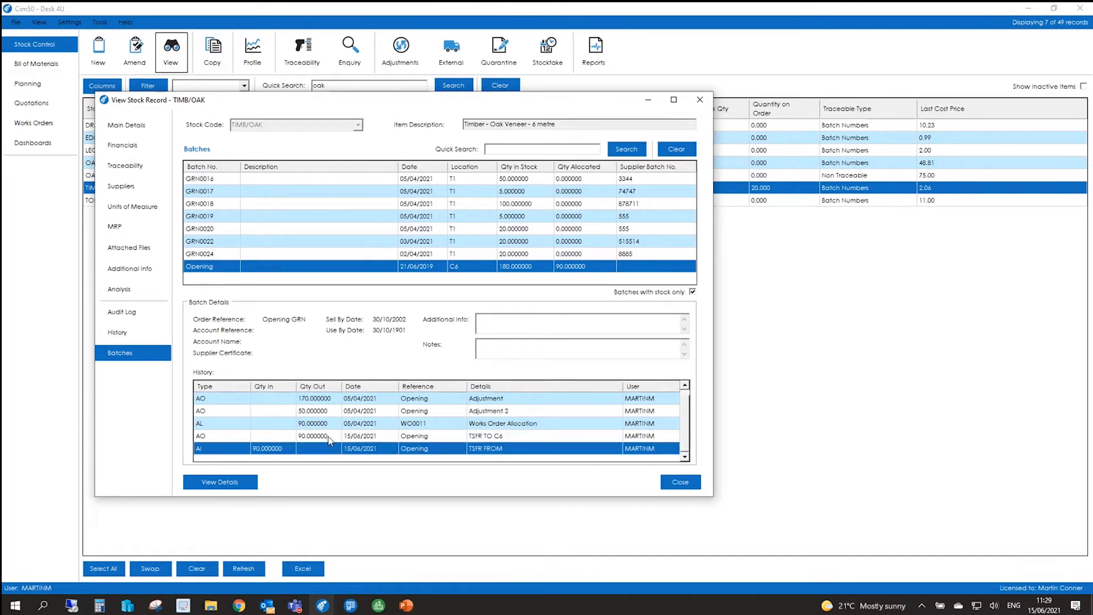
{"action": "left_click", "coordinate": [328, 436]}
{"action": "left_click", "coordinate": [330, 449]}
{"action": "left_click", "coordinate": [329, 440]}
{"action": "left_click", "coordinate": [329, 448]}
{"action": "left_click", "coordinate": [330, 440]}
{"action": "left_click", "coordinate": [134, 335]}
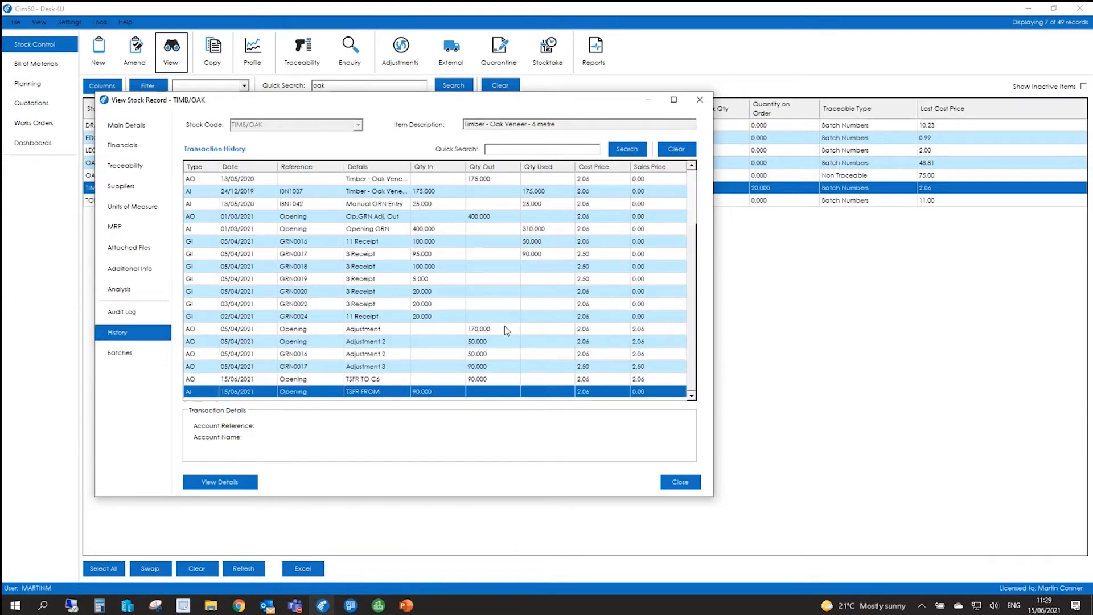
Compare the TSFR TO C6 and TSFR FROM entries in TIMB/OAK's transaction history and close the stock record.
{"action": "left_click", "coordinate": [367, 379]}
{"action": "left_click", "coordinate": [367, 392]}
{"action": "left_click", "coordinate": [365, 380]}
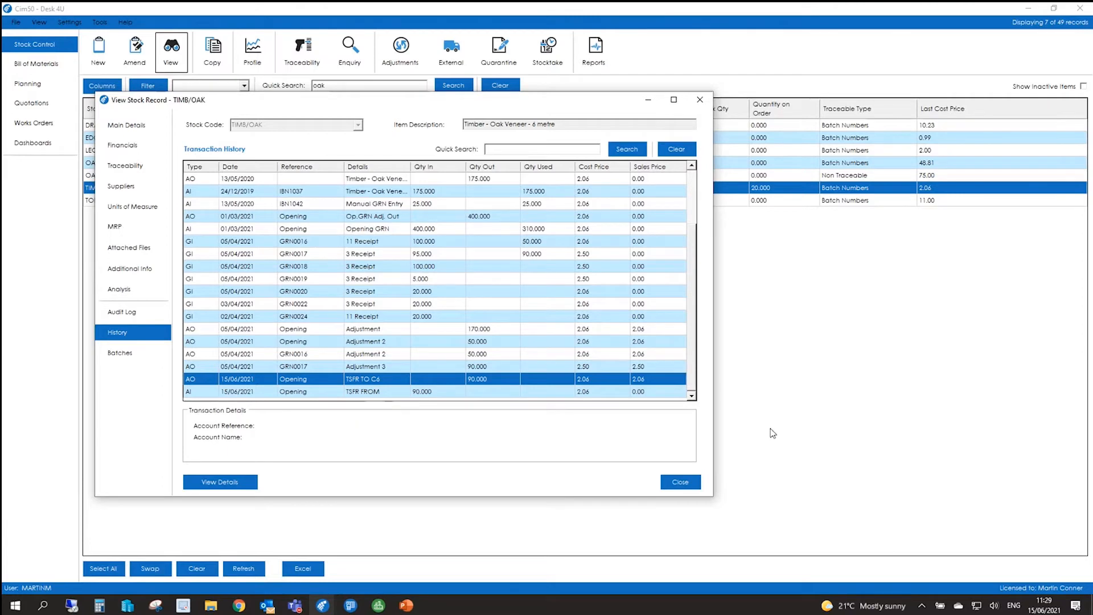
{"action": "left_click", "coordinate": [680, 482]}
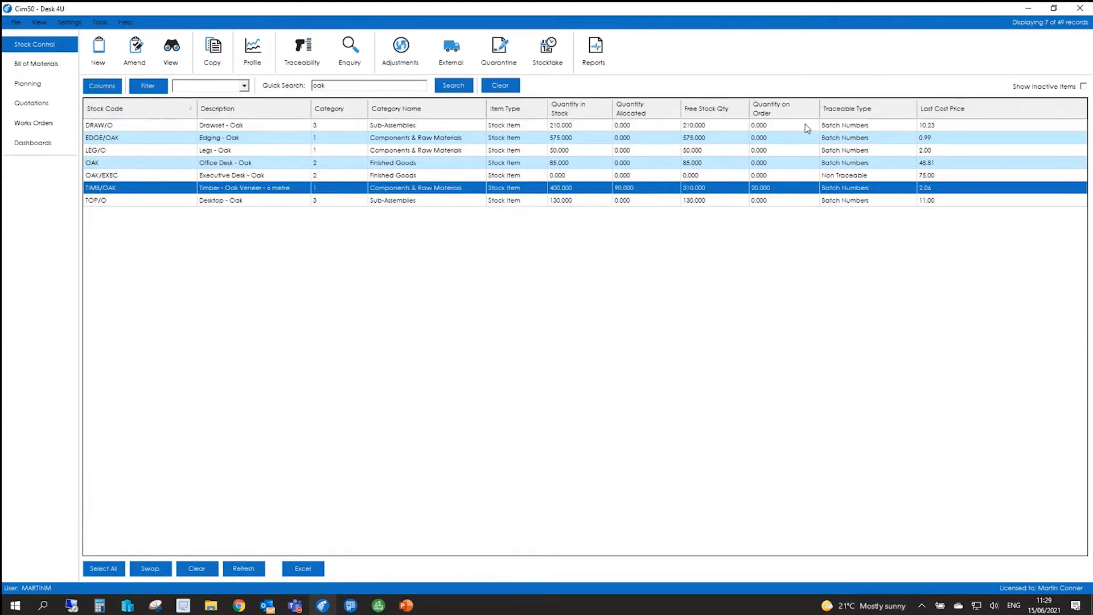
View the stock adjustment form for the non-traceable item OAK/EXEC and close it without making an adjustment.
{"action": "left_click", "coordinate": [843, 177]}
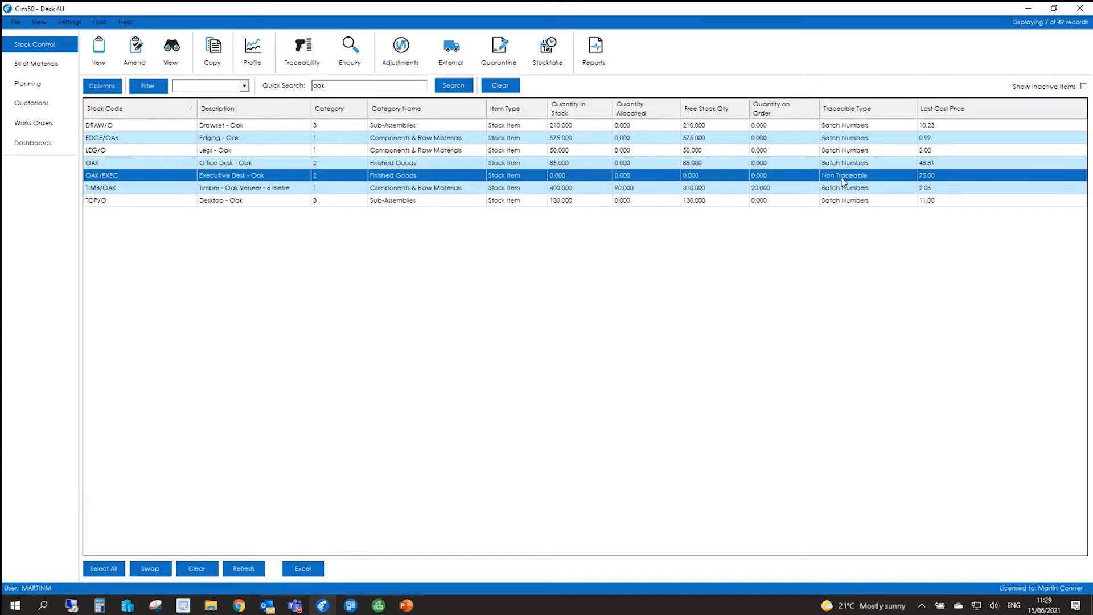
{"action": "left_click", "coordinate": [400, 51]}
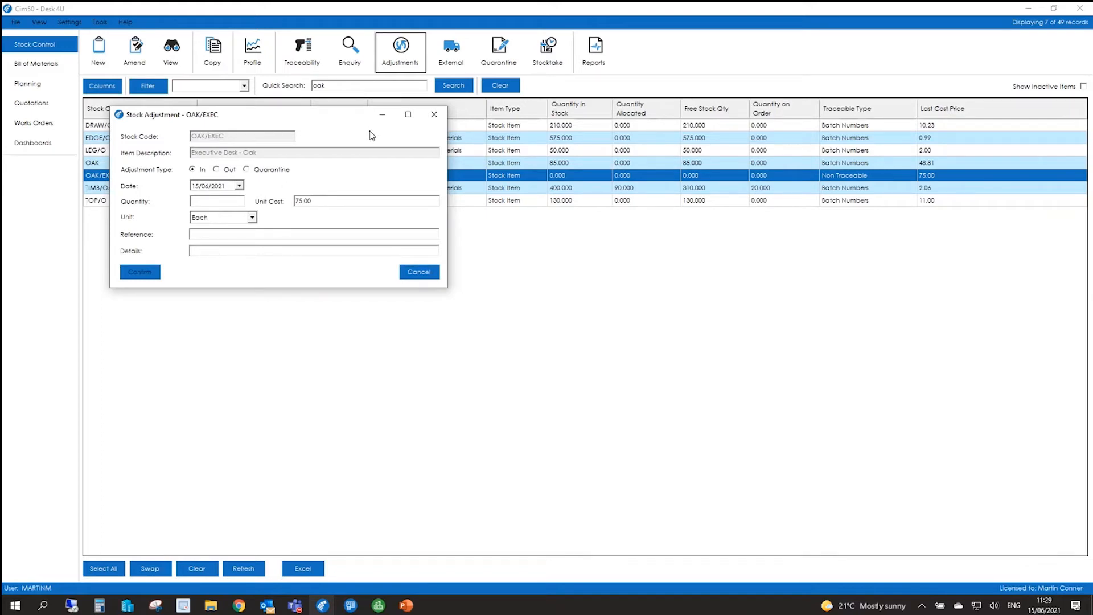
{"action": "left_click", "coordinate": [422, 274]}
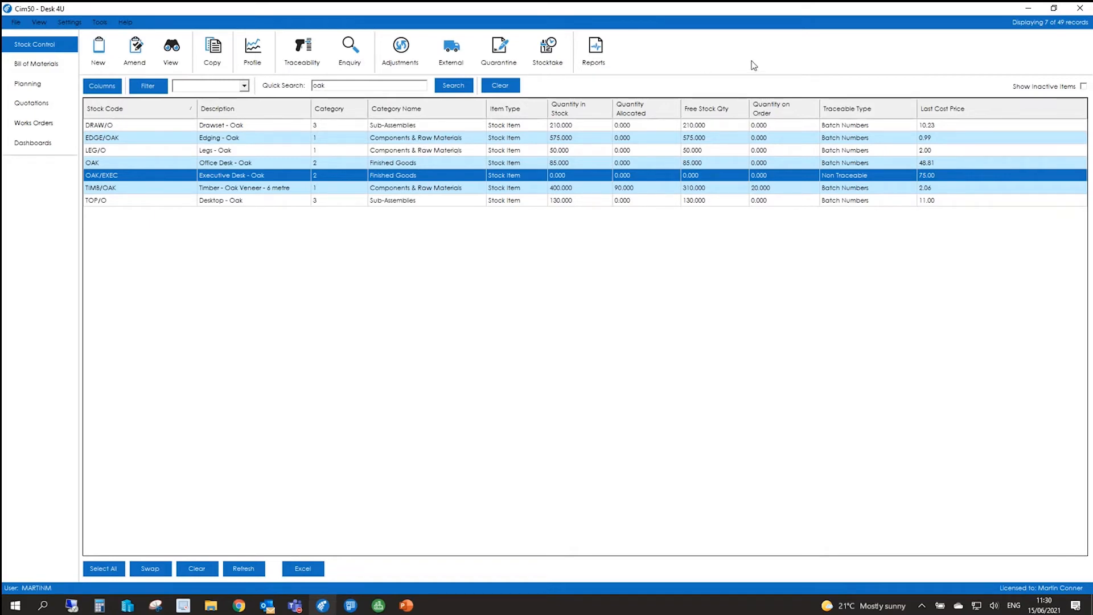
Start receiving an external purchase order and display the lines of The Local Timber Co. Ltd. order for TIMB/OAK and CUPB.
{"action": "left_click", "coordinate": [445, 62]}
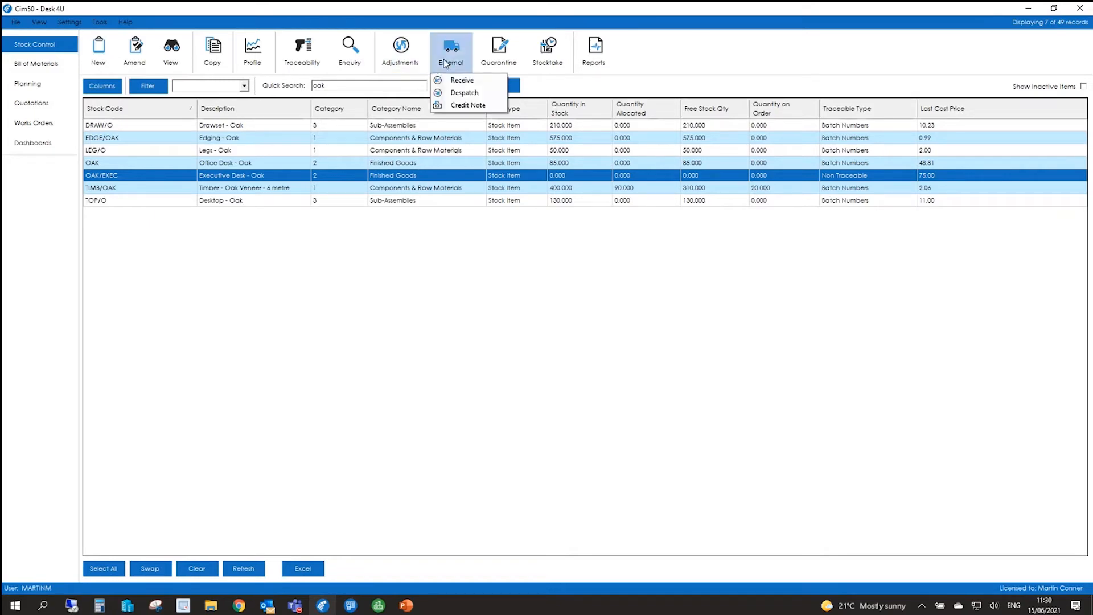
{"action": "left_click", "coordinate": [461, 46]}
{"action": "left_click", "coordinate": [461, 46]}
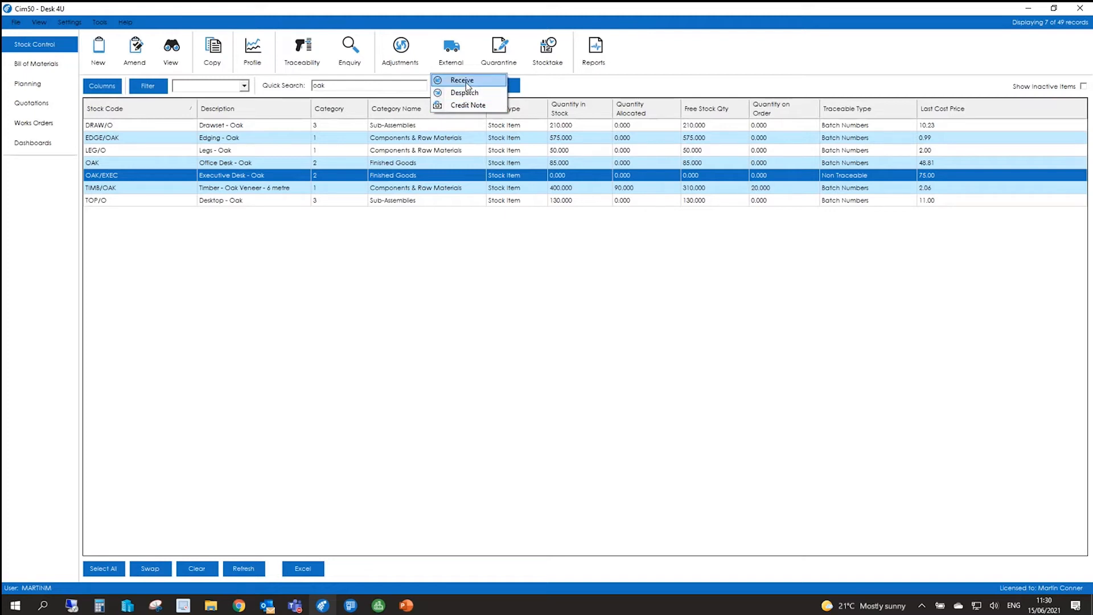
{"action": "left_click", "coordinate": [462, 80]}
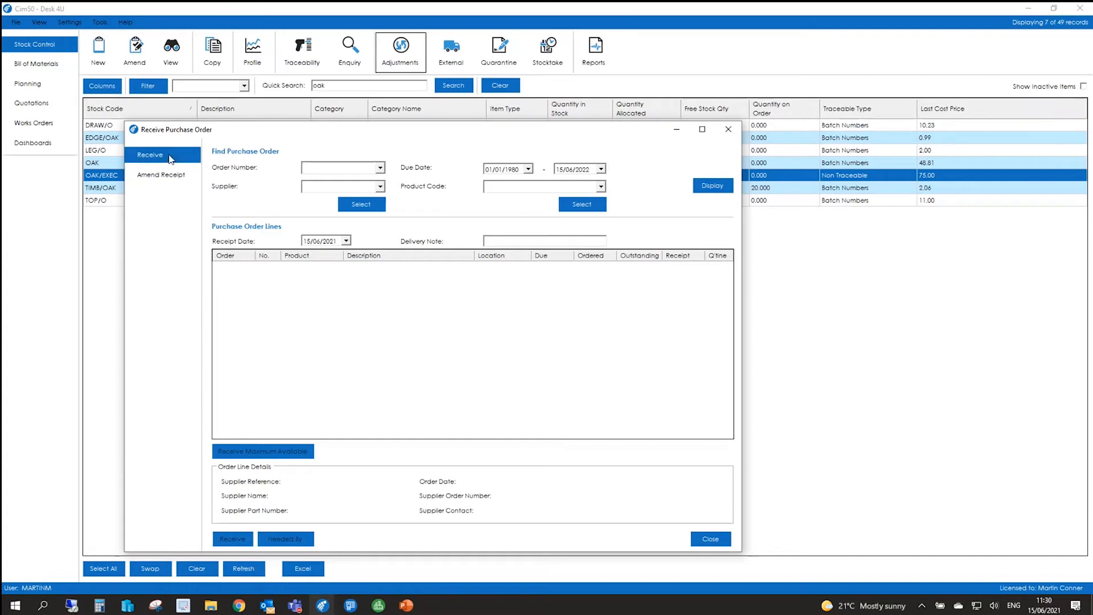
{"action": "left_click", "coordinate": [169, 159]}
{"action": "left_click", "coordinate": [380, 167]}
{"action": "left_click", "coordinate": [317, 211]}
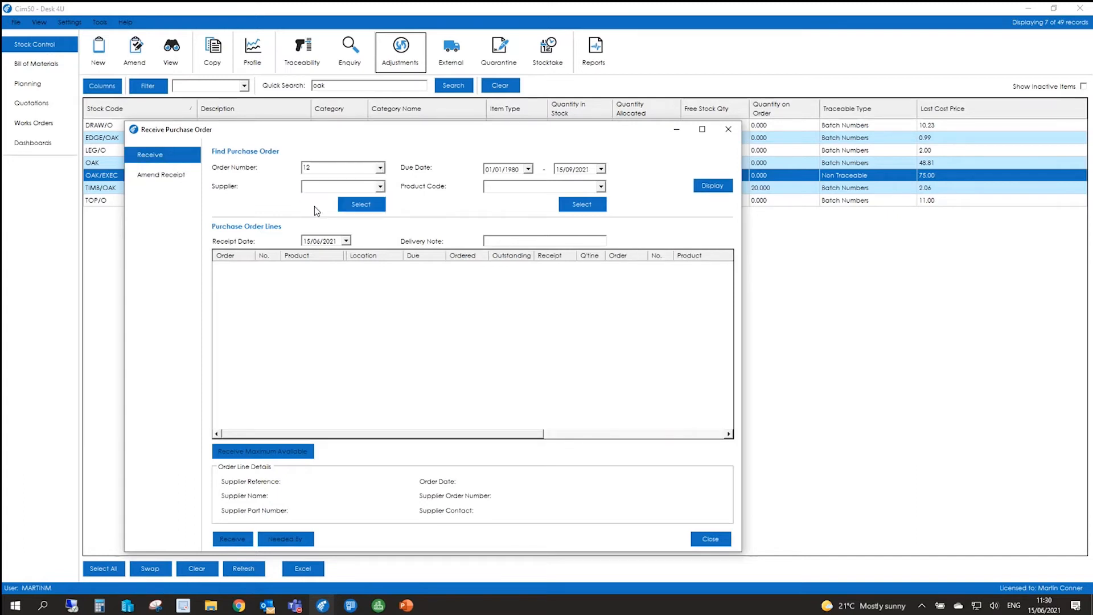
{"action": "left_click", "coordinate": [721, 190]}
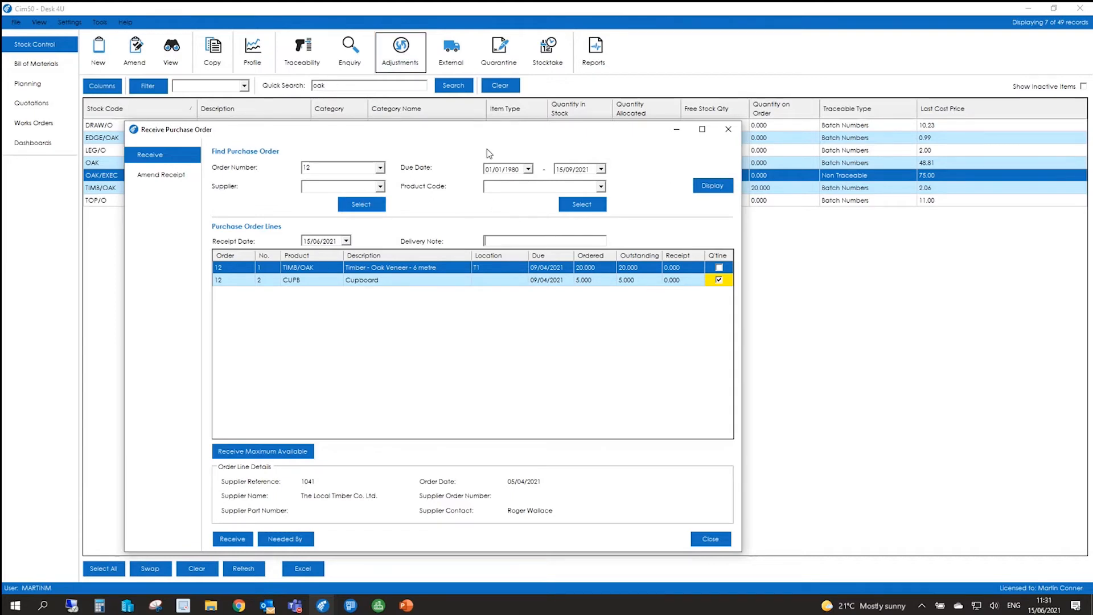
Set the receipt quantity of the TIMB/OAK order line to 10 and bring up its batch definition.
{"action": "left_click_drag", "start_coordinate": [496, 139], "coordinate": [450, 42]}
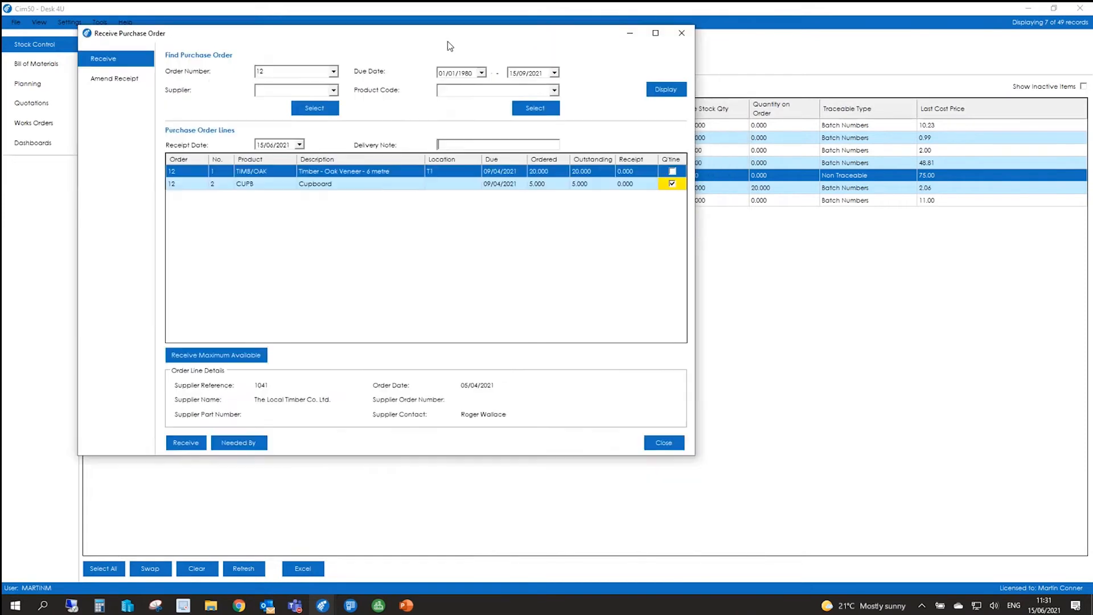
{"action": "left_click", "coordinate": [634, 170]}
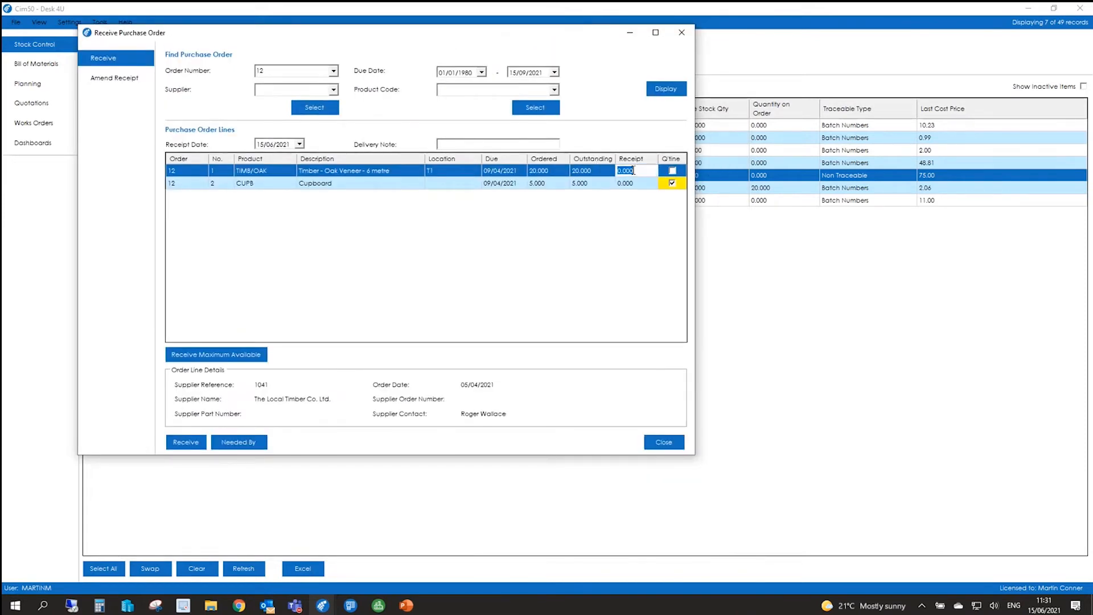
{"action": "type", "text": "10"}
{"action": "key", "text": "Return"}
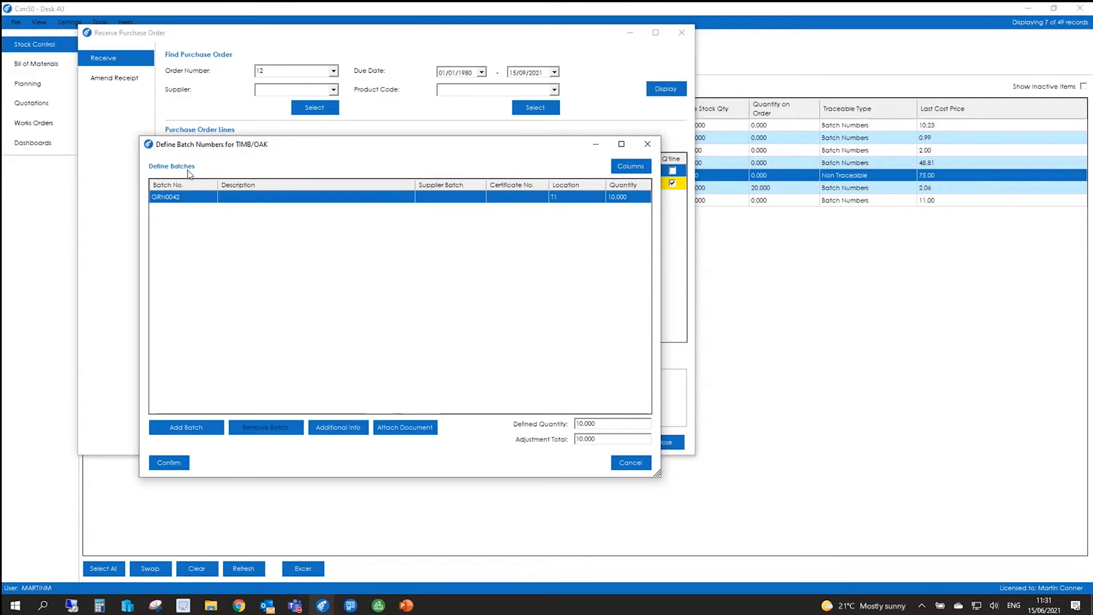
Enter supplier batch 7747 and certificate number 777 for the TIMB/OAK batch being received.
{"action": "left_click", "coordinate": [433, 197]}
{"action": "type", "text": "7747"}
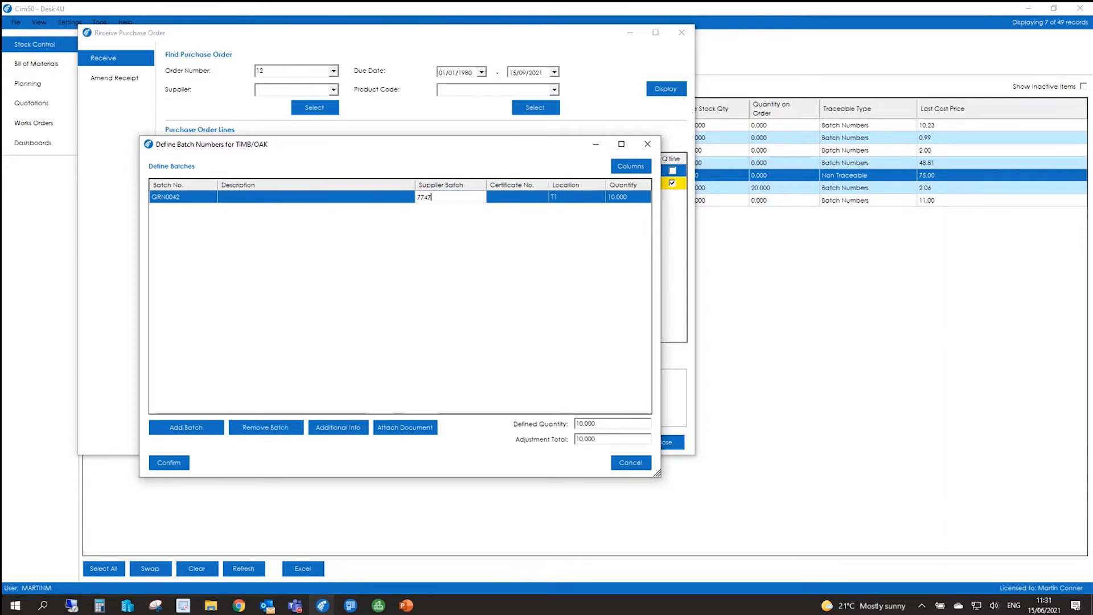
{"action": "key", "text": "Tab"}
{"action": "type", "text": "7"}
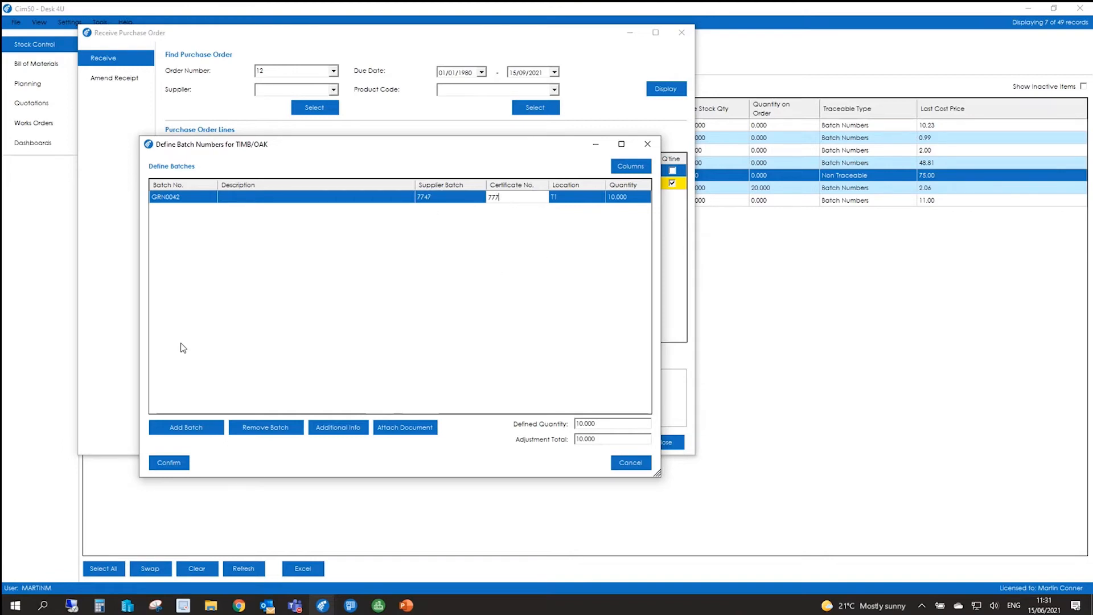
Attach Oak Desk.jpg from the Pictures folder to the TIMB/OAK batch and confirm the batch definition.
{"action": "left_click", "coordinate": [401, 430]}
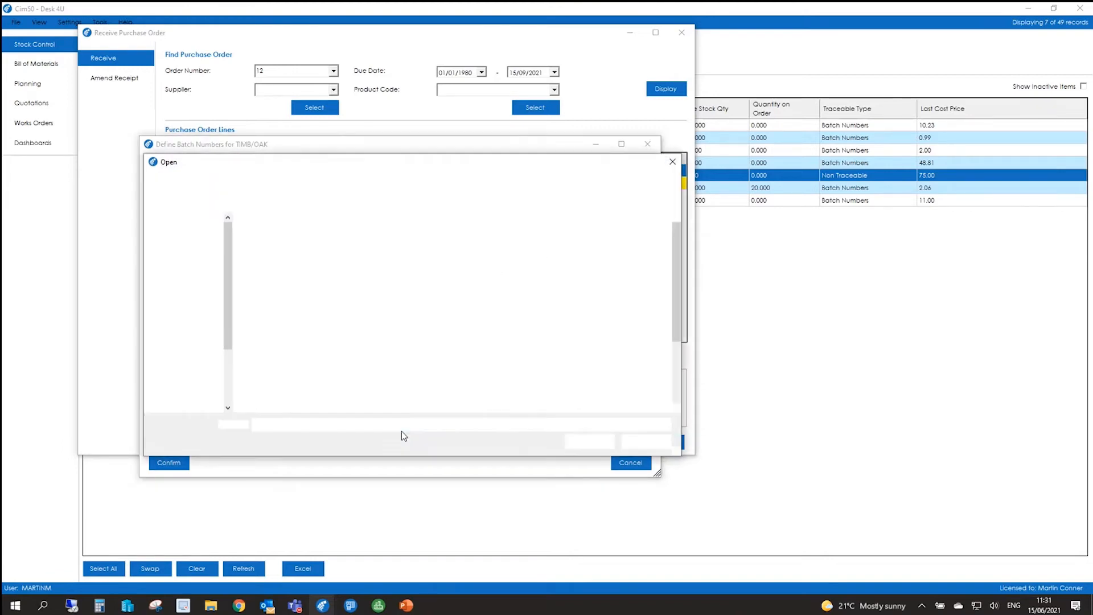
{"action": "left_click_drag", "start_coordinate": [224, 276], "coordinate": [235, 339]}
{"action": "left_click", "coordinate": [185, 337]}
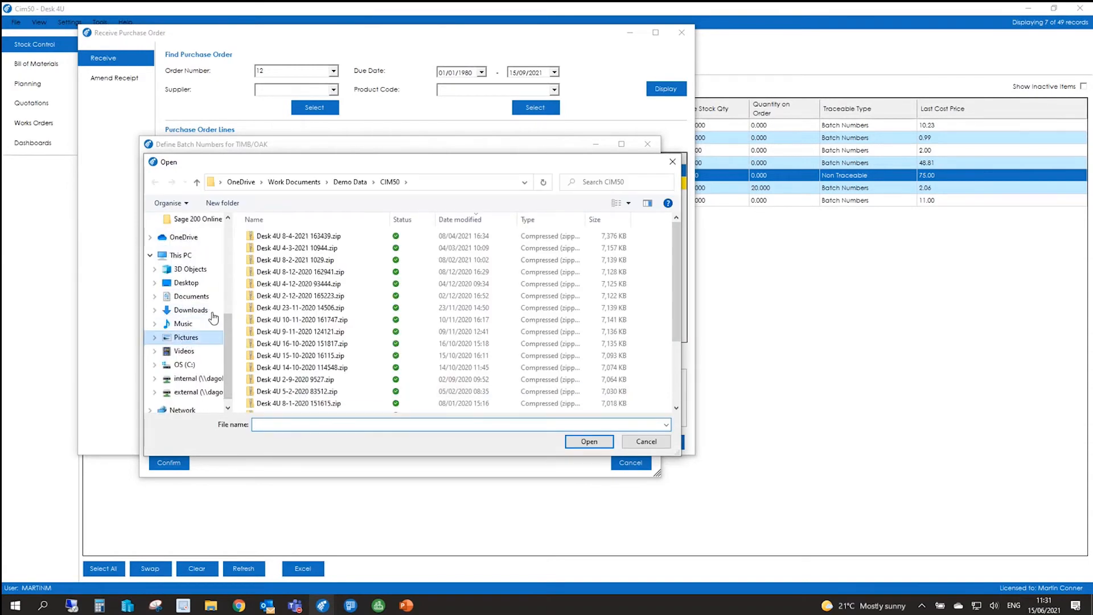
{"action": "left_click", "coordinate": [328, 320]}
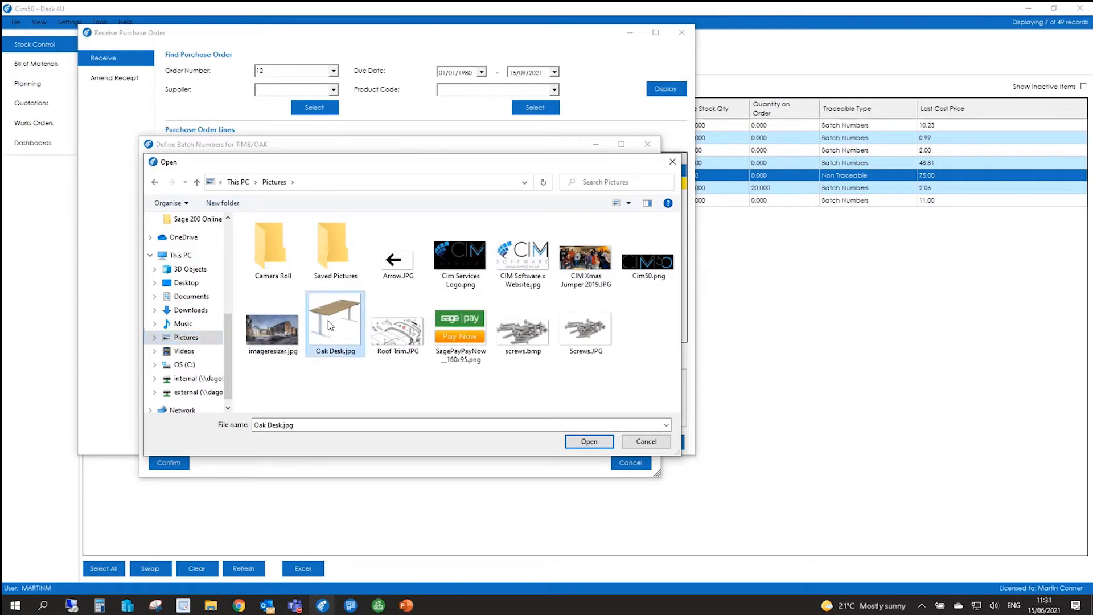
{"action": "left_click", "coordinate": [584, 441]}
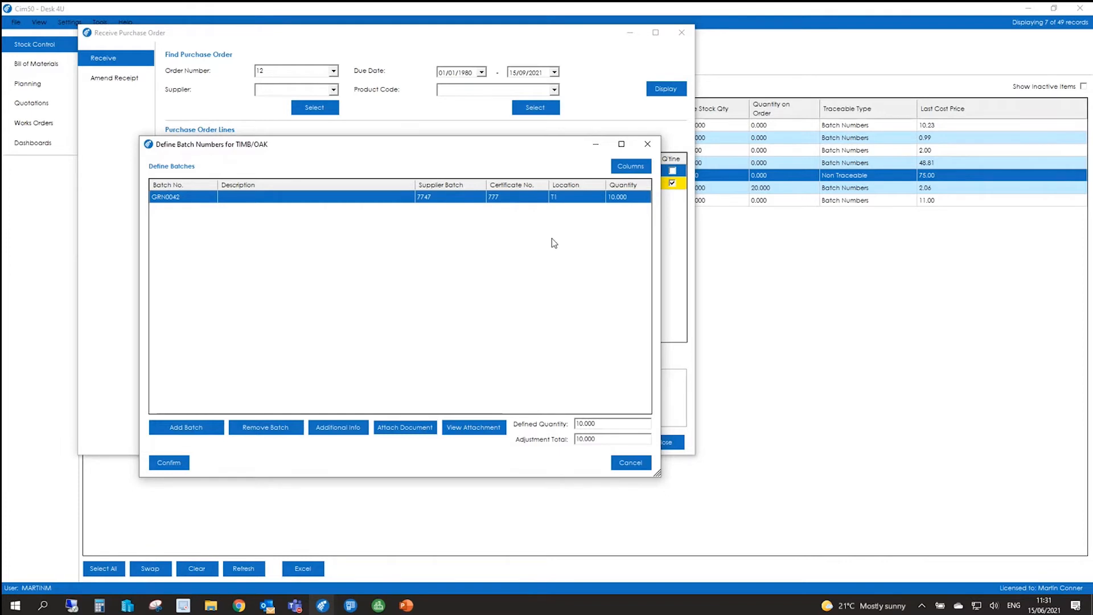
{"action": "left_click", "coordinate": [178, 464]}
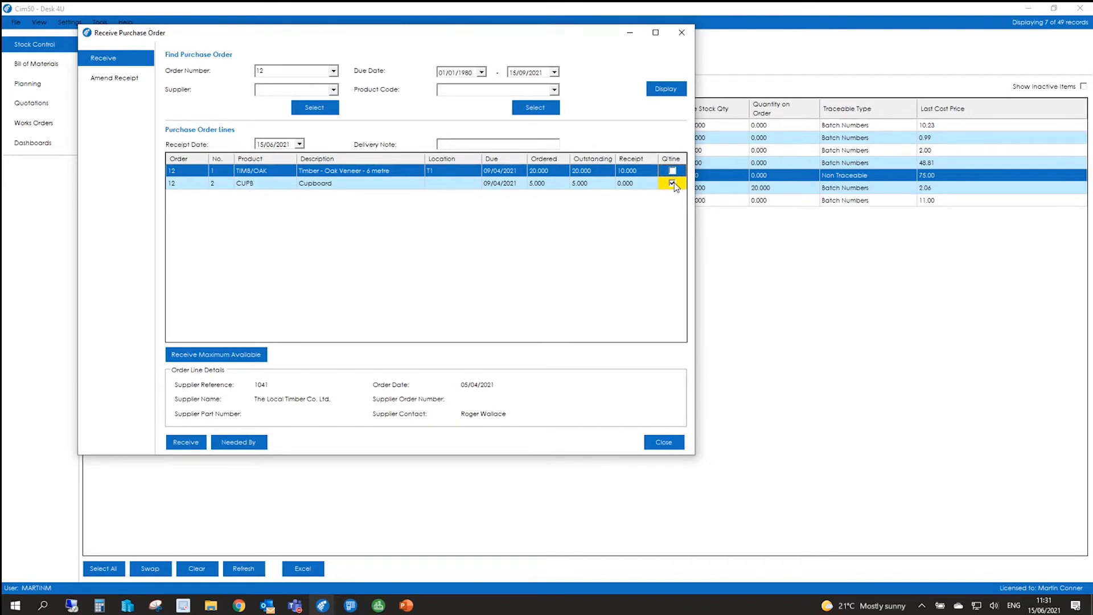
Set the receipt quantity of the CUPB Cupboard order line to 5.
{"action": "left_click", "coordinate": [620, 185]}
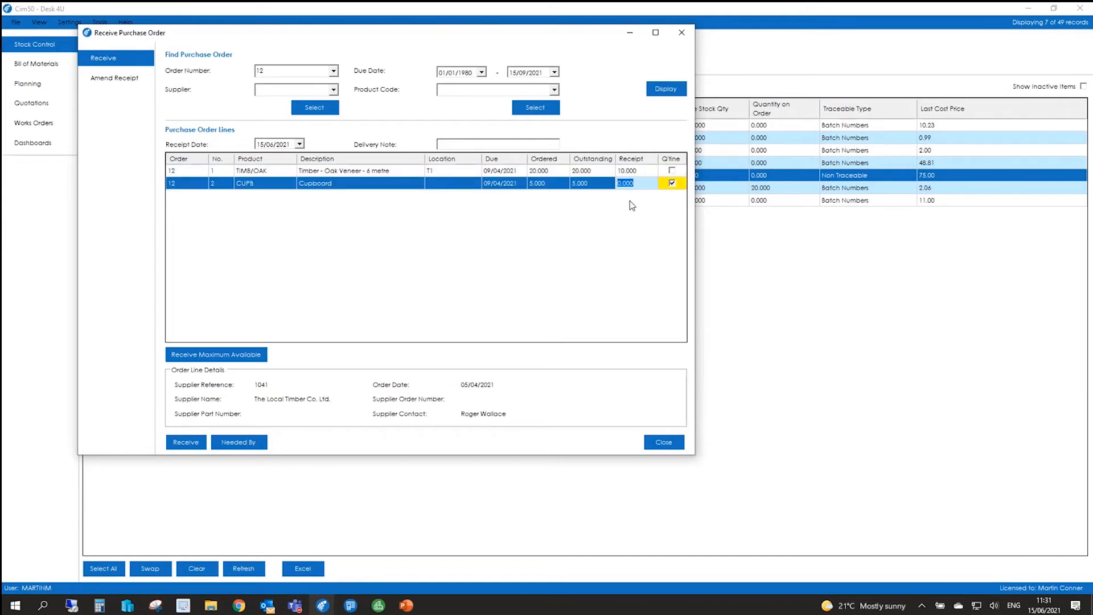
{"action": "left_click", "coordinate": [632, 206]}
Check which orders need the TIMB/OAK and CUPB purchase order lines, closing each enquiry.
{"action": "left_click", "coordinate": [317, 171]}
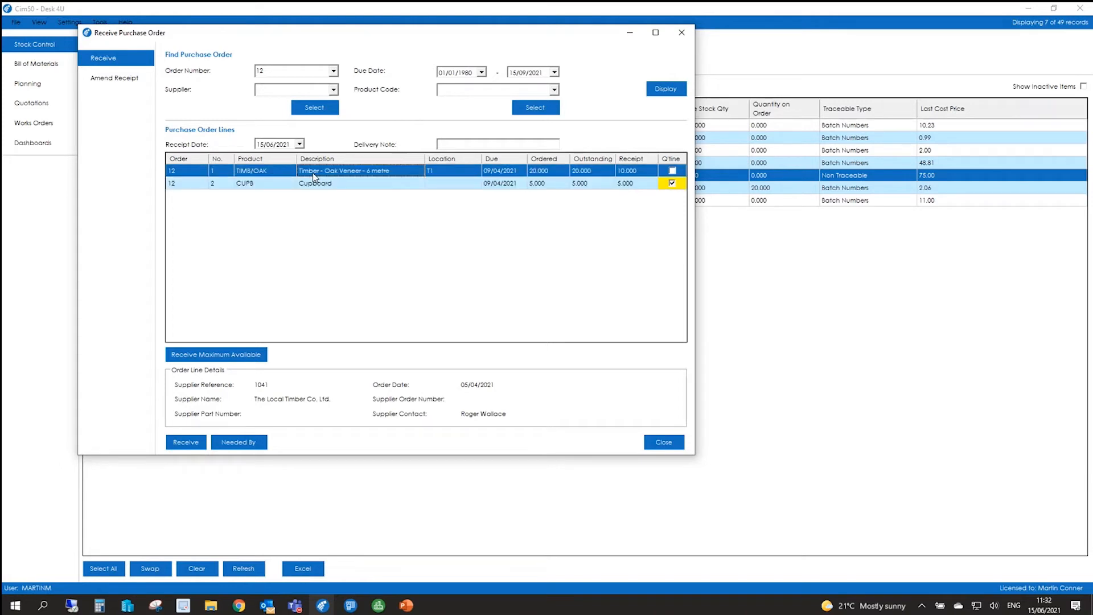
{"action": "left_click", "coordinate": [231, 438]}
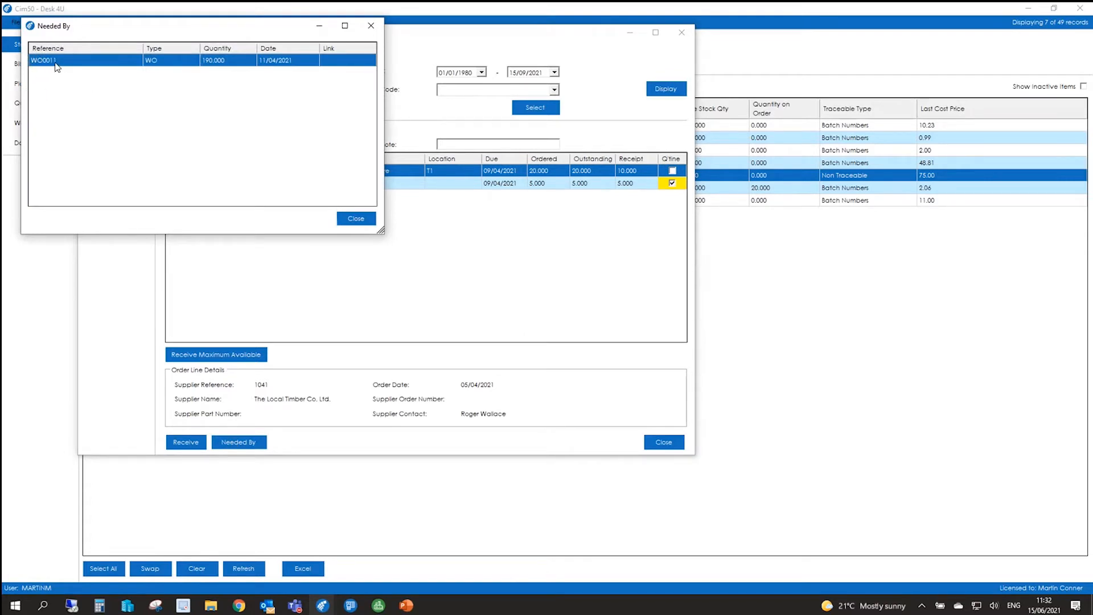
{"action": "left_click", "coordinate": [356, 219]}
{"action": "left_click", "coordinate": [333, 183]}
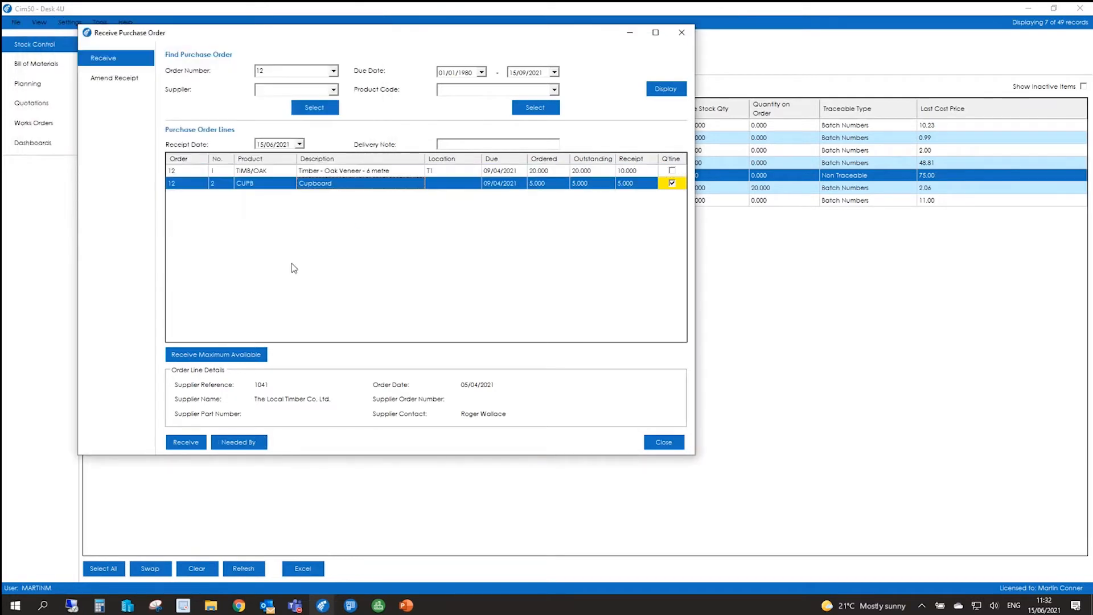
{"action": "left_click", "coordinate": [251, 442]}
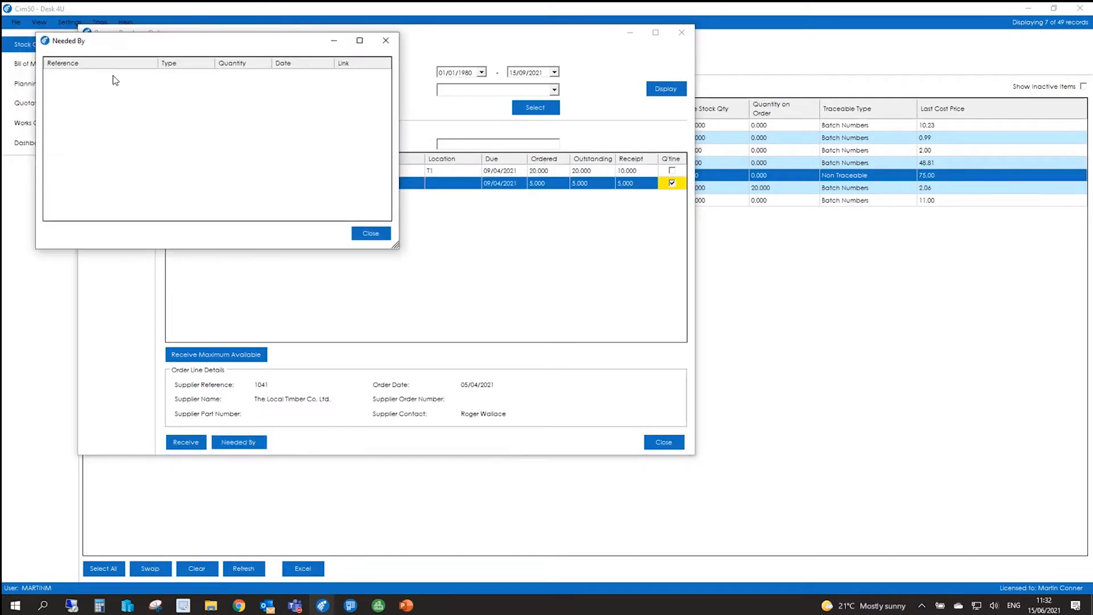
{"action": "left_click", "coordinate": [369, 234]}
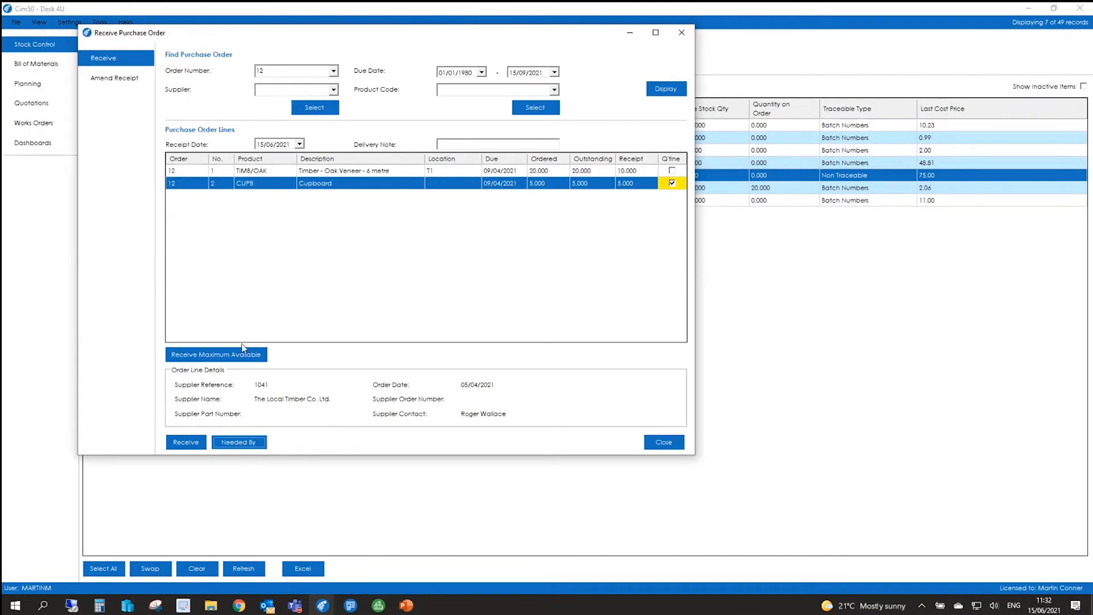
Receive the entered TIMB/OAK and CUPB quantities, preview the GRN_NOTE.rpt goods received note, and close the note layouts.
{"action": "left_click", "coordinate": [187, 443]}
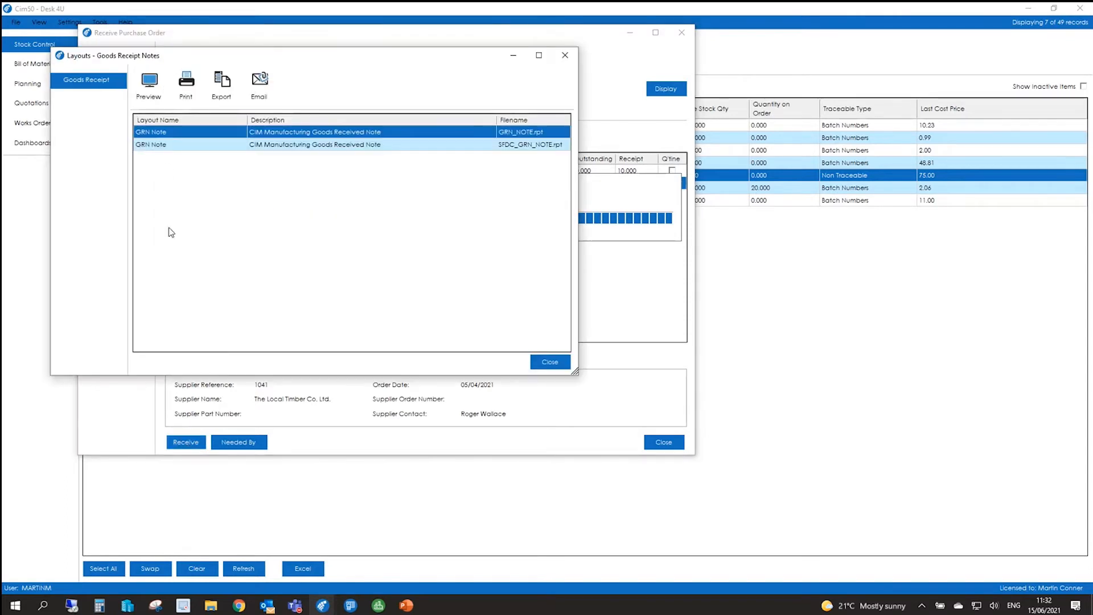
{"action": "left_click", "coordinate": [152, 90]}
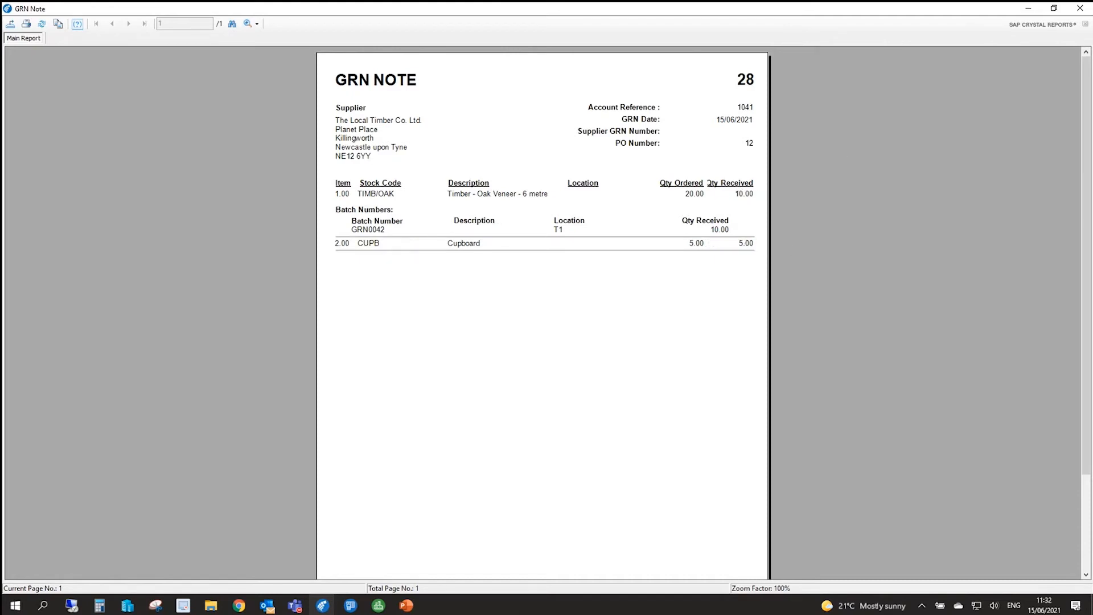
{"action": "left_click", "coordinate": [1079, 9]}
{"action": "left_click", "coordinate": [547, 360]}
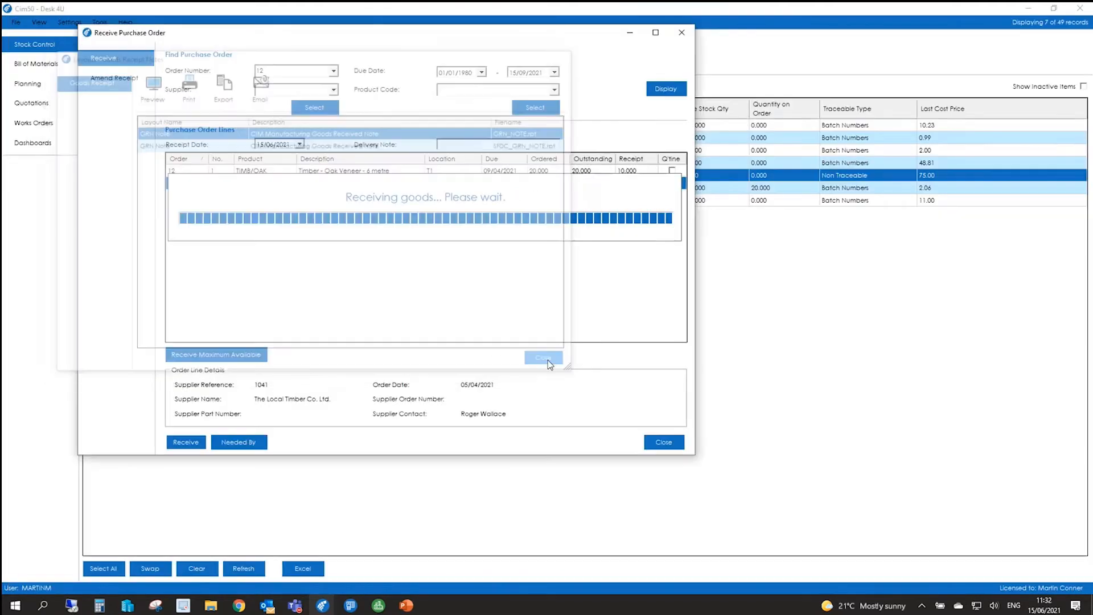
Preview the GRN labels for TIMB/OAK and CUPB, examine both barcode pages, and close the label layouts.
{"action": "left_click", "coordinate": [183, 124]}
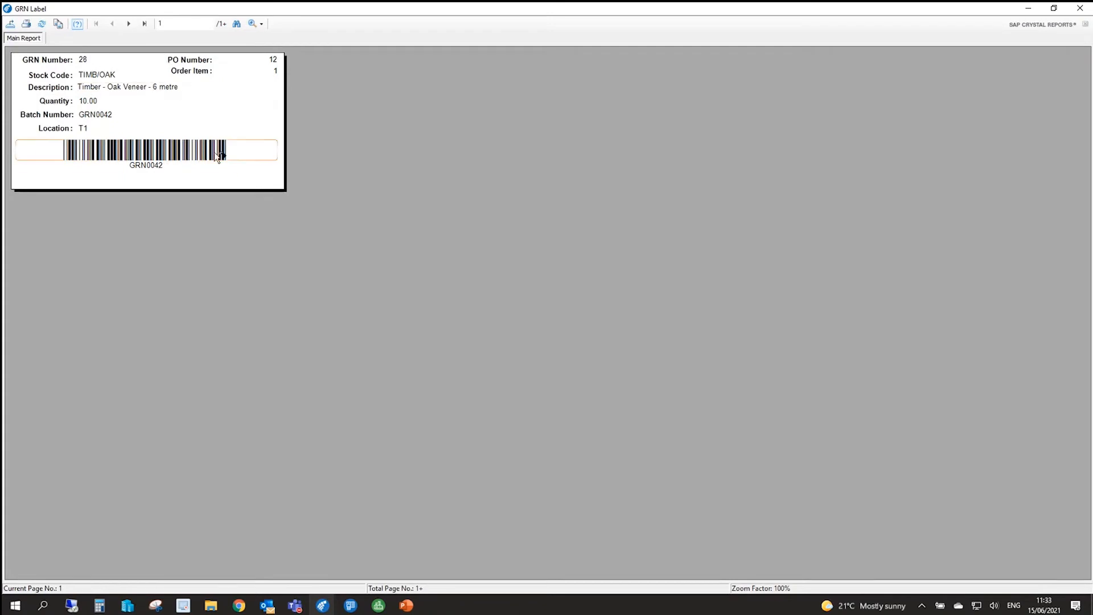
{"action": "left_click", "coordinate": [130, 25]}
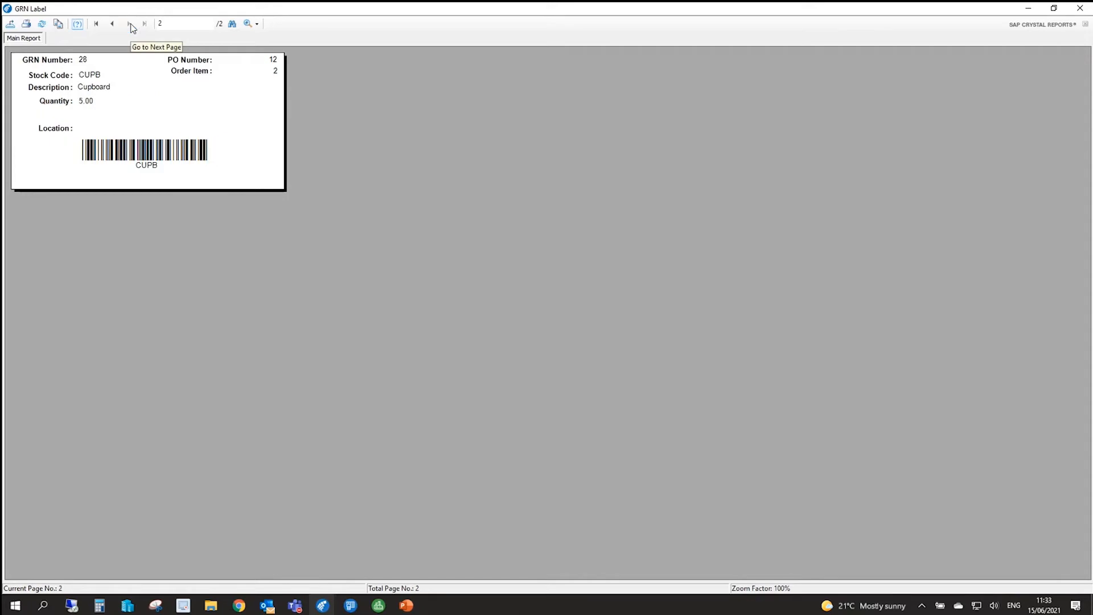
{"action": "left_click", "coordinate": [113, 26]}
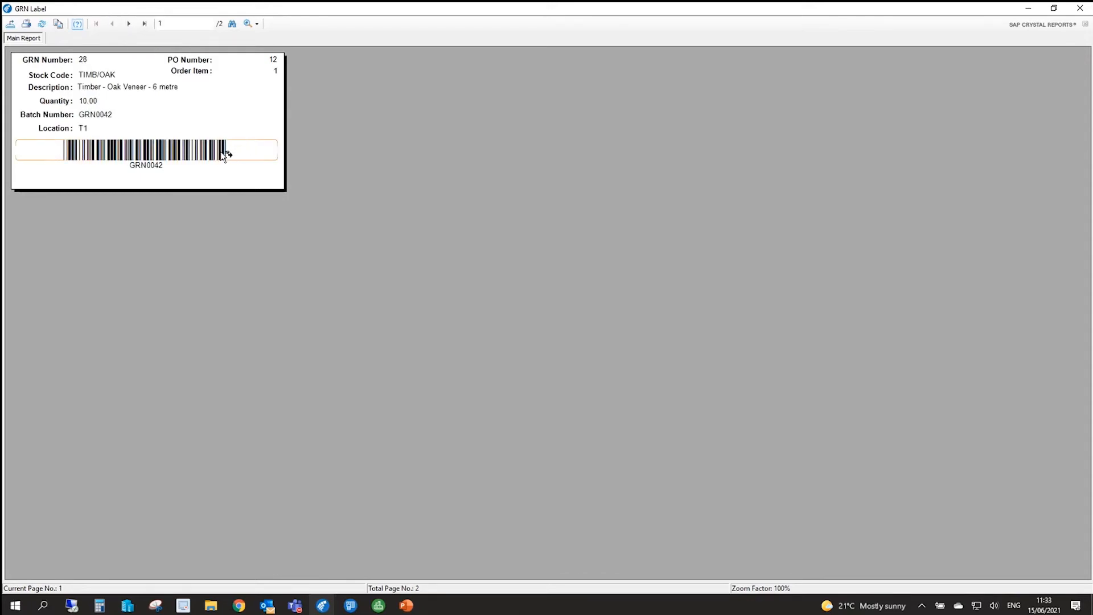
{"action": "left_click", "coordinate": [129, 25]}
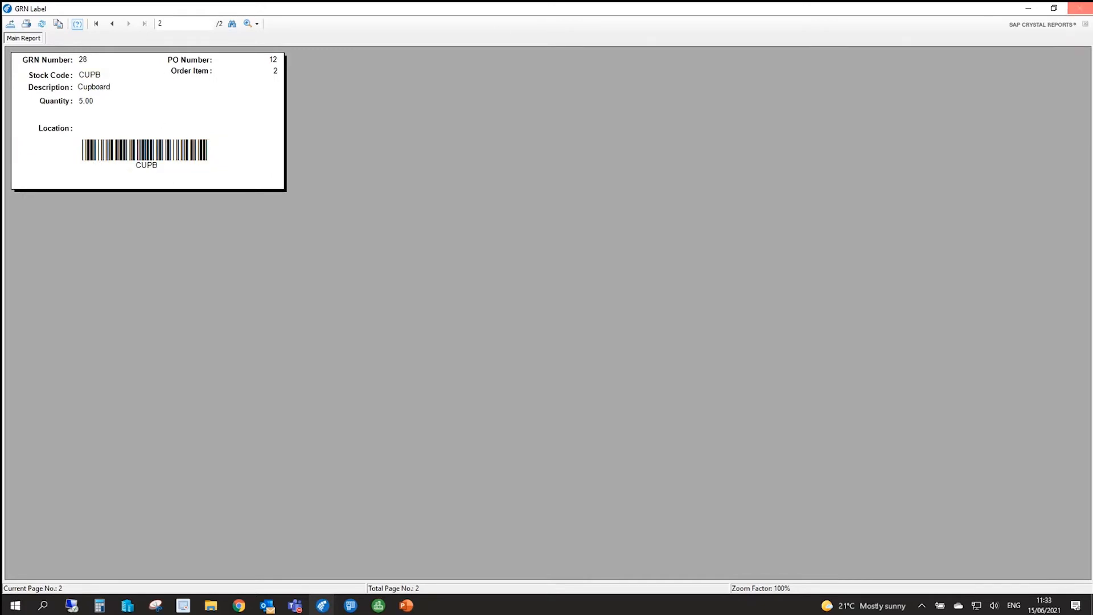
{"action": "left_click", "coordinate": [1079, 9]}
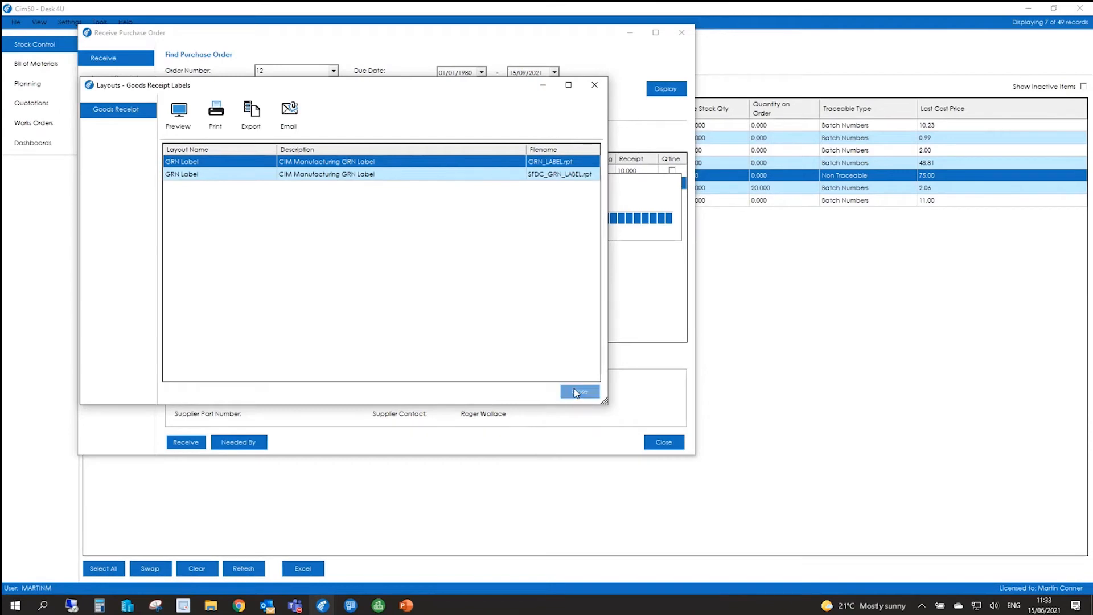
{"action": "left_click", "coordinate": [575, 390]}
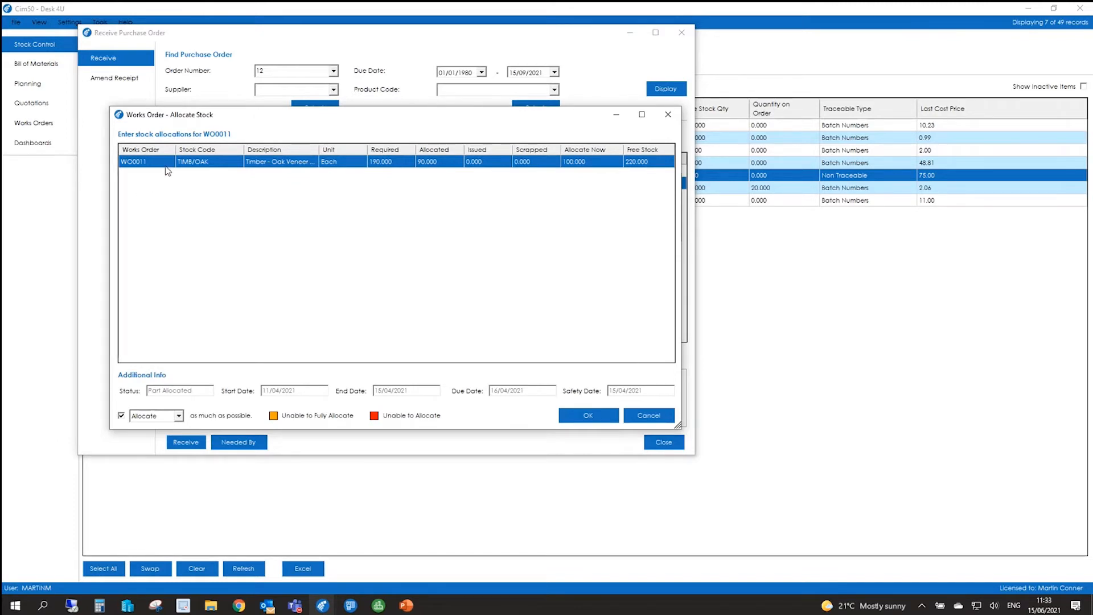
Accept the works order allocation of 100 TIMB/OAK, close the purchase order receipt window, and select TIMB/OAK in the stock list.
{"action": "left_click", "coordinate": [602, 416]}
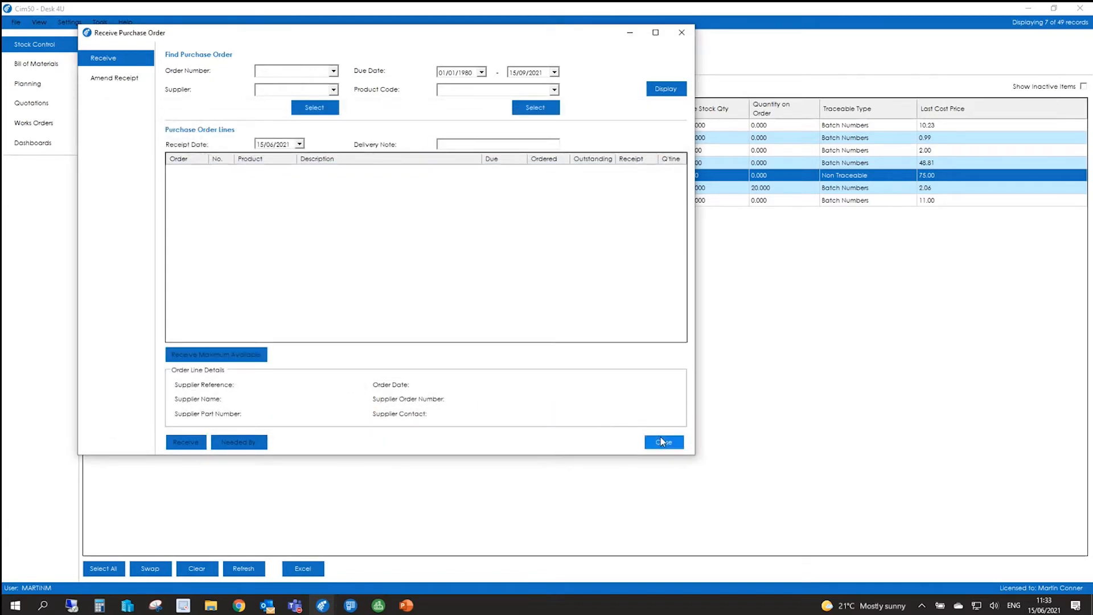
{"action": "left_click", "coordinate": [662, 441]}
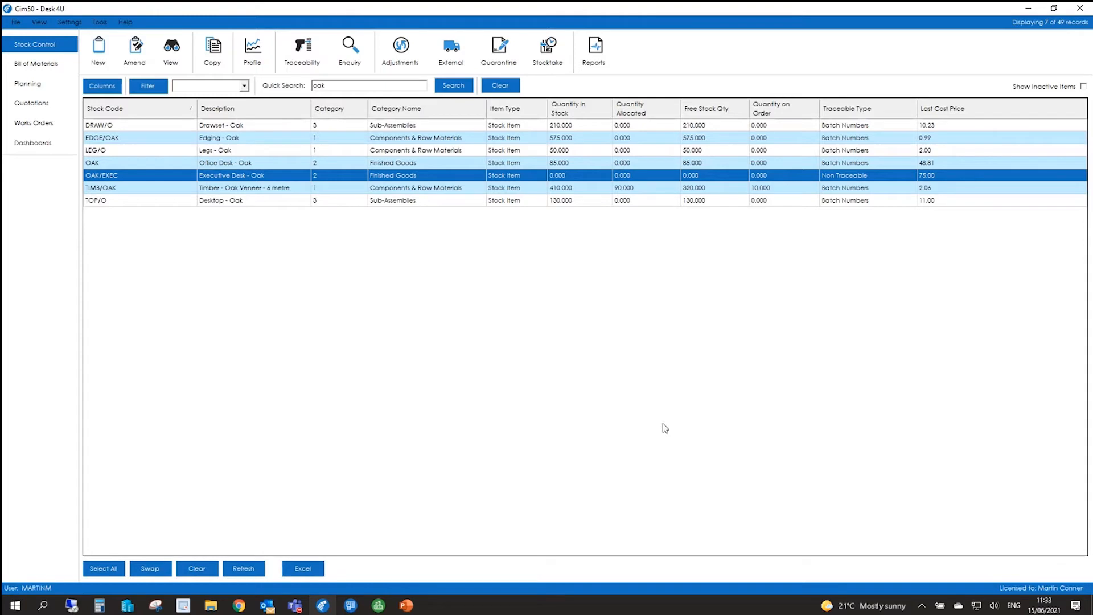
{"action": "left_click", "coordinate": [742, 189]}
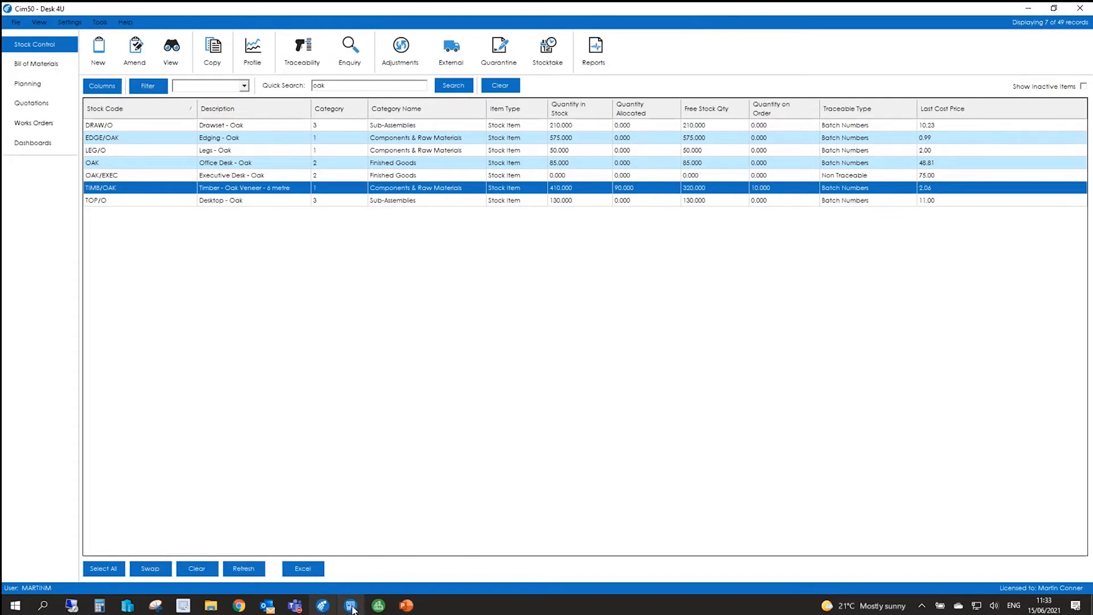
Switch to Shop Floor Data Capture and start a goods receipt by entering the purchase order number.
{"action": "mouse_move", "coordinate": [352, 609]}
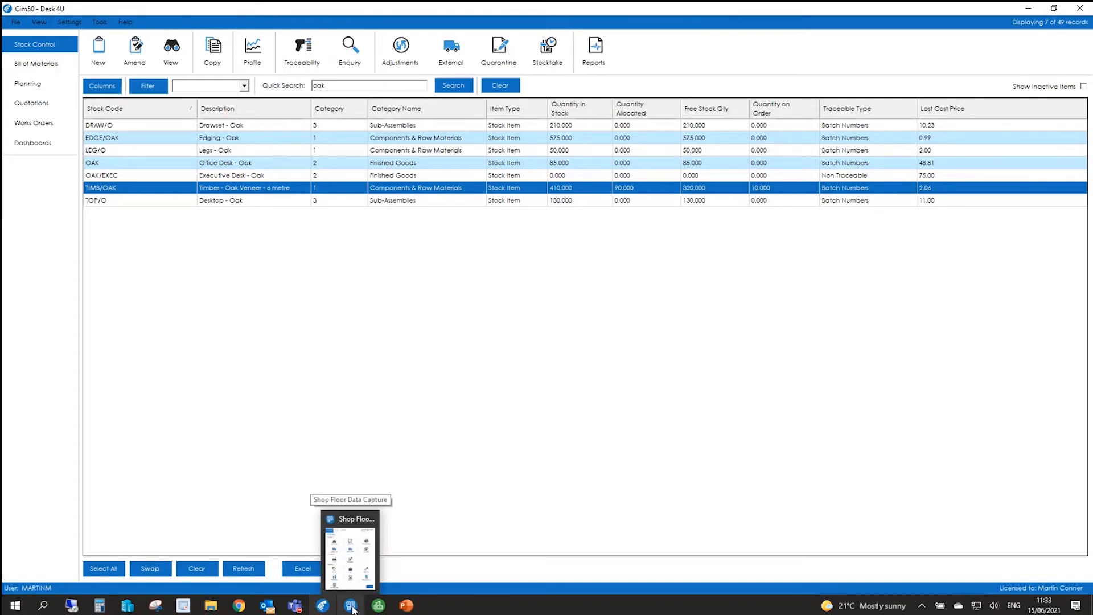
{"action": "left_click", "coordinate": [1028, 9]}
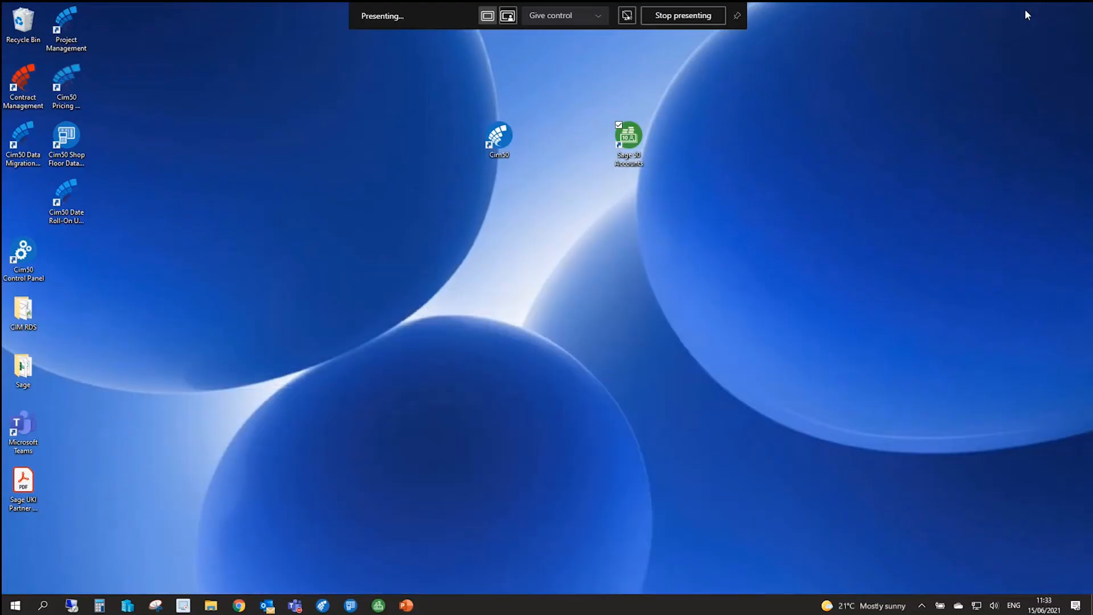
{"action": "left_click", "coordinate": [352, 607]}
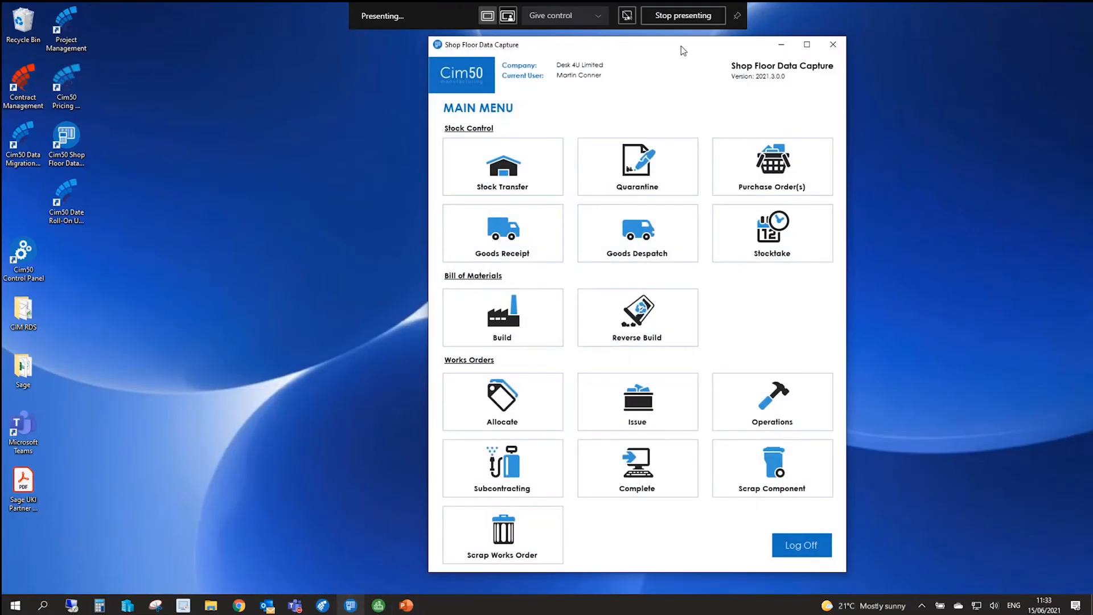
{"action": "left_click_drag", "start_coordinate": [683, 49], "coordinate": [718, 59]}
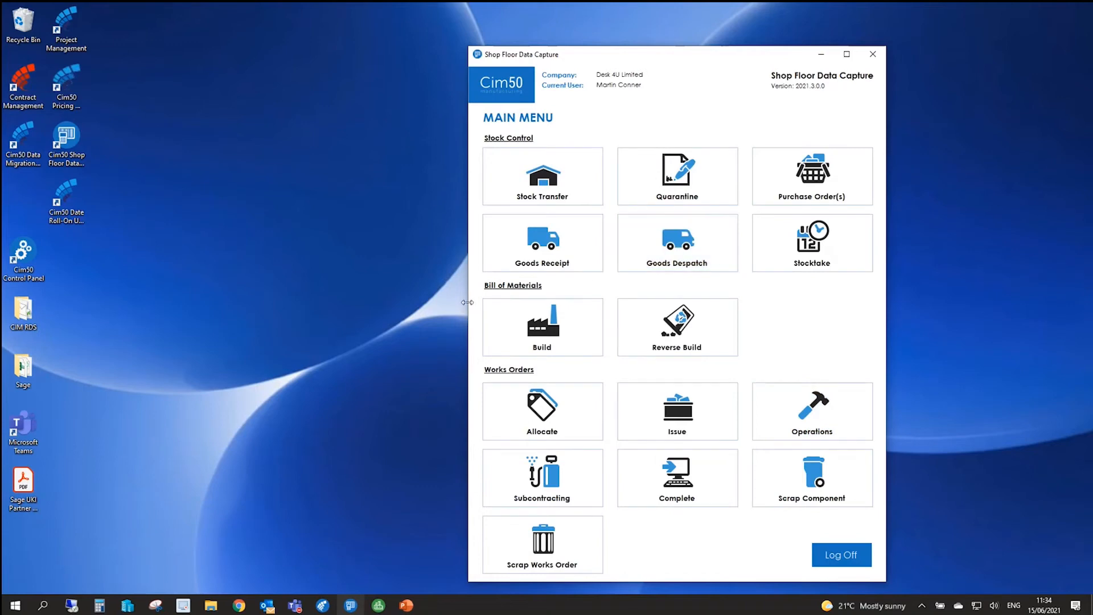
{"action": "left_click", "coordinate": [539, 249]}
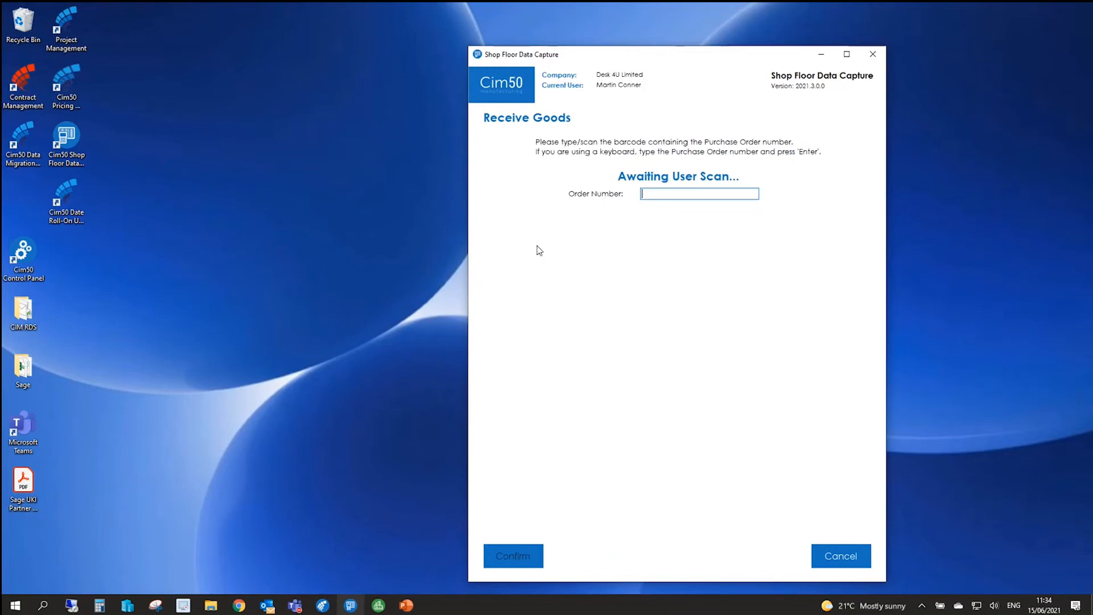
{"action": "type", "text": "12"}
{"action": "left_click_drag", "start_coordinate": [691, 58], "coordinate": [630, 50]}
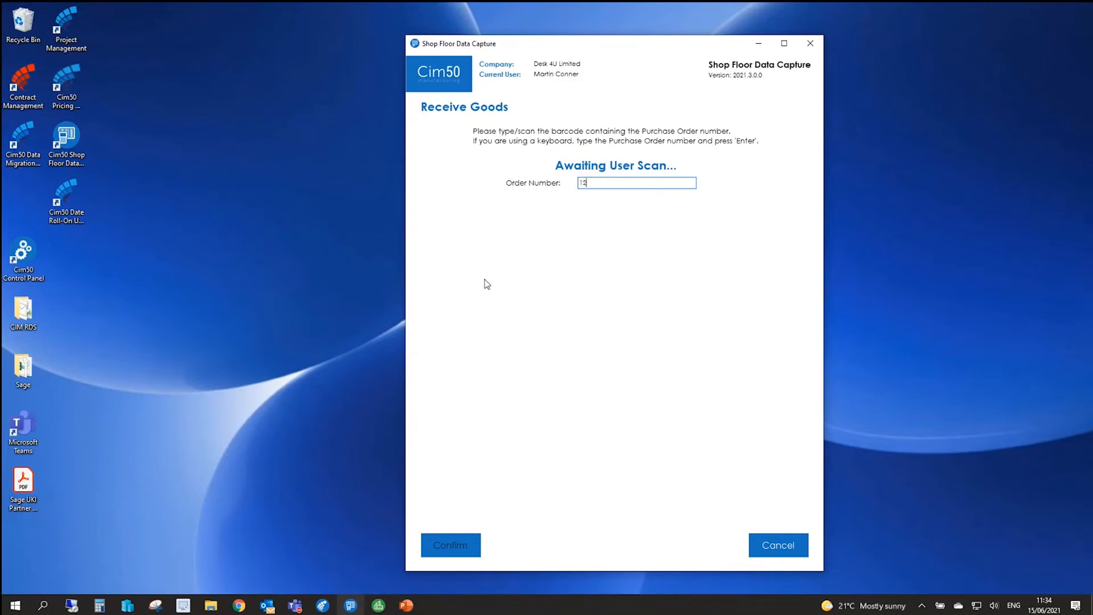
{"action": "key", "text": "Return"}
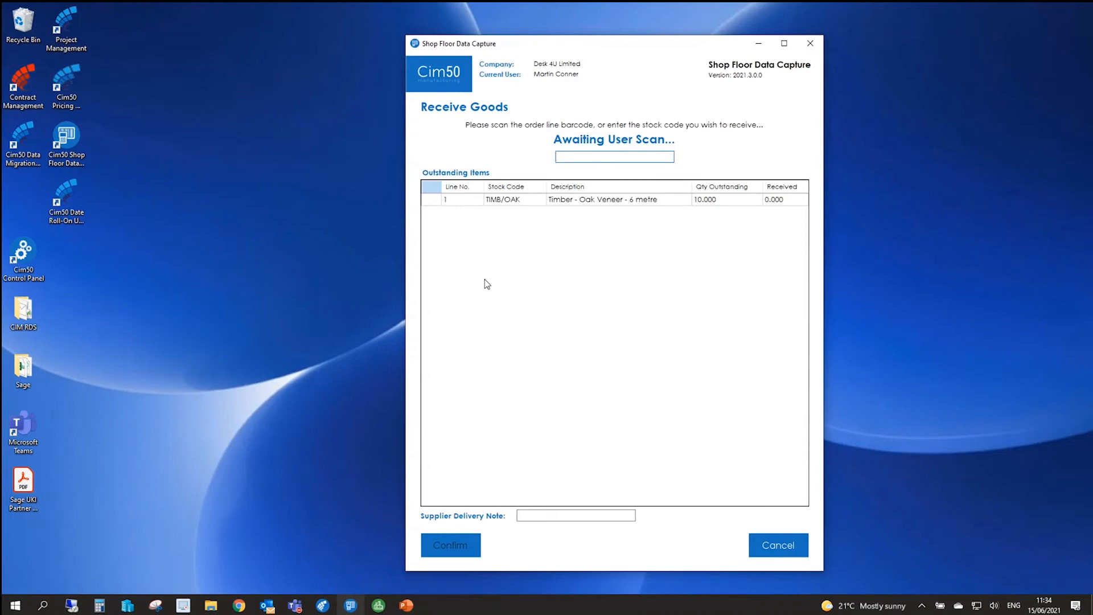
Enter receipt details for 10 TIMB/OAK into location T1 with supplier batch number 6776767.
{"action": "type", "text": "timb/oak"}
{"action": "key", "text": "Return"}
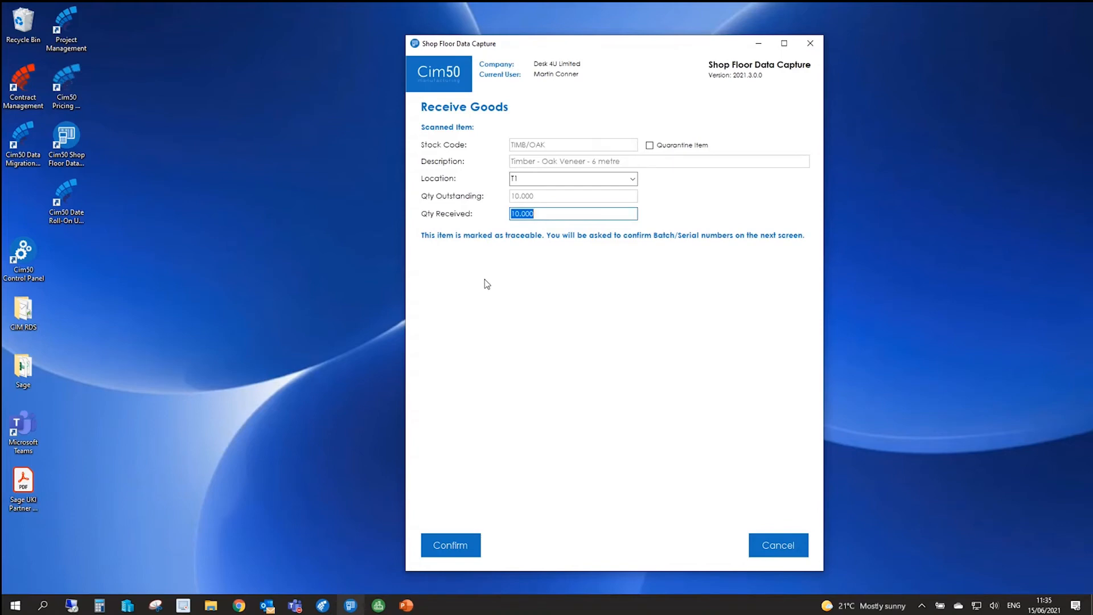
{"action": "key", "text": "Return"}
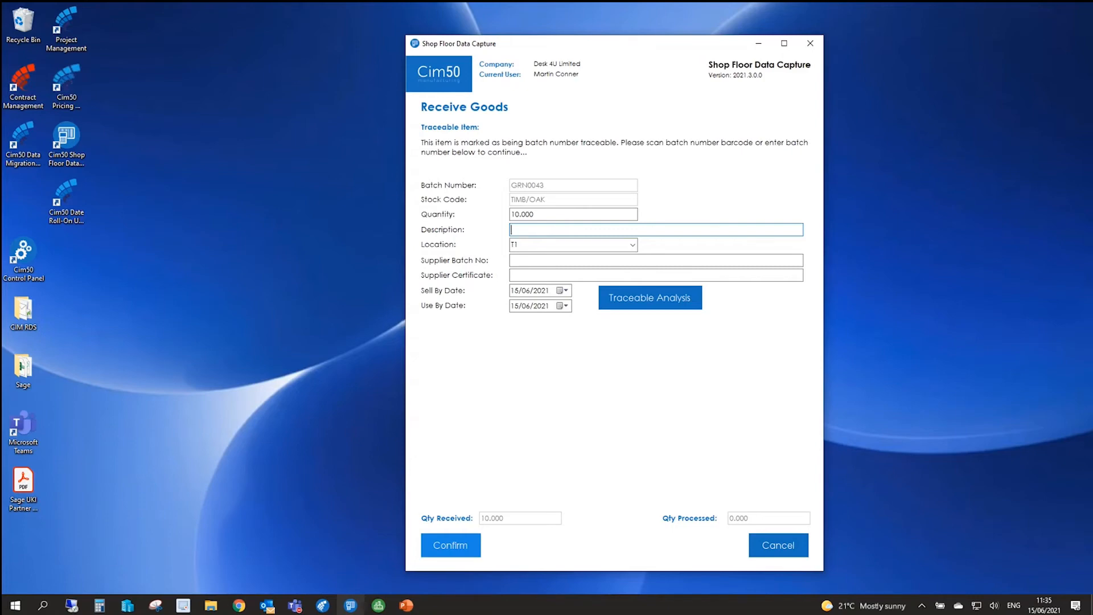
{"action": "left_click", "coordinate": [512, 261]}
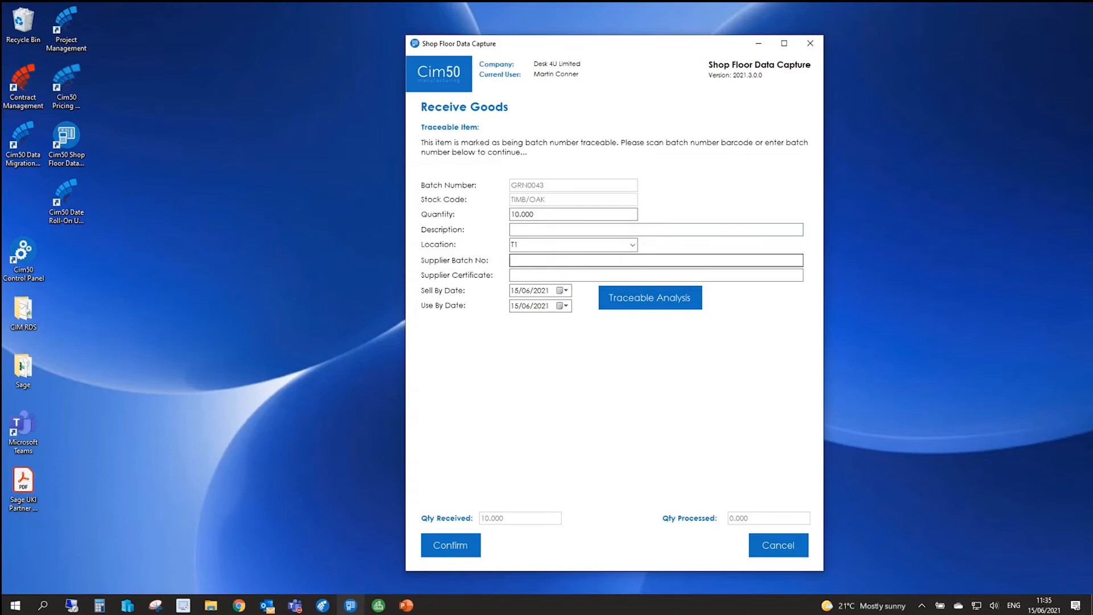
{"action": "type", "text": "6776767"}
{"action": "key", "text": "Return"}
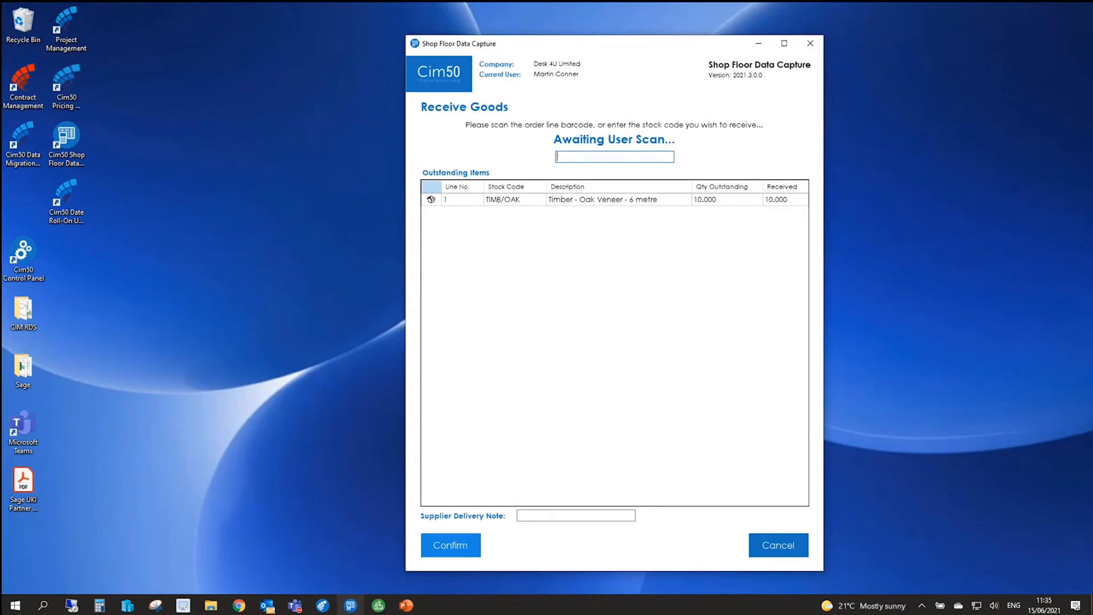
Set the supplier delivery note to 7777, confirm the goods receipt, and dismiss saving the print output.
{"action": "left_click", "coordinate": [552, 515]}
{"action": "type", "text": "7777"}
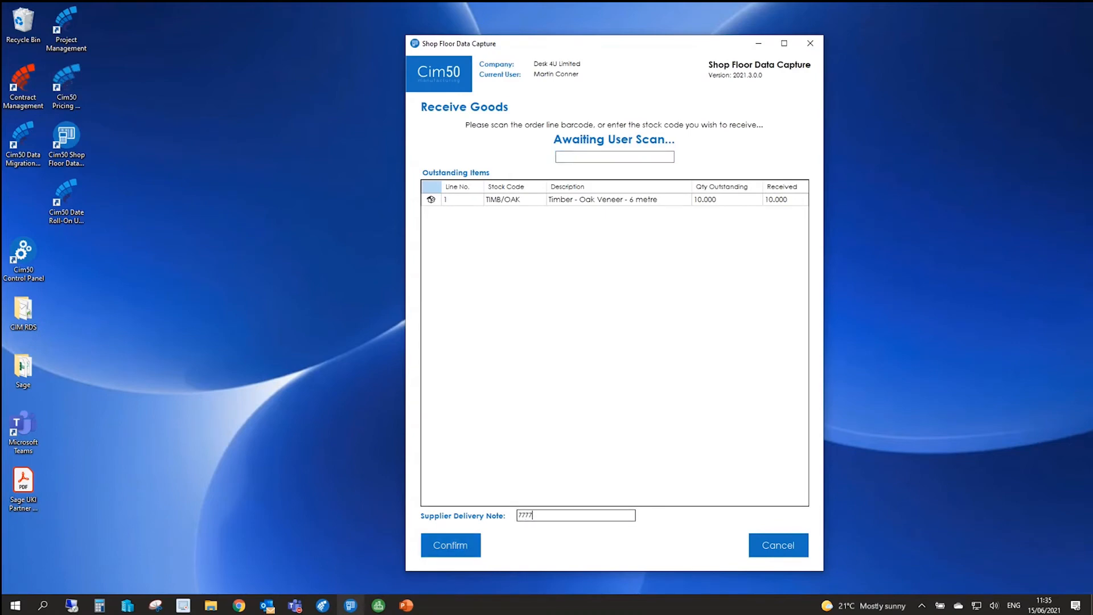
{"action": "left_click", "coordinate": [428, 546]}
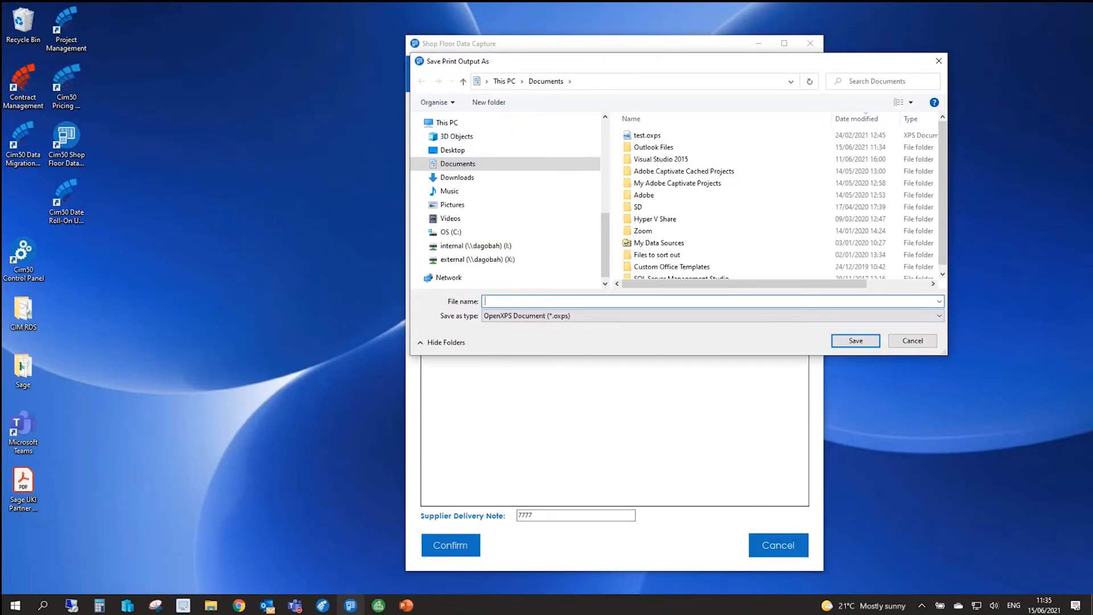
{"action": "left_click", "coordinate": [914, 341]}
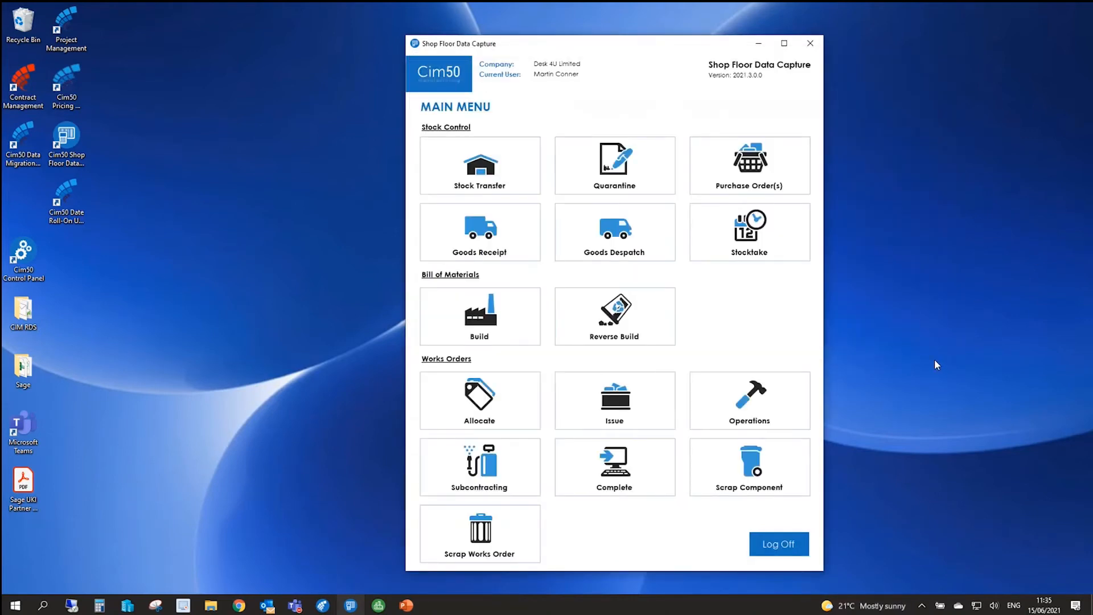
Switch to Cim50, refresh the stock list, and view the TIMB/OAK stock record.
{"action": "left_click", "coordinate": [322, 608]}
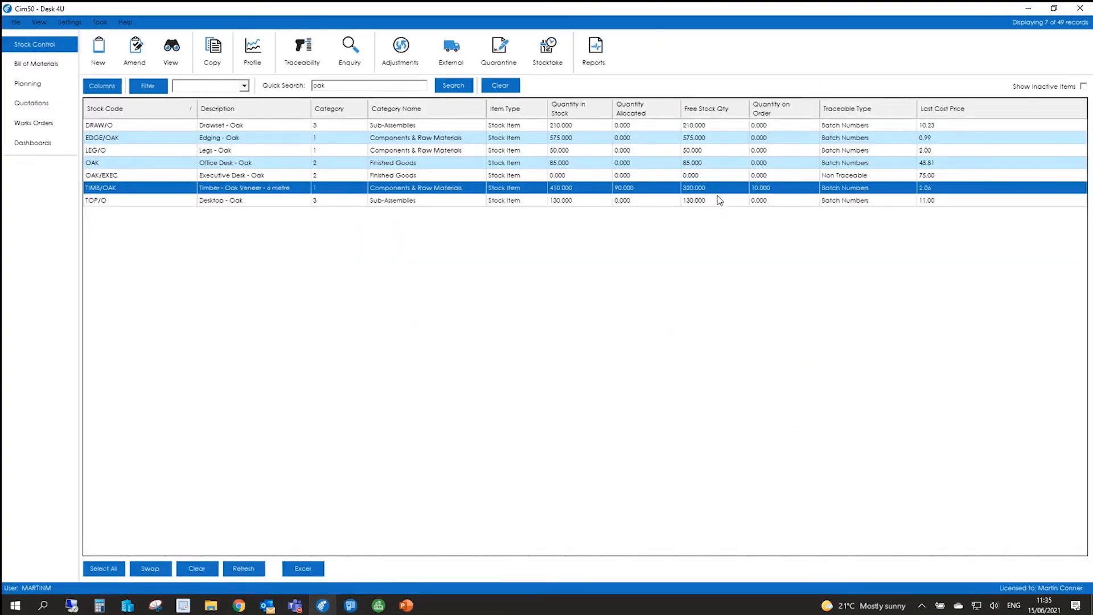
{"action": "left_click", "coordinate": [238, 571]}
{"action": "left_click", "coordinate": [172, 57]}
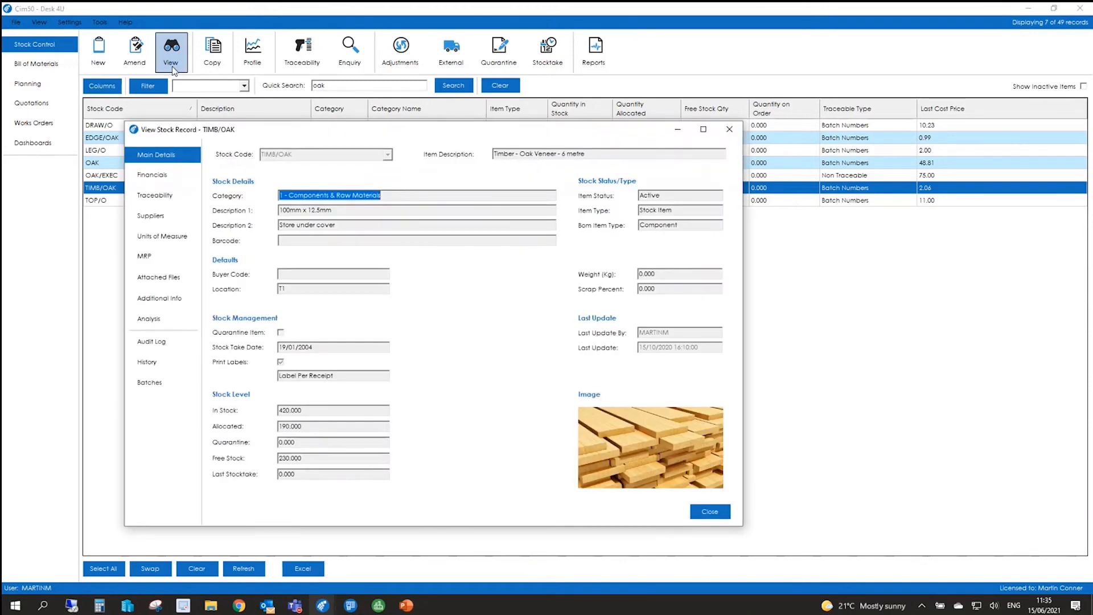
Compare the GRN0042 and GRN0043 receipts in the TIMB/OAK transaction history.
{"action": "left_click", "coordinate": [155, 368]}
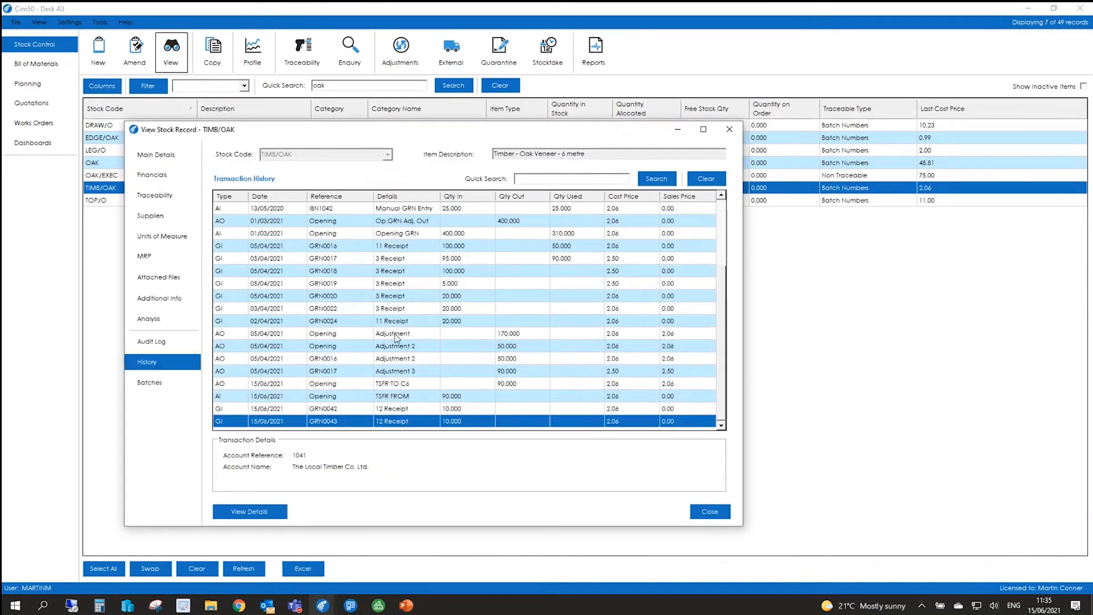
{"action": "left_click", "coordinate": [406, 409]}
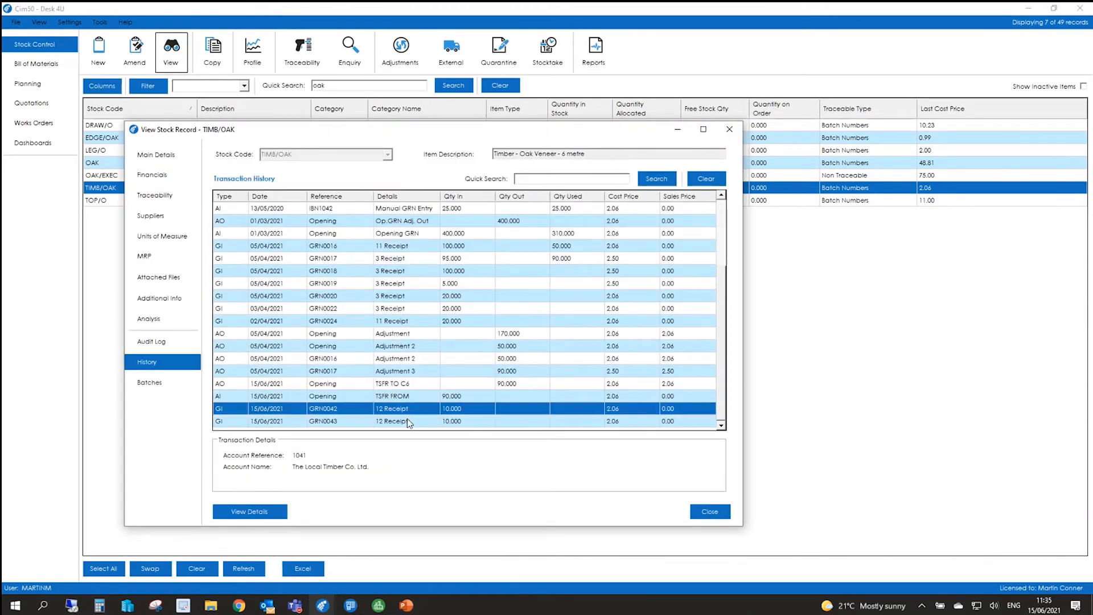
{"action": "left_click", "coordinate": [408, 419]}
{"action": "left_click", "coordinate": [407, 410]}
{"action": "left_click", "coordinate": [407, 420]}
{"action": "left_click", "coordinate": [405, 410]}
{"action": "left_click", "coordinate": [405, 420]}
{"action": "left_click", "coordinate": [404, 411]}
{"action": "left_click", "coordinate": [402, 421]}
{"action": "left_click", "coordinate": [402, 410]}
{"action": "left_click", "coordinate": [401, 418]}
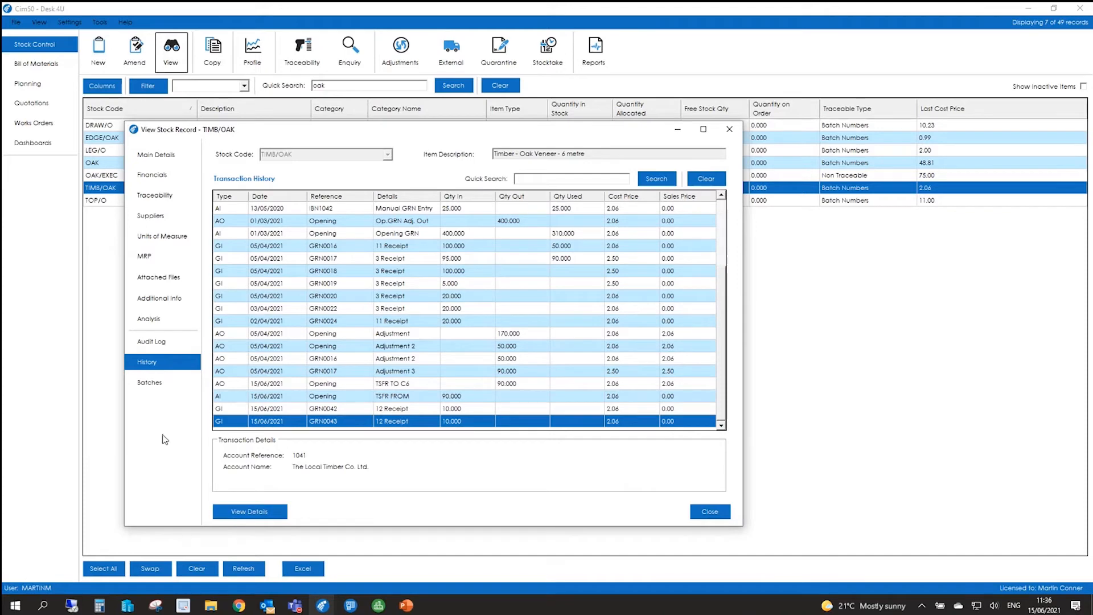
Compare the details, notes and user of TIMB/OAK batches GRN0042 and GRN0043, and close the stock record.
{"action": "left_click", "coordinate": [152, 386]}
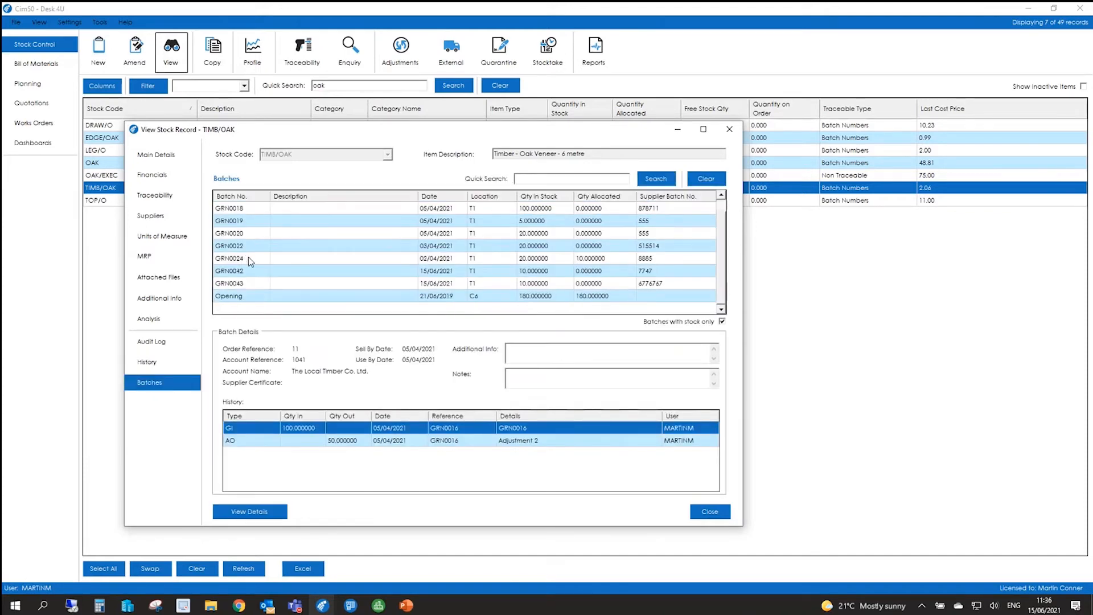
{"action": "left_click", "coordinate": [241, 285]}
{"action": "left_click", "coordinate": [240, 272]}
{"action": "left_click", "coordinate": [241, 284]}
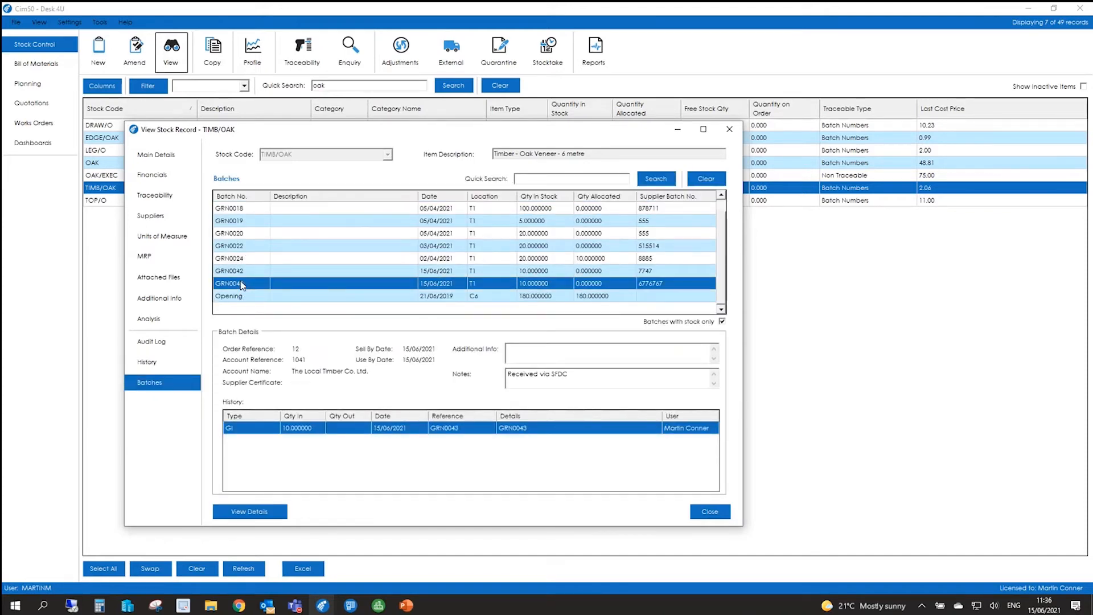
{"action": "left_click", "coordinate": [240, 275]}
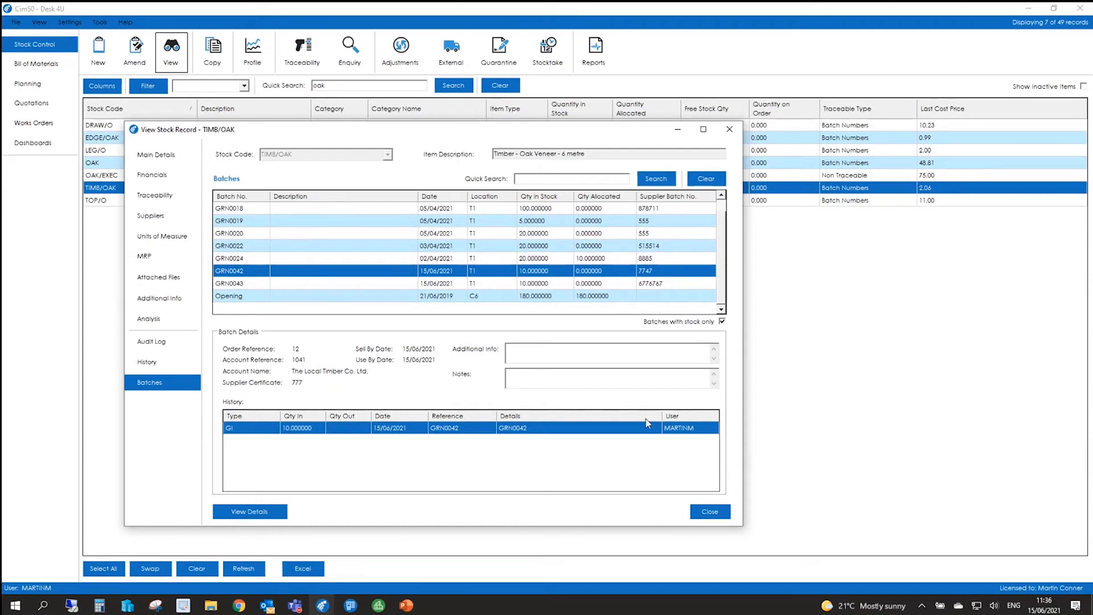
{"action": "left_click", "coordinate": [652, 284]}
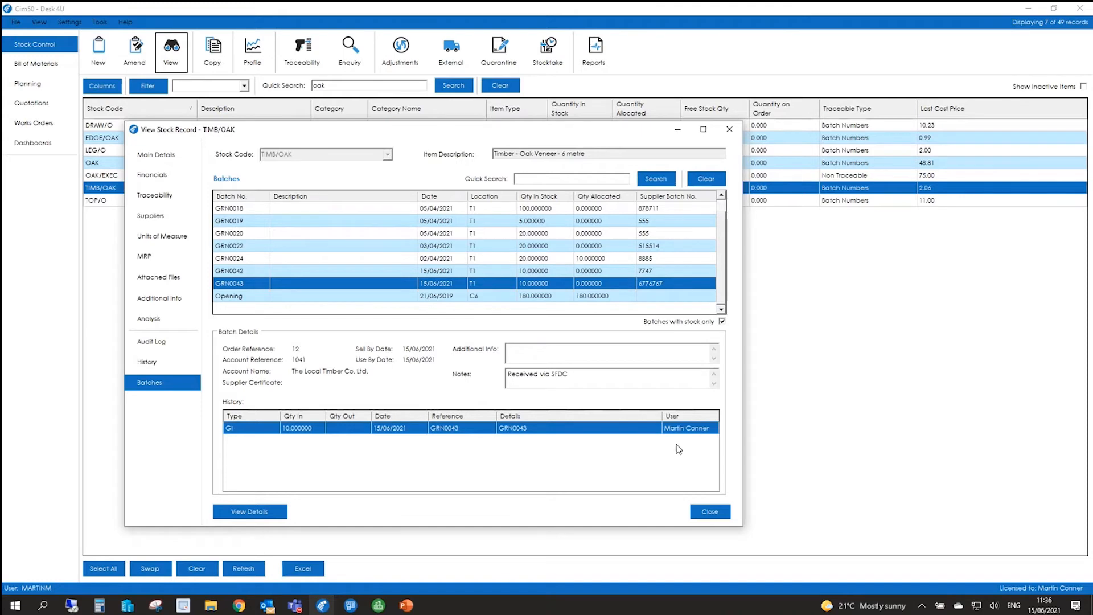
{"action": "left_click", "coordinate": [710, 511]}
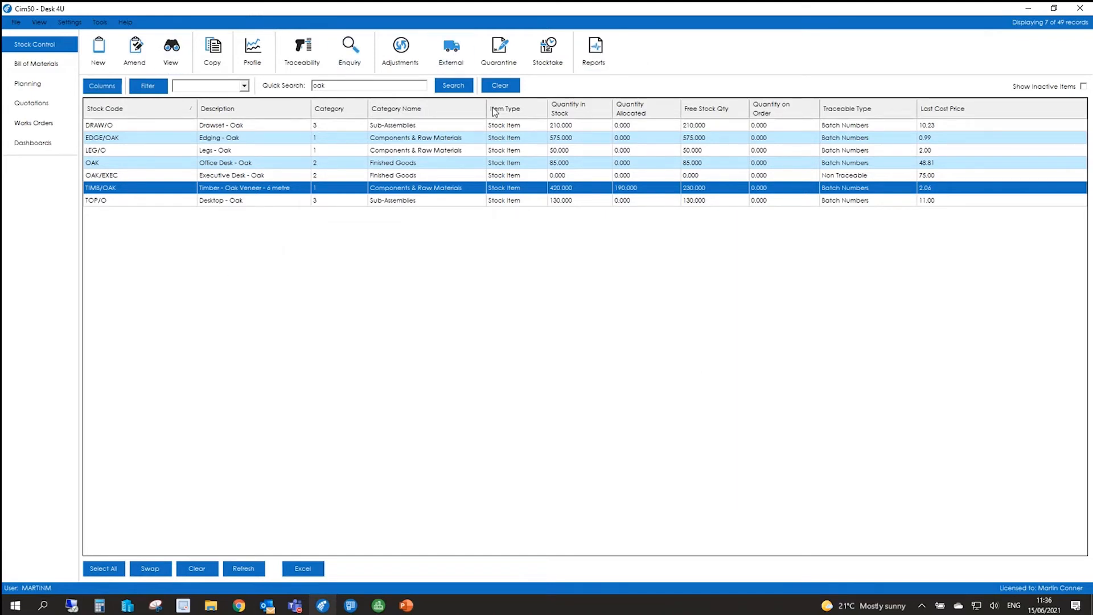
Review the inspection details of the quarantined CUPB item, cancel the inspection, and close the quarantine list.
{"action": "left_click", "coordinate": [451, 52]}
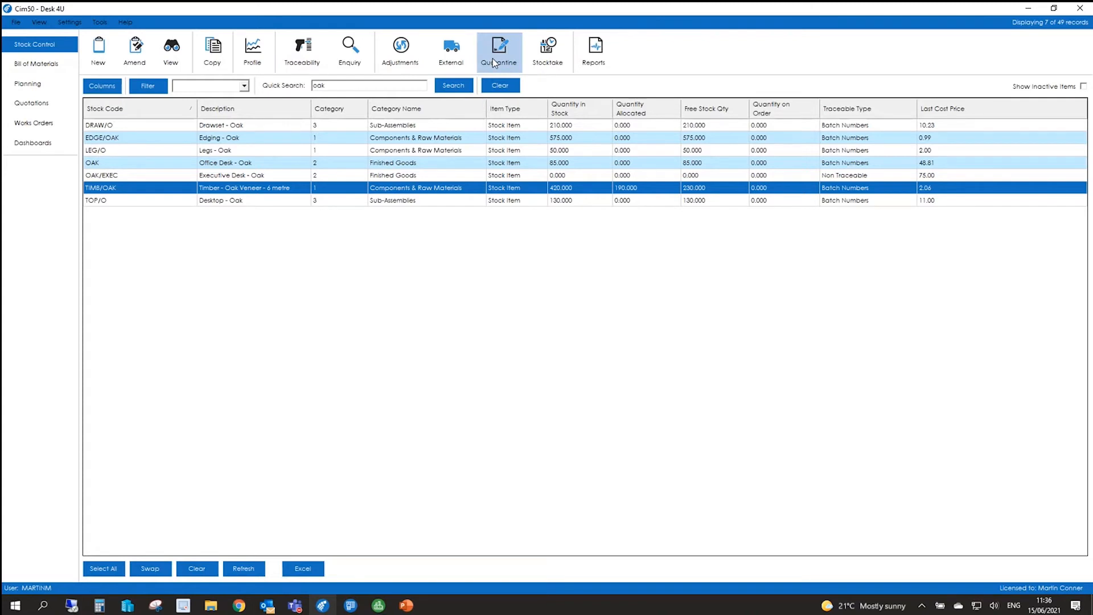
{"action": "left_click", "coordinate": [493, 58]}
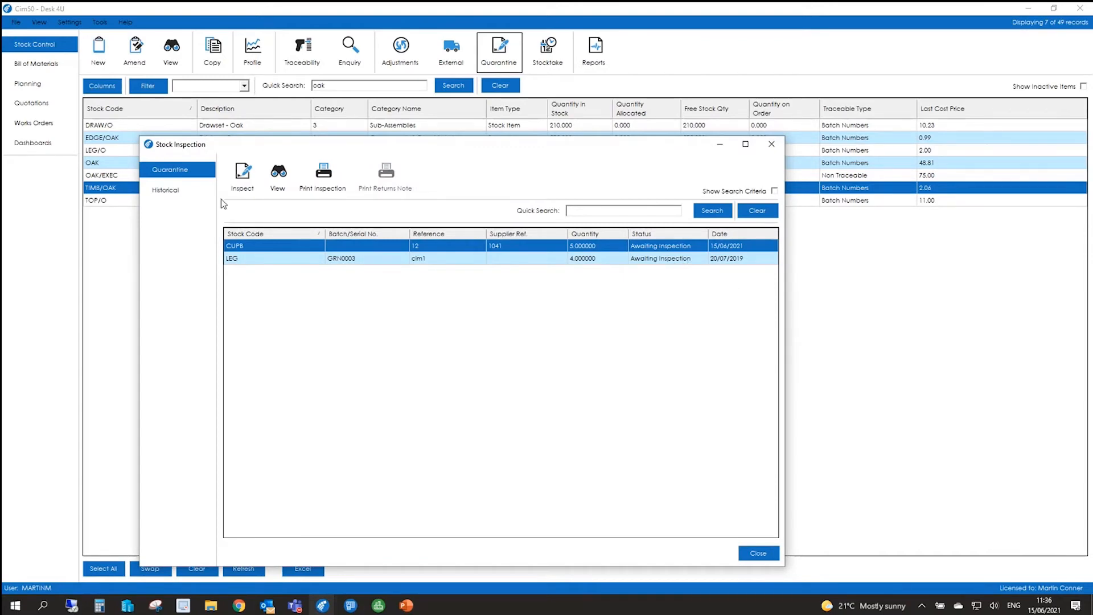
{"action": "left_click", "coordinate": [242, 173]}
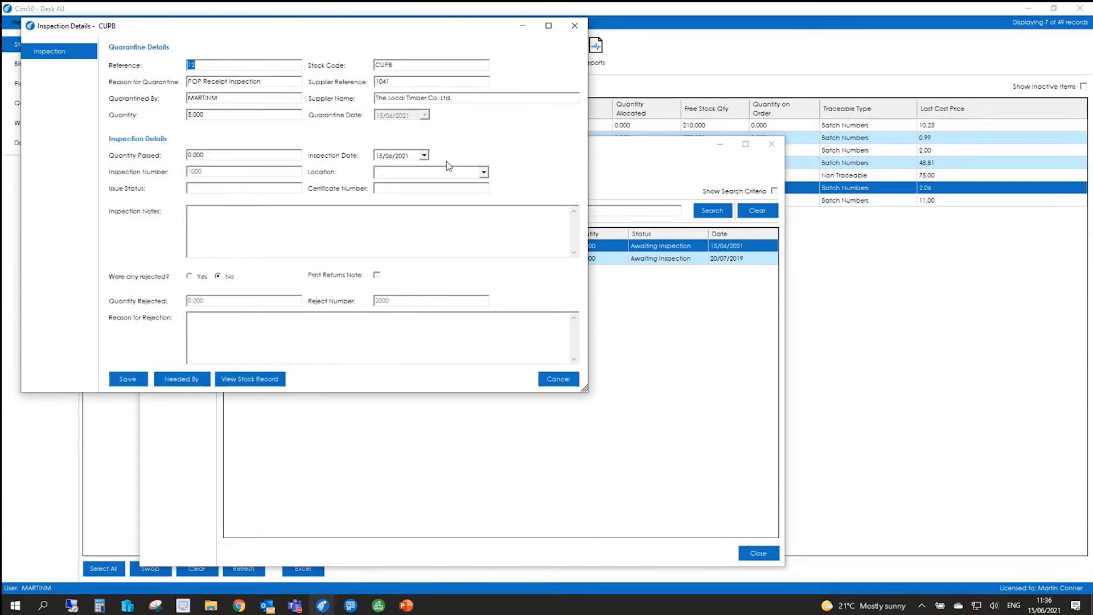
{"action": "left_click", "coordinate": [557, 381]}
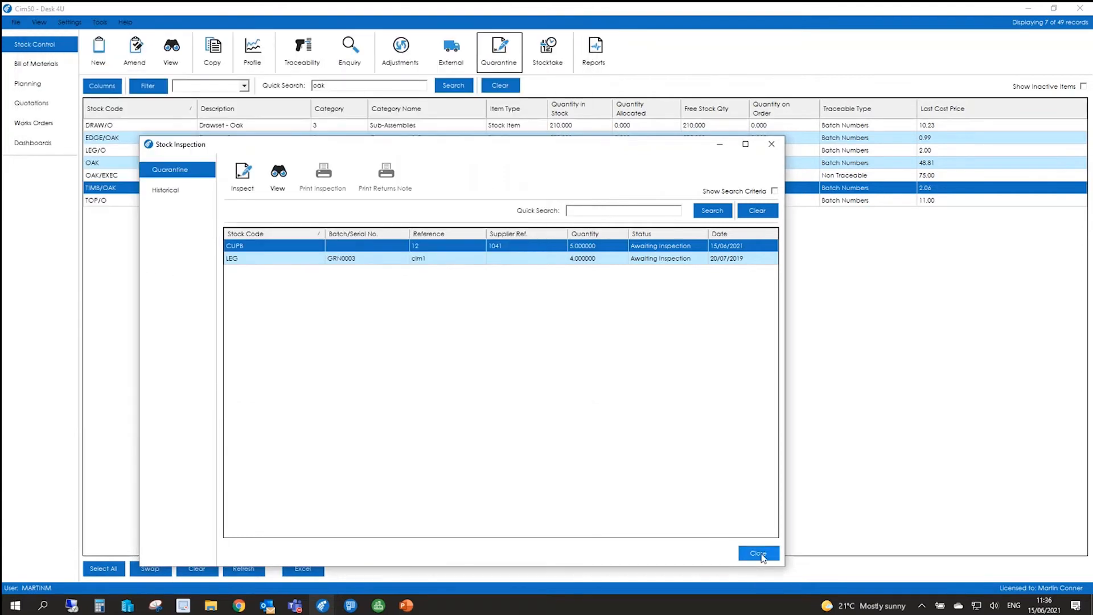
{"action": "left_click", "coordinate": [758, 553]}
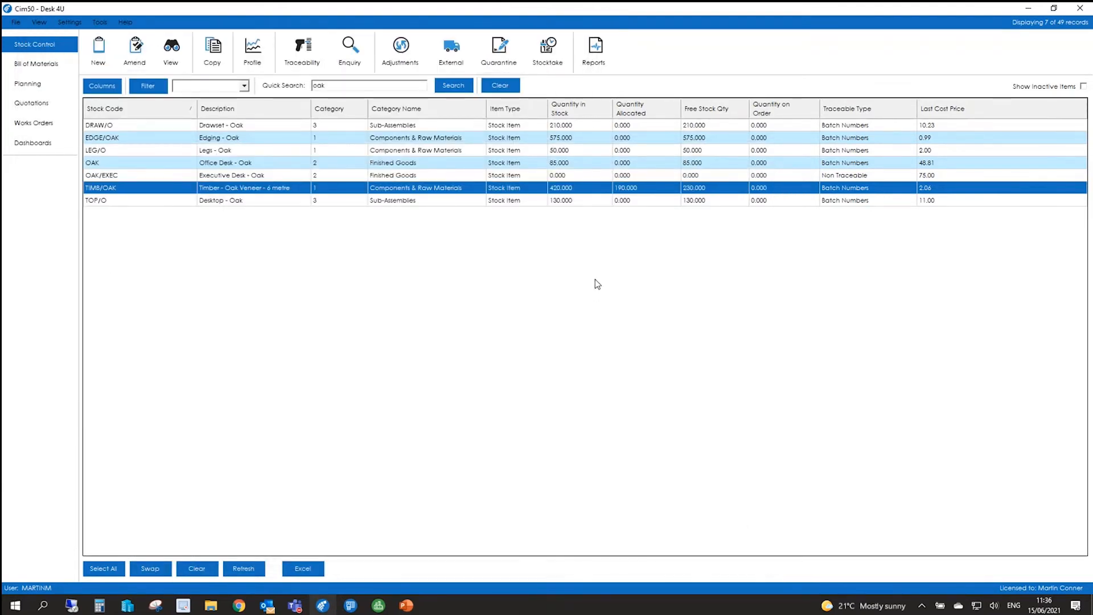
Start a new stocktake as a full count and add all stock items to it.
{"action": "left_click", "coordinate": [547, 50]}
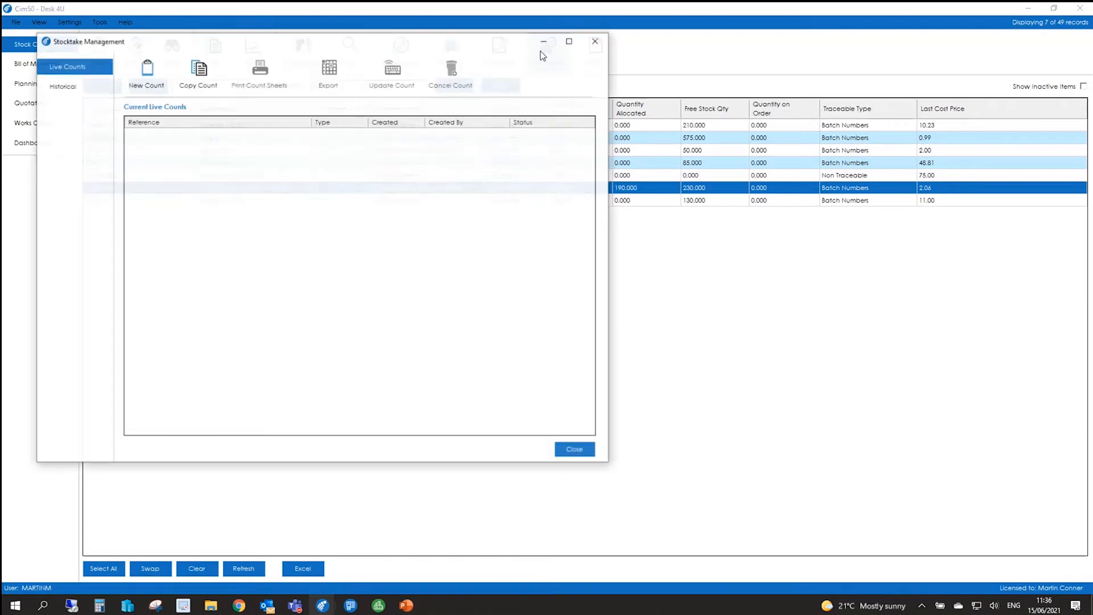
{"action": "left_click", "coordinate": [158, 91]}
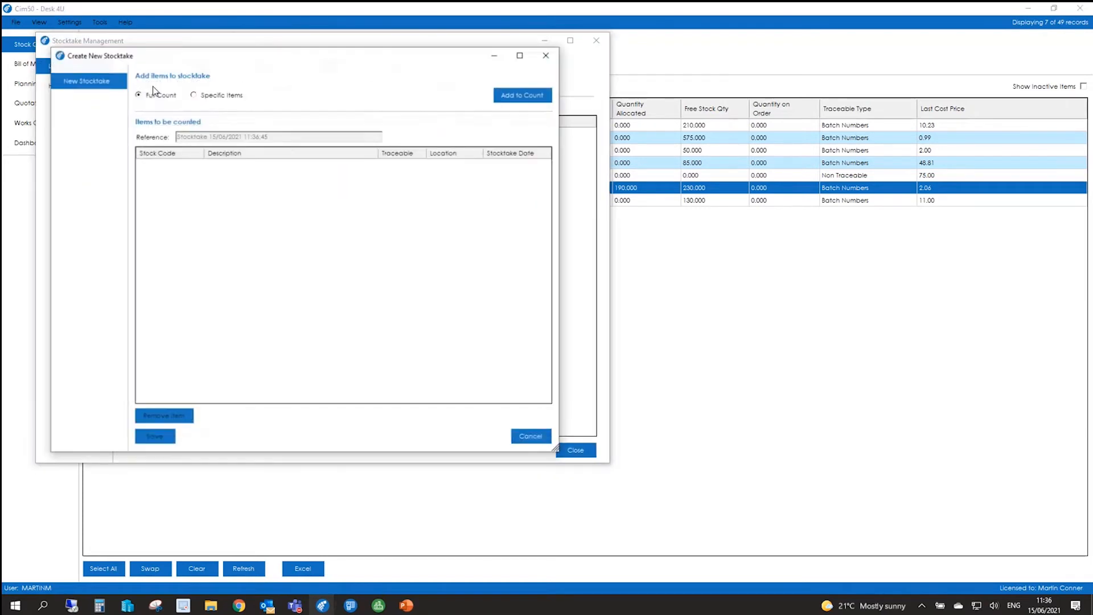
{"action": "left_click", "coordinate": [504, 96]}
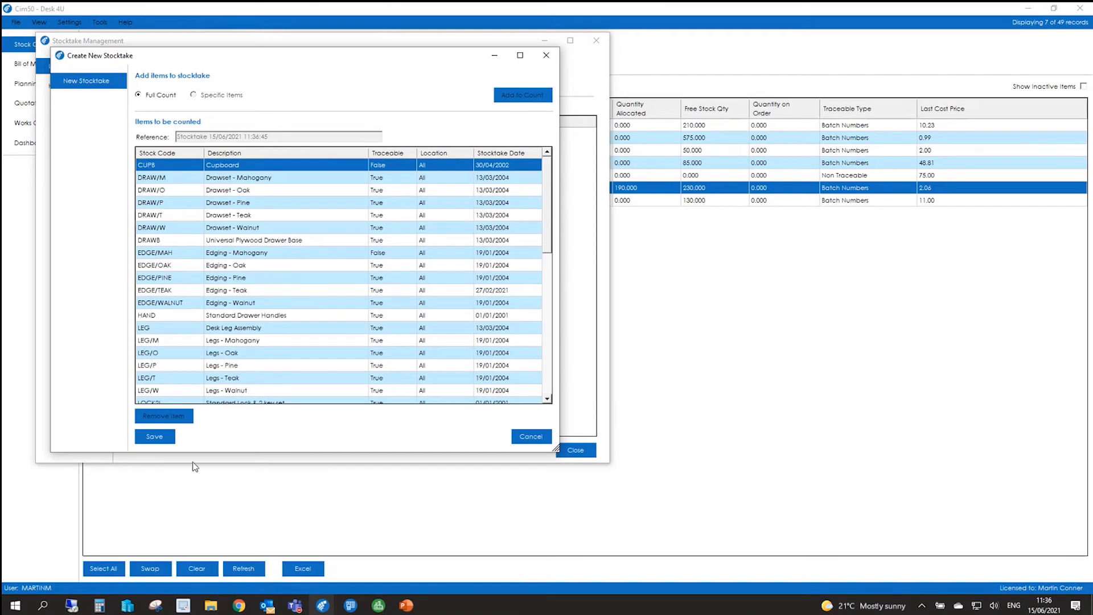
Save the new full-count stocktake, and preview its Stocktake Count Sheet.
{"action": "left_click", "coordinate": [163, 438]}
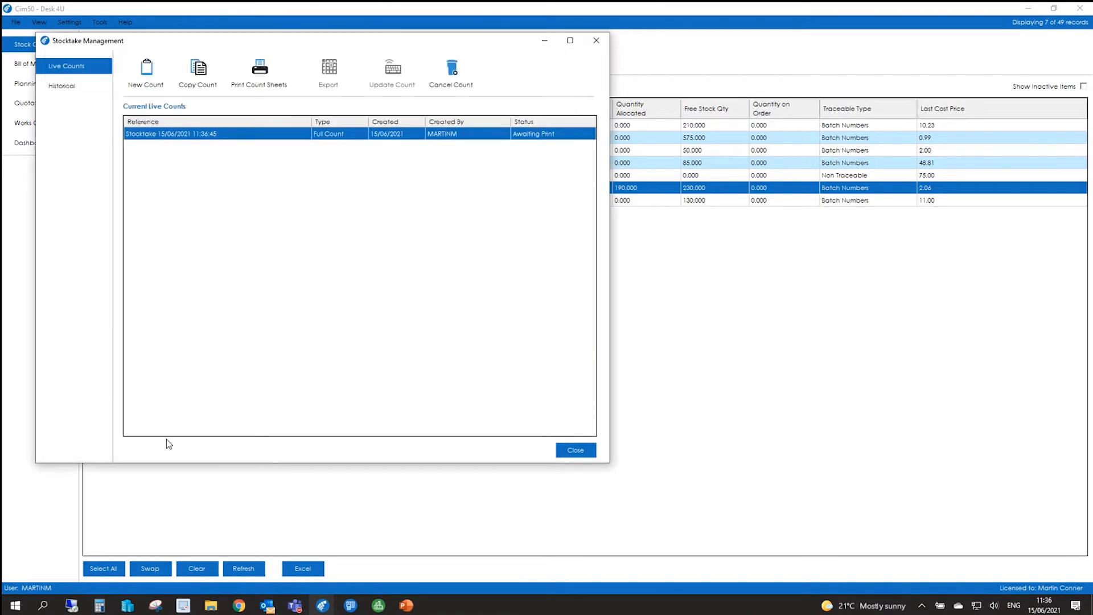
{"action": "left_click", "coordinate": [259, 86]}
{"action": "left_click", "coordinate": [167, 113]}
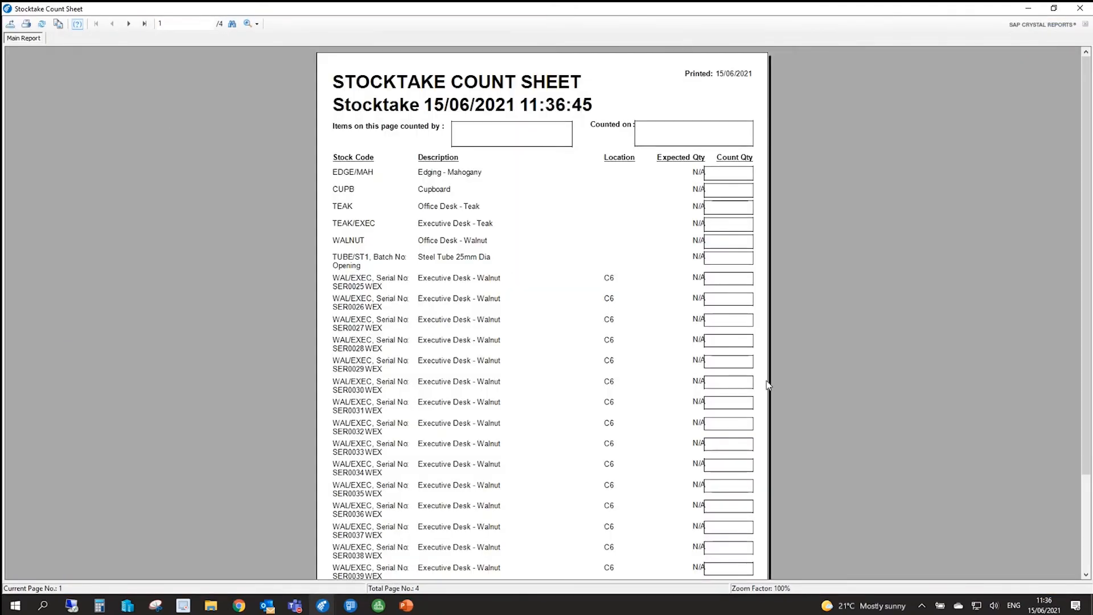
{"action": "left_click", "coordinate": [1080, 8]}
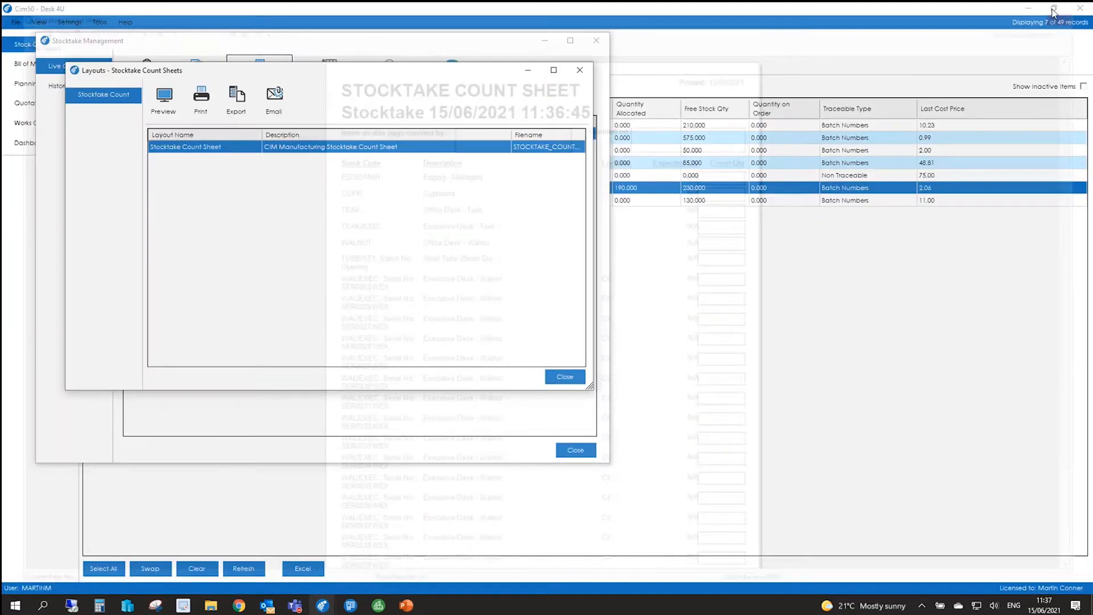
{"action": "left_click", "coordinate": [565, 377]}
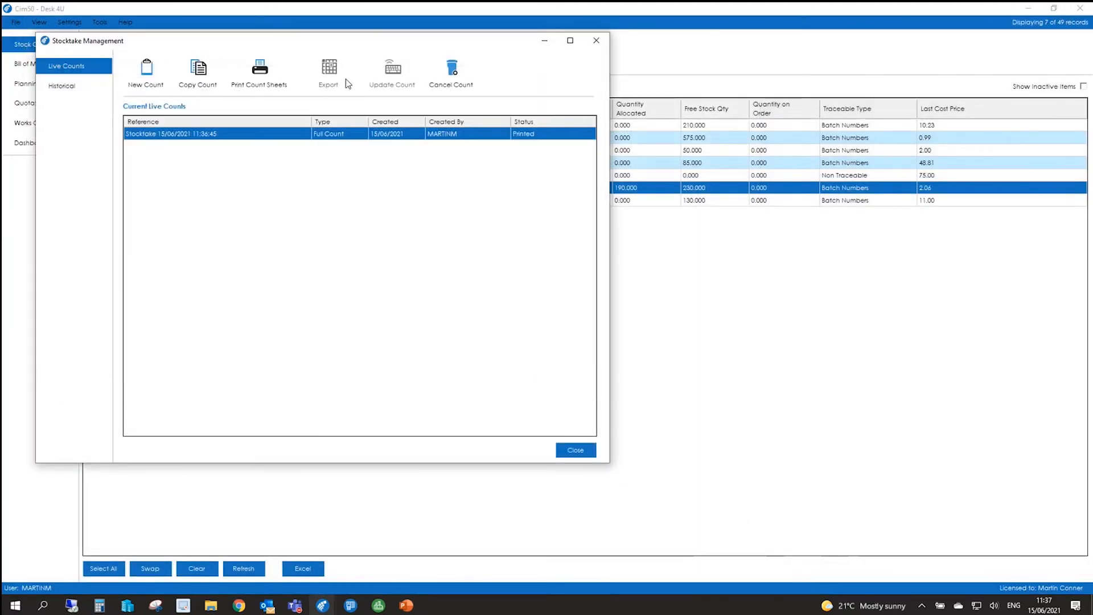
Enter a count quantity of 1399 for TUBE/ST1 in the stocktake, counted by mc, and save the progress.
{"action": "left_click", "coordinate": [278, 139]}
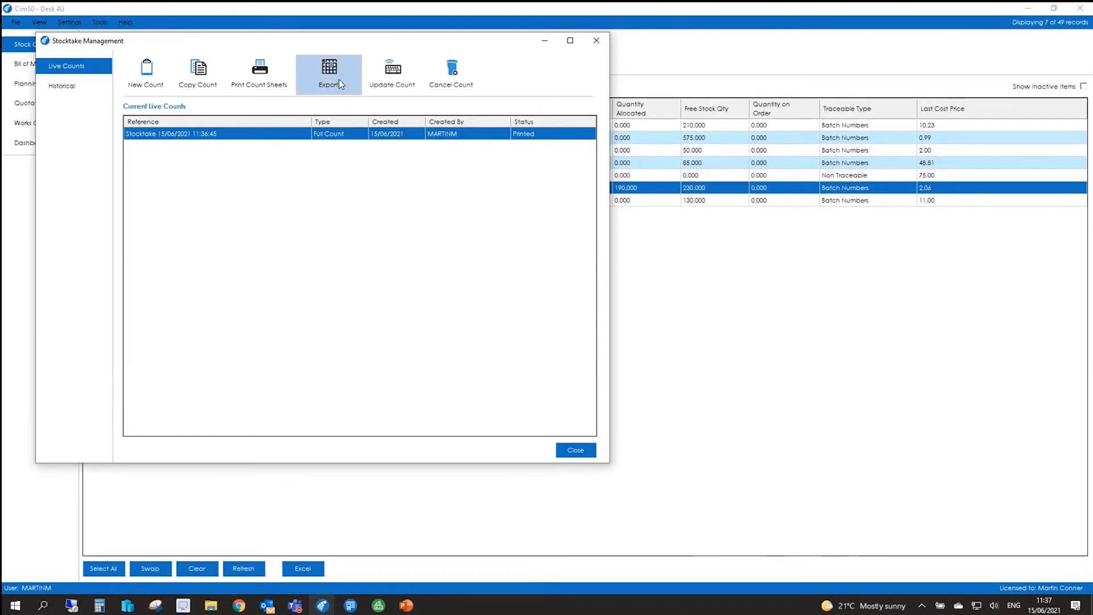
{"action": "left_click", "coordinate": [394, 83]}
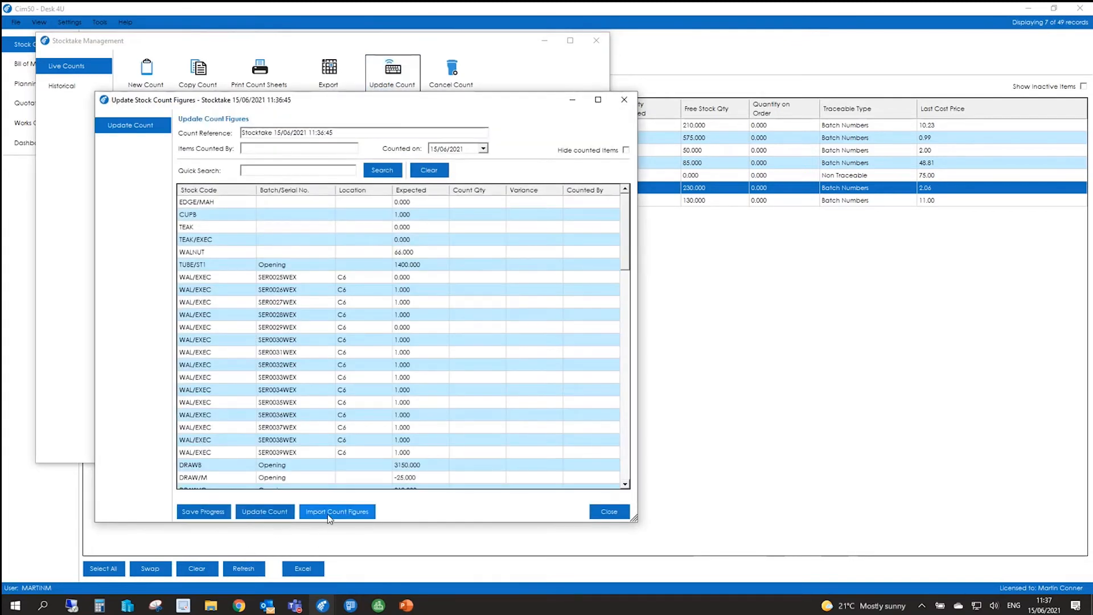
{"action": "left_click", "coordinate": [259, 146]}
{"action": "type", "text": "mc"}
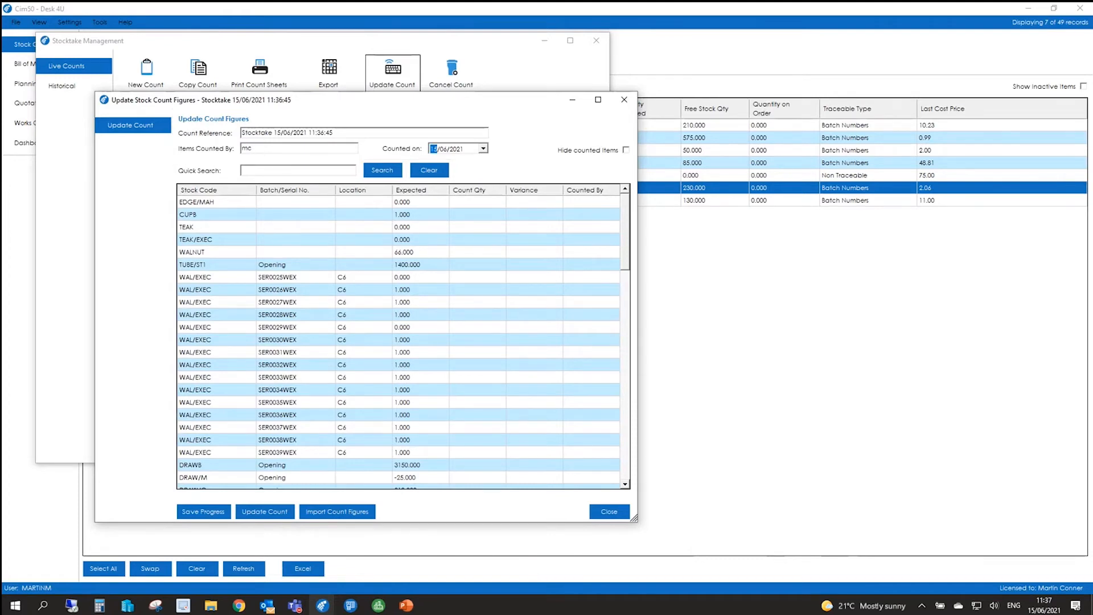
{"action": "left_click", "coordinate": [476, 264]}
{"action": "type", "text": "1399"}
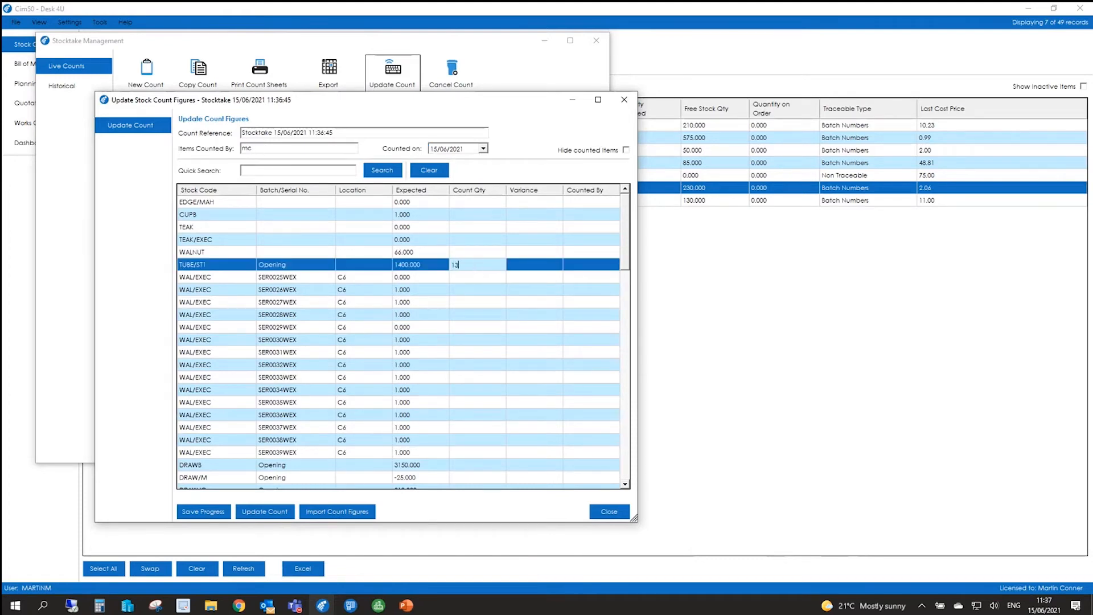
{"action": "key", "text": "Return"}
{"action": "left_click", "coordinate": [475, 289]}
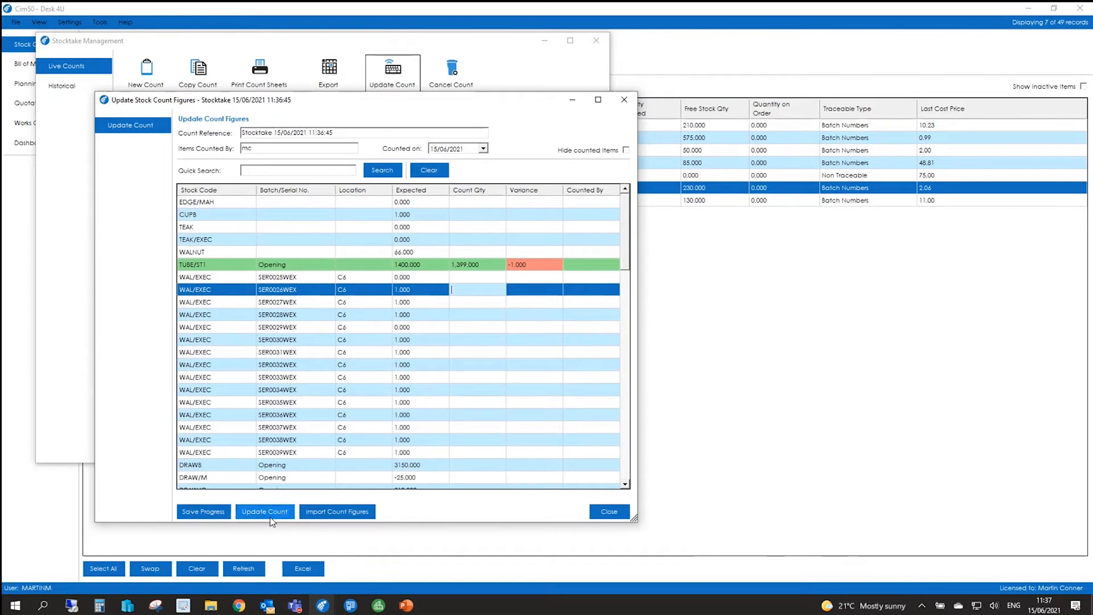
{"action": "left_click", "coordinate": [213, 512]}
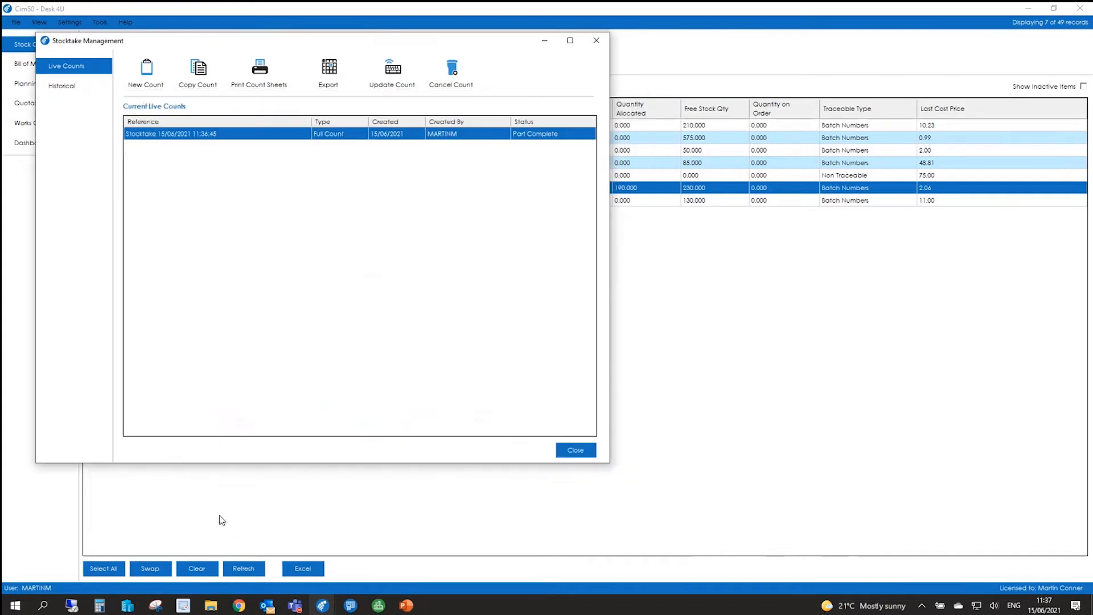
Close the stocktake list, view the LEG/O stock record, and try to make a stock adjustment to that item.
{"action": "left_click", "coordinate": [575, 450]}
{"action": "double_click", "coordinate": [485, 151]}
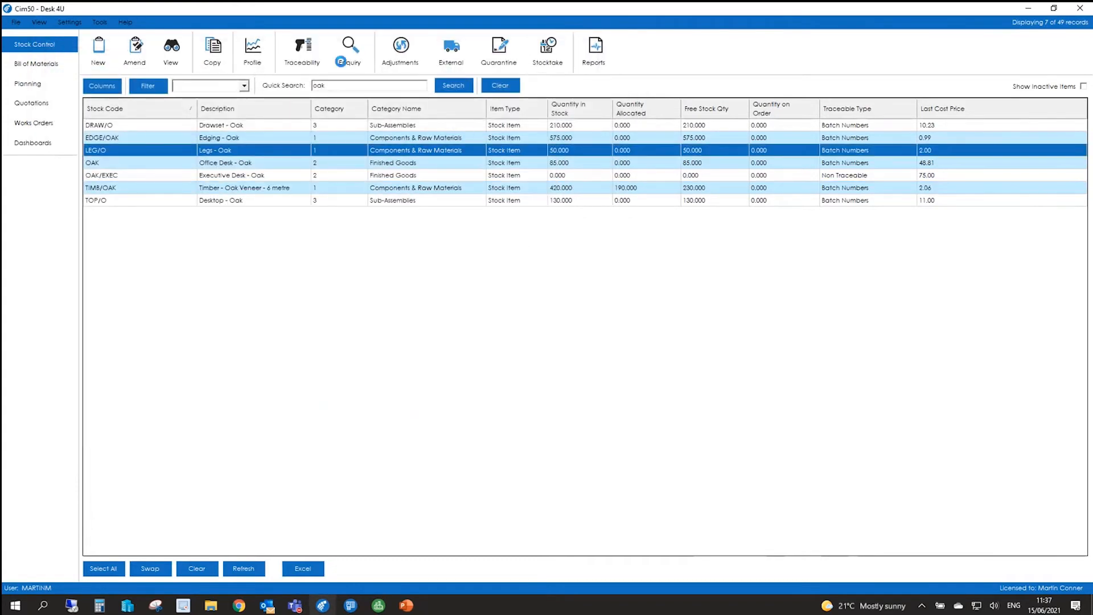
{"action": "left_click", "coordinate": [698, 495]}
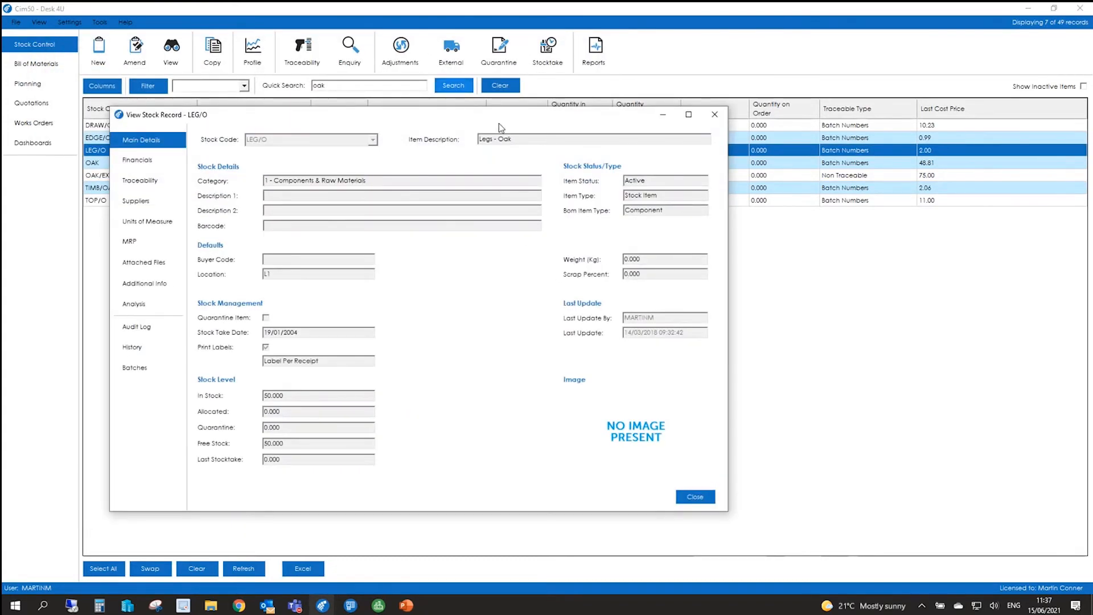
{"action": "left_click", "coordinate": [441, 54]}
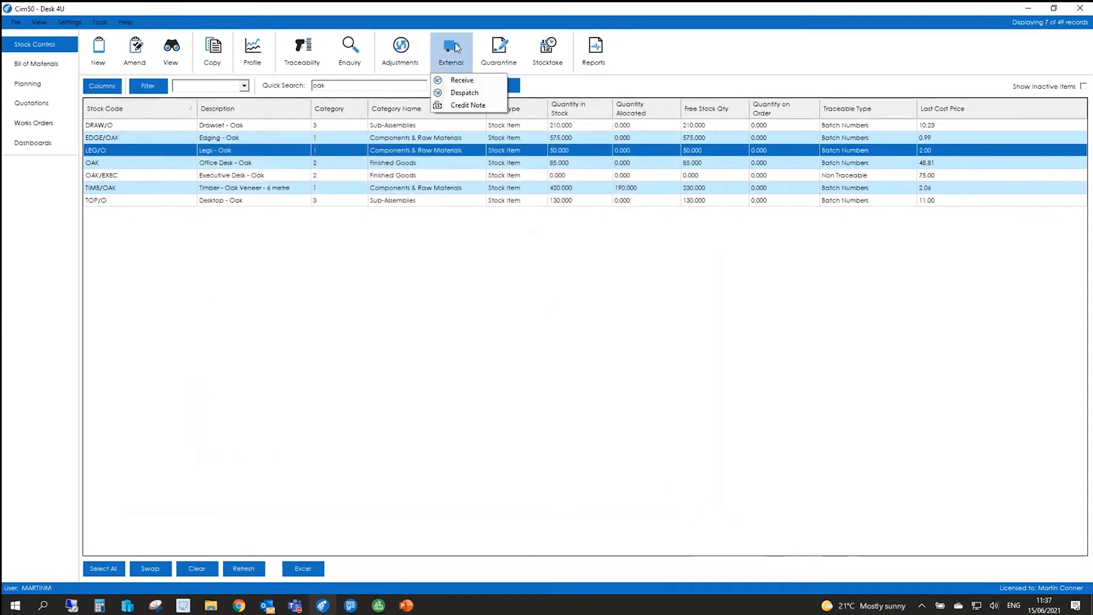
{"action": "left_click", "coordinate": [411, 51]}
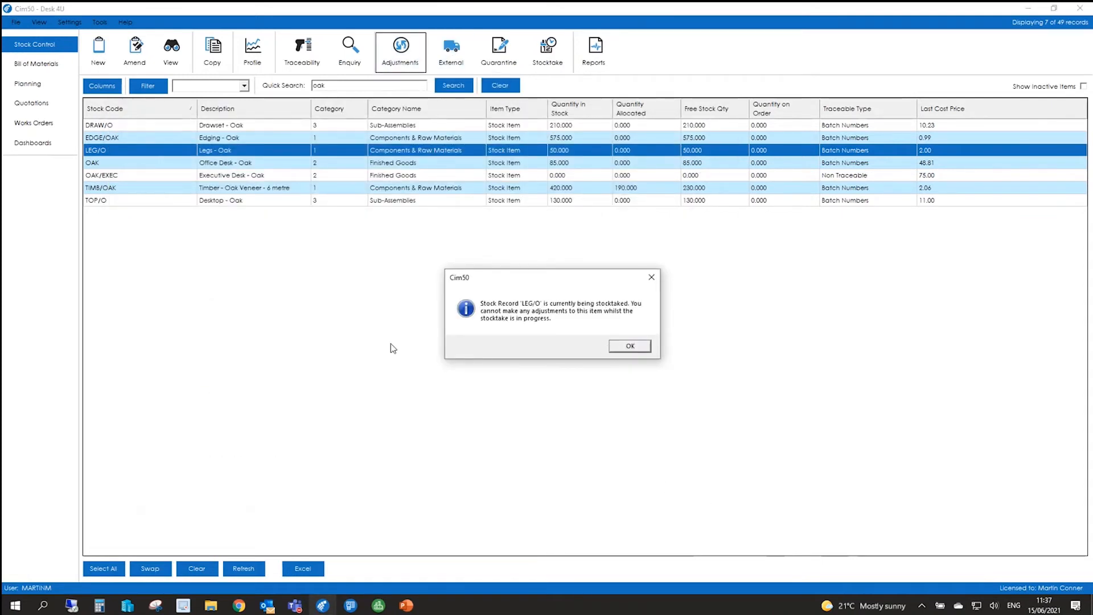
{"action": "left_click", "coordinate": [628, 346]}
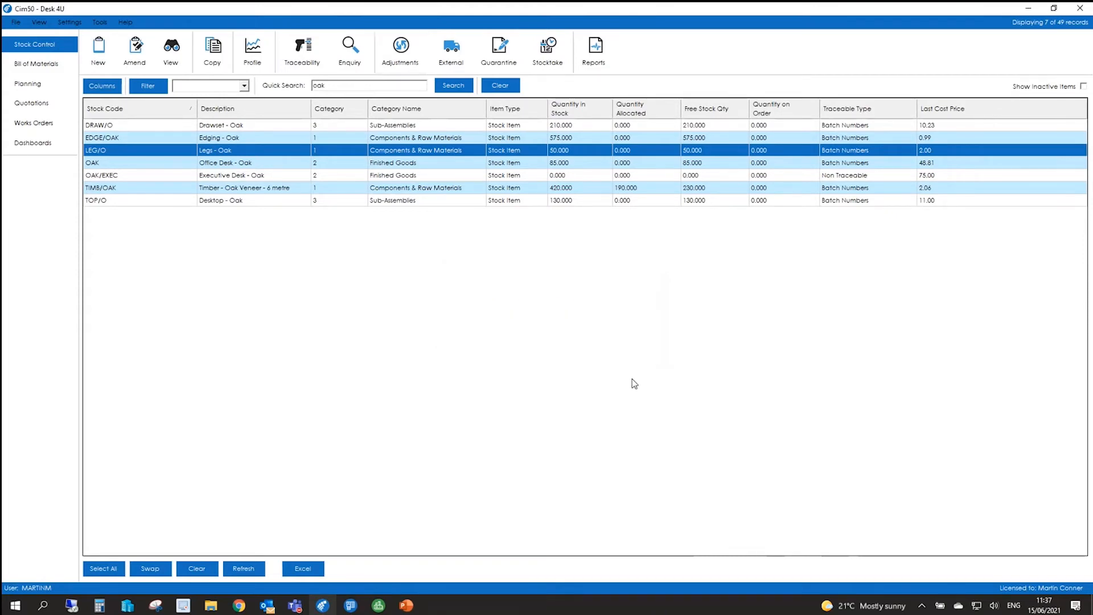
Reopen the count figures of the part-complete stocktake and set the items as counted by mc.
{"action": "left_click", "coordinate": [546, 60]}
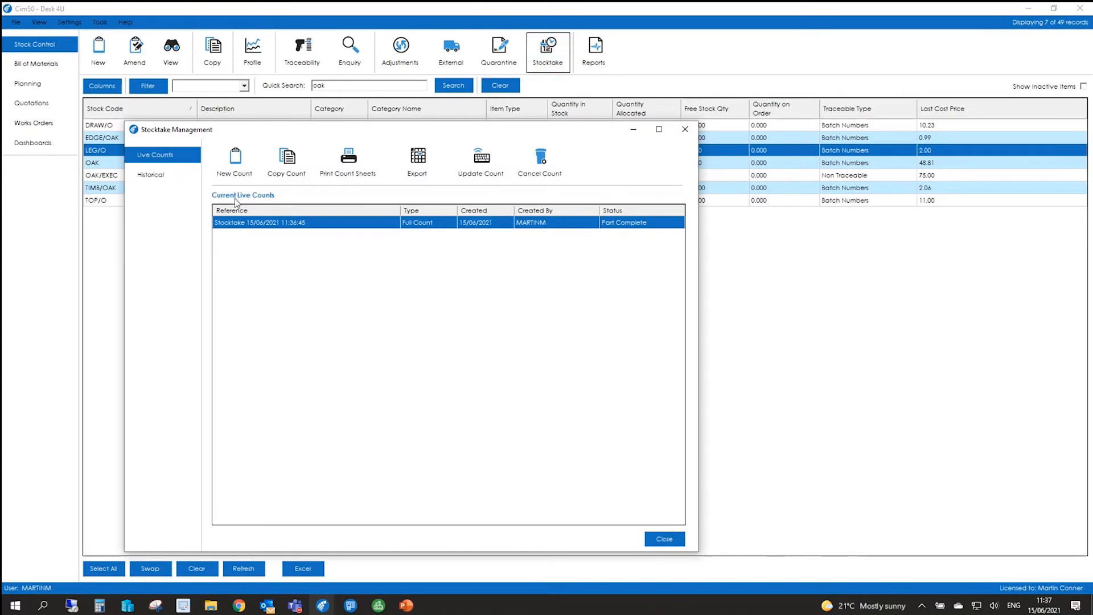
{"action": "left_click", "coordinate": [483, 173]}
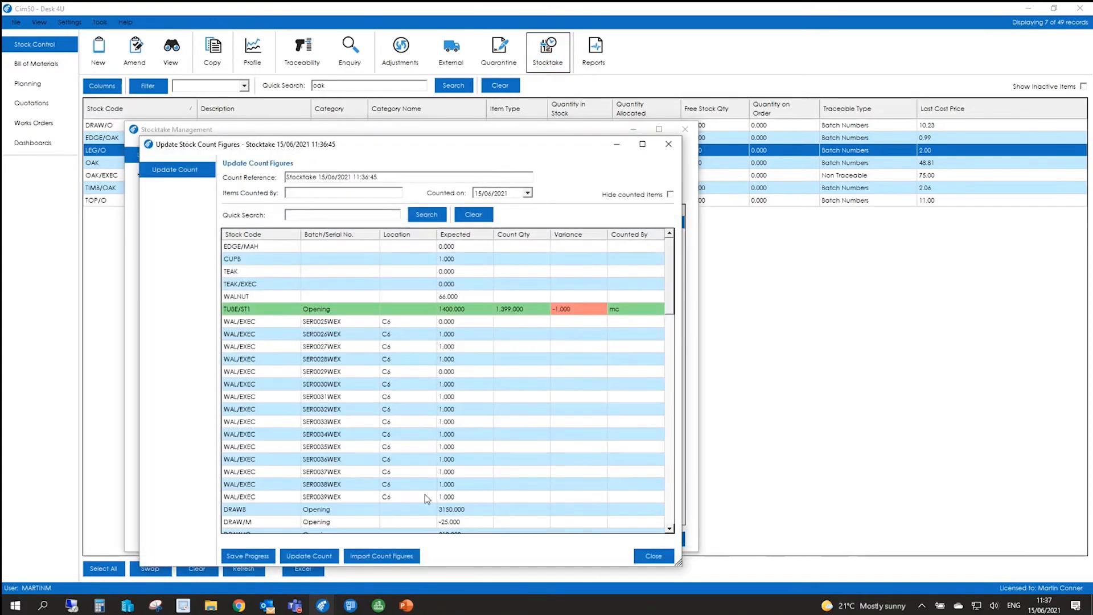
{"action": "left_click", "coordinate": [293, 556]}
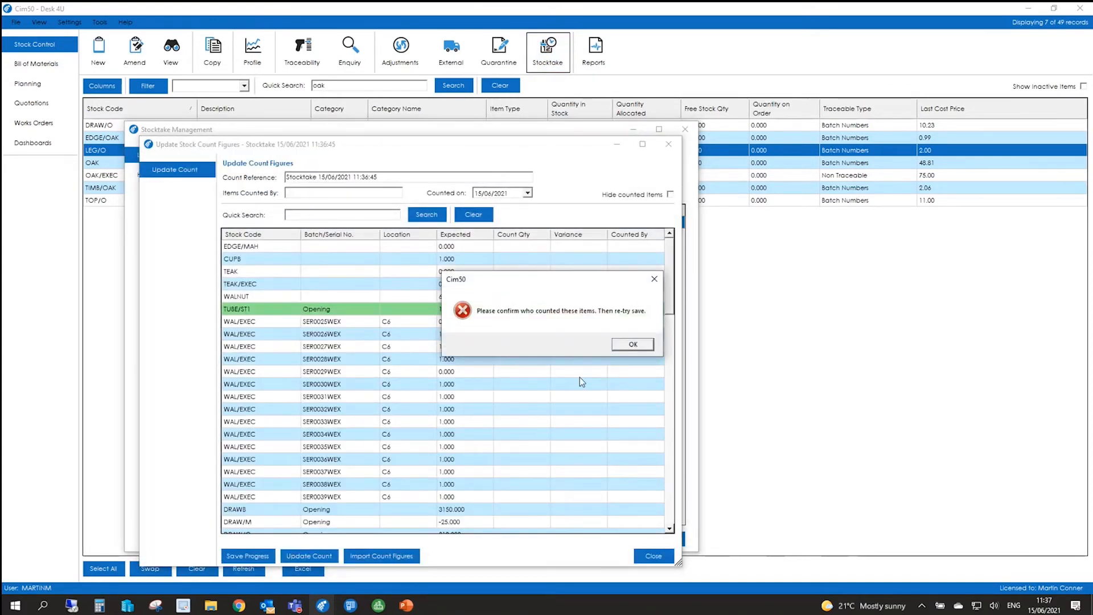
{"action": "left_click", "coordinate": [630, 344]}
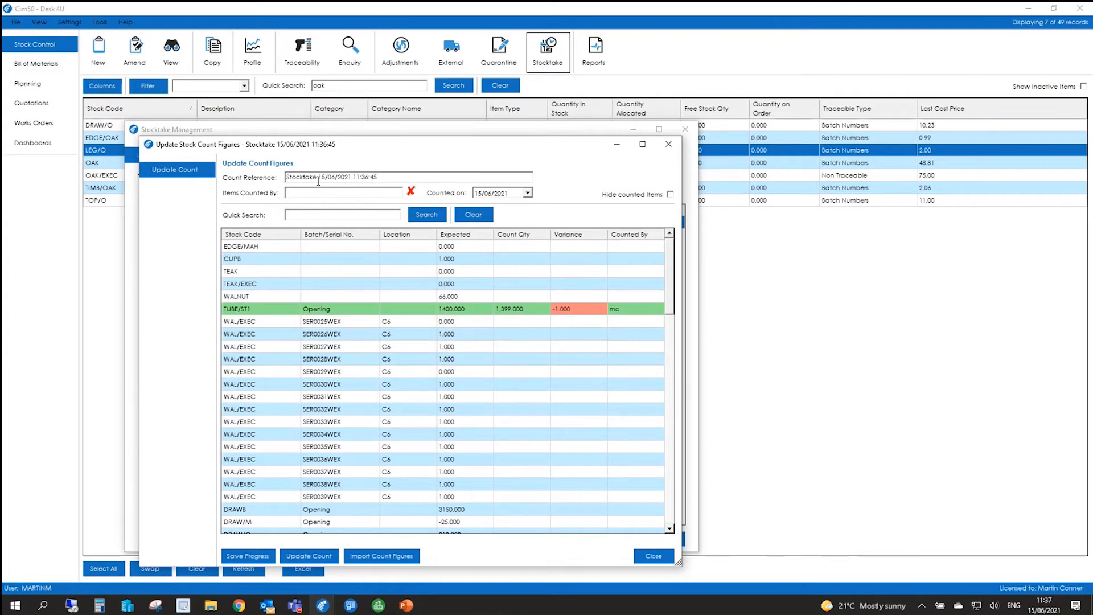
{"action": "type", "text": "mc"}
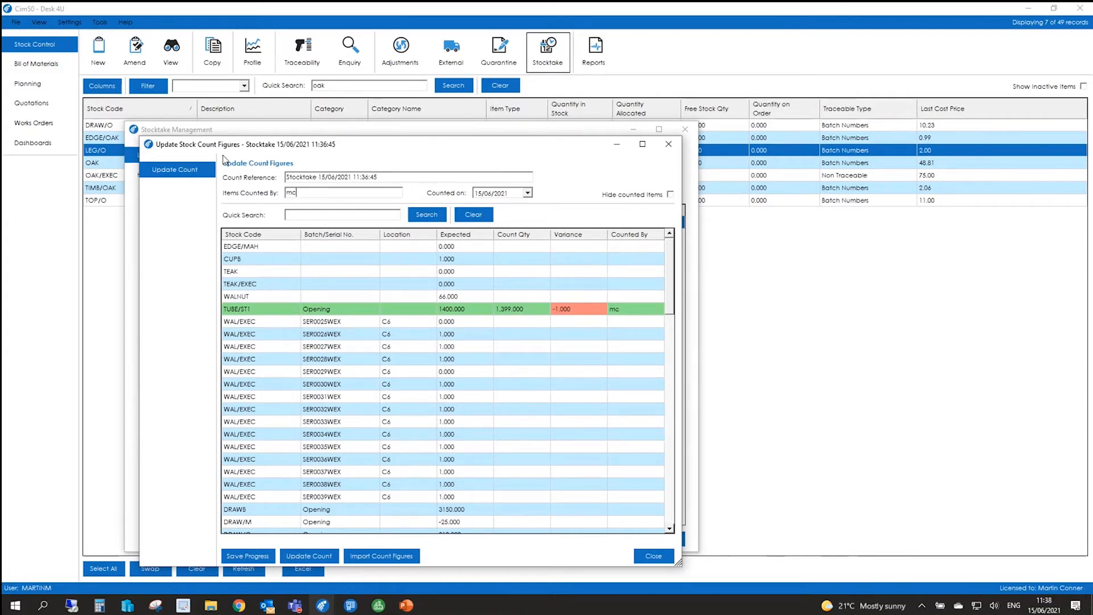
Finalise the stocktake with count entry finished and uncounted items ignored, and check it among the historical counts.
{"action": "left_click", "coordinate": [314, 559]}
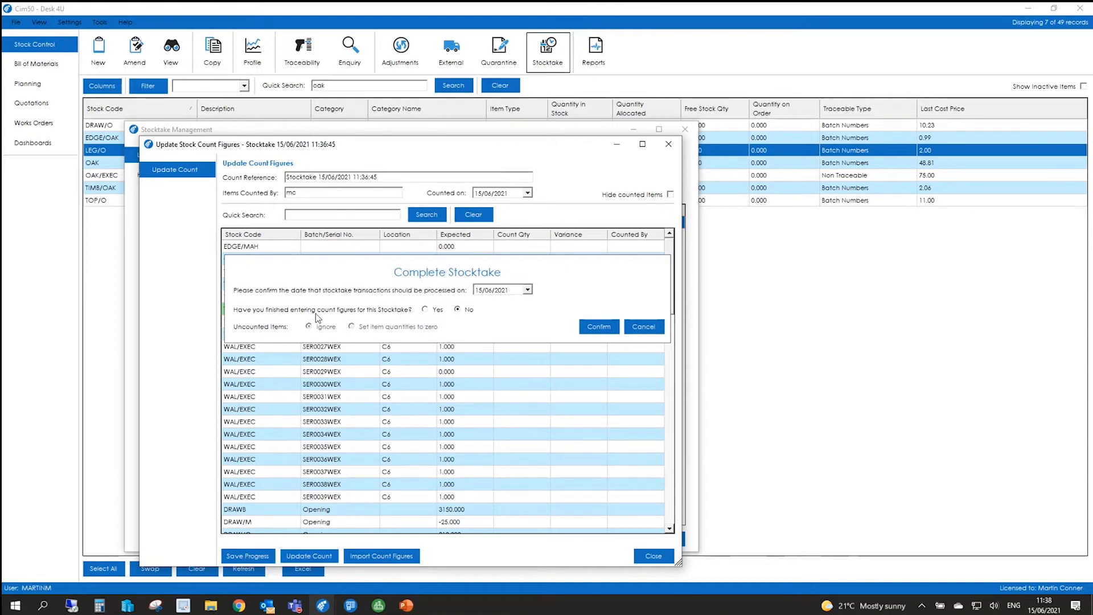
{"action": "left_click", "coordinate": [426, 309]}
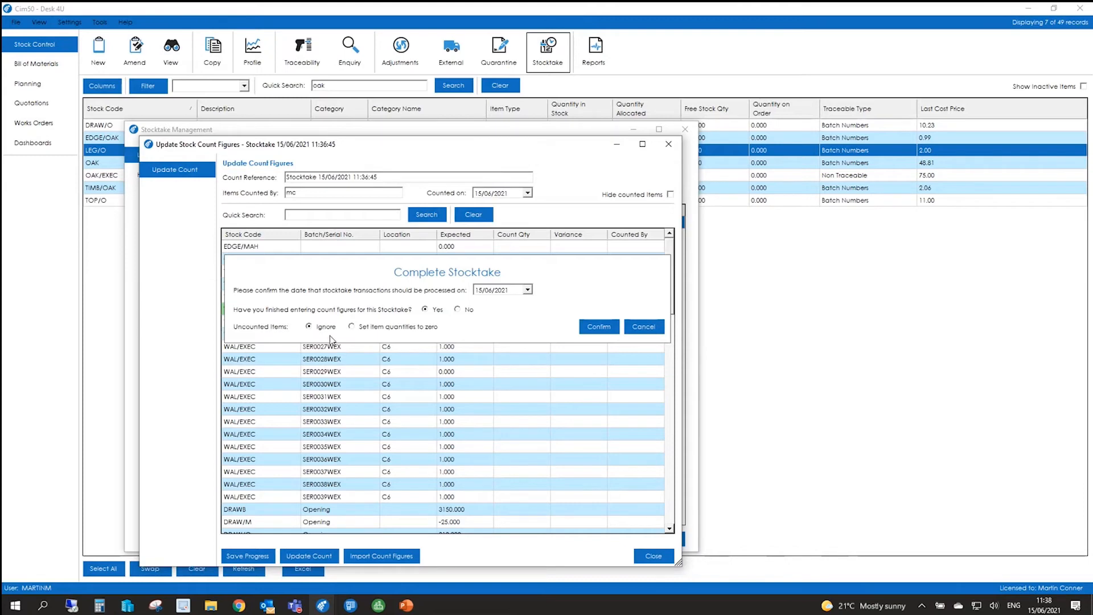
{"action": "left_click", "coordinate": [585, 327]}
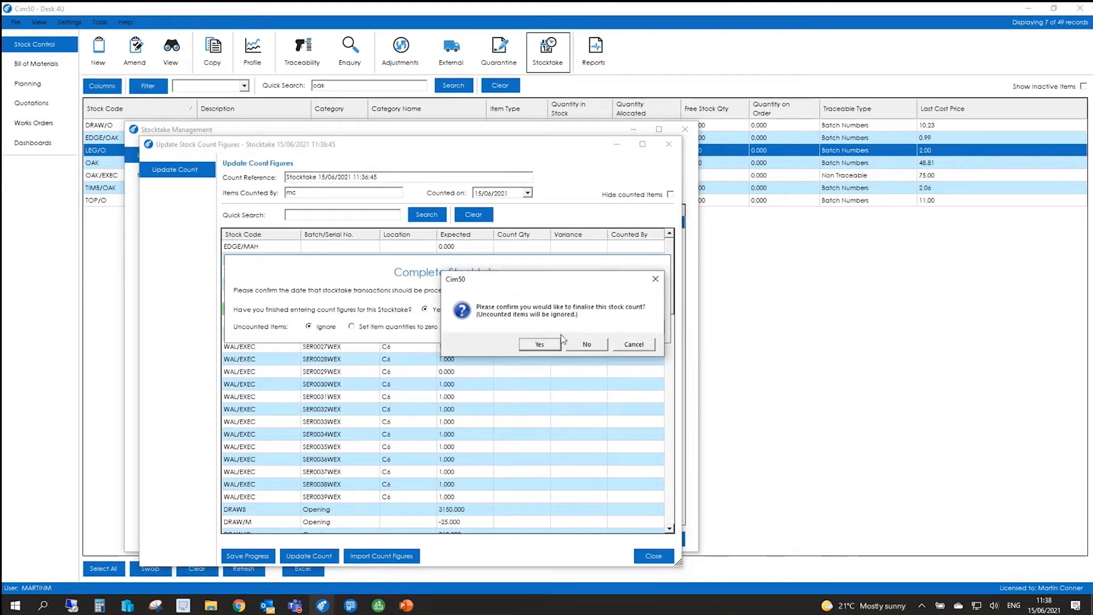
{"action": "left_click", "coordinate": [540, 344]}
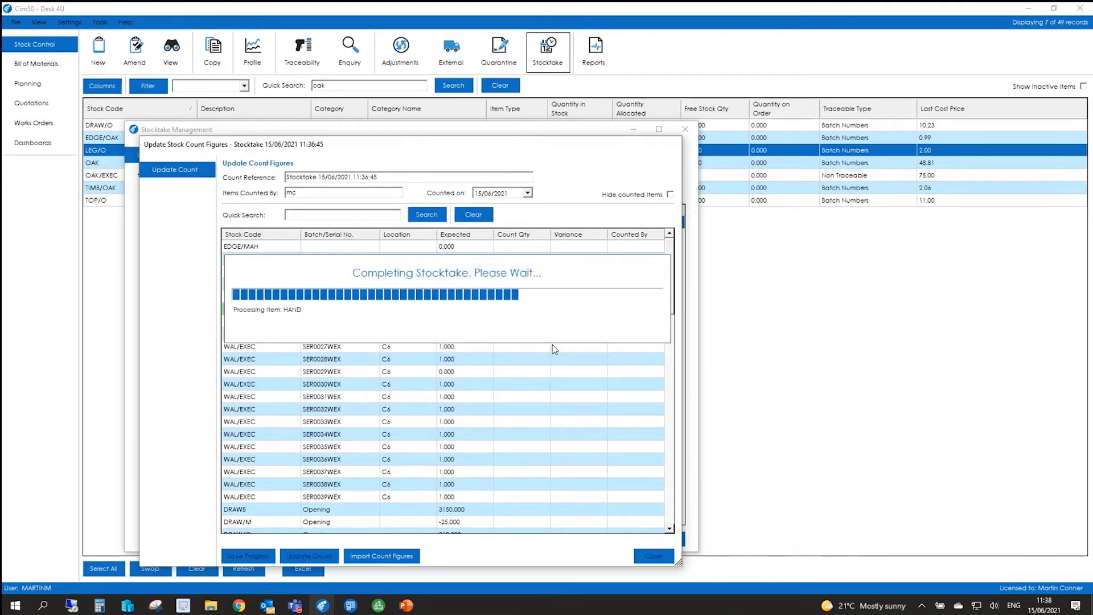
{"action": "left_click", "coordinate": [151, 174]}
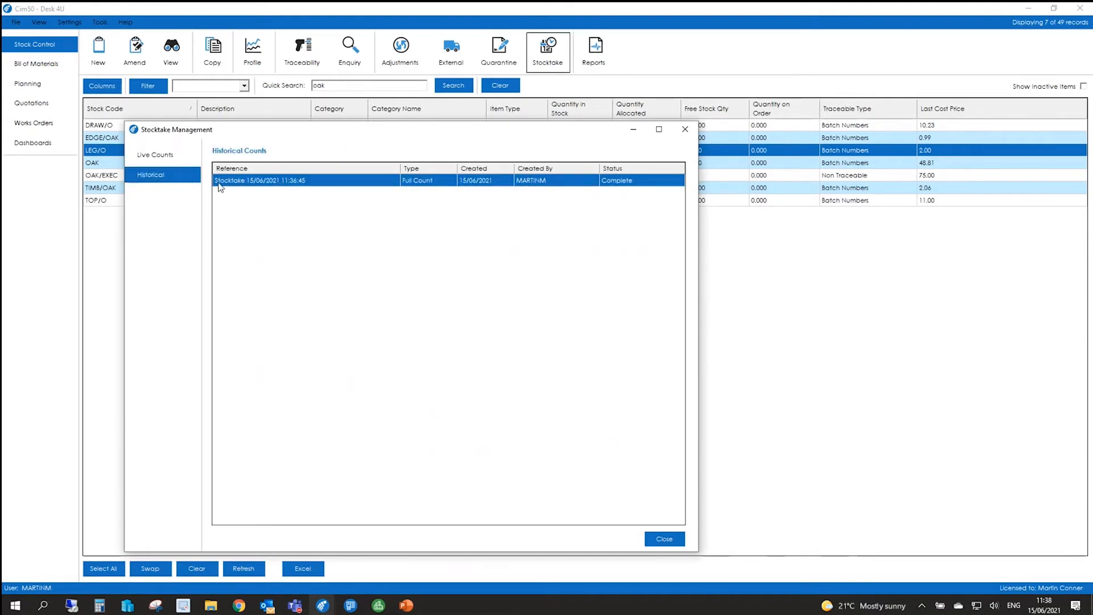
{"action": "left_click", "coordinate": [664, 539]}
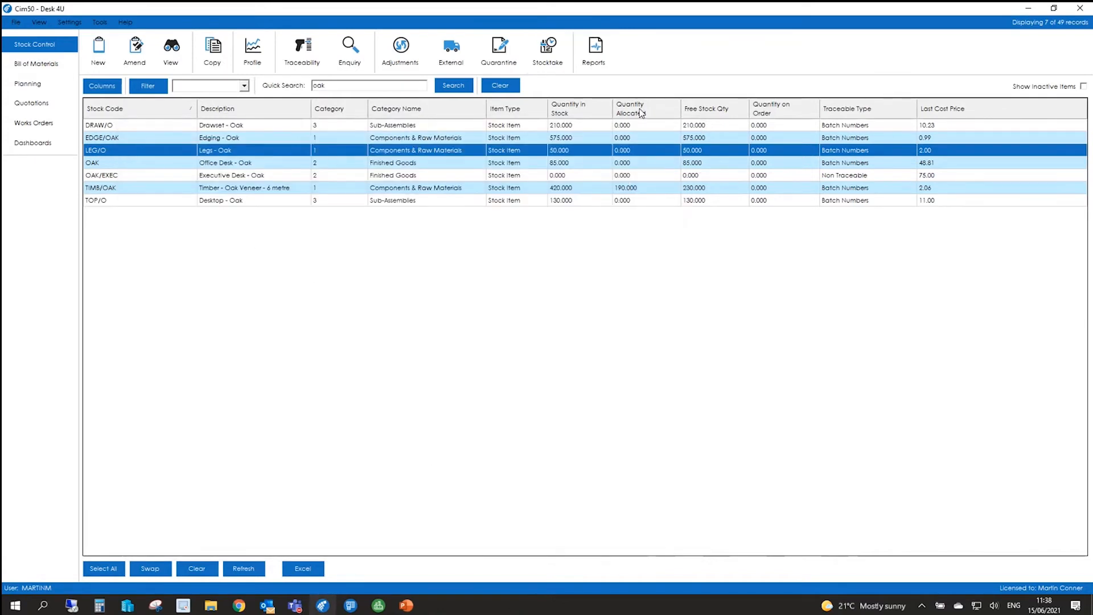
Clear the oak search, sort all stock by quantity in stock in descending order, and select TUBE/ST1.
{"action": "left_click", "coordinate": [499, 85]}
{"action": "left_click", "coordinate": [601, 108]}
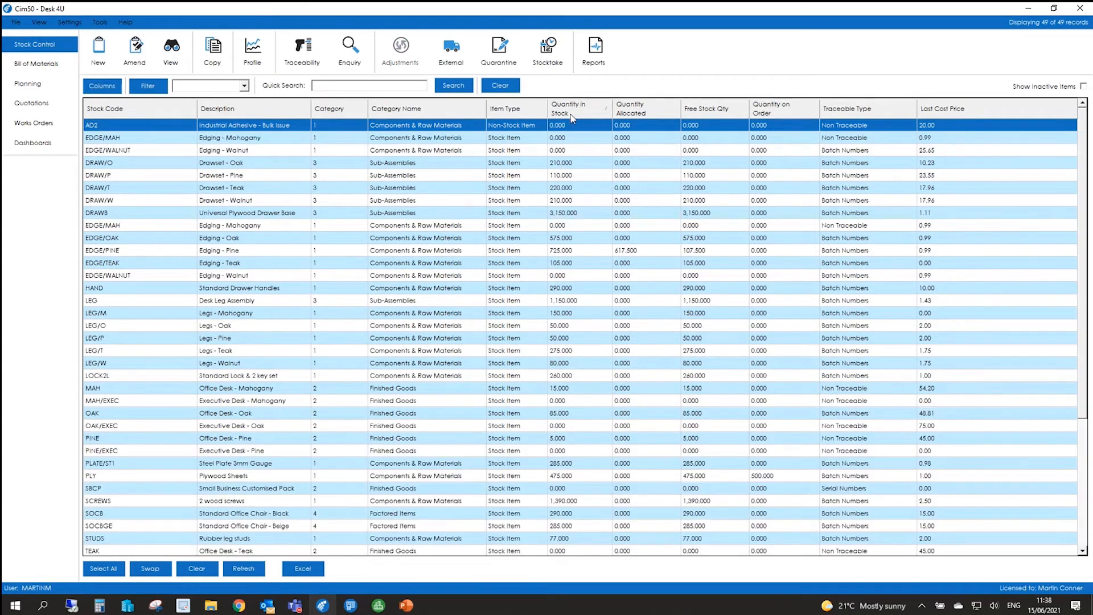
{"action": "left_click", "coordinate": [570, 139]}
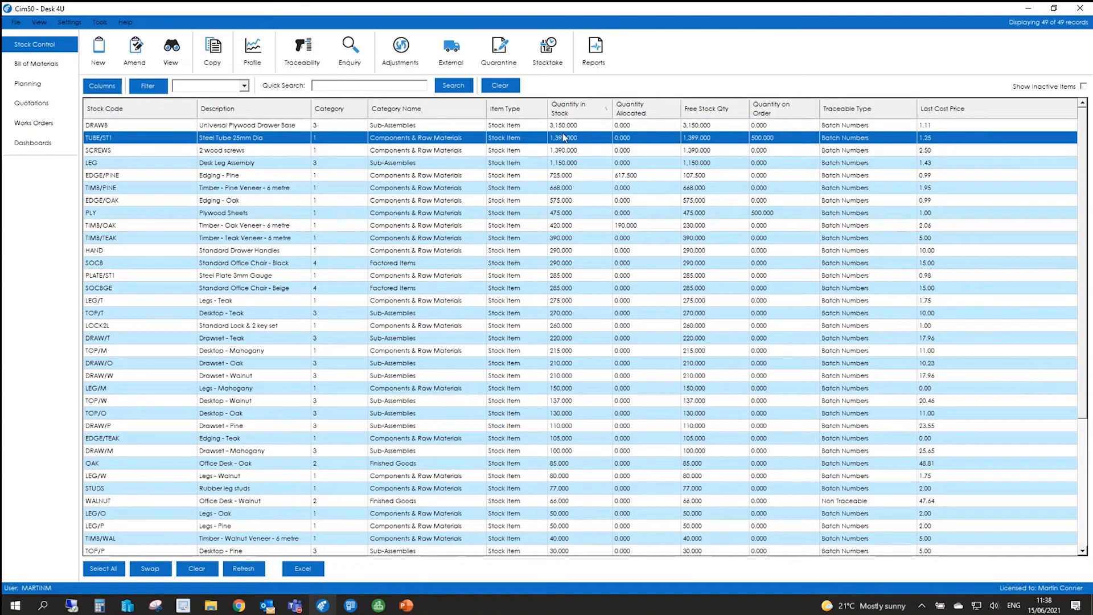
Examine the stocktake adjustment in the TUBE/ST1 transaction history, and look over the available stock control reports.
{"action": "left_click", "coordinate": [178, 56]}
{"action": "left_click", "coordinate": [46, 259]}
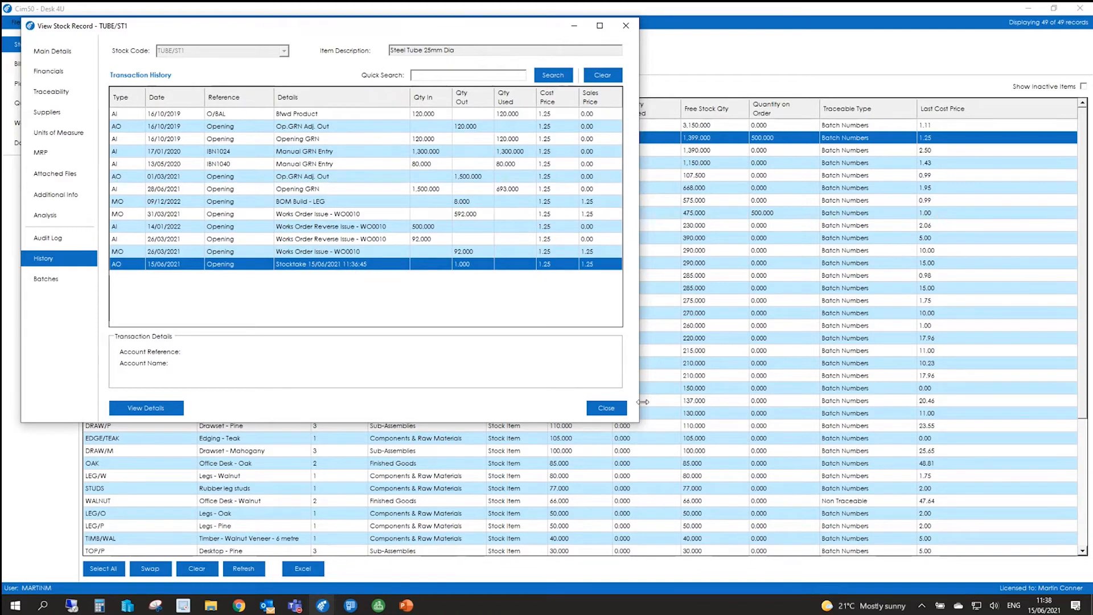
{"action": "left_click", "coordinate": [606, 407]}
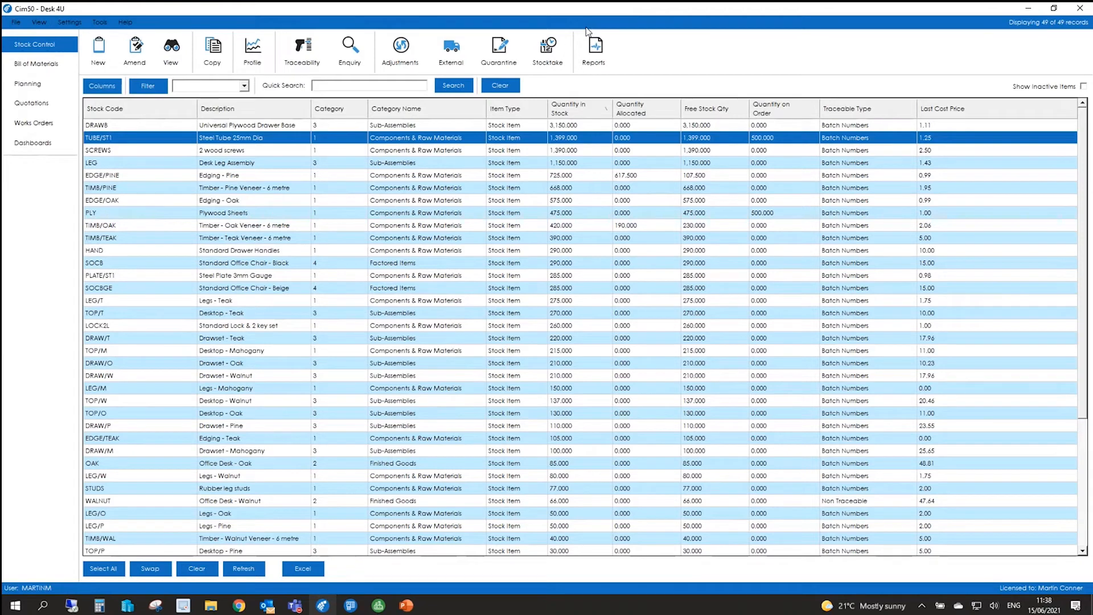
{"action": "left_click", "coordinate": [581, 46]}
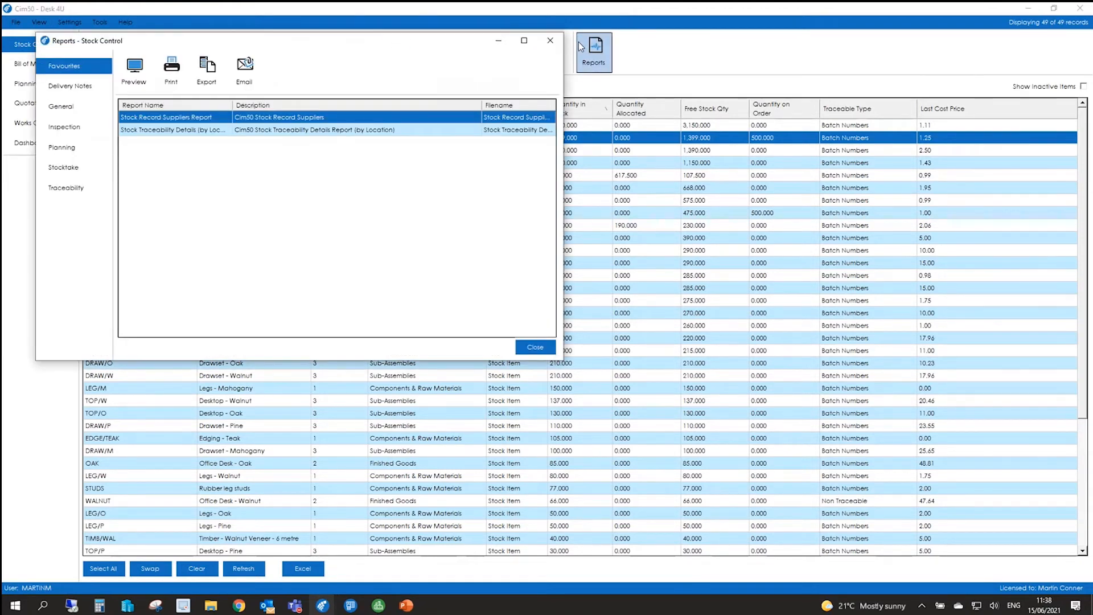
{"action": "left_click", "coordinate": [535, 347]}
Open the OAK bill of materials for amendment and review its main details and components.
{"action": "left_click", "coordinate": [30, 65]}
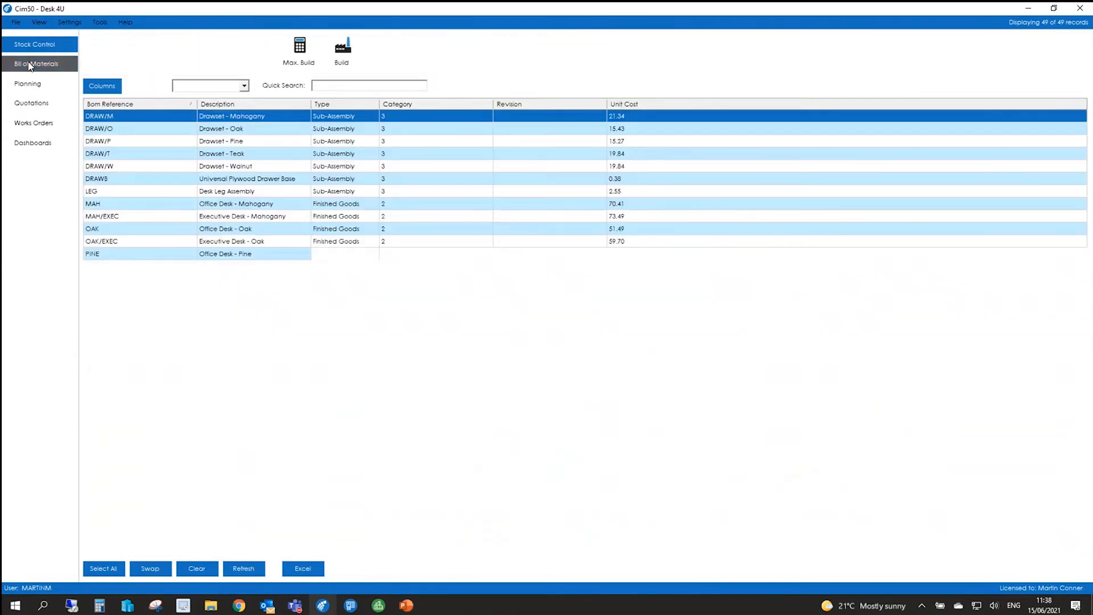
{"action": "left_click", "coordinate": [97, 230]}
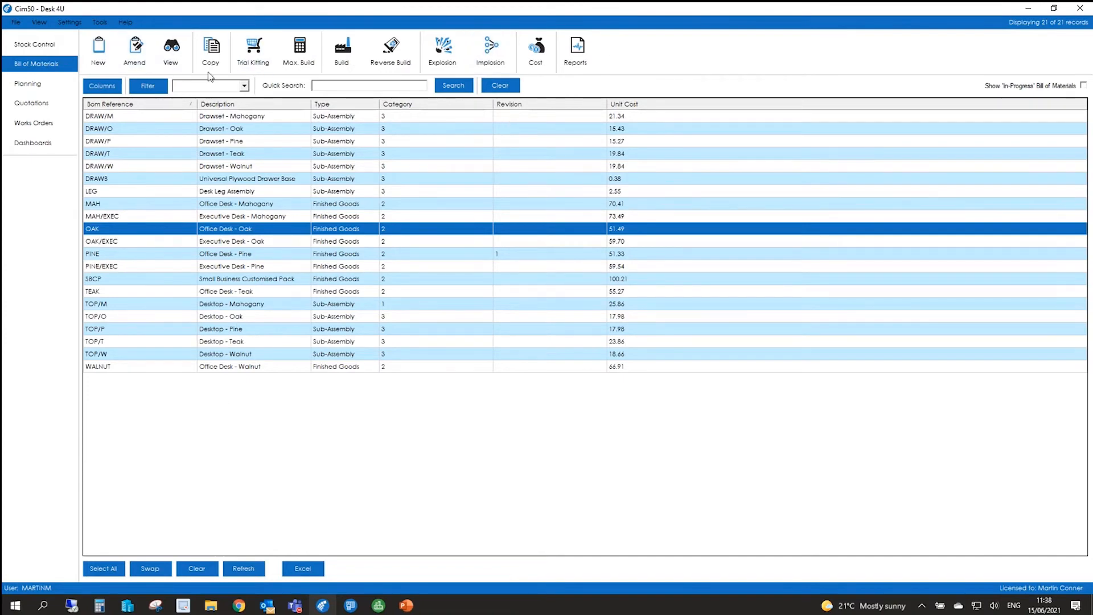
{"action": "left_click", "coordinate": [141, 58]}
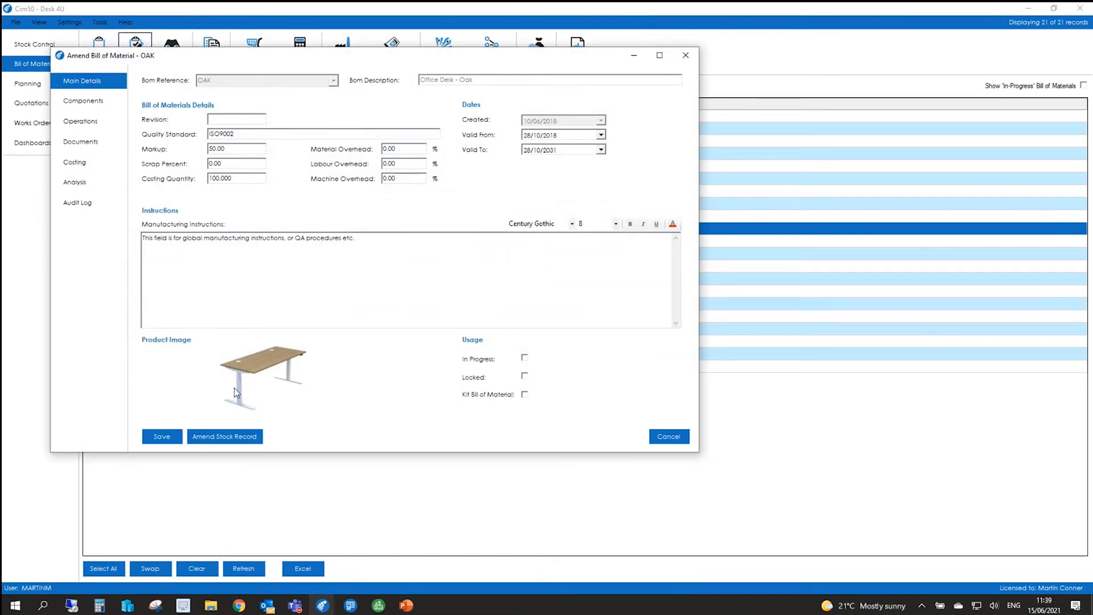
{"action": "left_click", "coordinate": [104, 102]}
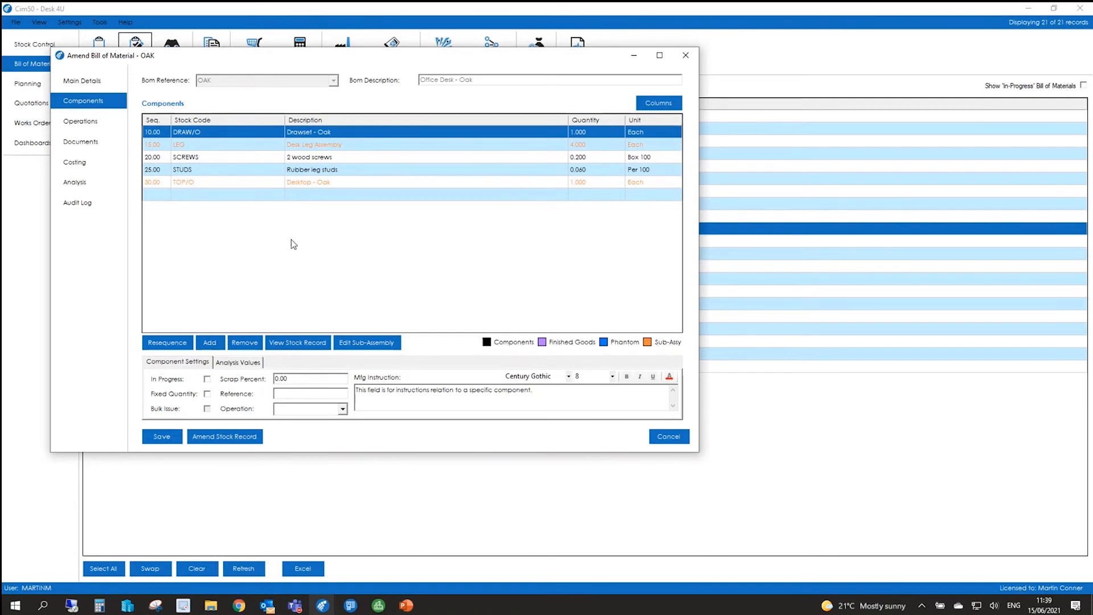
Examine the OAK operations with their setup, labour, machine, tooling, instruction and other details, and look over the attached drawings and documents.
{"action": "left_click", "coordinate": [90, 128]}
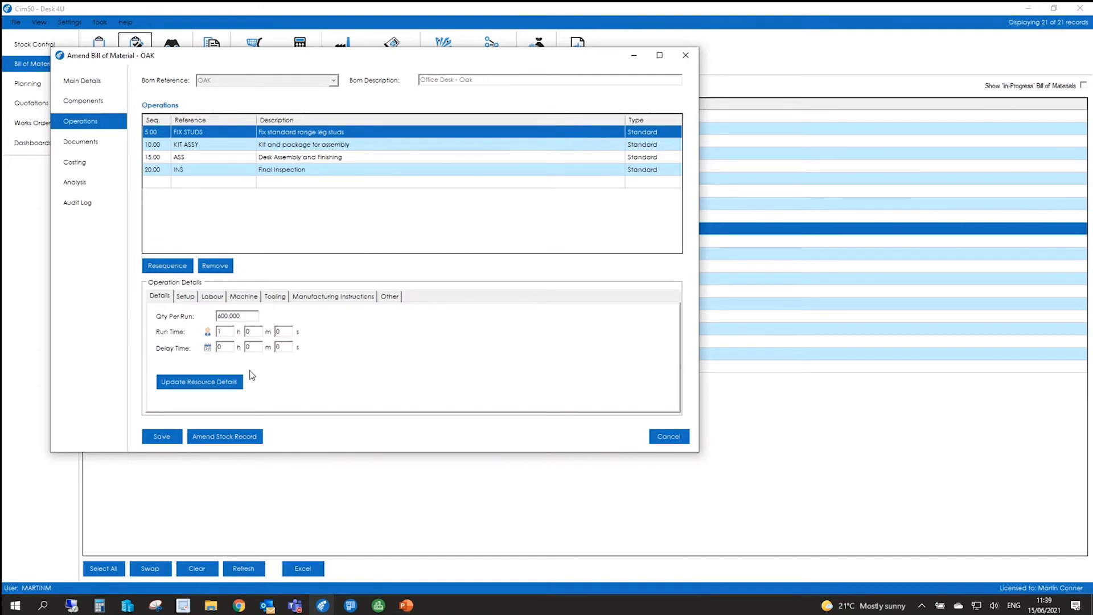
{"action": "left_click", "coordinate": [179, 299]}
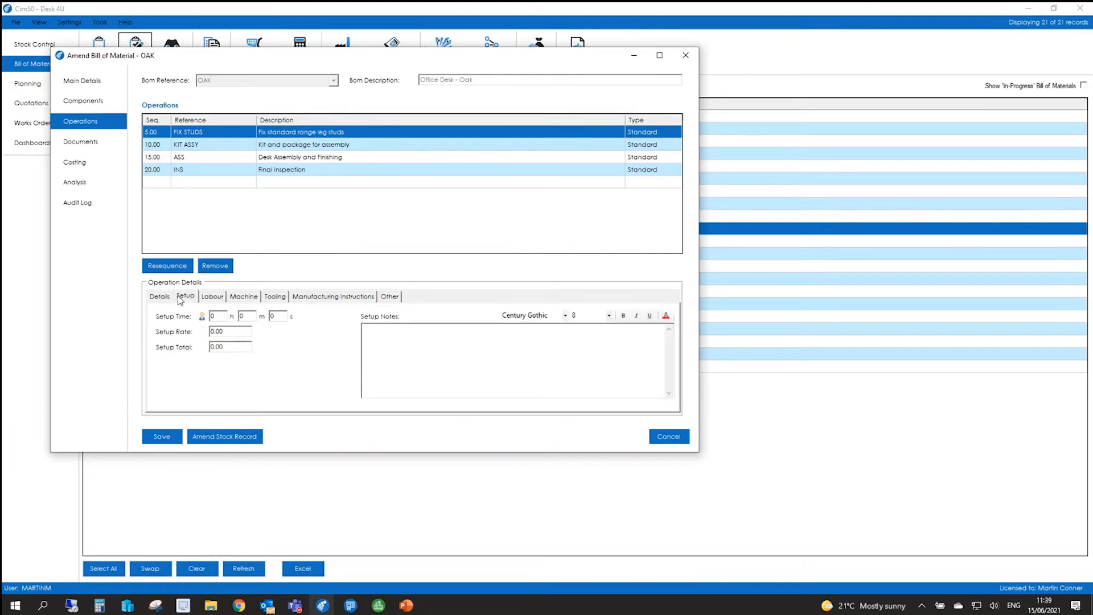
{"action": "left_click", "coordinate": [209, 299]}
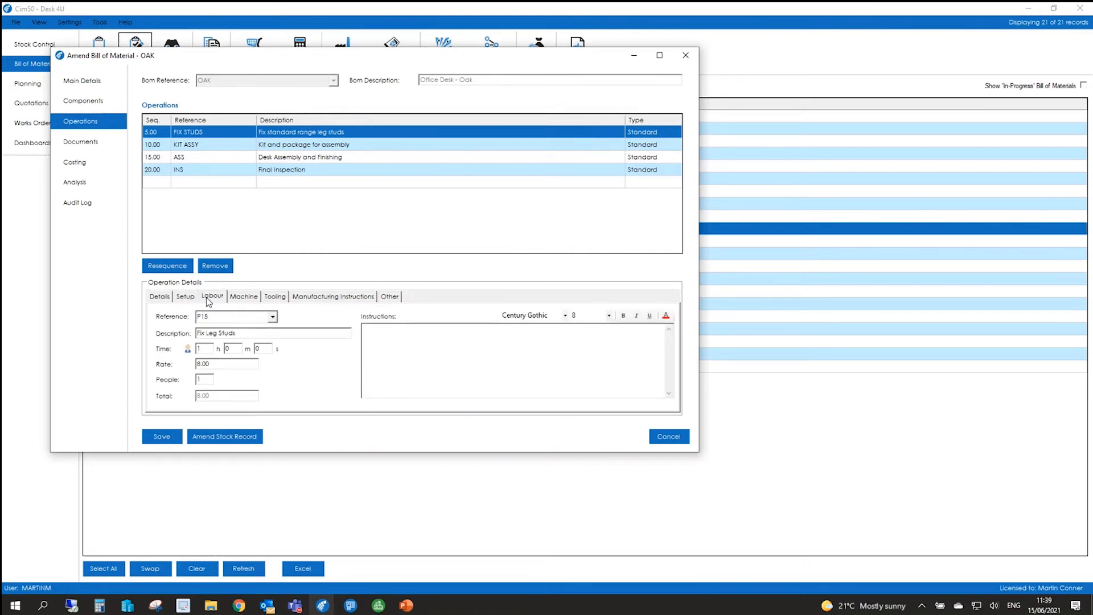
{"action": "left_click", "coordinate": [246, 298]}
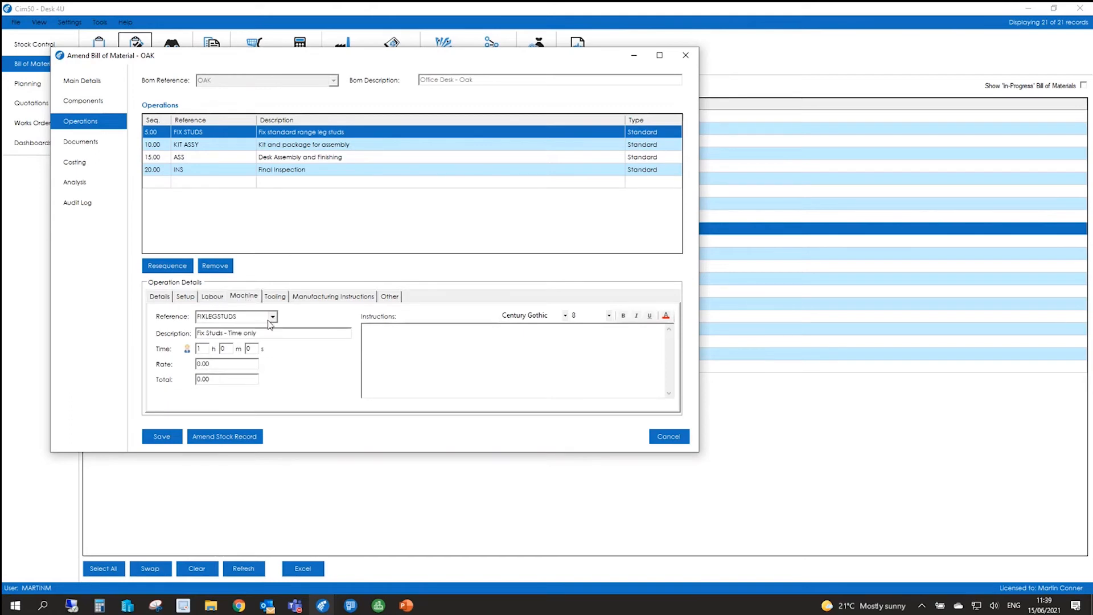
{"action": "left_click", "coordinate": [284, 299]}
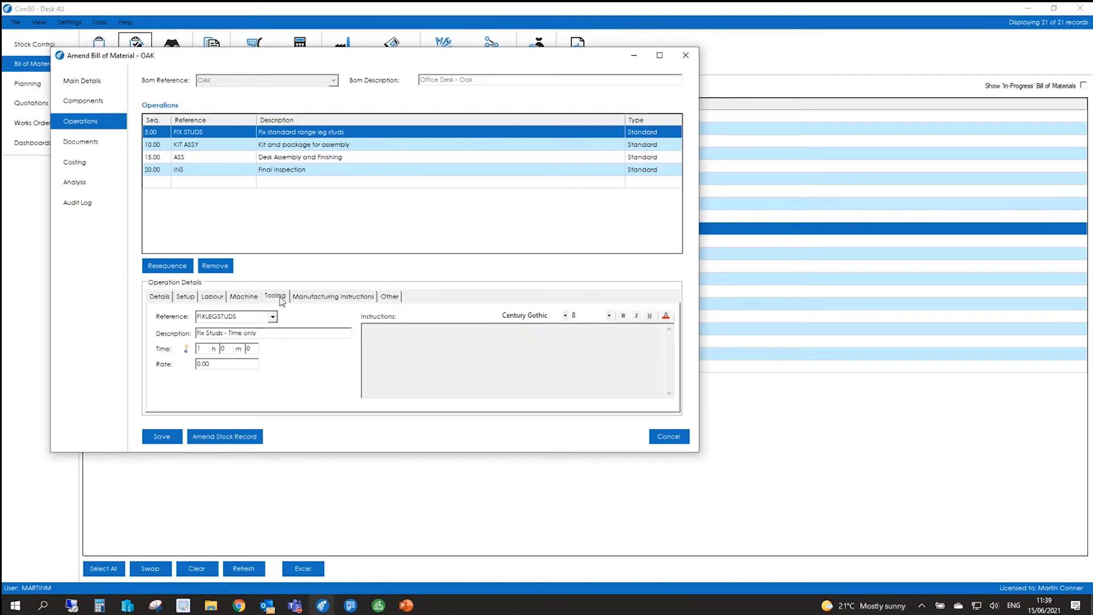
{"action": "left_click", "coordinate": [320, 296]}
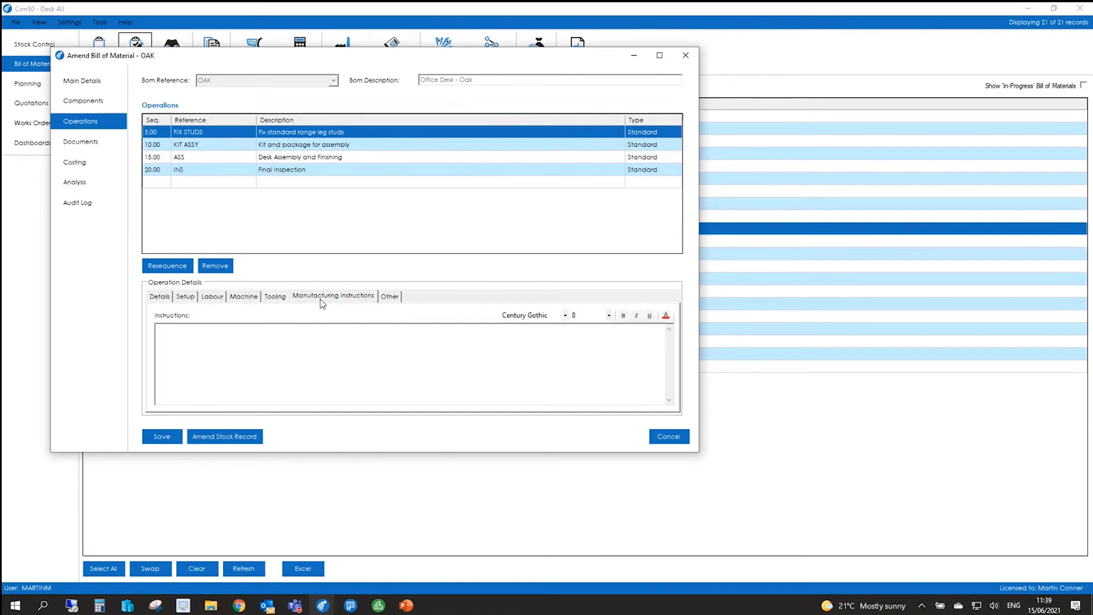
{"action": "left_click", "coordinate": [271, 147]}
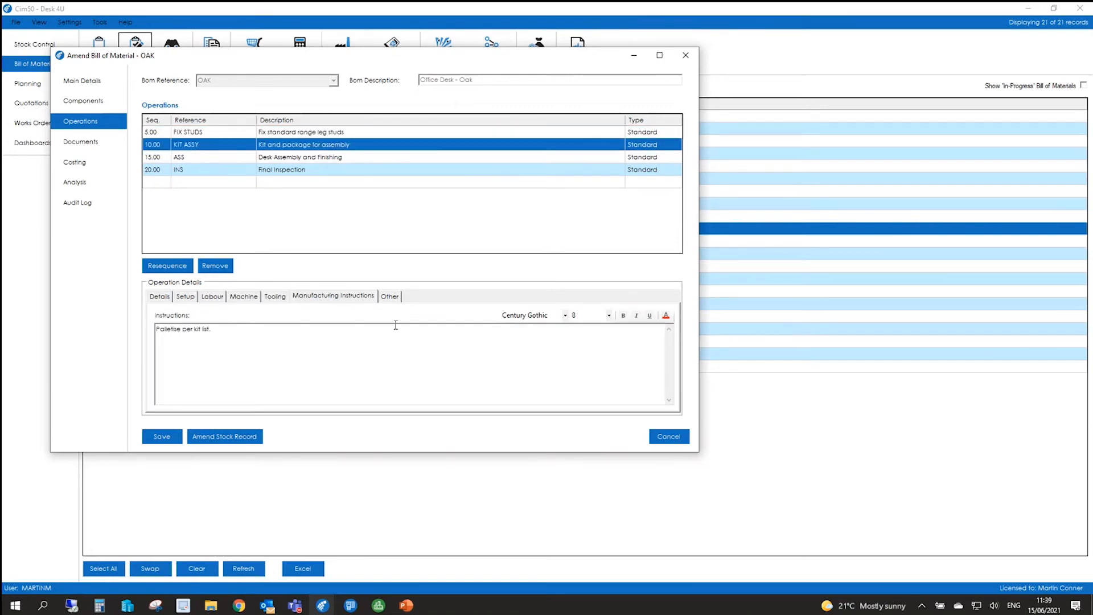
{"action": "left_click", "coordinate": [392, 298]}
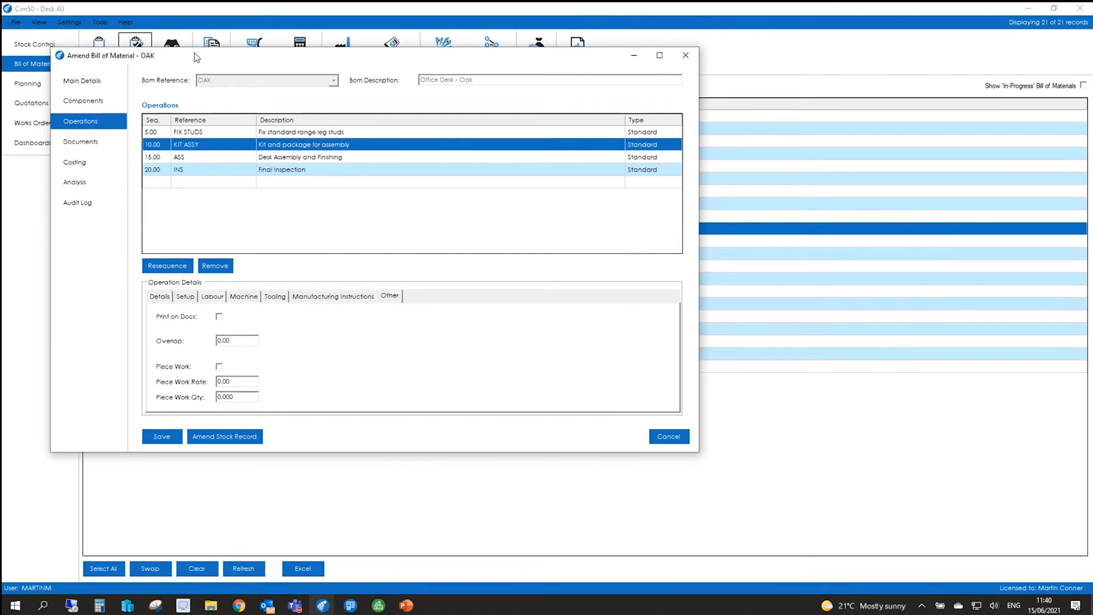
{"action": "left_click", "coordinate": [98, 146]}
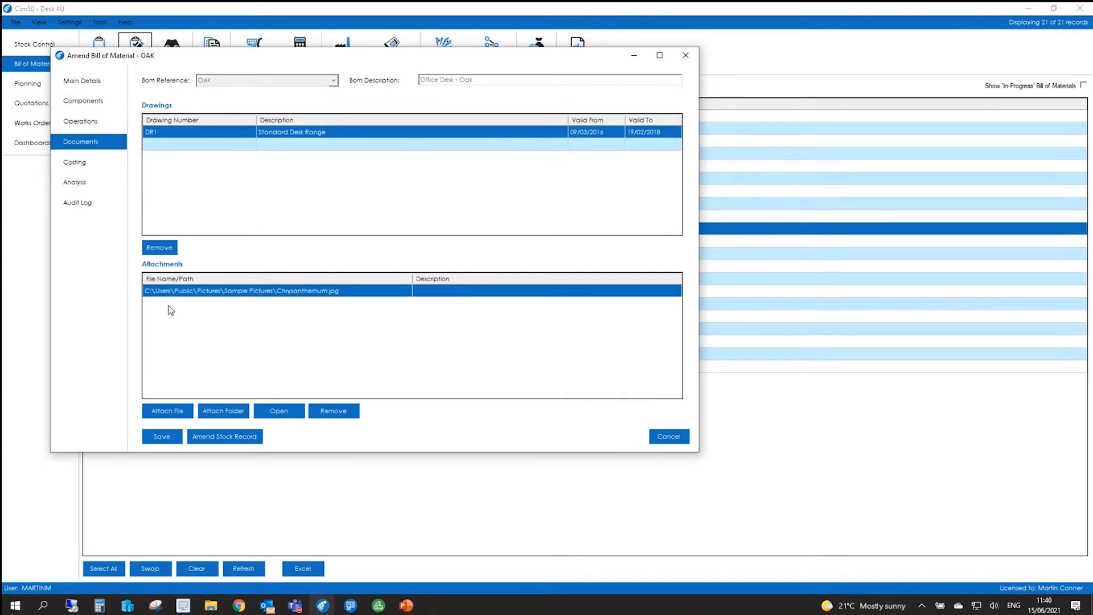
Recost the OAK bill of materials and go through the latest cost categories from materials to unit cost.
{"action": "left_click", "coordinate": [81, 166]}
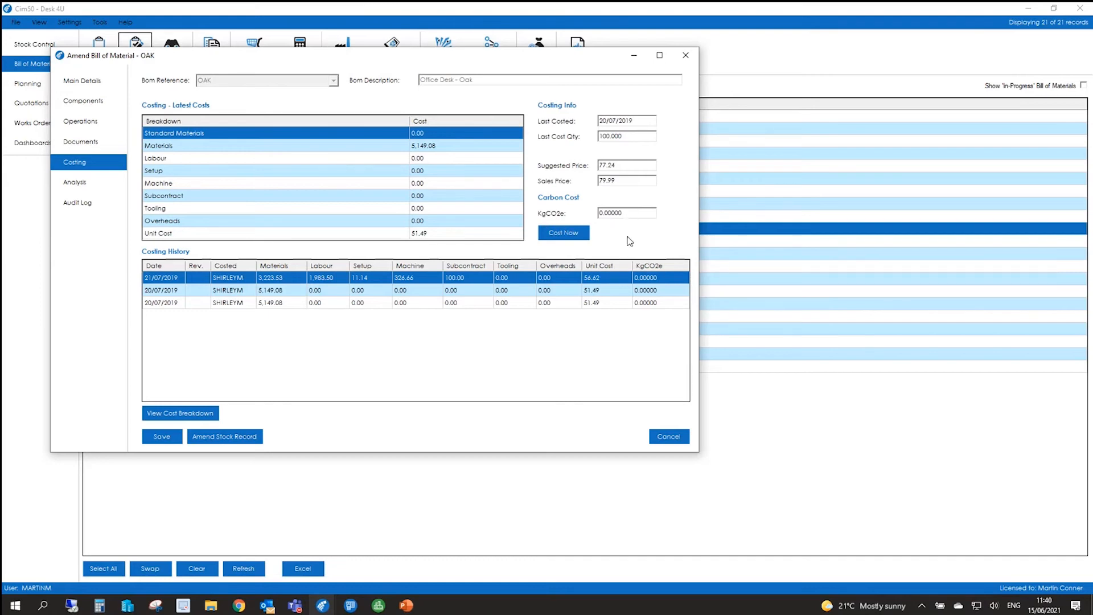
{"action": "left_click", "coordinate": [548, 237]}
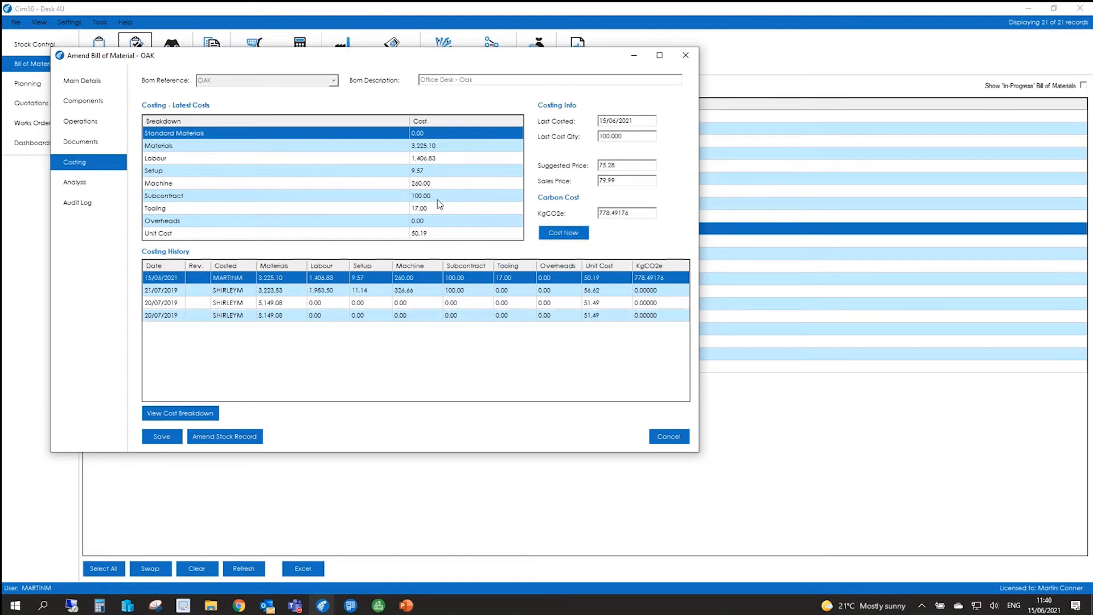
{"action": "left_click", "coordinate": [428, 149]}
{"action": "left_click", "coordinate": [426, 159]}
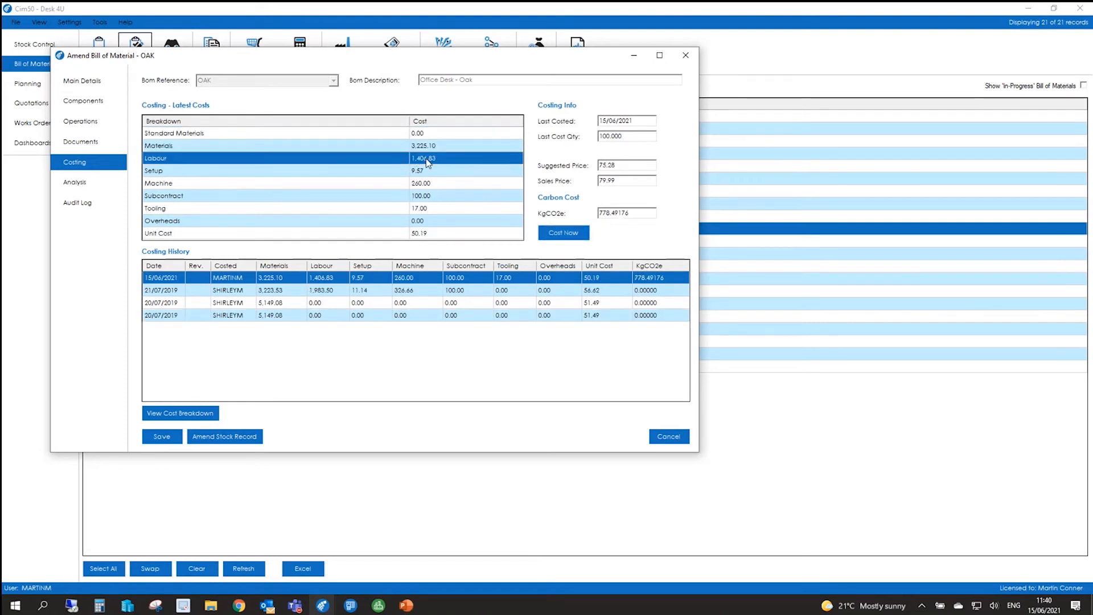
{"action": "left_click", "coordinate": [428, 149]}
{"action": "left_click", "coordinate": [426, 163]}
{"action": "left_click", "coordinate": [423, 174]}
{"action": "left_click", "coordinate": [421, 184]}
{"action": "left_click", "coordinate": [418, 197]}
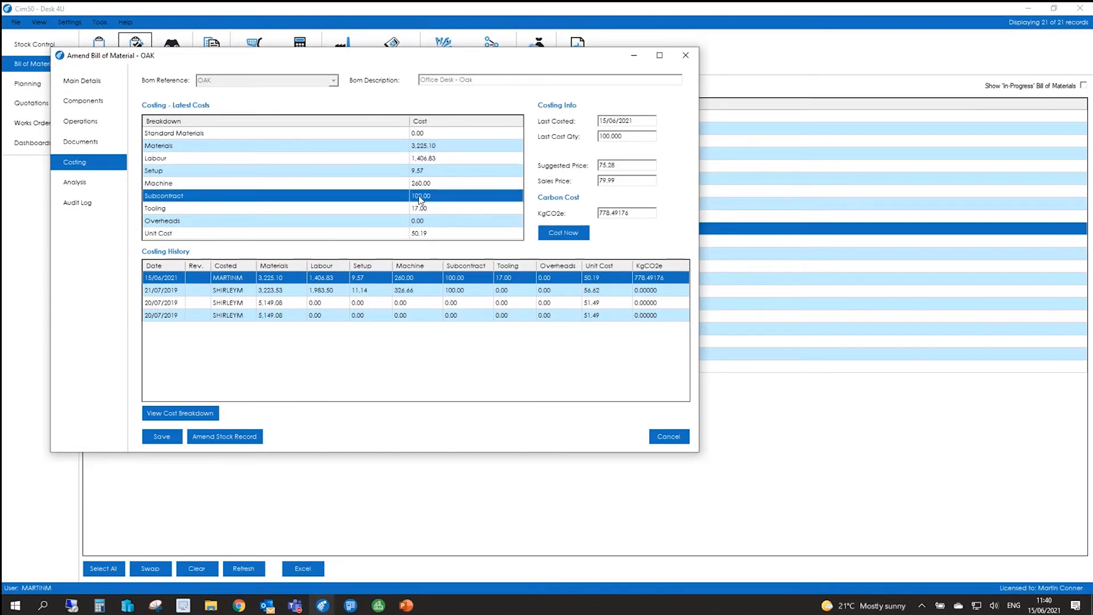
{"action": "left_click", "coordinate": [421, 208]}
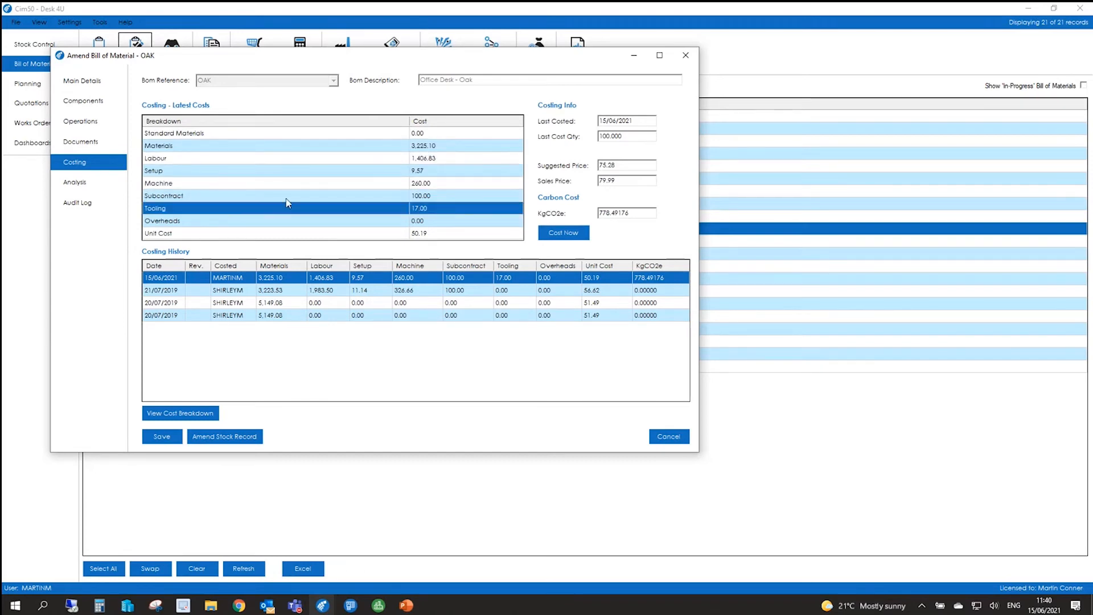
{"action": "left_click", "coordinate": [421, 222]}
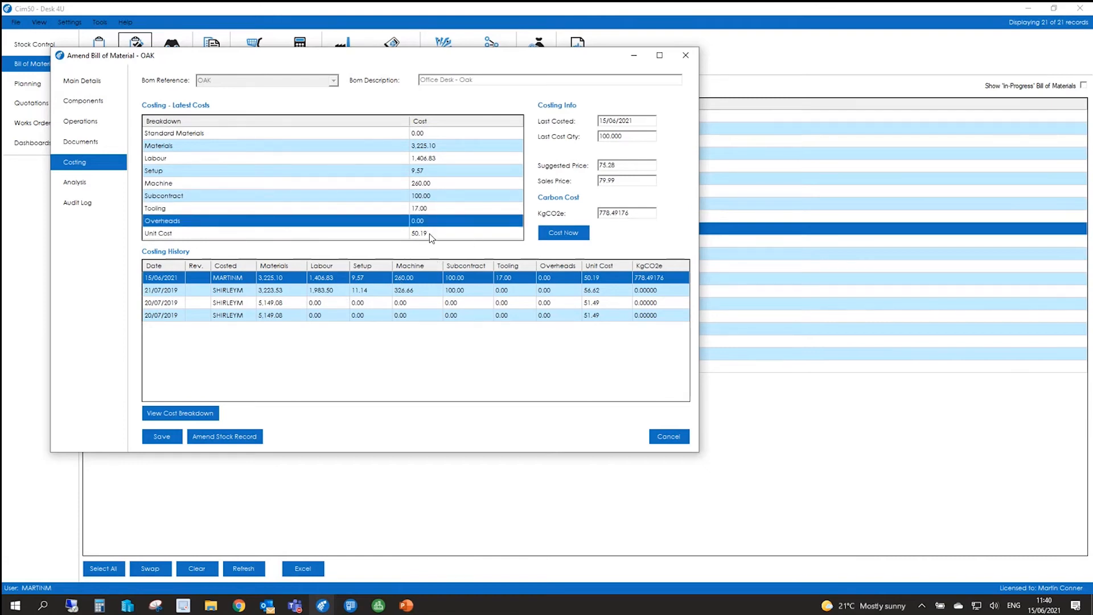
{"action": "left_click", "coordinate": [429, 234]}
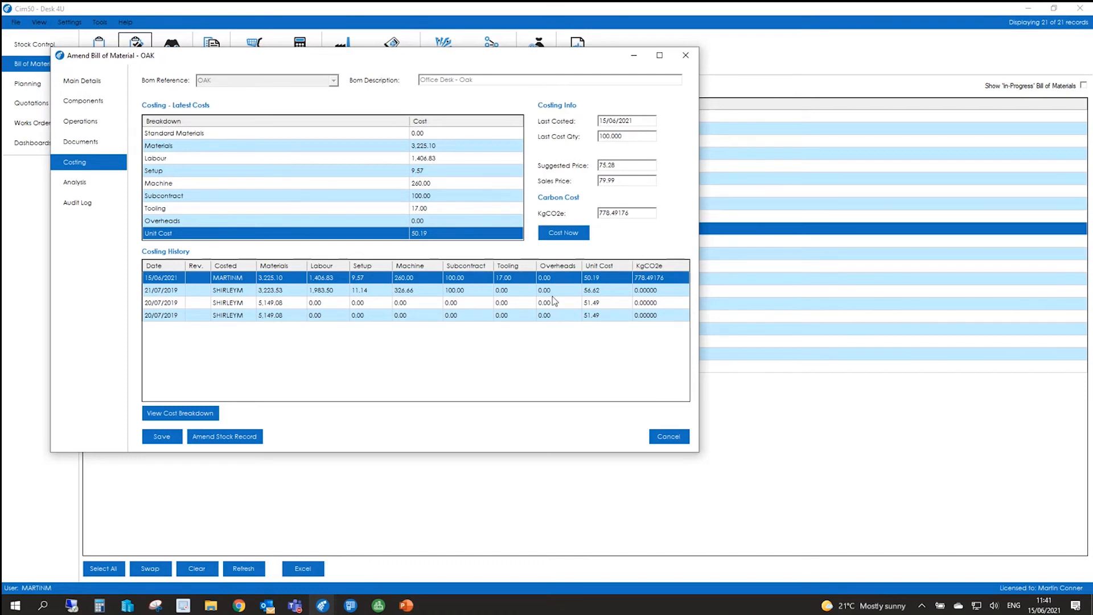
Examine the detailed cost breakdown of the OAK costing by component and by operation, and close it.
{"action": "left_click", "coordinate": [201, 417]}
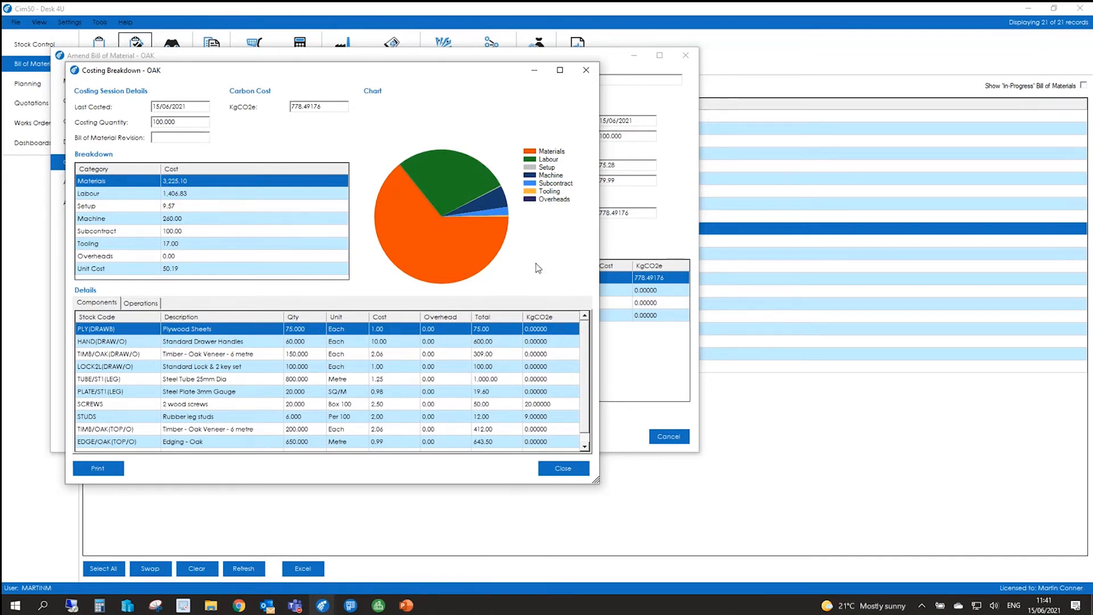
{"action": "left_click", "coordinate": [146, 303]}
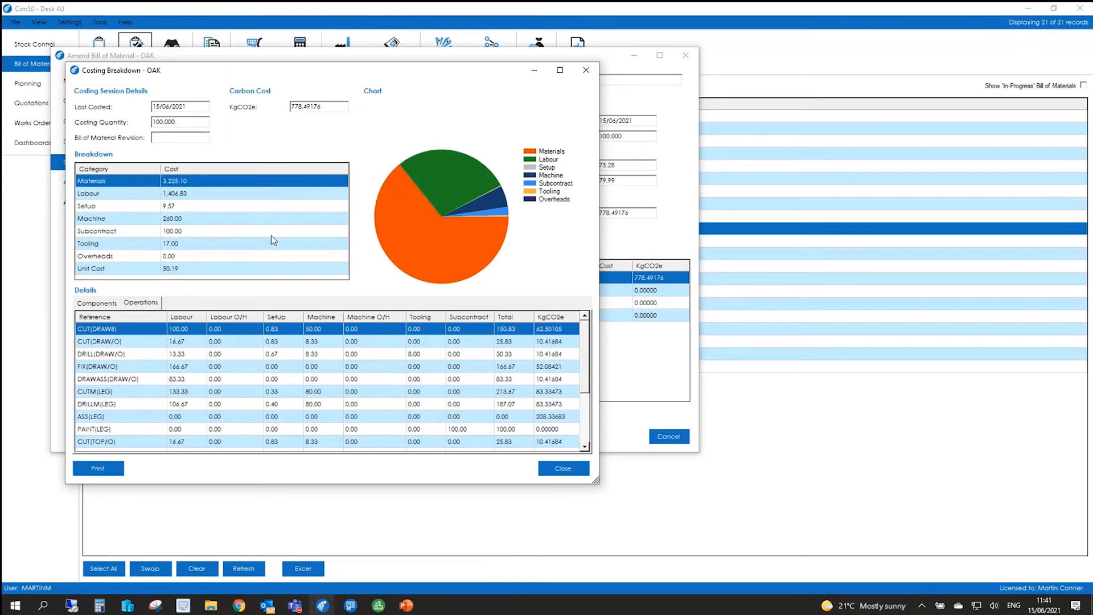
{"action": "left_click_drag", "start_coordinate": [407, 72], "coordinate": [538, 74]}
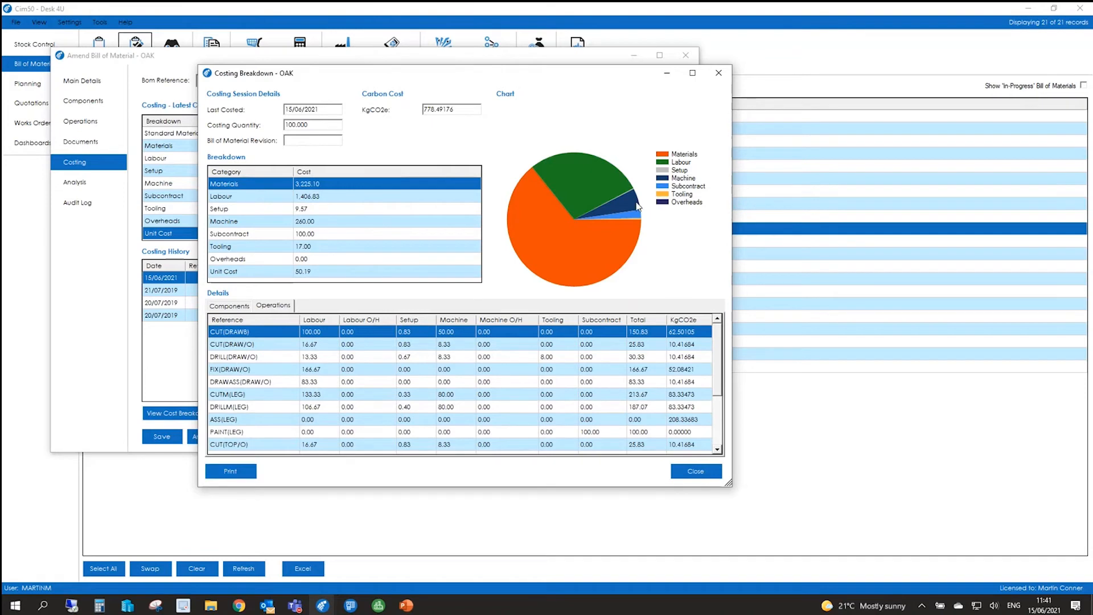
{"action": "left_click", "coordinate": [697, 472]}
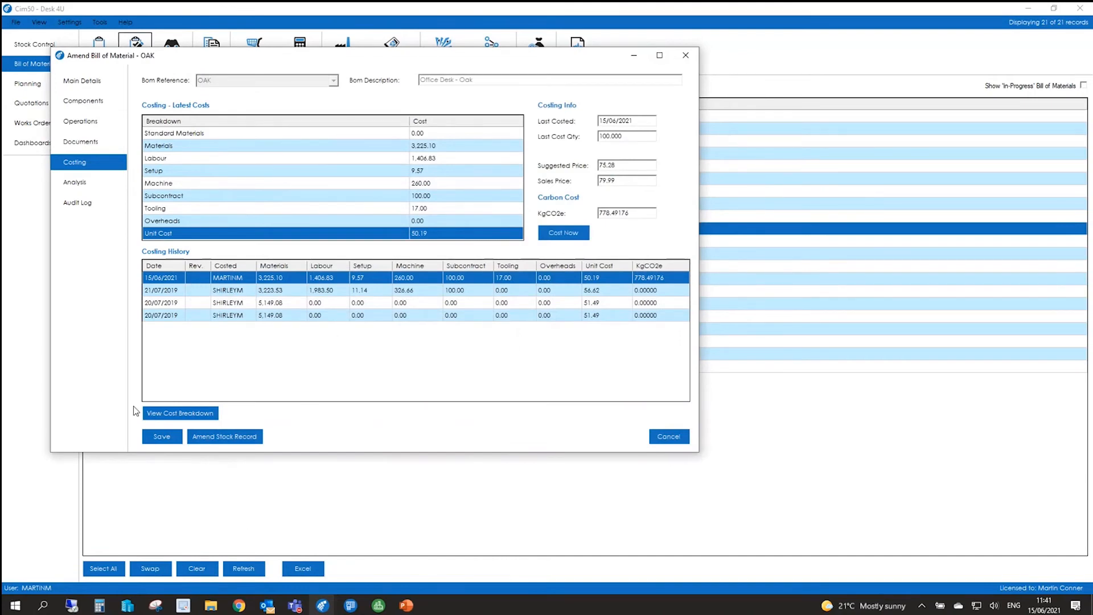
Compare the entries in OAK's costing history, and review its analysis details and audit log.
{"action": "left_click", "coordinate": [152, 289]}
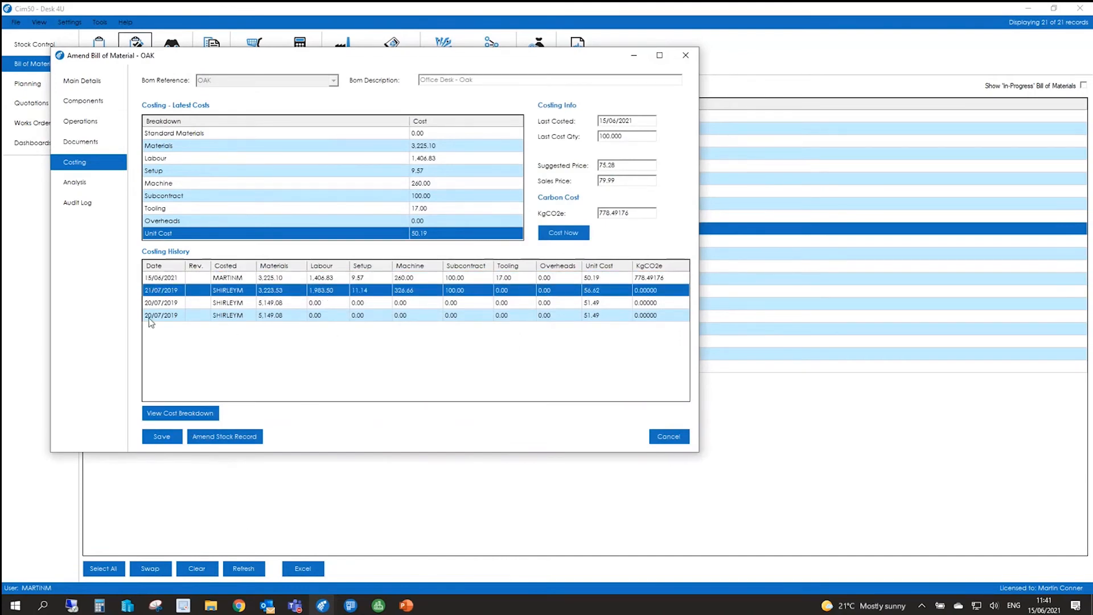
{"action": "left_click", "coordinate": [152, 302]}
{"action": "left_click", "coordinate": [154, 281]}
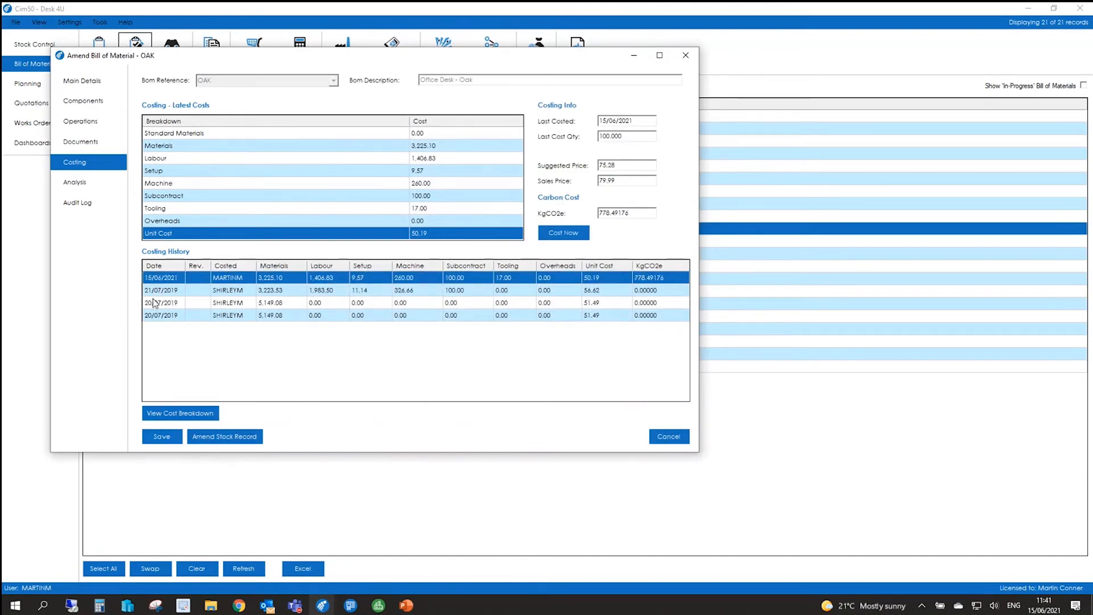
{"action": "left_click", "coordinate": [79, 190]}
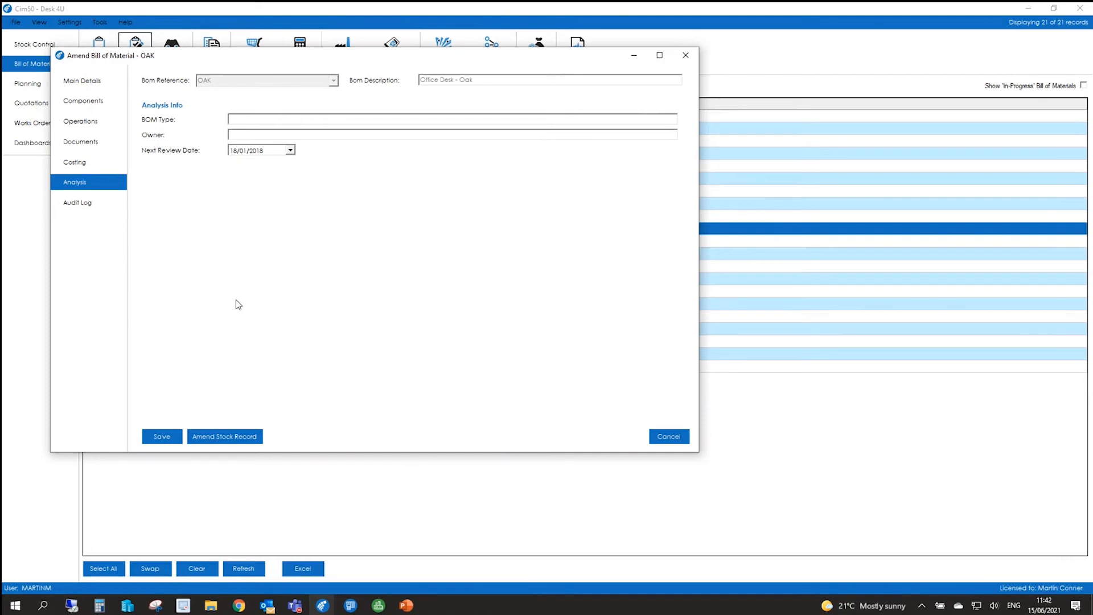
{"action": "left_click", "coordinate": [94, 206]}
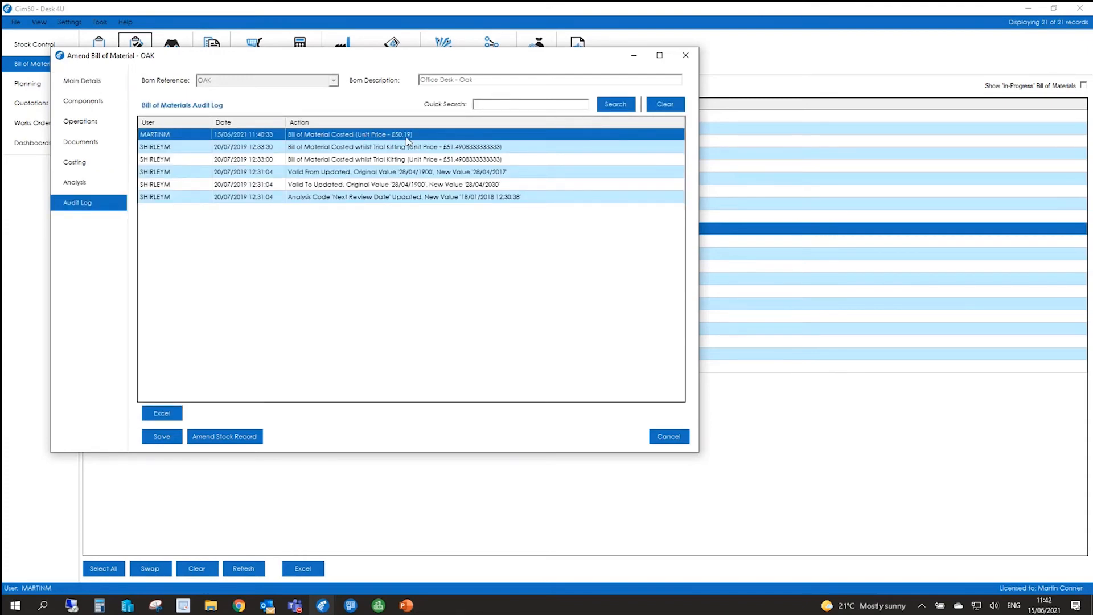
Set the OAK bill of materials revision to 6, save it, and check the change in its audit log.
{"action": "left_click", "coordinate": [85, 81]}
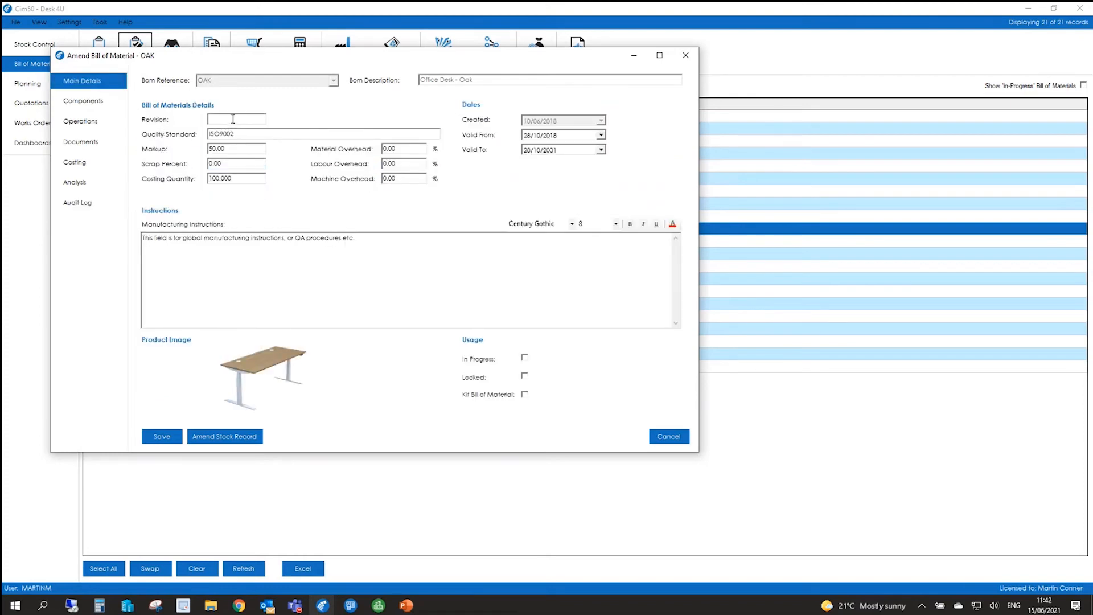
{"action": "left_click", "coordinate": [172, 442]}
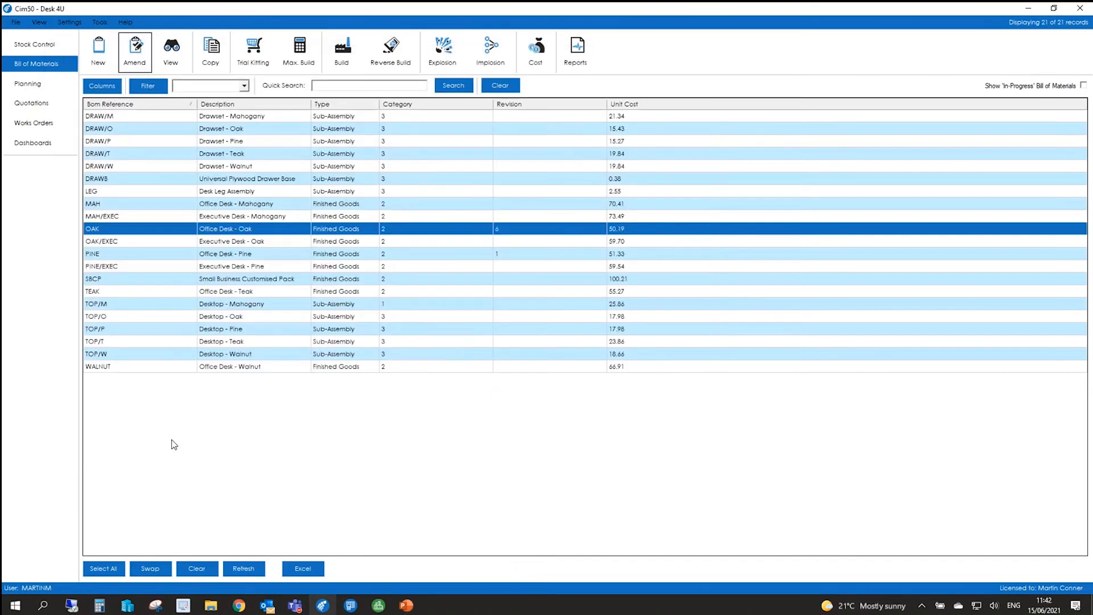
{"action": "left_click", "coordinate": [163, 50]}
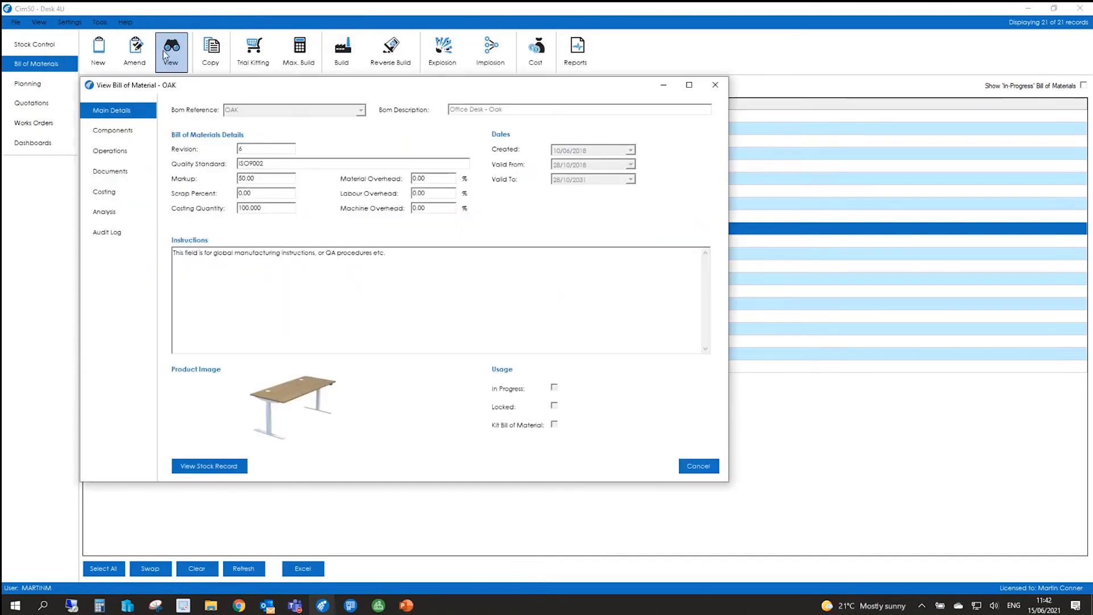
{"action": "left_click", "coordinate": [125, 236]}
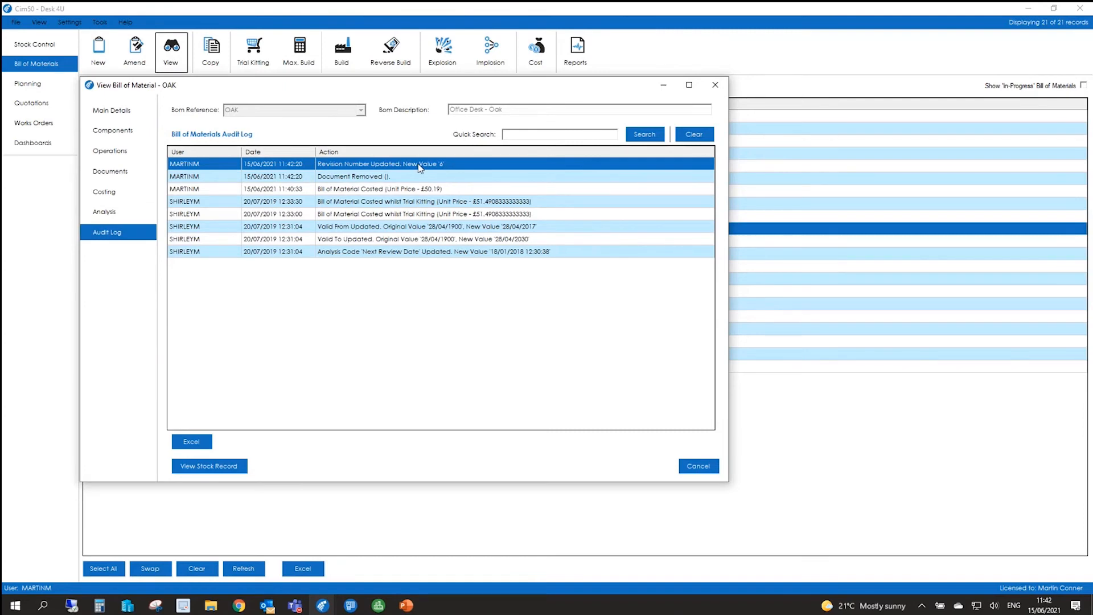
{"action": "left_click", "coordinate": [698, 466]}
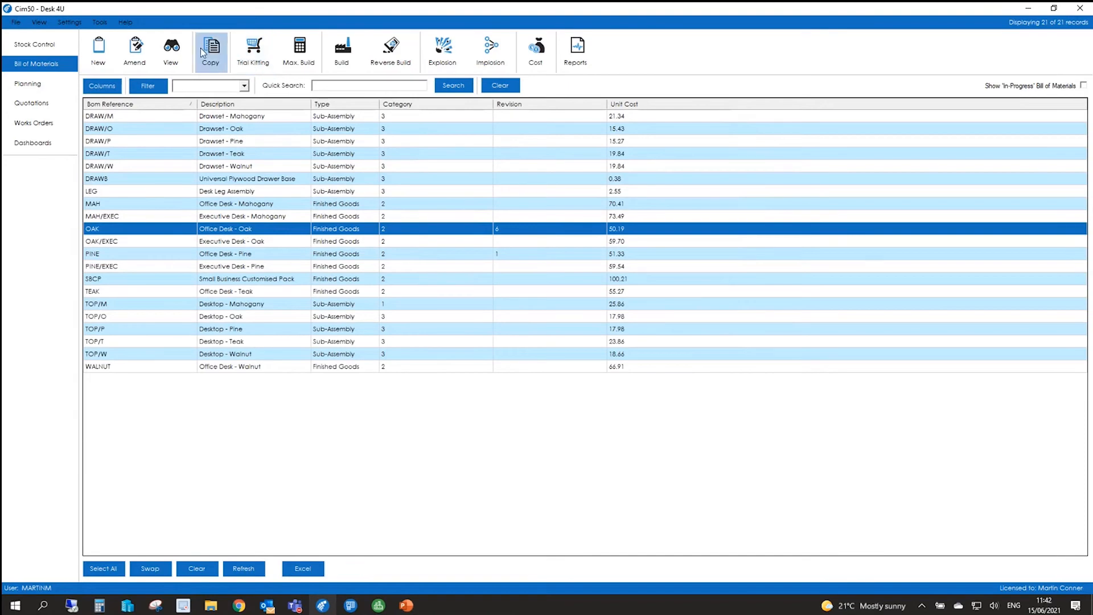
Open trial kitting for OAK, add the PINE bill of material, and run the trial kit for both.
{"action": "left_click", "coordinate": [258, 54]}
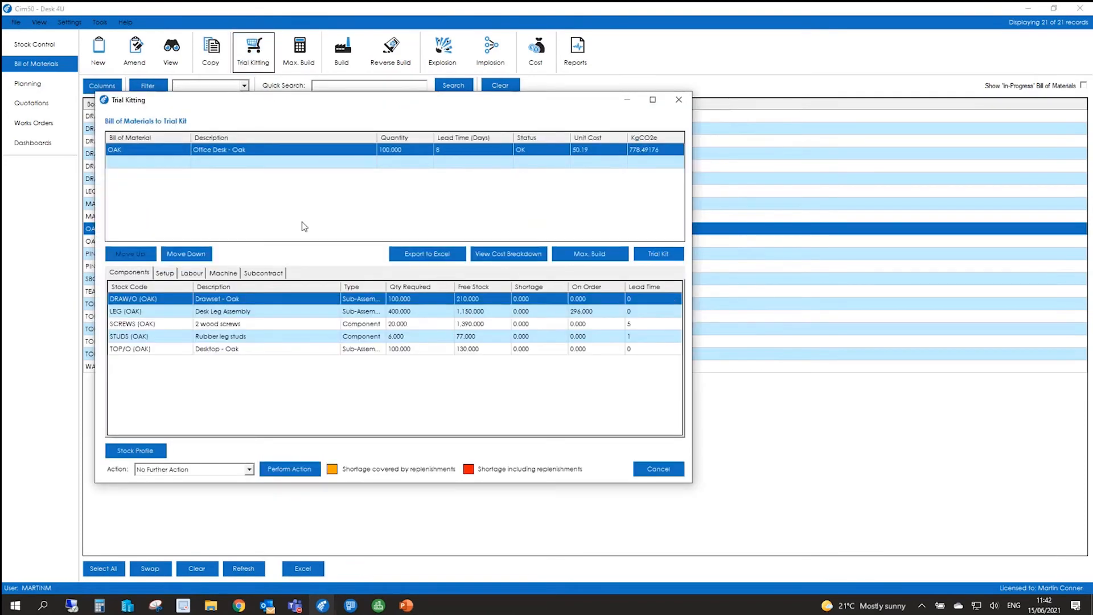
{"action": "left_click", "coordinate": [147, 162]}
{"action": "type", "text": "Pine"}
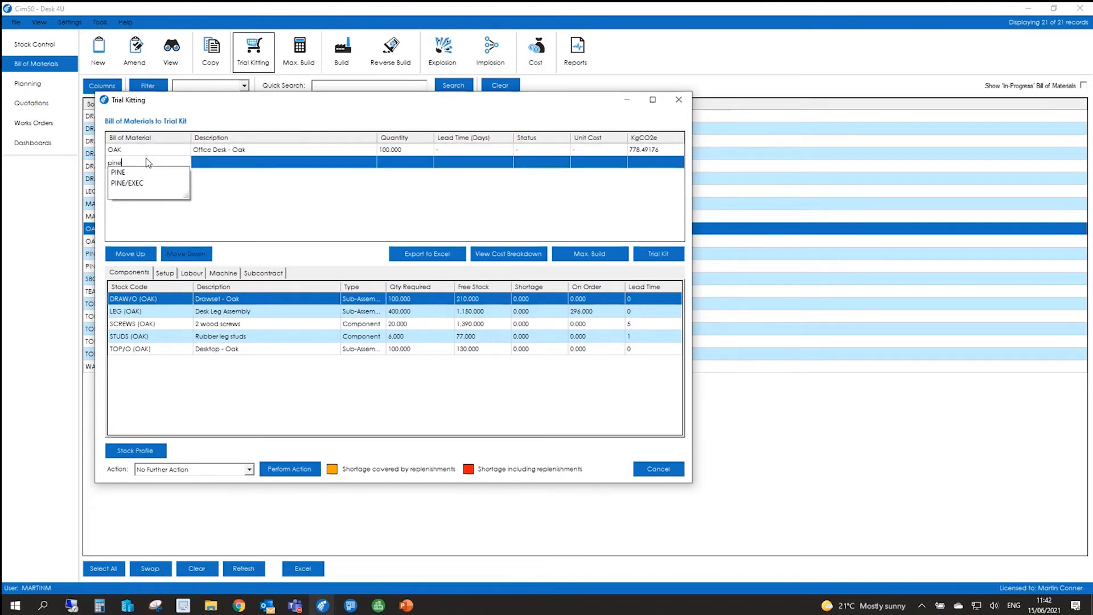
{"action": "key", "text": "Return"}
{"action": "left_click", "coordinate": [663, 257]}
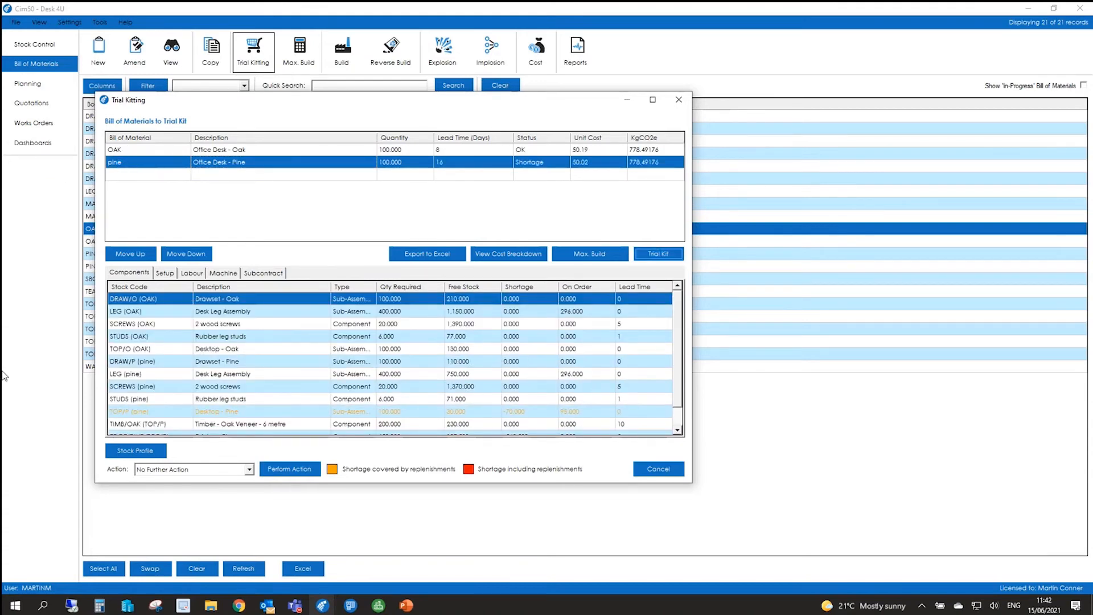
Sort the trial kit components by stock code and compare the LEG lines for OAK and PINE.
{"action": "left_click", "coordinate": [144, 287]}
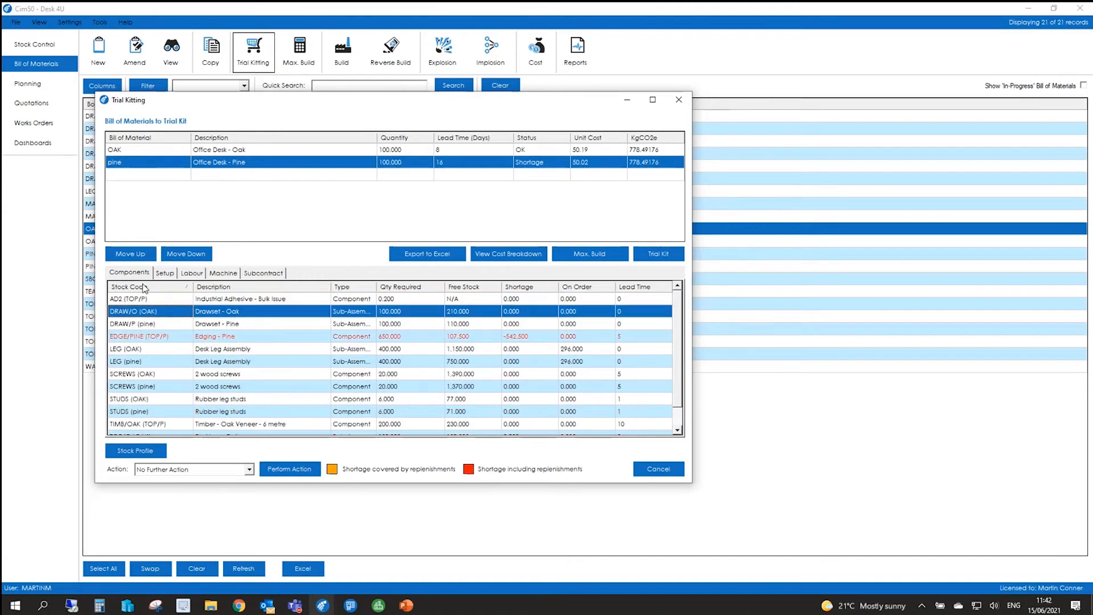
{"action": "left_click", "coordinate": [128, 361]}
{"action": "left_click", "coordinate": [128, 351]}
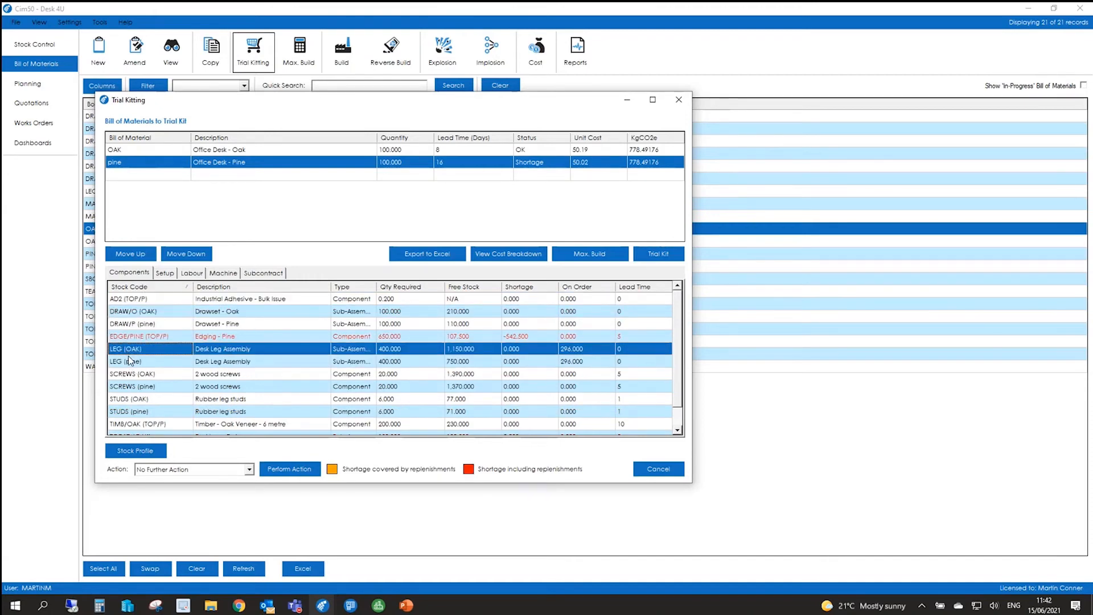
{"action": "left_click", "coordinate": [128, 357]}
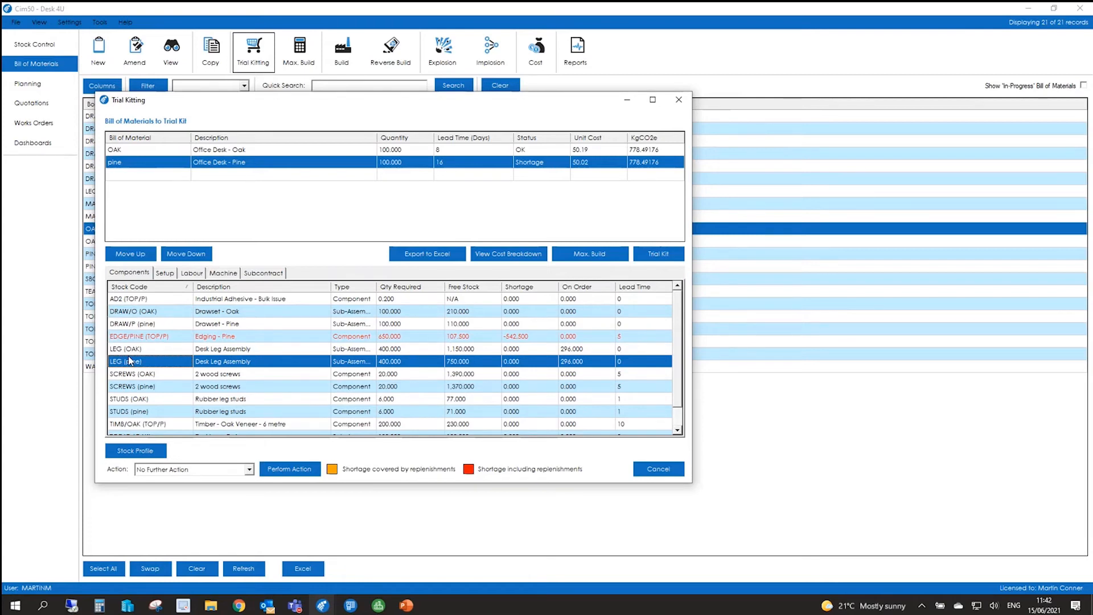
Check the follow-up actions offered by the trial kit, close it, and view the build window for OAK.
{"action": "left_click", "coordinate": [174, 468]}
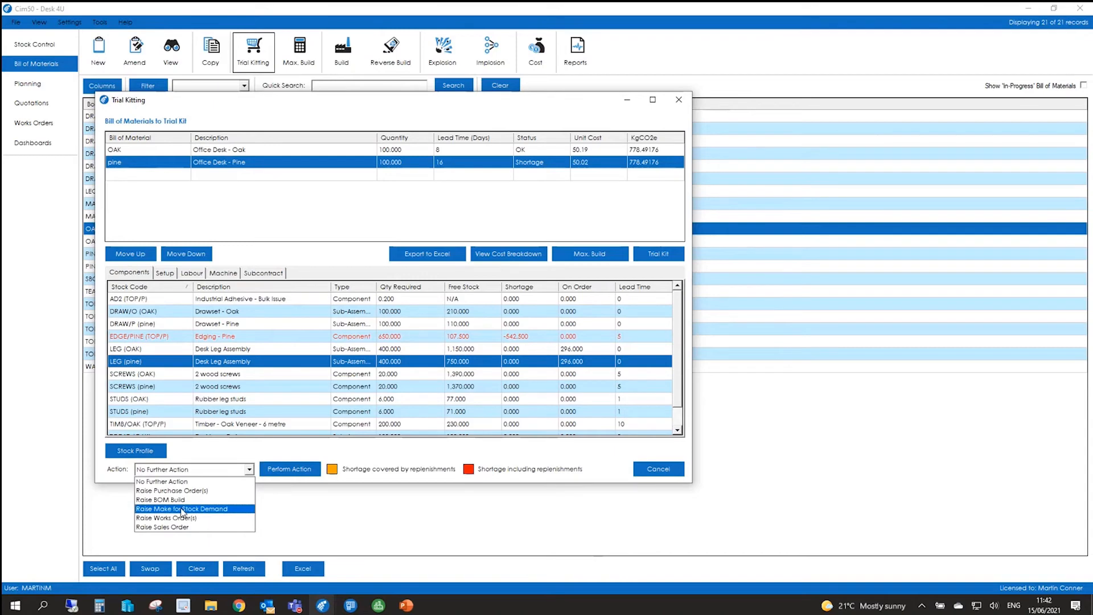
{"action": "left_click", "coordinate": [658, 469]}
{"action": "left_click", "coordinate": [657, 469]}
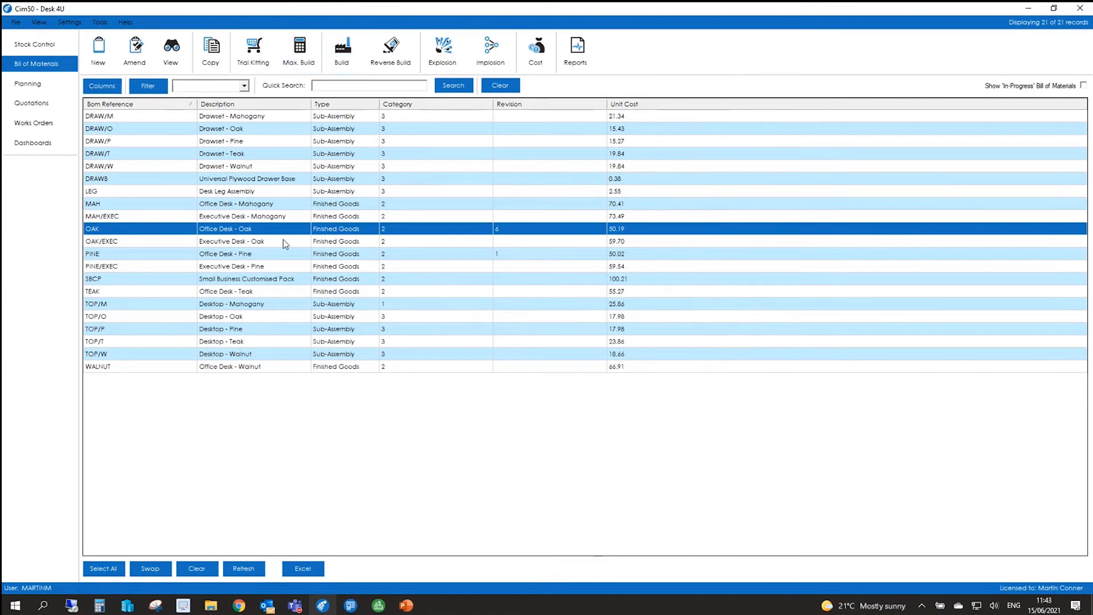
{"action": "left_click", "coordinate": [345, 63]}
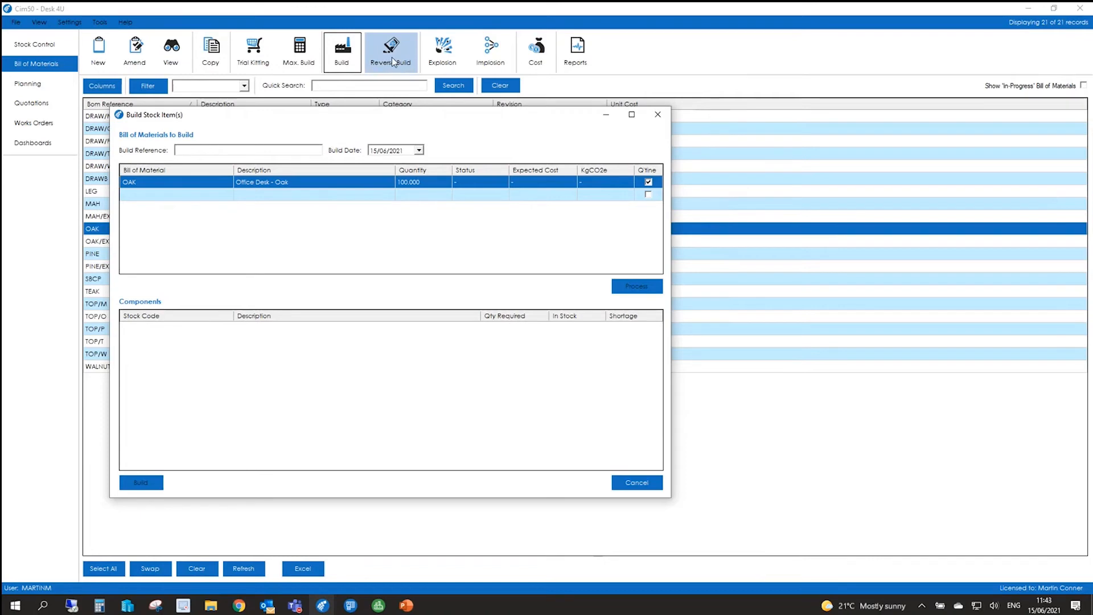
{"action": "left_click", "coordinate": [658, 114]}
Explode the OAK bill of materials through DRAW/O and DRAWB, and check the favourite bill of materials reports.
{"action": "left_click", "coordinate": [442, 52]}
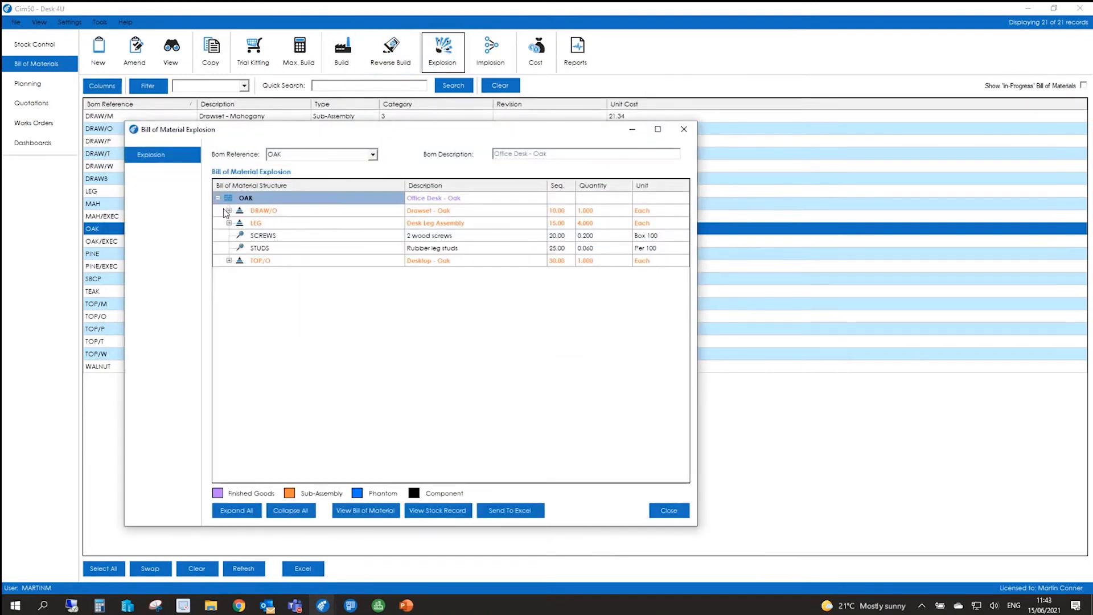
{"action": "left_click", "coordinate": [228, 210]}
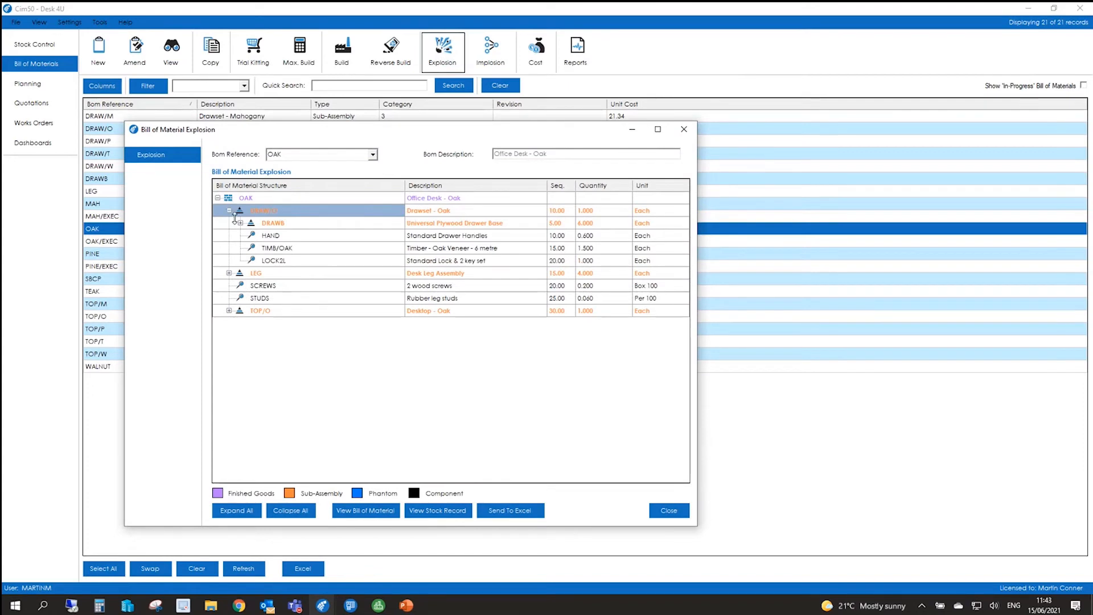
{"action": "left_click", "coordinate": [240, 222]}
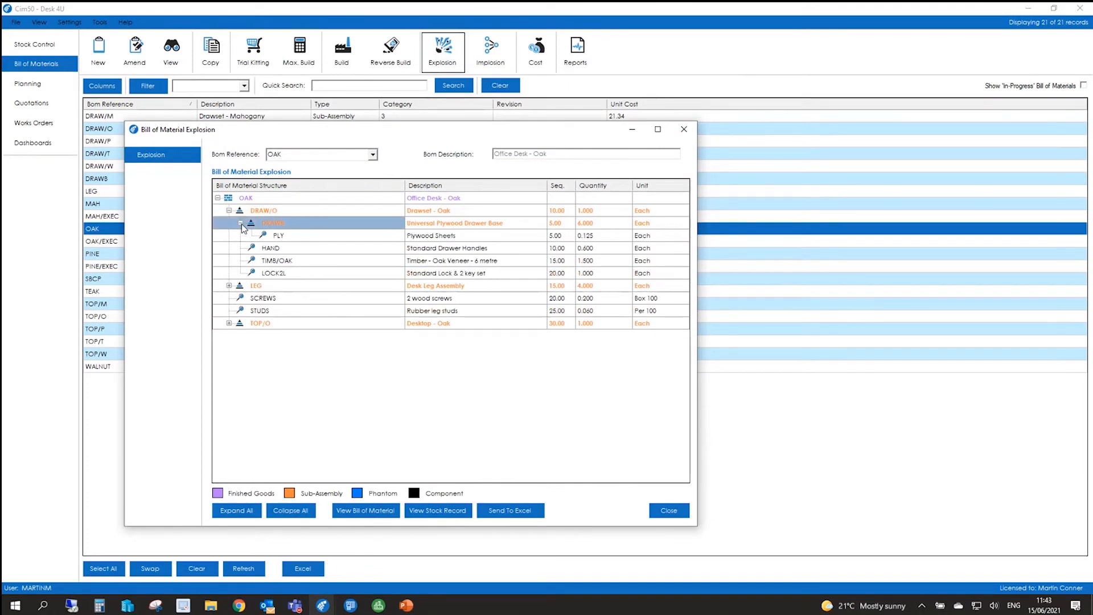
{"action": "left_click", "coordinate": [669, 510]}
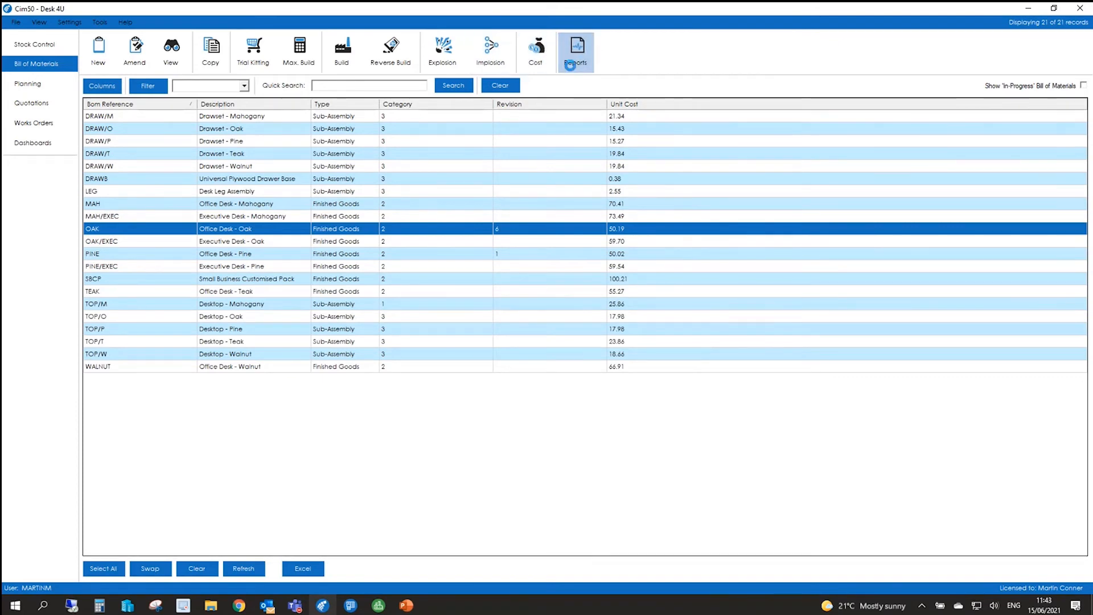
{"action": "left_click", "coordinate": [576, 48]}
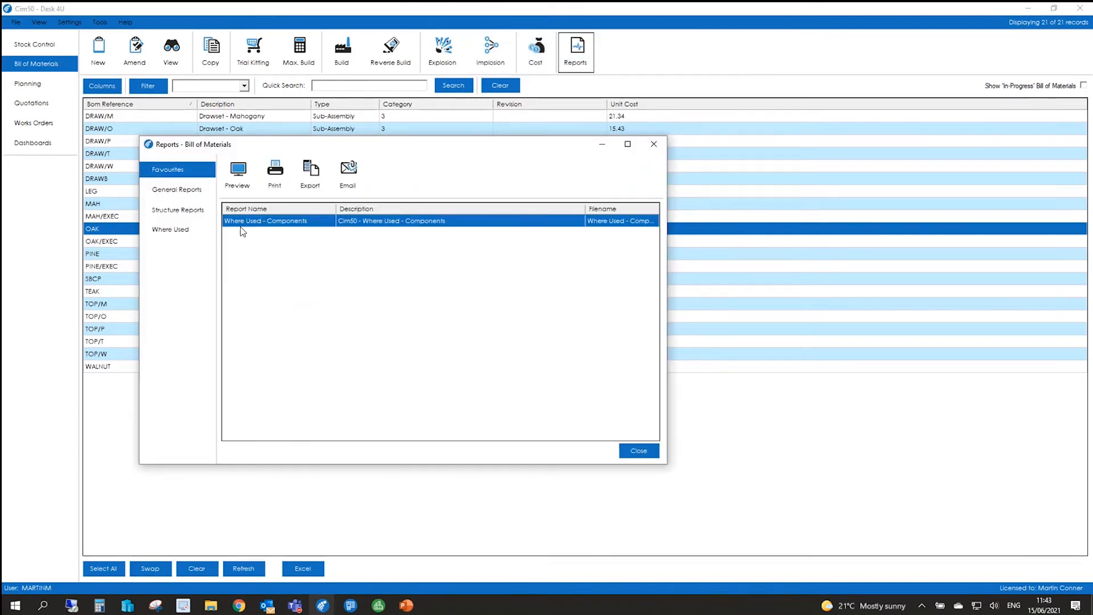
{"action": "left_click", "coordinate": [630, 451]}
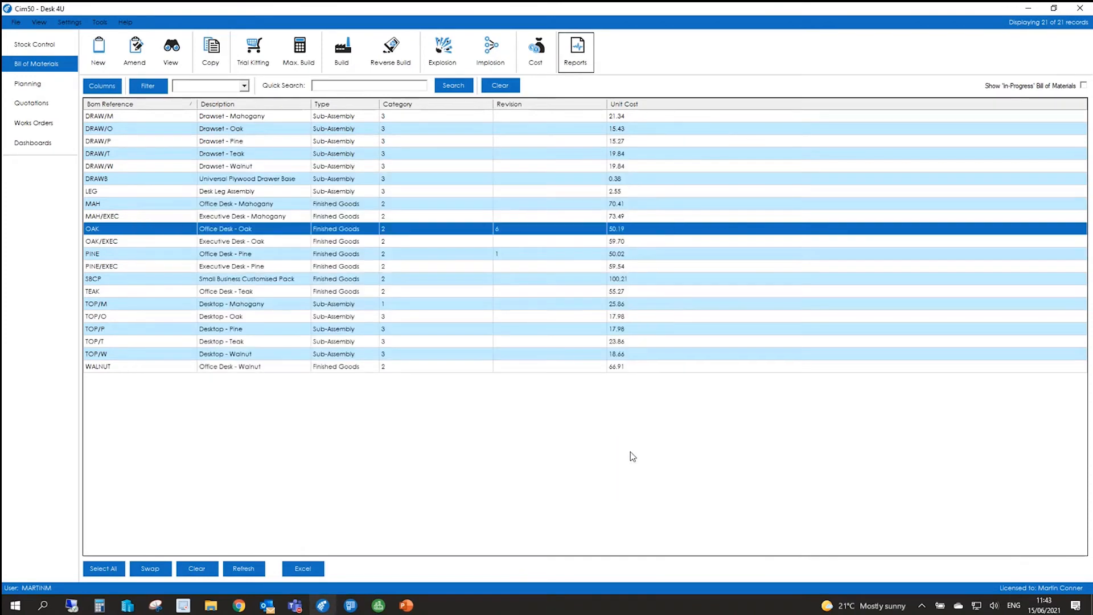
Read the planning demand schedule from all demand sources with a planning horizon date of 15/12/2021.
{"action": "left_click", "coordinate": [38, 87]}
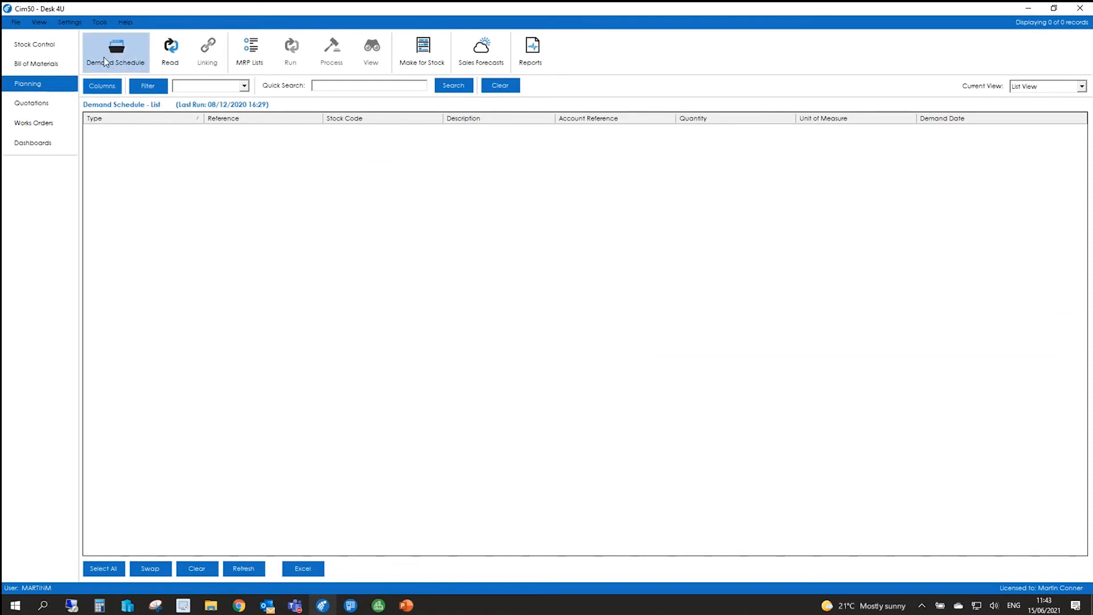
{"action": "left_click", "coordinate": [175, 59]}
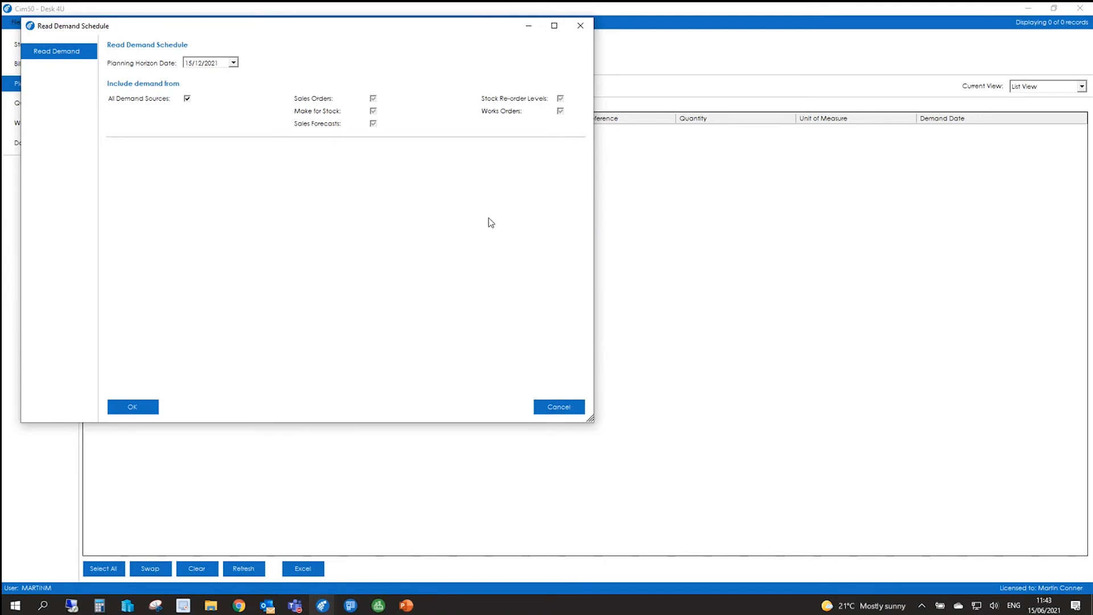
{"action": "left_click", "coordinate": [131, 408]}
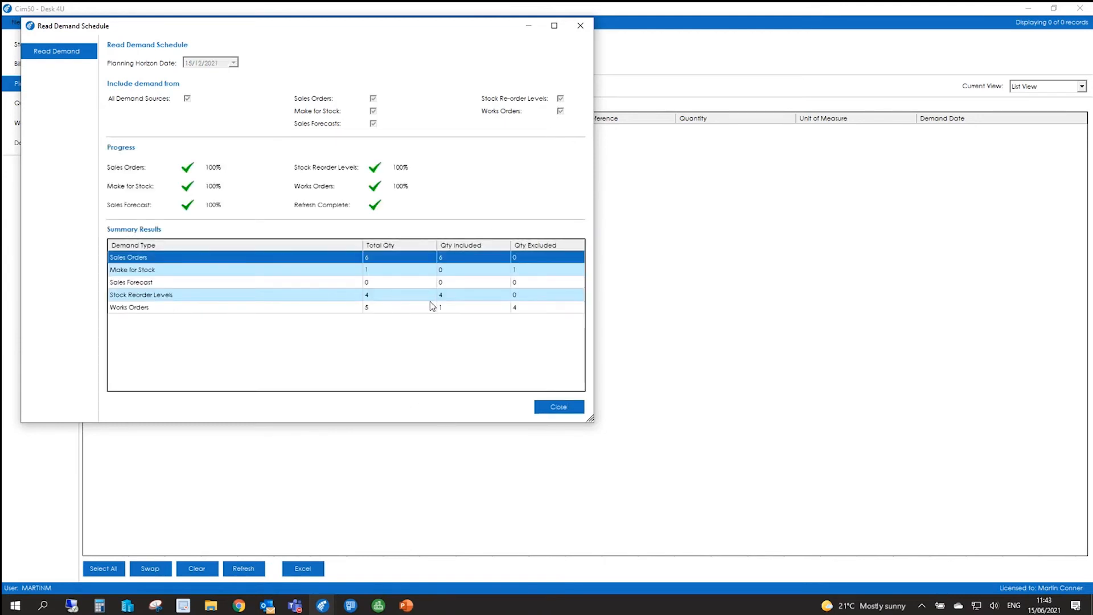
{"action": "left_click", "coordinate": [555, 405]}
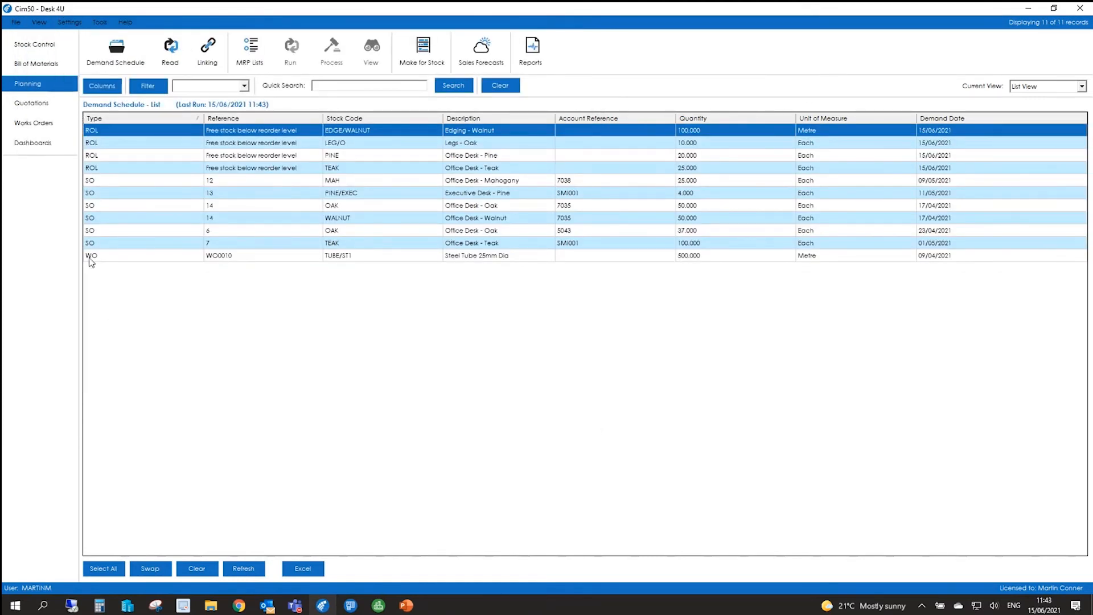
Check the specific sales order option, then run a full MRP for all items and all replenishment sources.
{"action": "left_click", "coordinate": [250, 50]}
{"action": "left_click", "coordinate": [287, 52]}
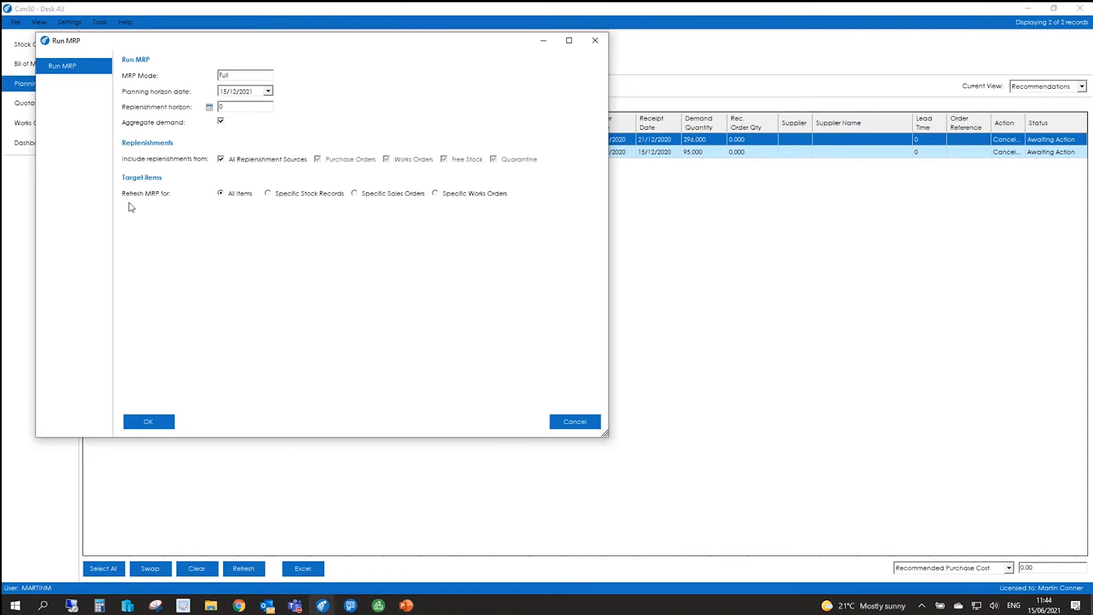
{"action": "left_click", "coordinate": [390, 194]}
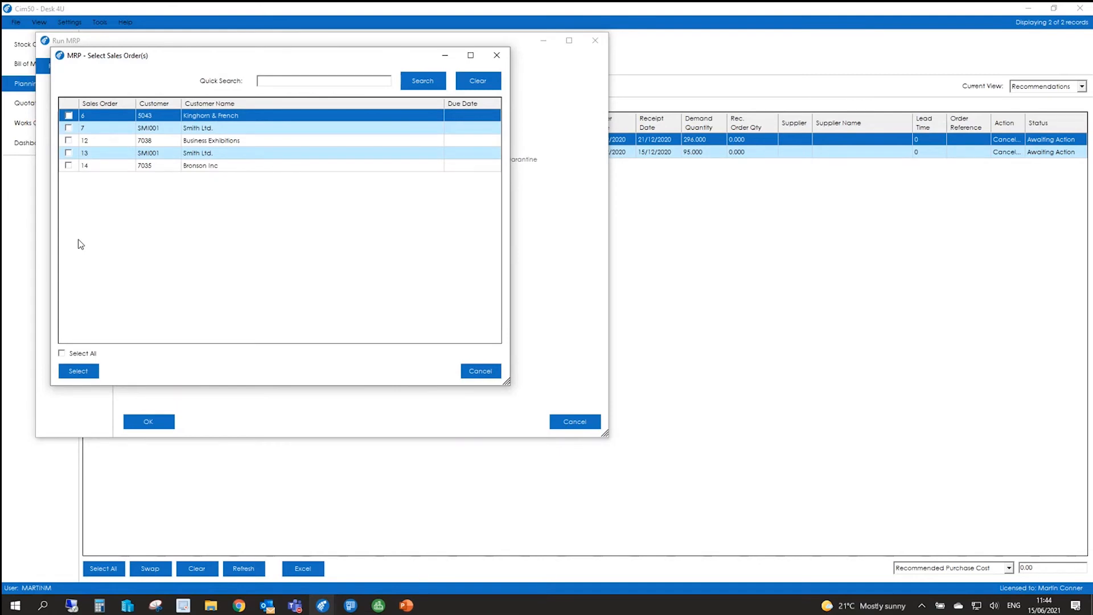
{"action": "left_click", "coordinate": [485, 375]}
{"action": "left_click", "coordinate": [220, 194]}
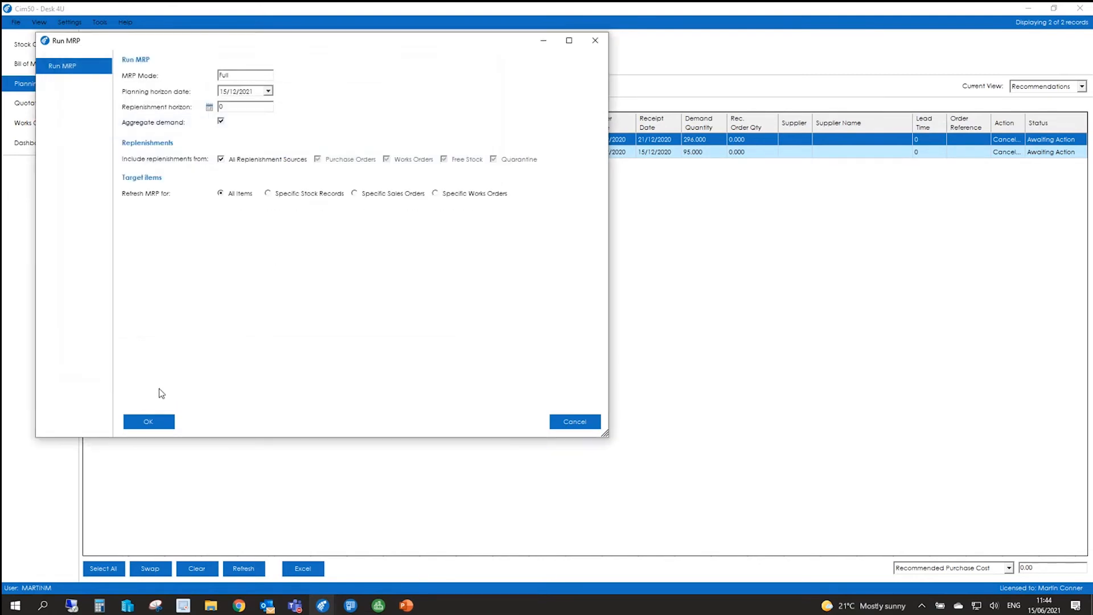
{"action": "left_click", "coordinate": [151, 420]}
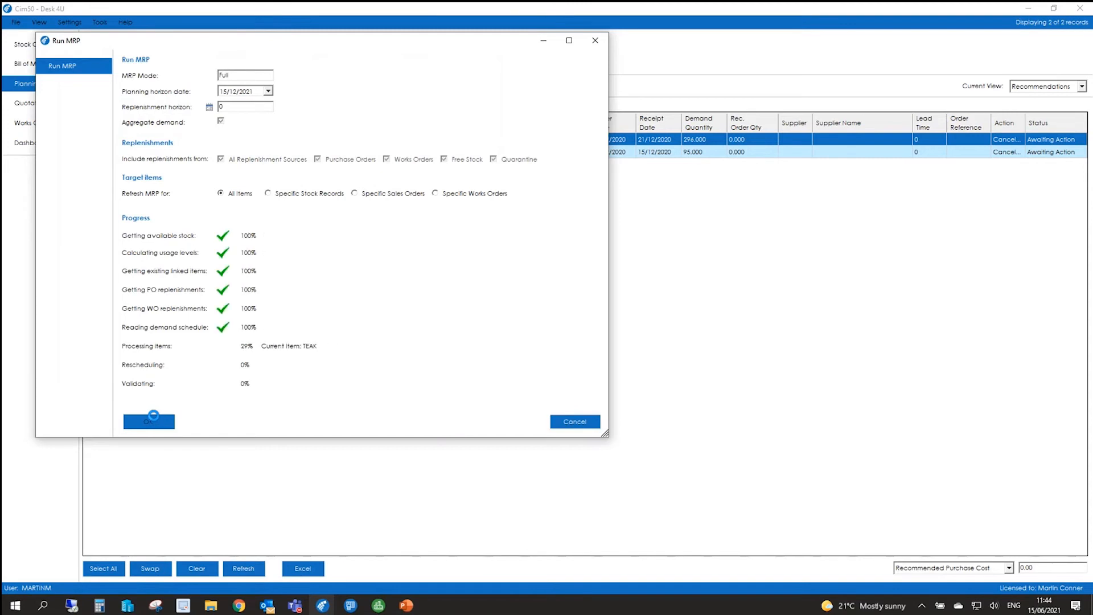
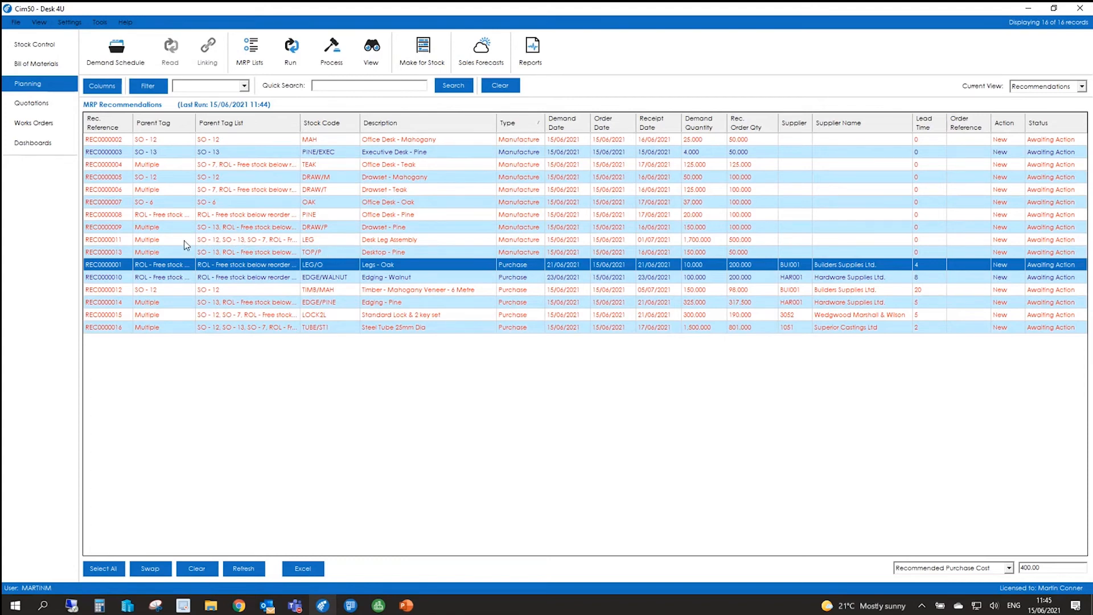
Action only the Edging - Walnut purchase recommendation, using the recommended order quantity.
{"action": "left_click", "coordinate": [228, 156]}
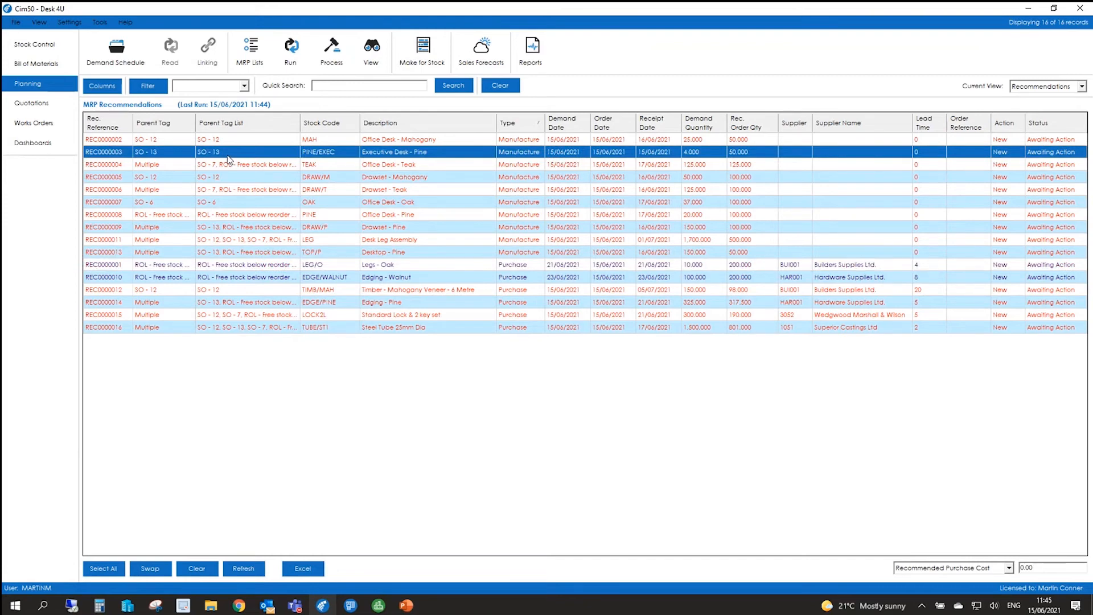
{"action": "left_click", "coordinate": [508, 277]}
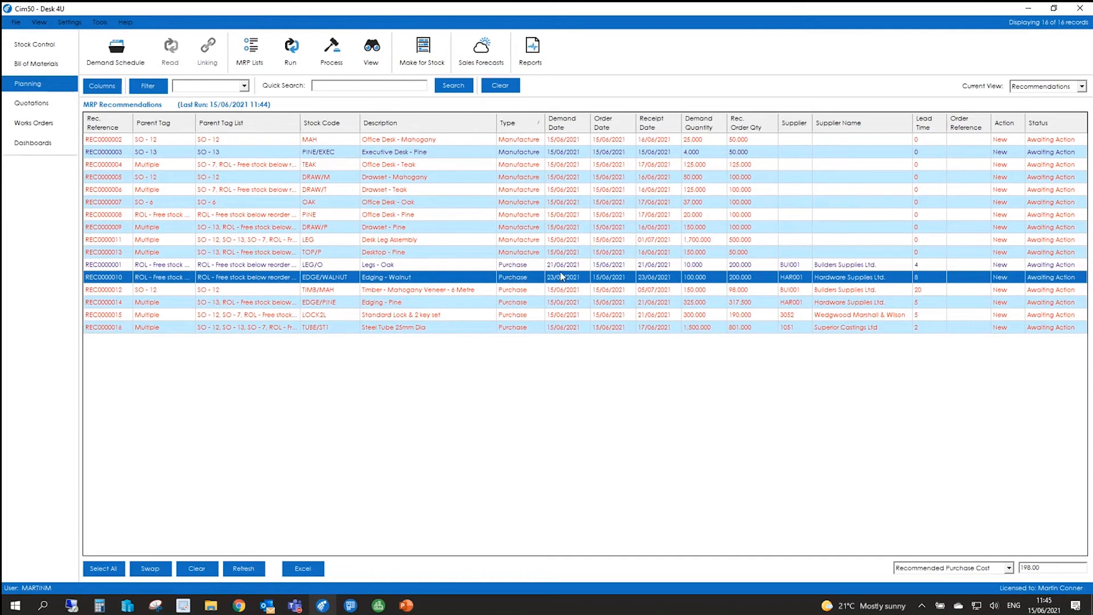
{"action": "left_click", "coordinate": [340, 53]}
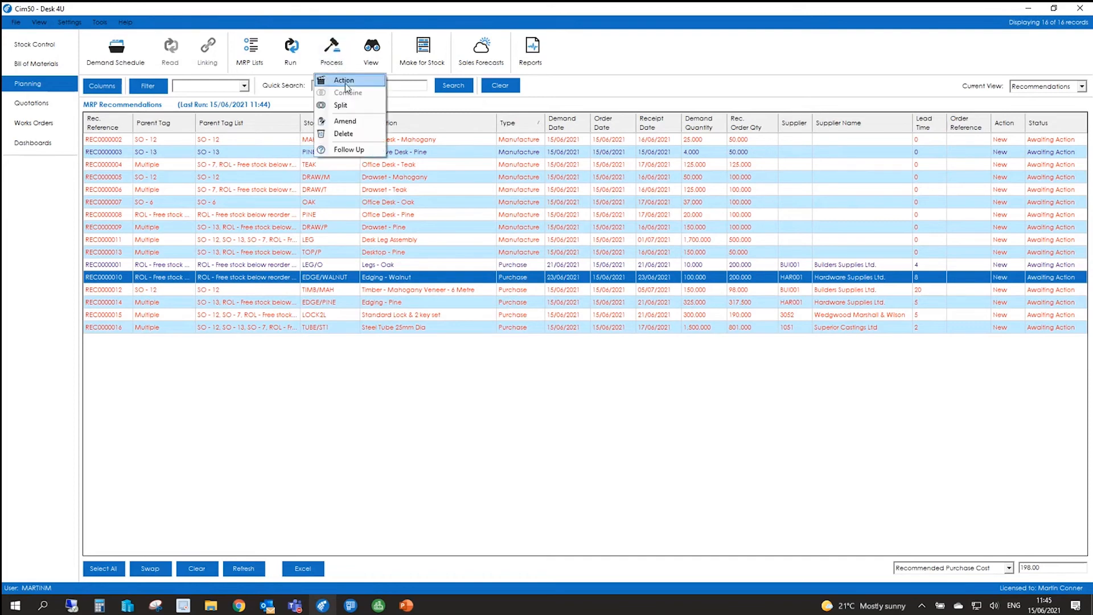
{"action": "left_click", "coordinate": [345, 77]}
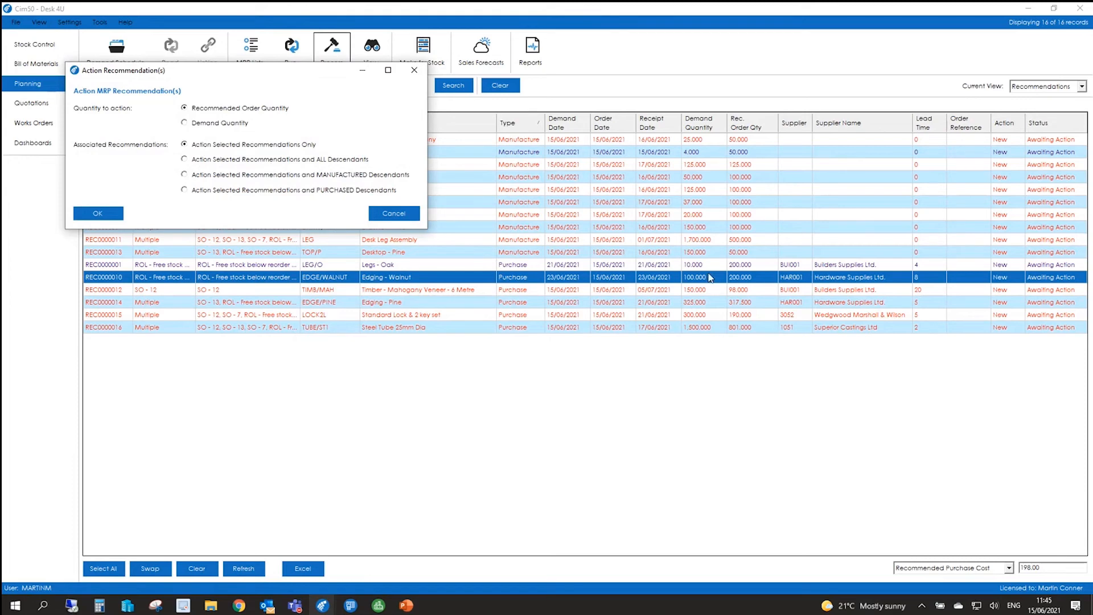
{"action": "left_click", "coordinate": [107, 213]}
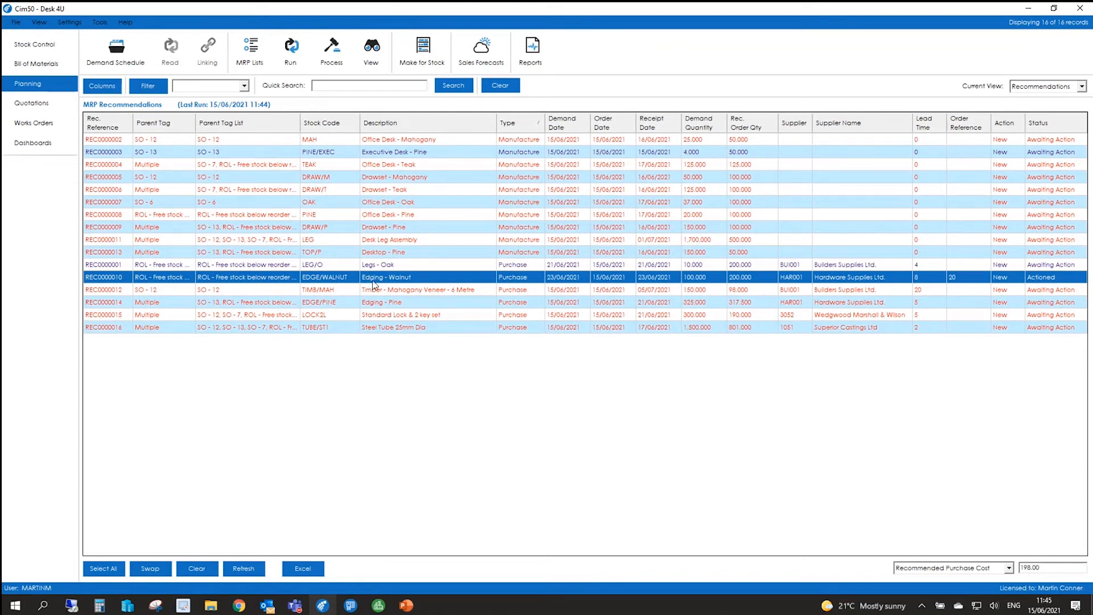
Switch to Sage 50 and inspect the new Hardware Supplies Ltd. purchase order and its EDGE/WALNUT item line.
{"action": "left_click", "coordinate": [379, 605]}
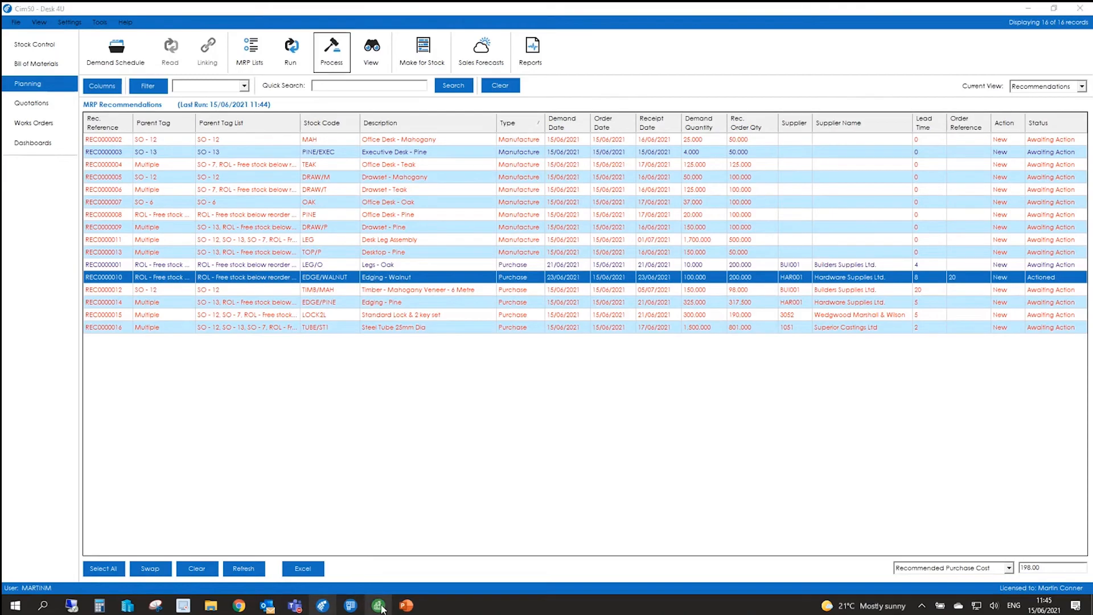
{"action": "left_click", "coordinate": [34, 171]}
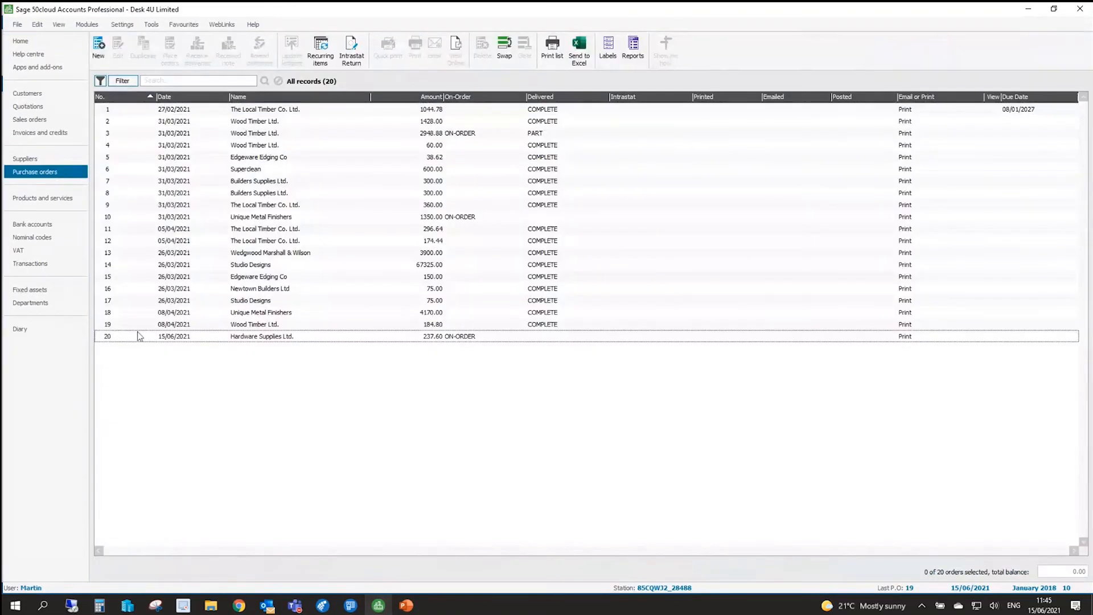
{"action": "left_click", "coordinate": [124, 336]}
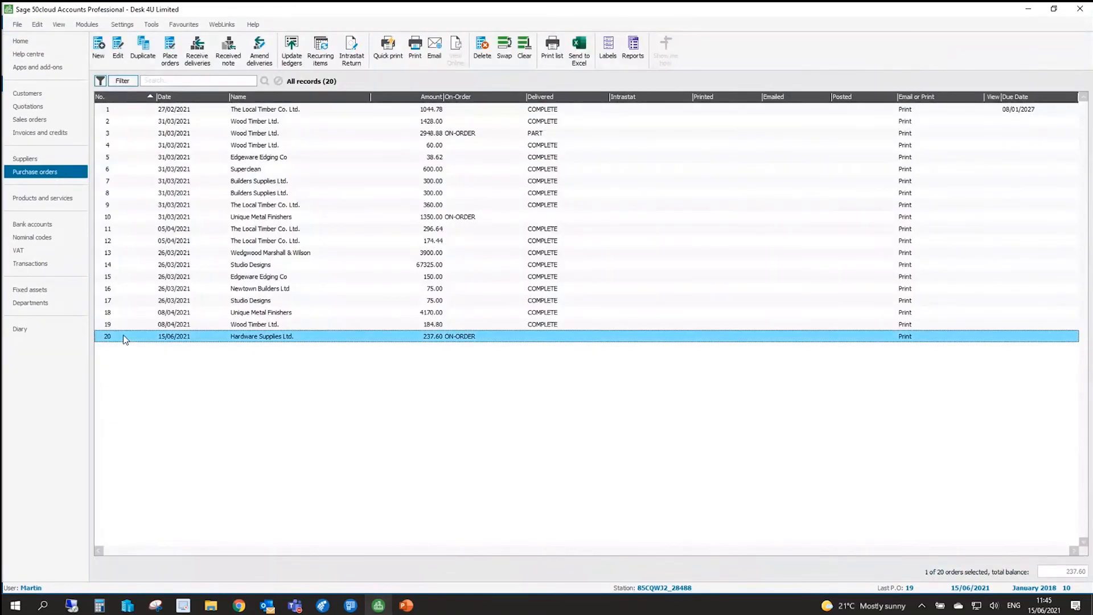
{"action": "double_click", "coordinate": [125, 336]}
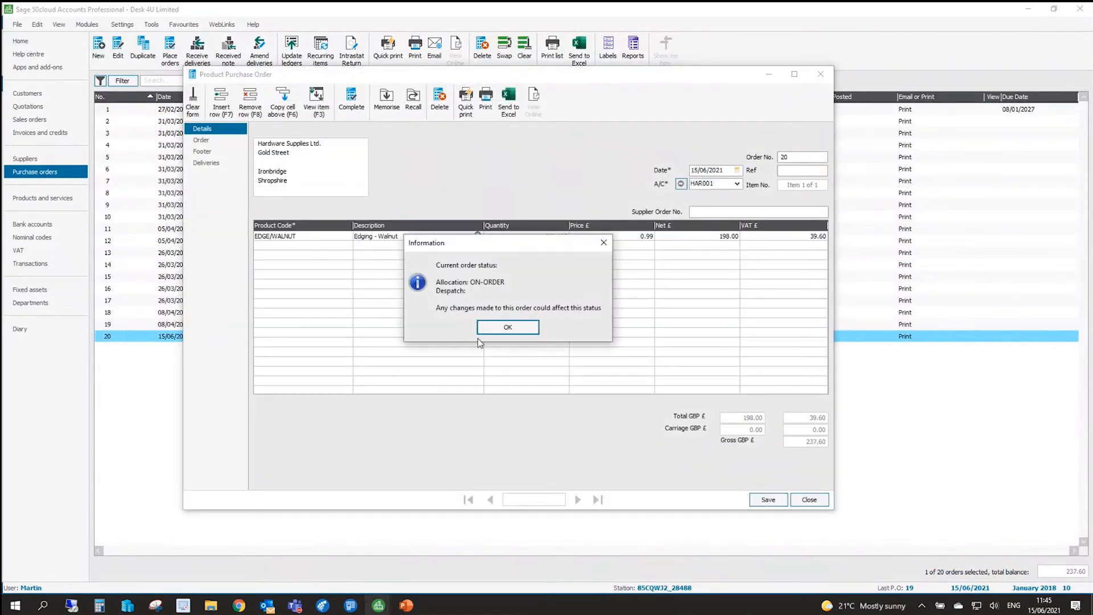
{"action": "left_click", "coordinate": [494, 328]}
{"action": "left_click", "coordinate": [477, 236]}
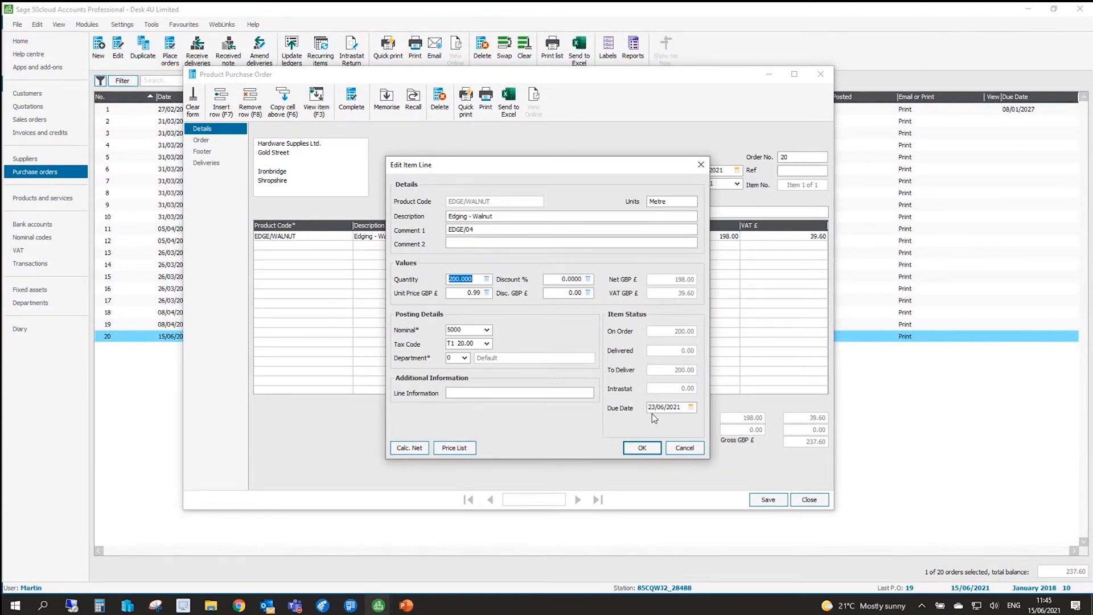
{"action": "left_click", "coordinate": [686, 449]}
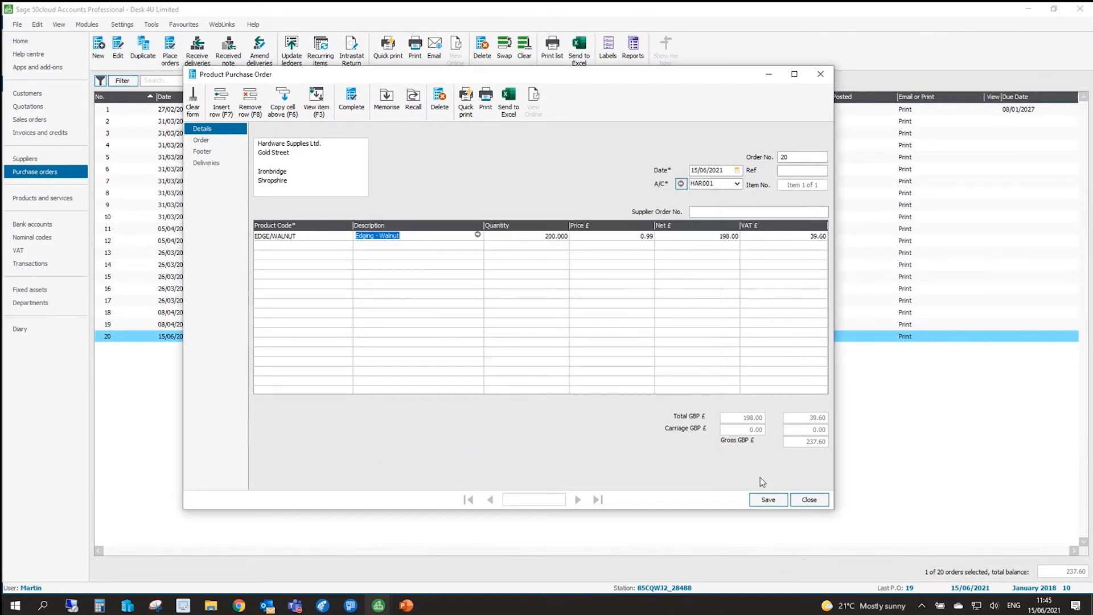
{"action": "left_click", "coordinate": [809, 501]}
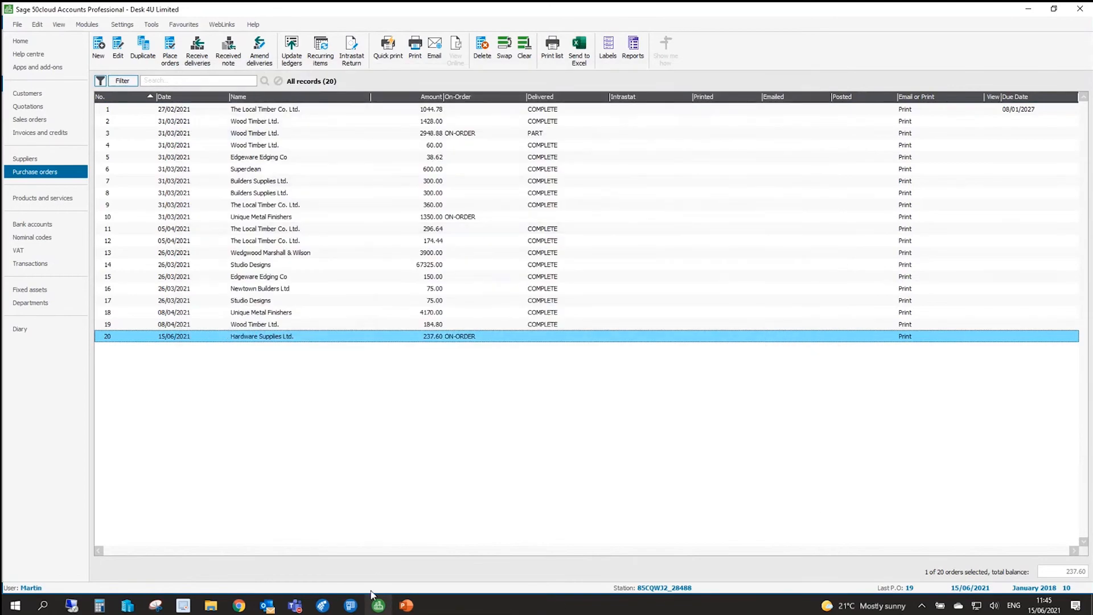
Return to Cim50, action only the PINE/EXEC manufacture recommendation at its recommended order quantity, and display the works orders list.
{"action": "left_click", "coordinate": [323, 605]}
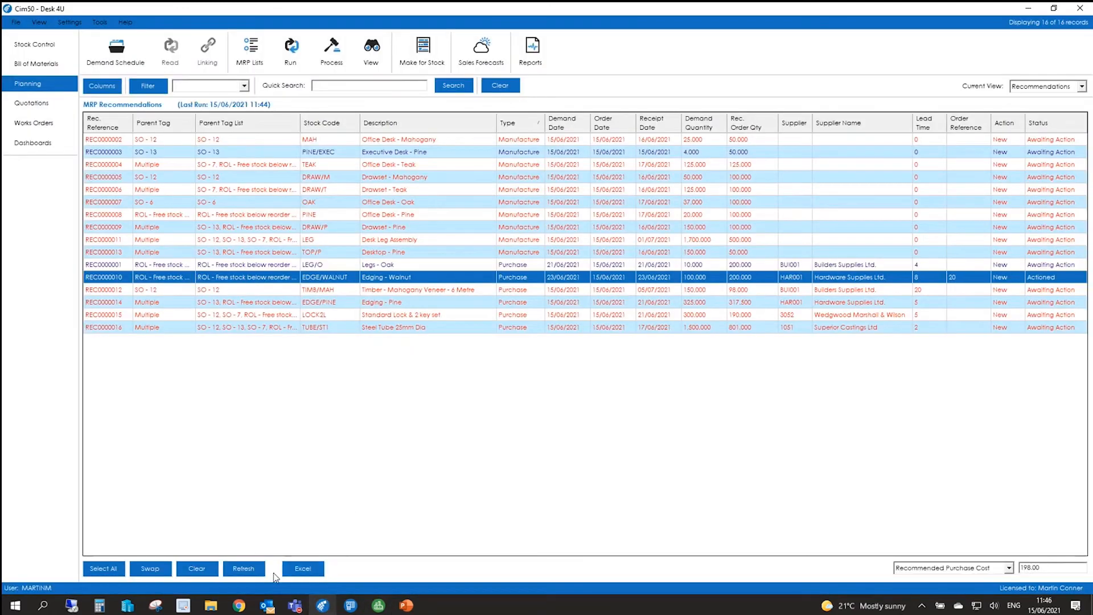
{"action": "left_click", "coordinate": [199, 155]}
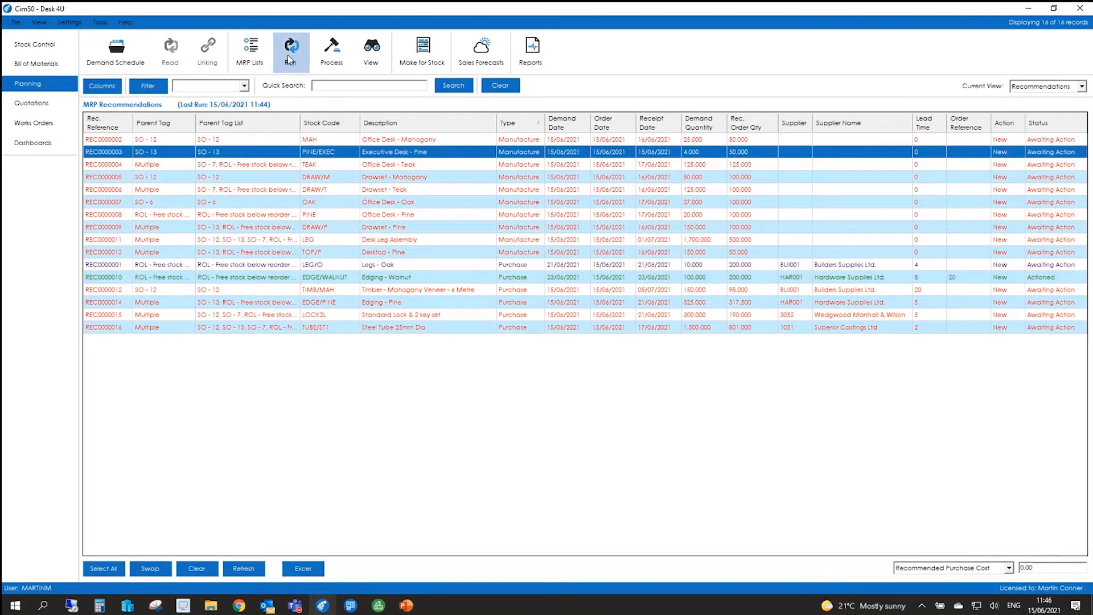
{"action": "left_click", "coordinate": [332, 52]}
{"action": "left_click", "coordinate": [336, 83]}
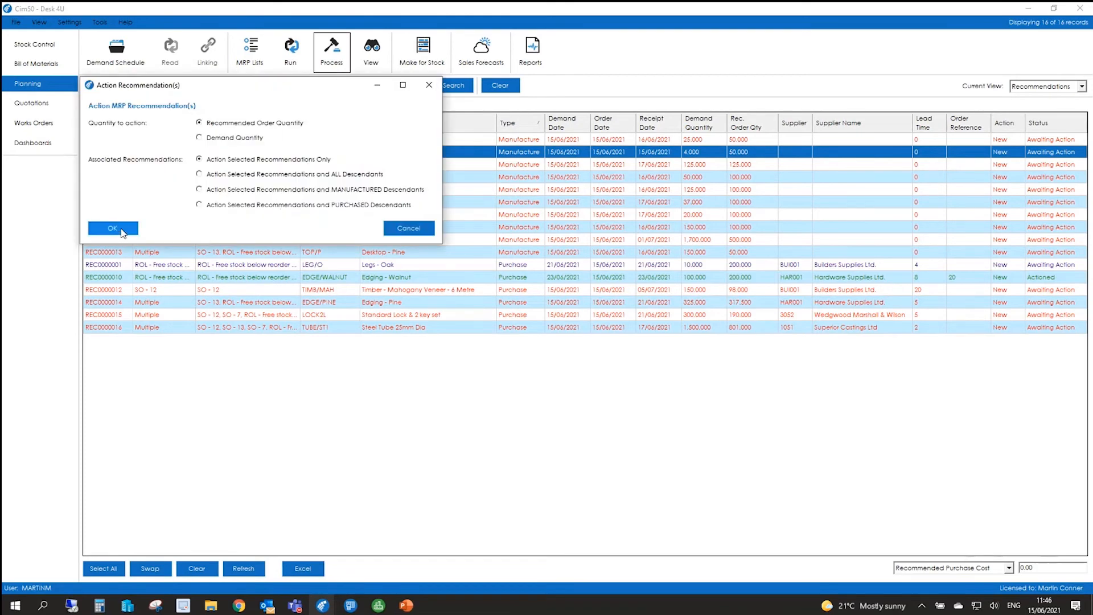
{"action": "left_click", "coordinate": [123, 230]}
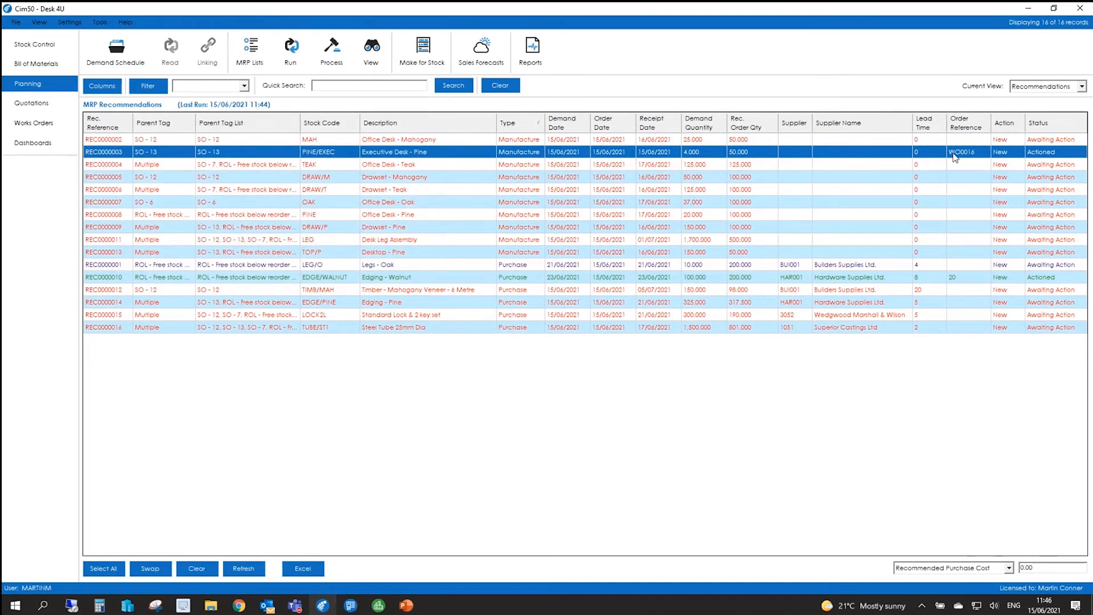
{"action": "left_click", "coordinate": [25, 129]}
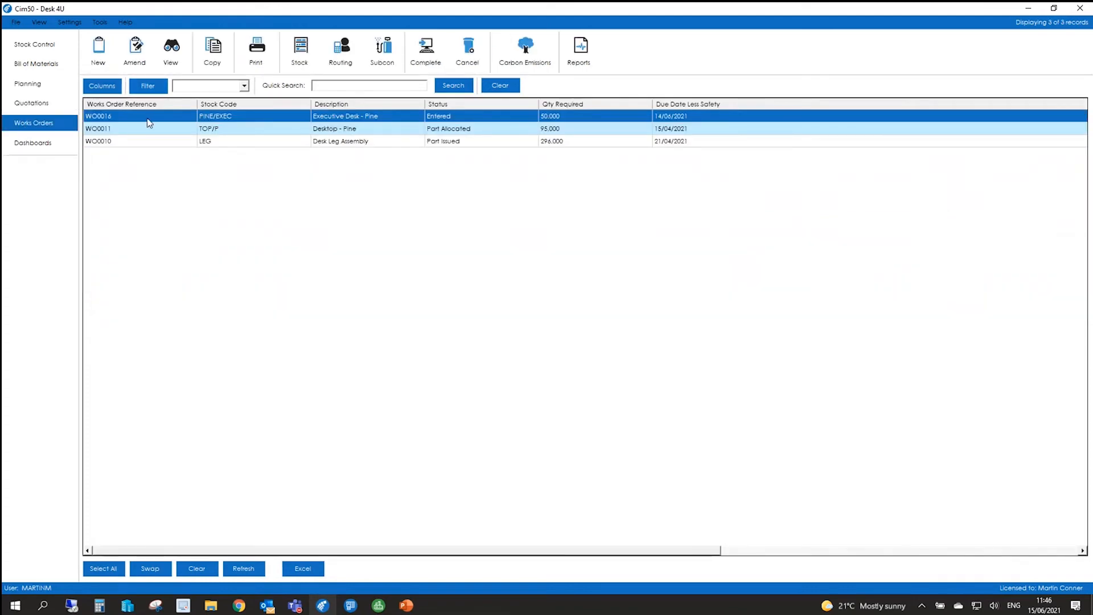
Preview the Route Card, Picking List and Works Order Label for the PINE/EXEC works order, and review the label and enlarged picking list.
{"action": "left_click", "coordinate": [259, 57]}
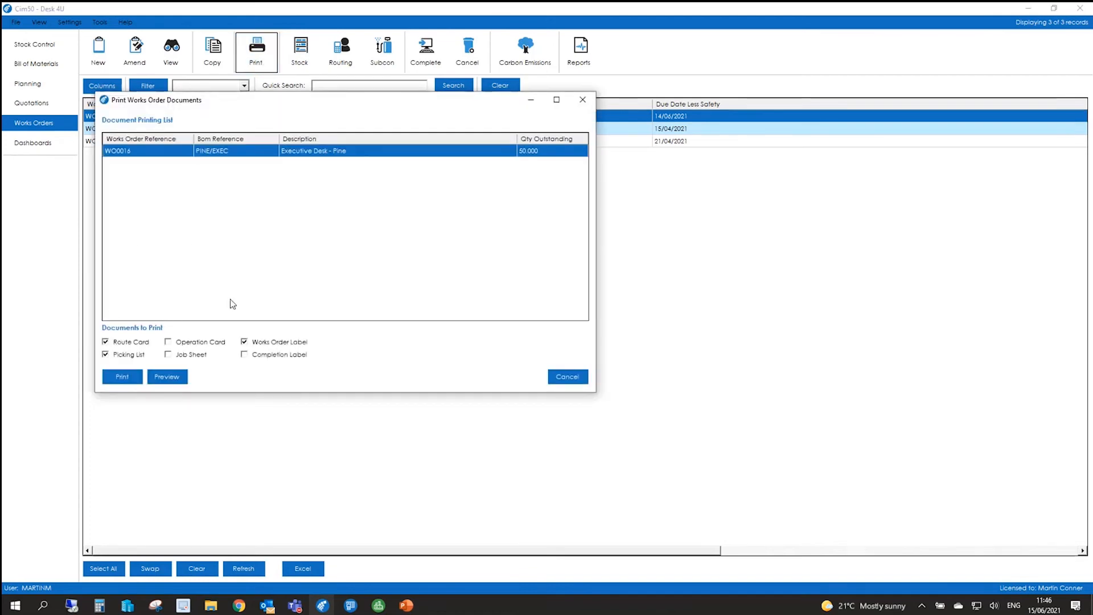
{"action": "left_click", "coordinate": [167, 377]}
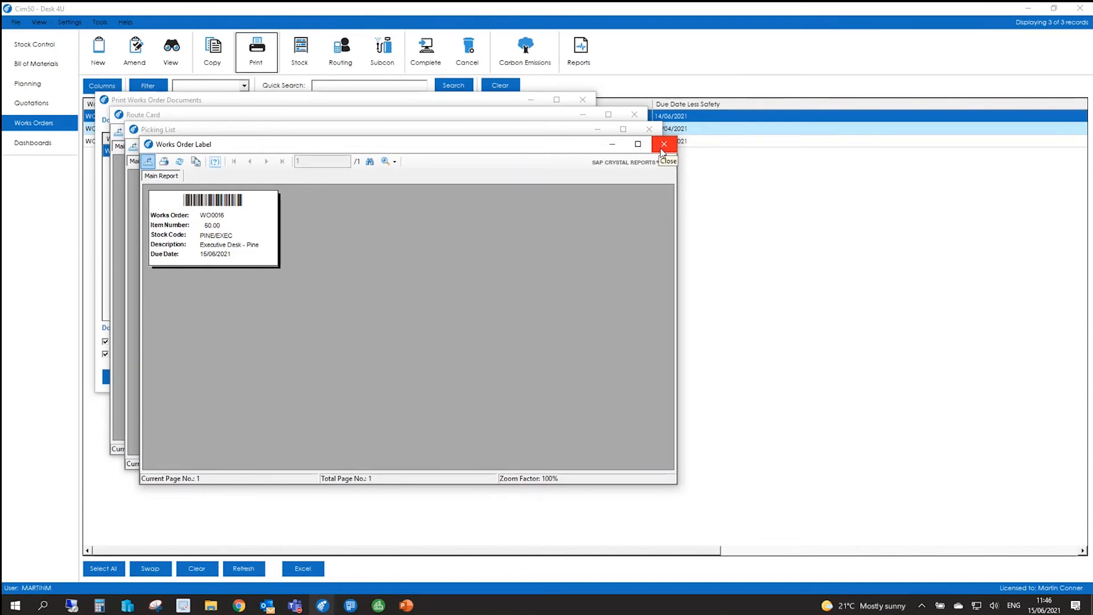
{"action": "left_click", "coordinate": [164, 197]}
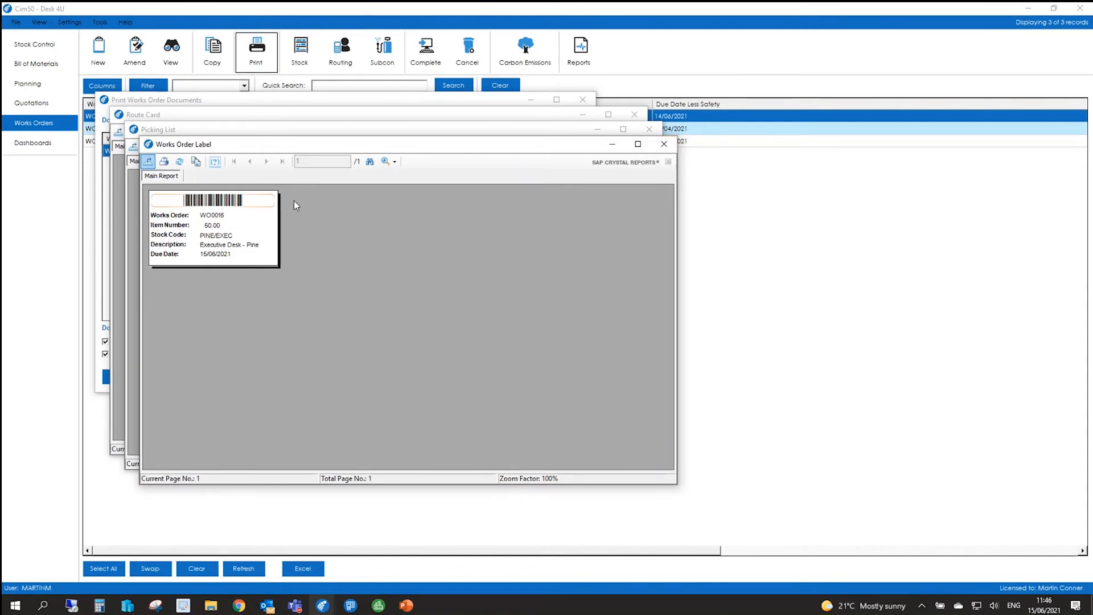
{"action": "left_click", "coordinate": [669, 149]}
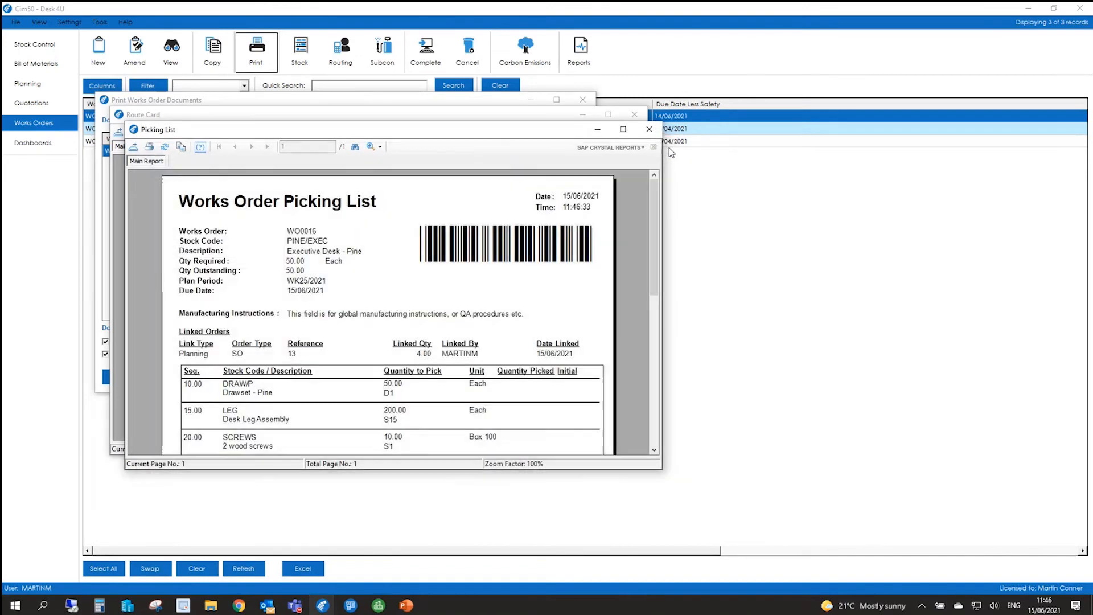
{"action": "left_click", "coordinate": [623, 130]}
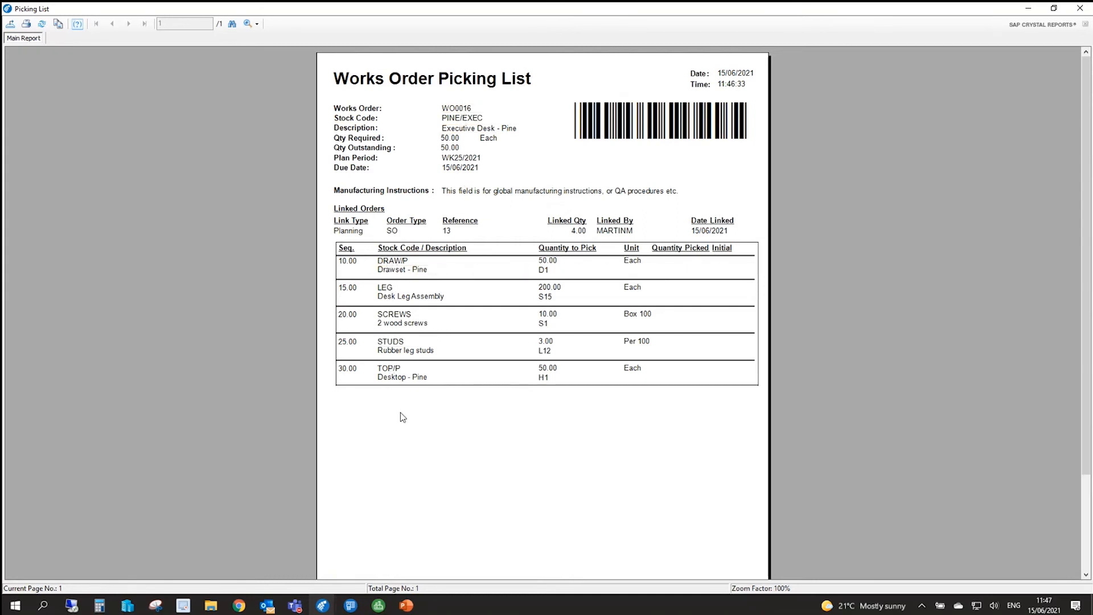
{"action": "left_click", "coordinate": [1081, 10]}
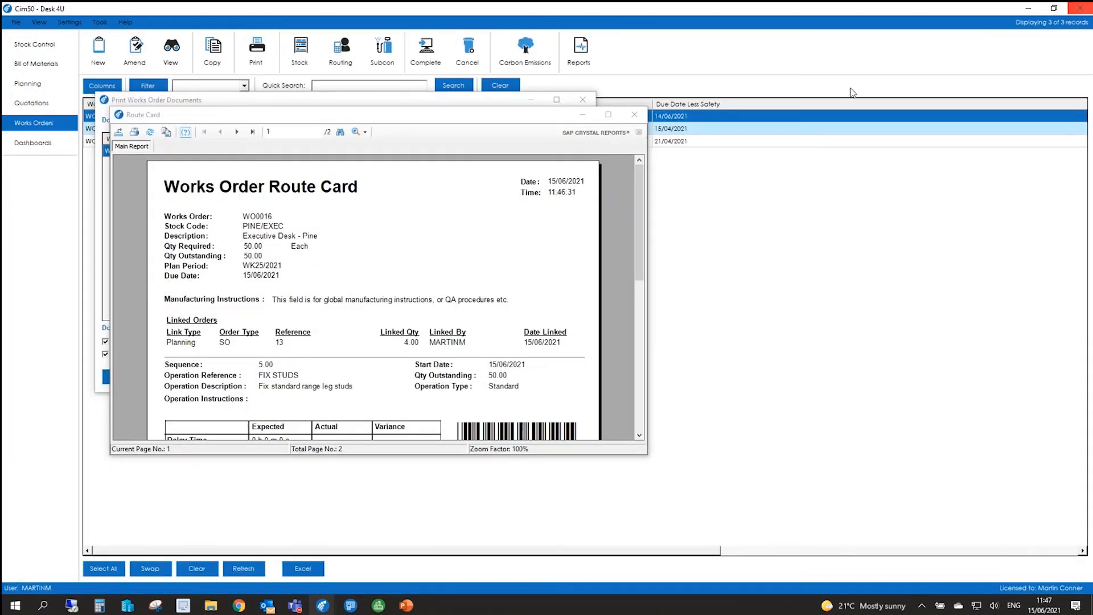
Enlarge the Works Order Route Card preview, review its operations and barcodes, and close the works order document printing.
{"action": "left_click", "coordinate": [608, 116]}
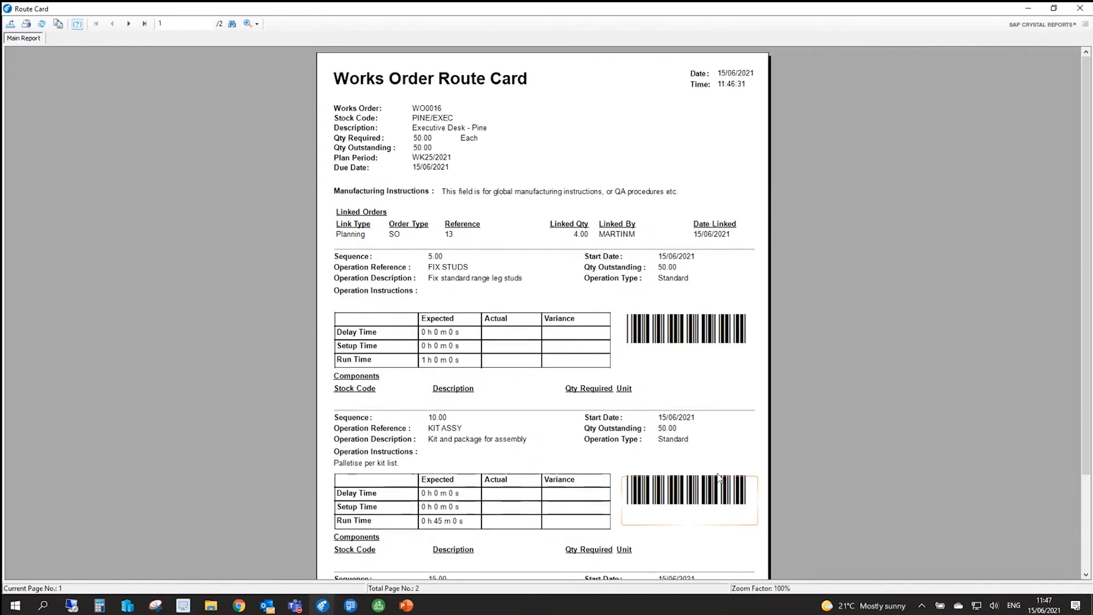
{"action": "scroll", "coordinate": [720, 477], "scroll_direction": "down", "scroll_amount": 3}
{"action": "scroll", "coordinate": [720, 473], "scroll_direction": "up", "scroll_amount": 3}
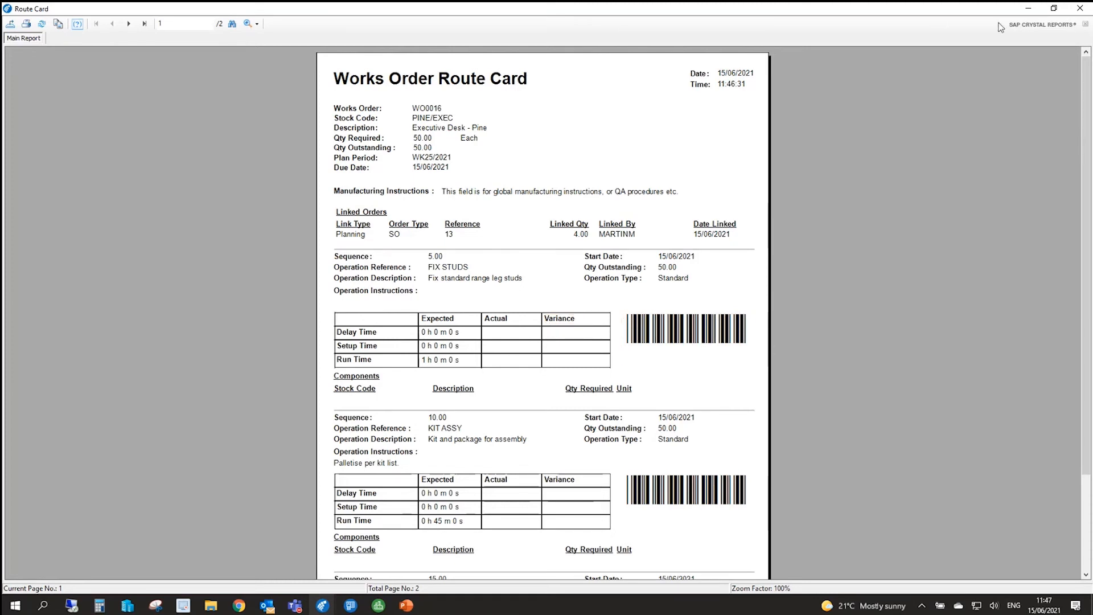
{"action": "left_click", "coordinate": [1079, 8]}
{"action": "left_click", "coordinate": [567, 376]}
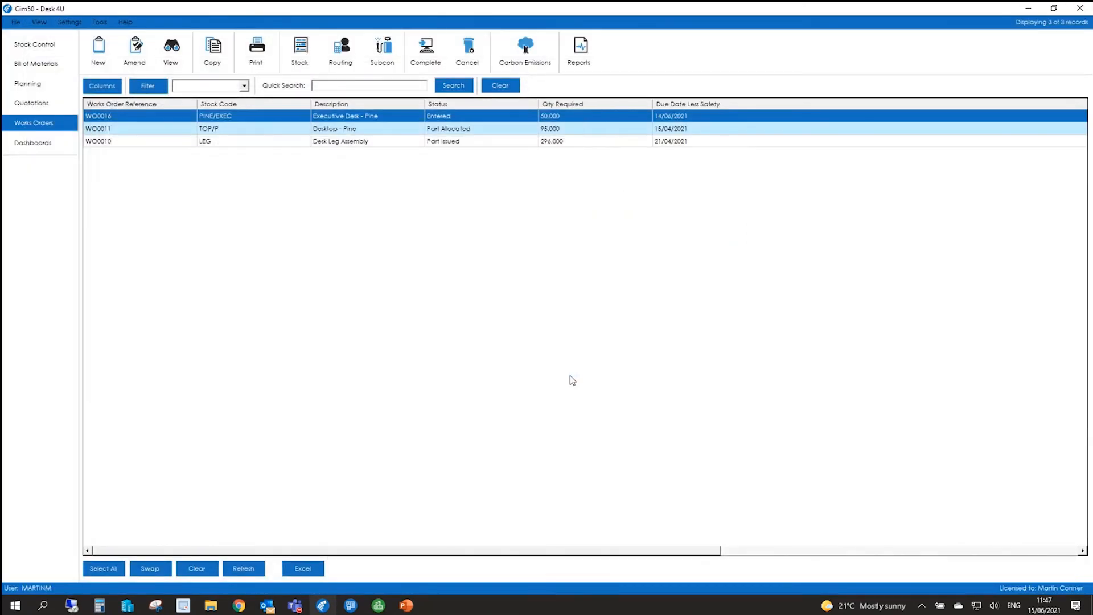
Run a trial kit on the PINE/EXEC works order.
{"action": "left_click", "coordinate": [303, 47]}
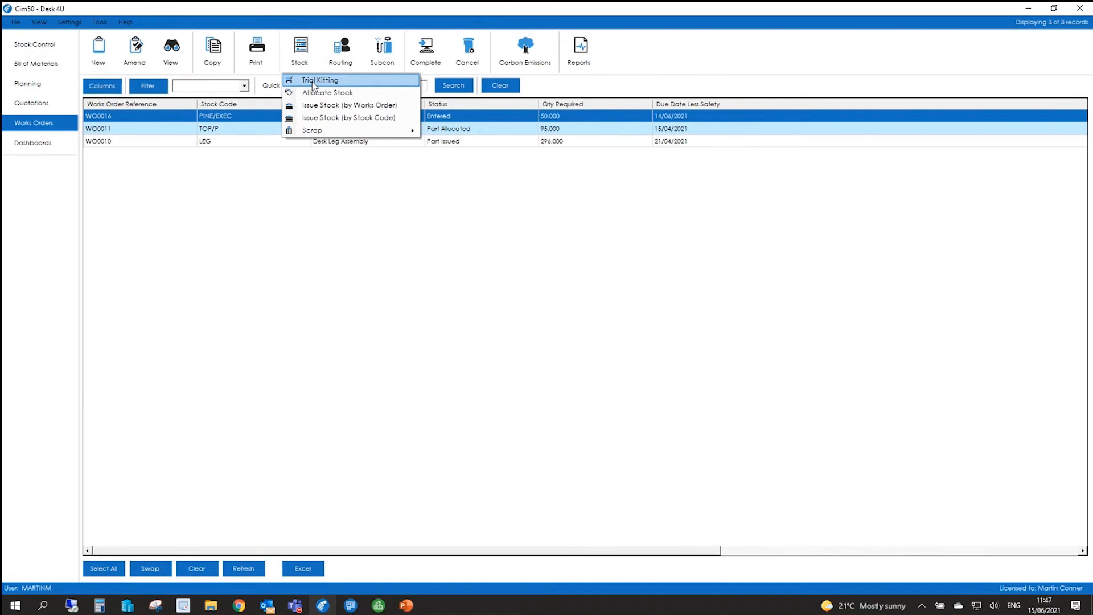
{"action": "left_click", "coordinate": [312, 80]}
{"action": "left_click", "coordinate": [626, 179]}
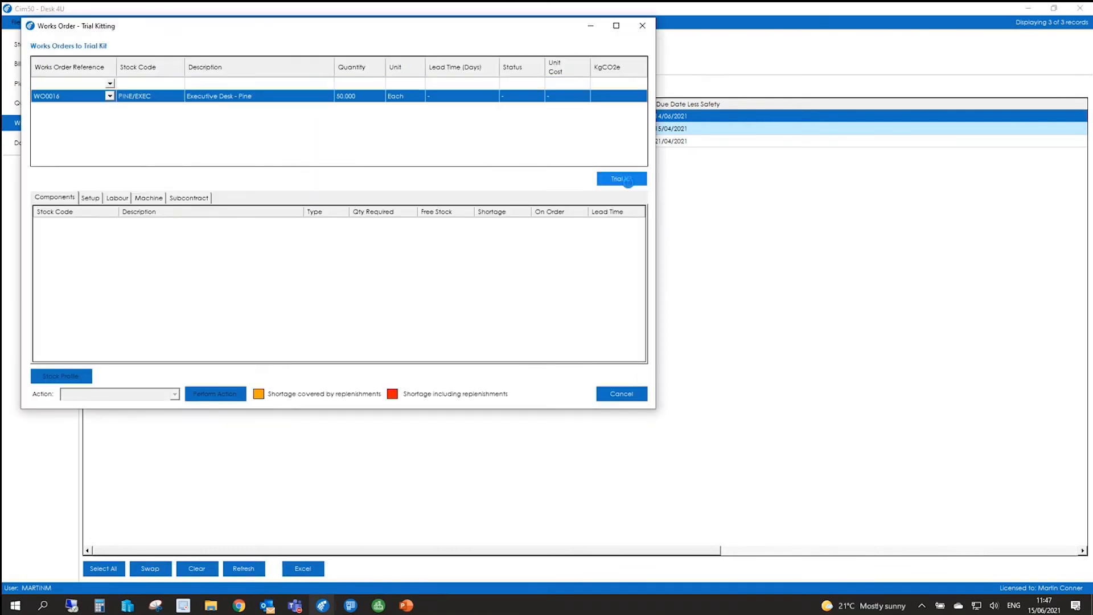
Examine the TOP/P, TIMB/OAK and EDGE/PINE component lines and the available follow-up actions, and close trial kitting without any action.
{"action": "left_click", "coordinate": [123, 301]}
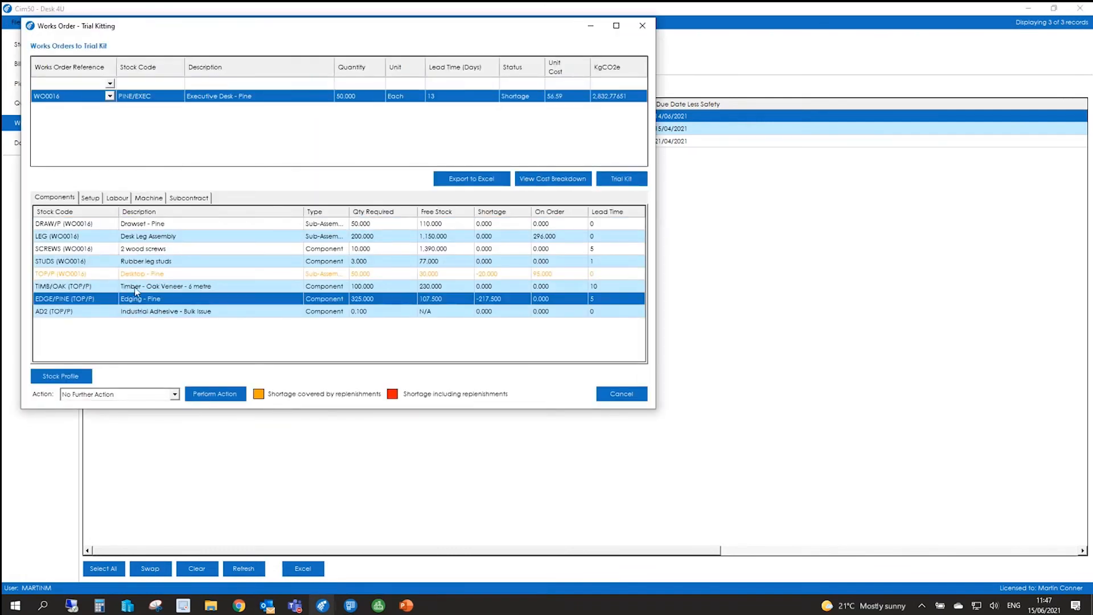
{"action": "left_click", "coordinate": [139, 276]}
{"action": "left_click", "coordinate": [142, 298]}
{"action": "left_click", "coordinate": [142, 276]}
{"action": "left_click", "coordinate": [145, 289]}
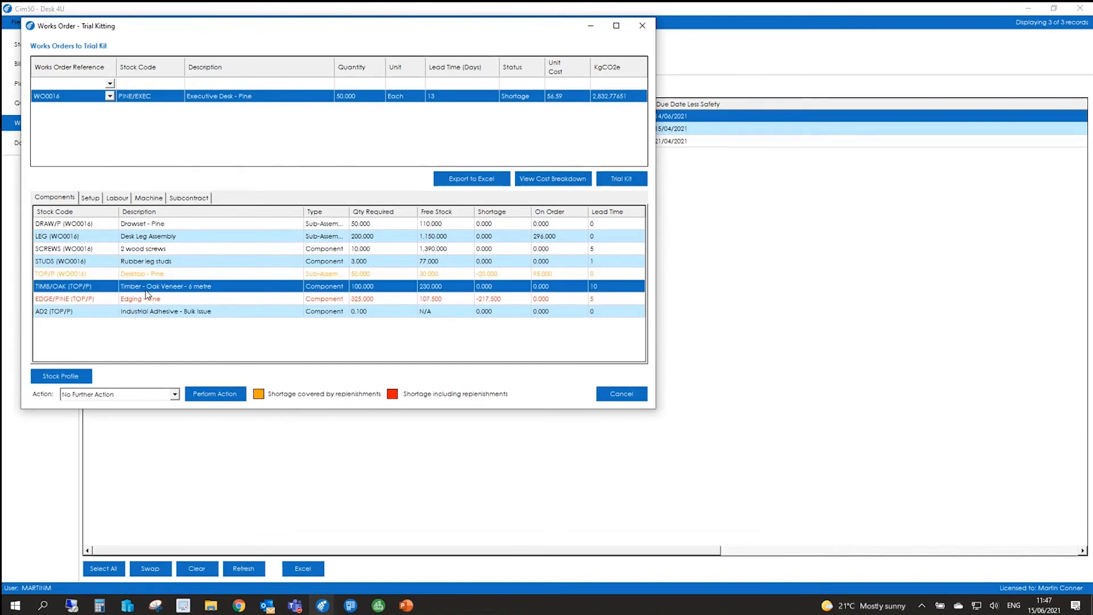
{"action": "left_click", "coordinate": [147, 297]}
{"action": "left_click", "coordinate": [129, 397]}
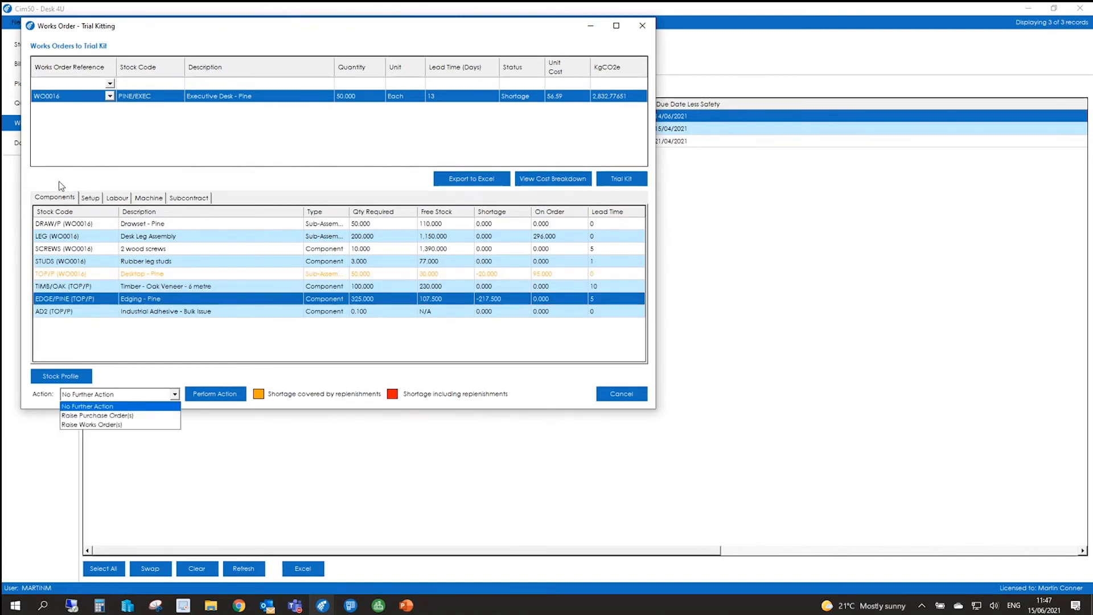
{"action": "left_click", "coordinate": [641, 399]}
{"action": "left_click", "coordinate": [642, 399]}
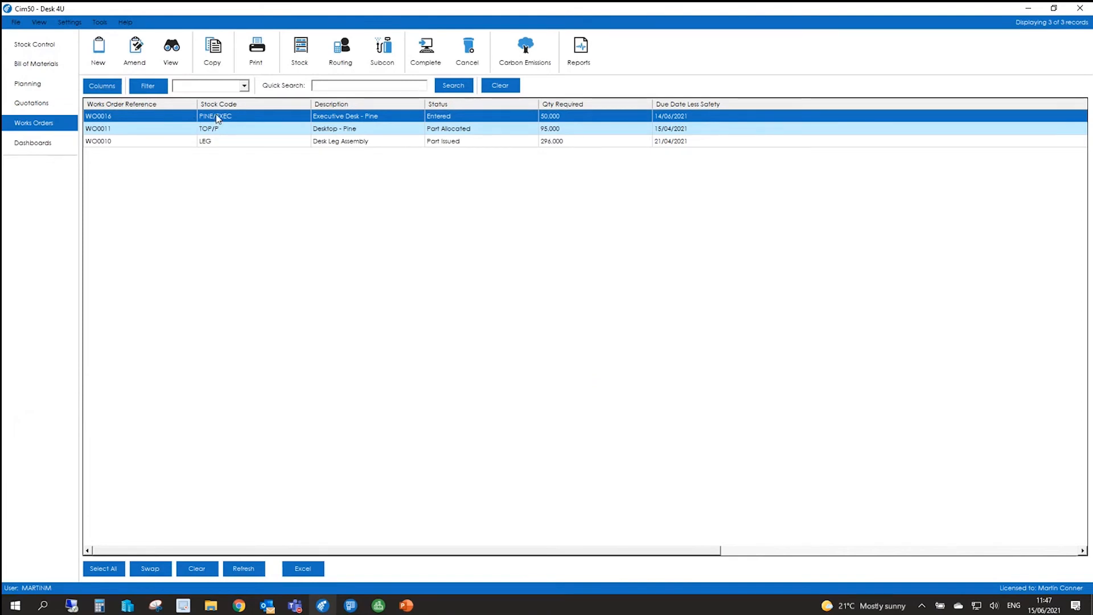
Allocate as much stock as possible to the PINE/EXEC works order.
{"action": "left_click", "coordinate": [299, 51]}
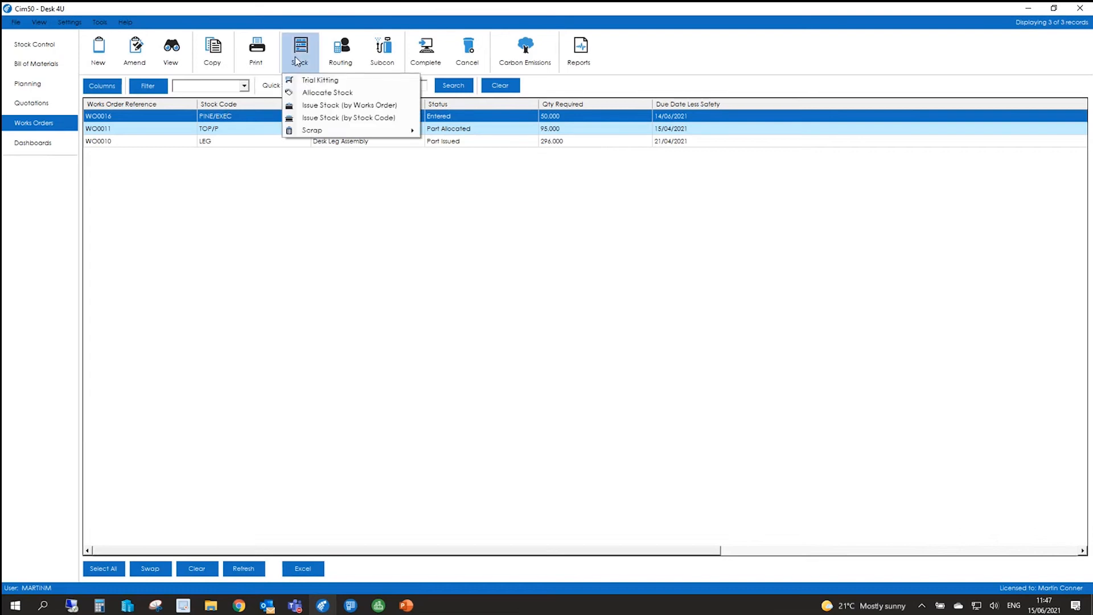
{"action": "left_click", "coordinate": [317, 93]}
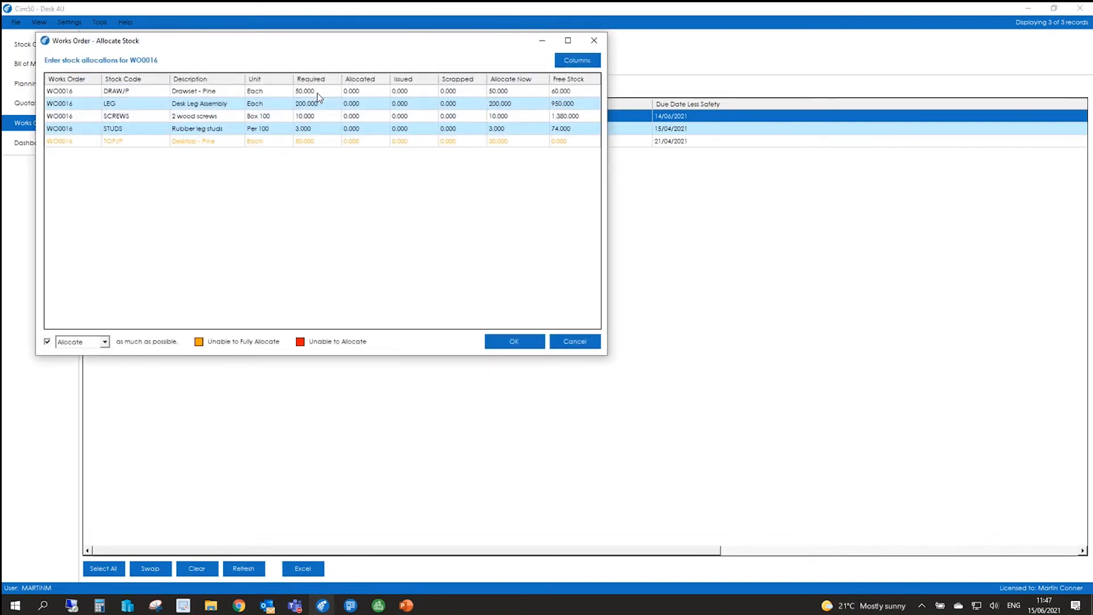
{"action": "left_click", "coordinate": [106, 342]}
{"action": "left_click", "coordinate": [108, 345]}
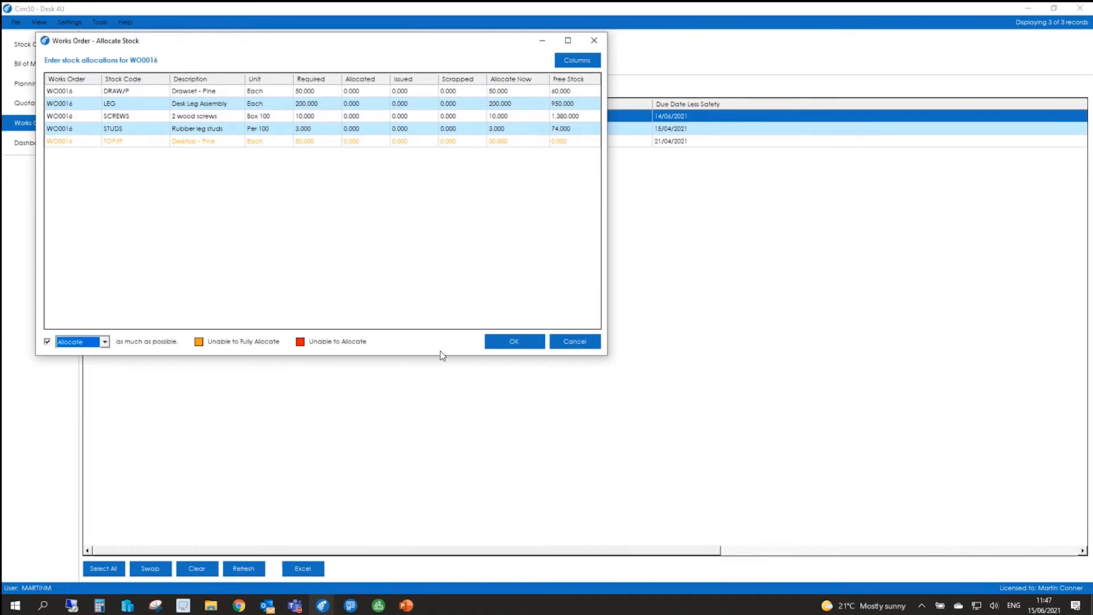
{"action": "left_click", "coordinate": [514, 341]}
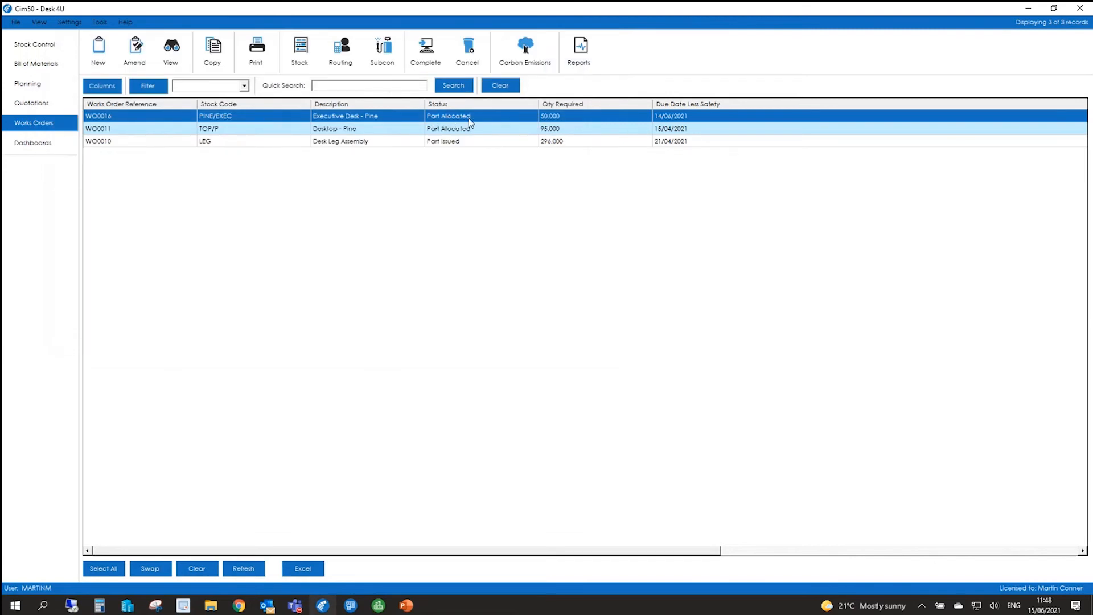
Issue stock to the PINE/EXEC works order as fully as possible, confirming FIFO batches for DRAW/P (50) and LEG (200).
{"action": "left_click", "coordinate": [300, 50]}
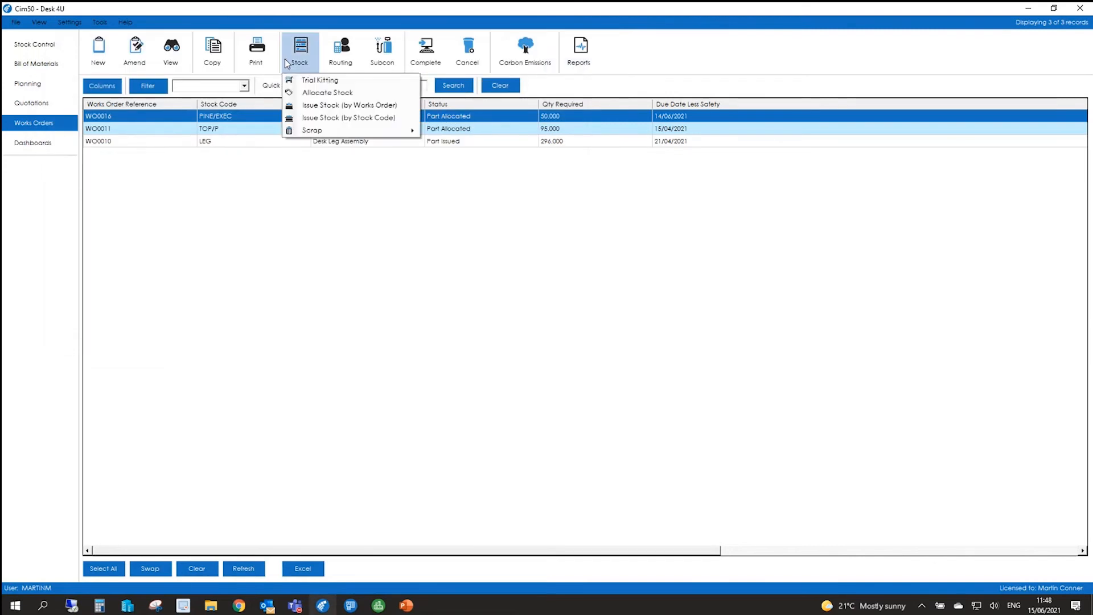
{"action": "left_click", "coordinate": [322, 109]}
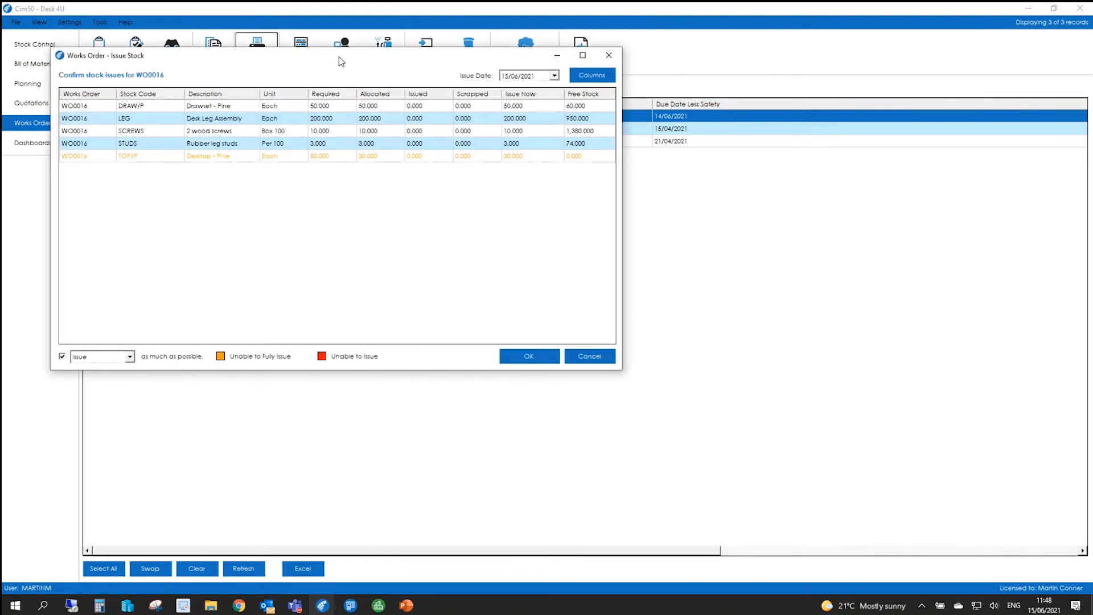
{"action": "left_click", "coordinate": [528, 358]}
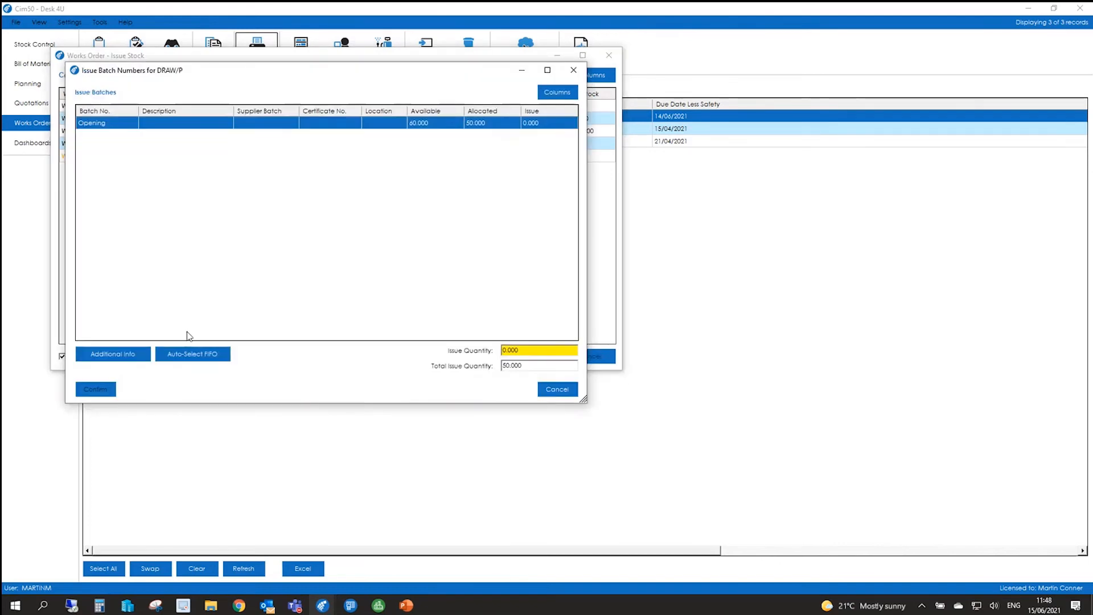
{"action": "left_click", "coordinate": [191, 354]}
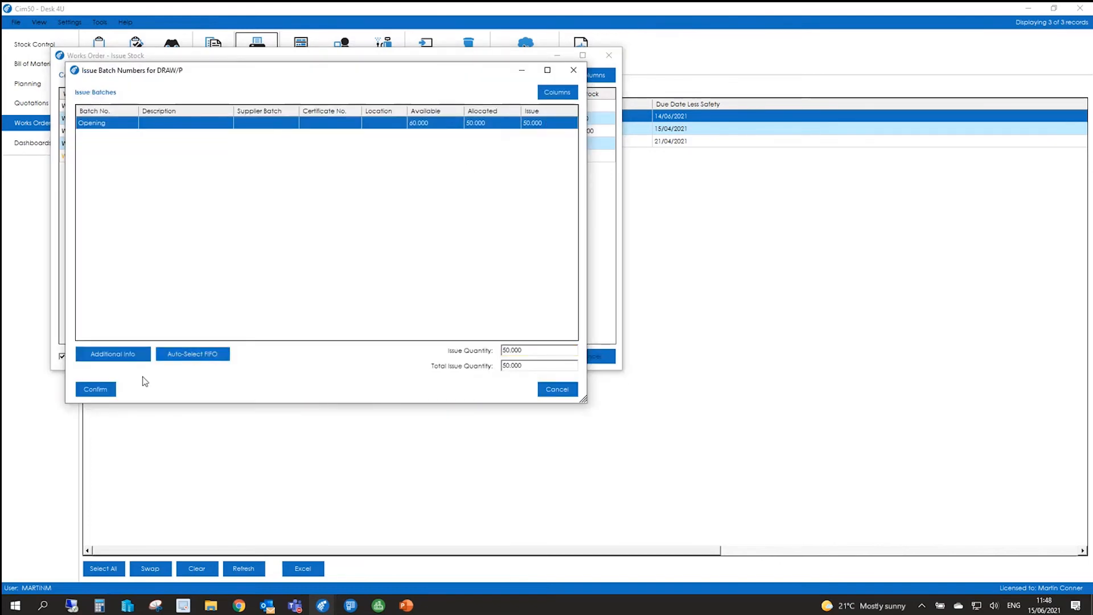
{"action": "left_click", "coordinate": [91, 392]}
{"action": "left_click", "coordinate": [184, 371]}
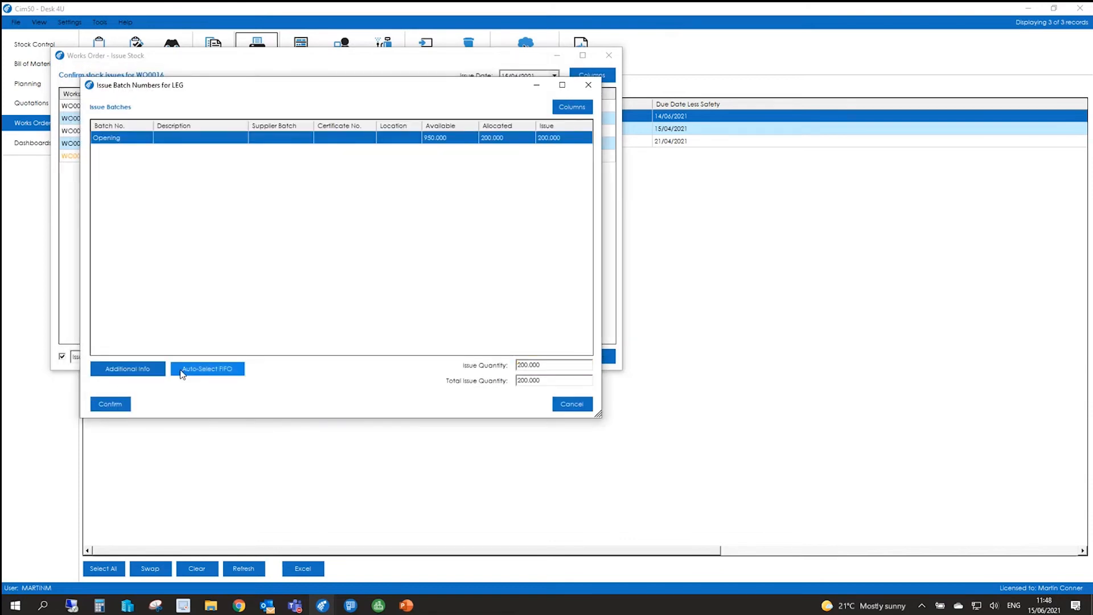
{"action": "left_click", "coordinate": [121, 404]}
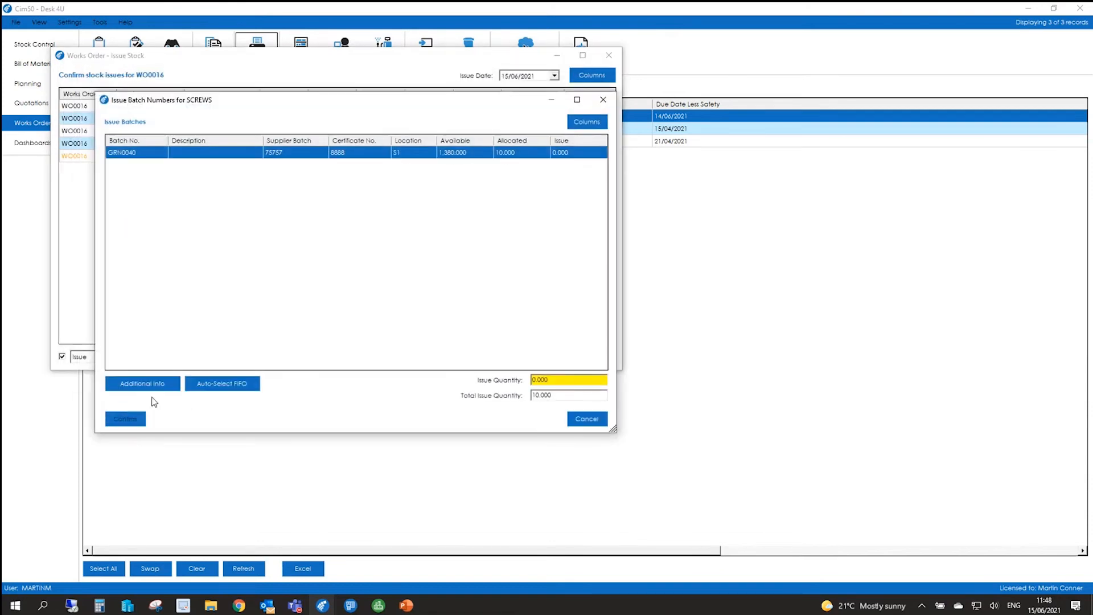
Confirm FIFO batches for SCREWS (10), STUDS (3) and TOP/P (30) to finish the stock issue.
{"action": "left_click", "coordinate": [217, 385]}
{"action": "left_click", "coordinate": [127, 419]}
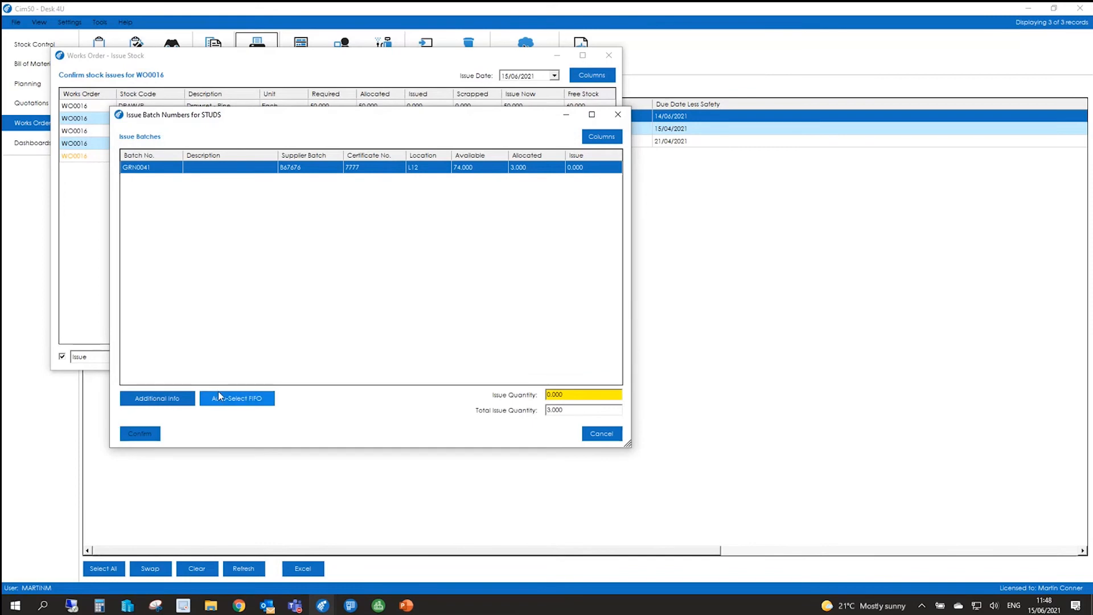
{"action": "left_click", "coordinate": [218, 397]}
{"action": "left_click", "coordinate": [145, 432]}
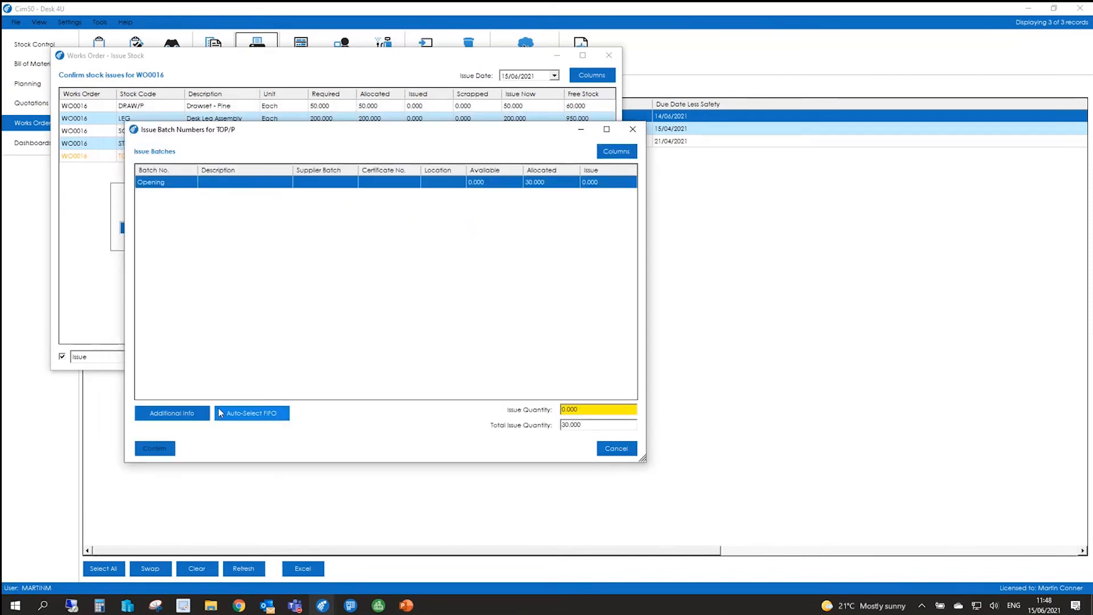
{"action": "left_click", "coordinate": [250, 413]}
{"action": "left_click", "coordinate": [155, 448]}
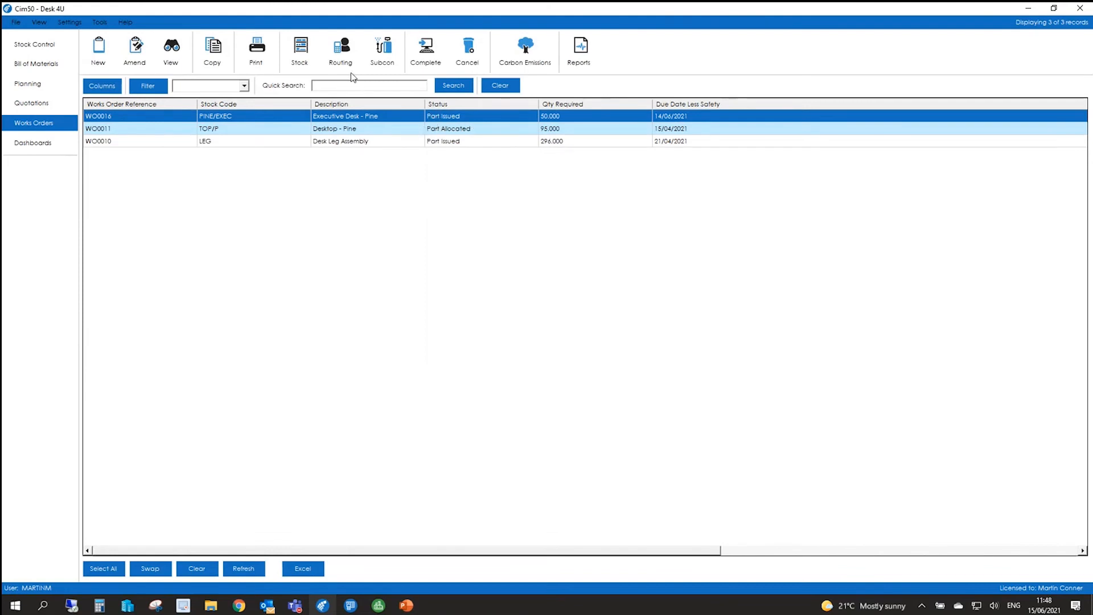
{"action": "left_click", "coordinate": [341, 54]}
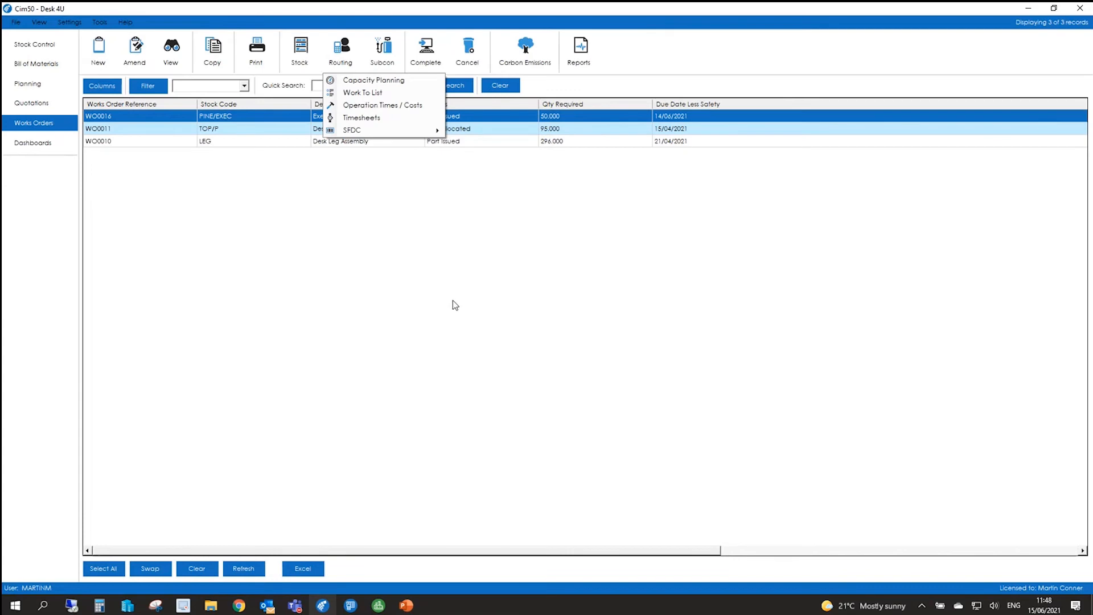
{"action": "left_click", "coordinate": [313, 251]}
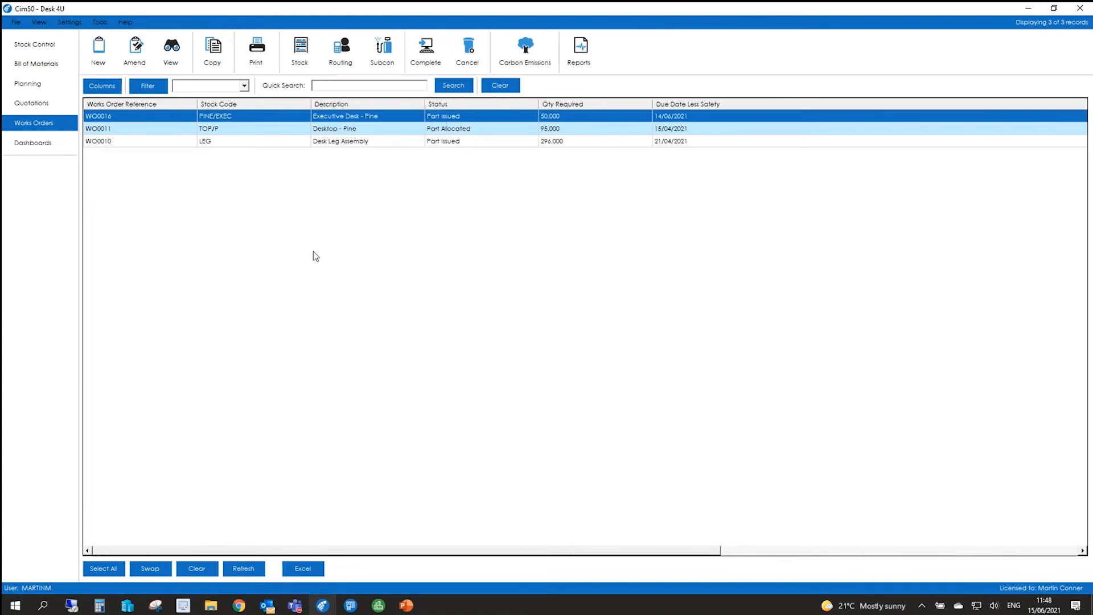
Complete 30 PINE/EXEC desks without quarantine, accepting the expected operation and subcontract costs, and allocate 4 to the linked Smith Ltd. sales order.
{"action": "left_click", "coordinate": [427, 46]}
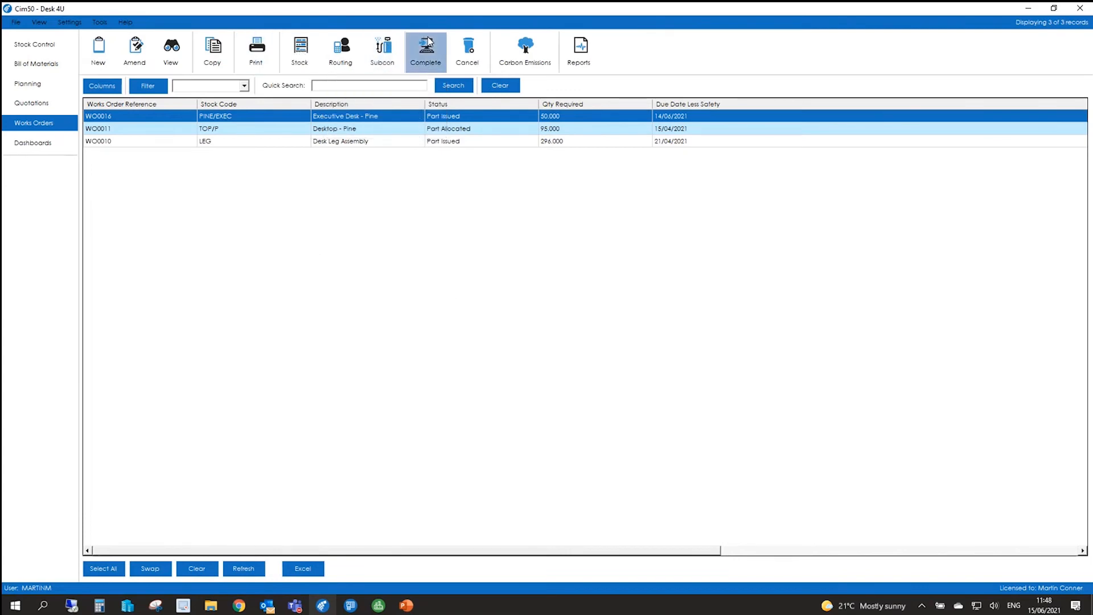
{"action": "left_click_drag", "start_coordinate": [487, 149], "coordinate": [547, 73]}
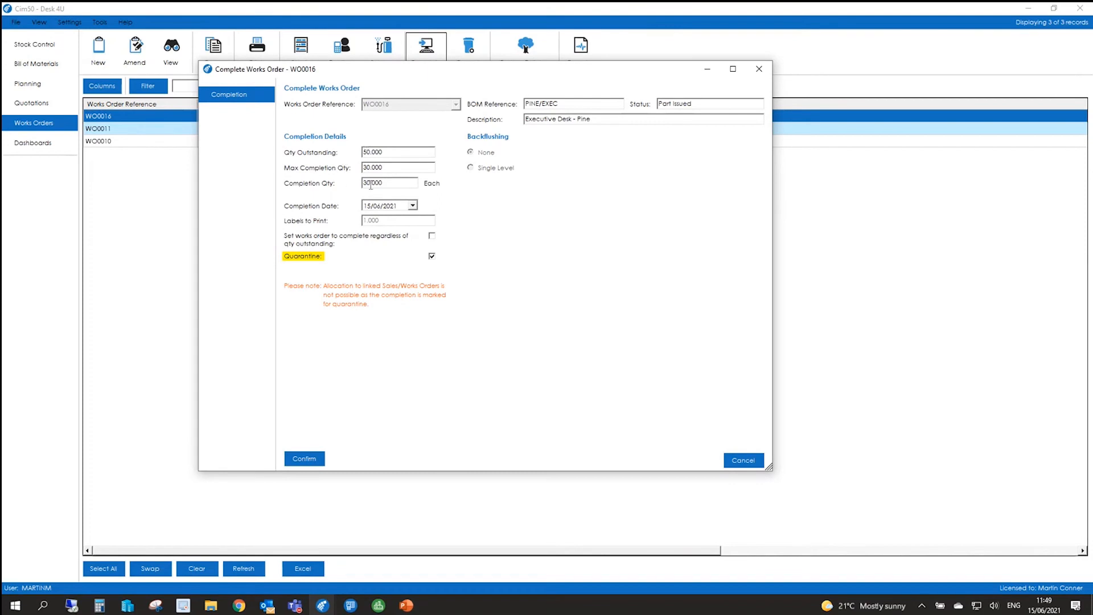
{"action": "left_click_drag", "start_coordinate": [449, 74], "coordinate": [424, 163]}
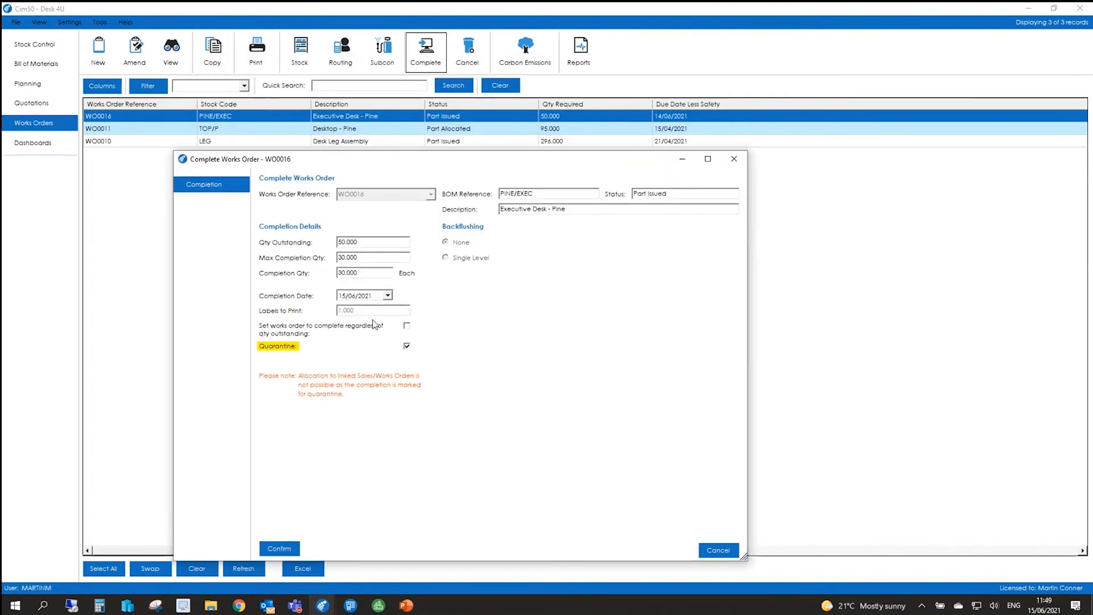
{"action": "left_click", "coordinate": [411, 346]}
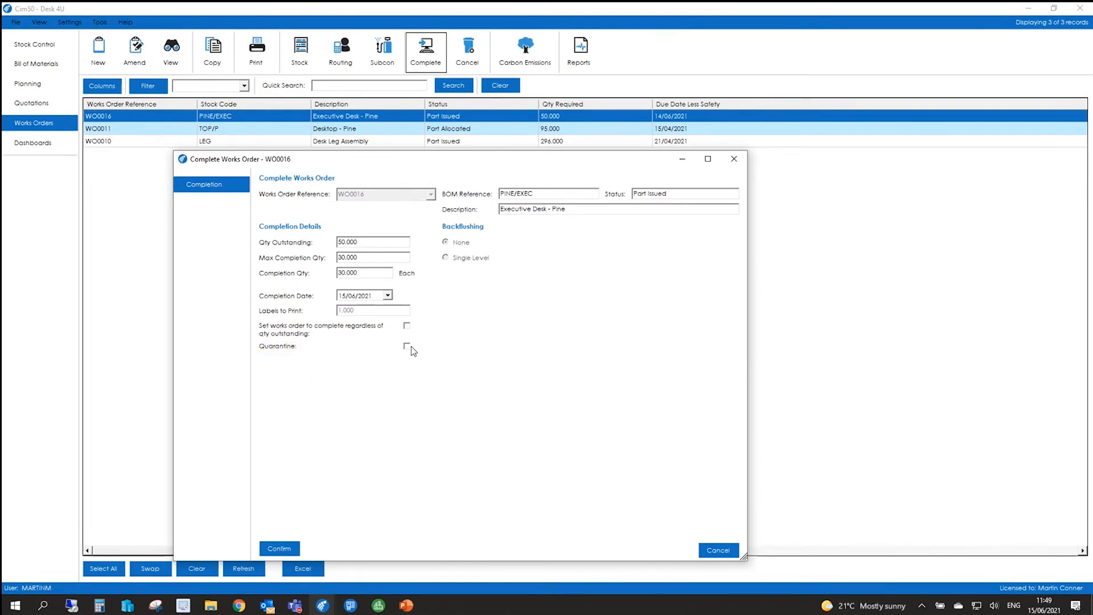
{"action": "left_click", "coordinate": [291, 550]}
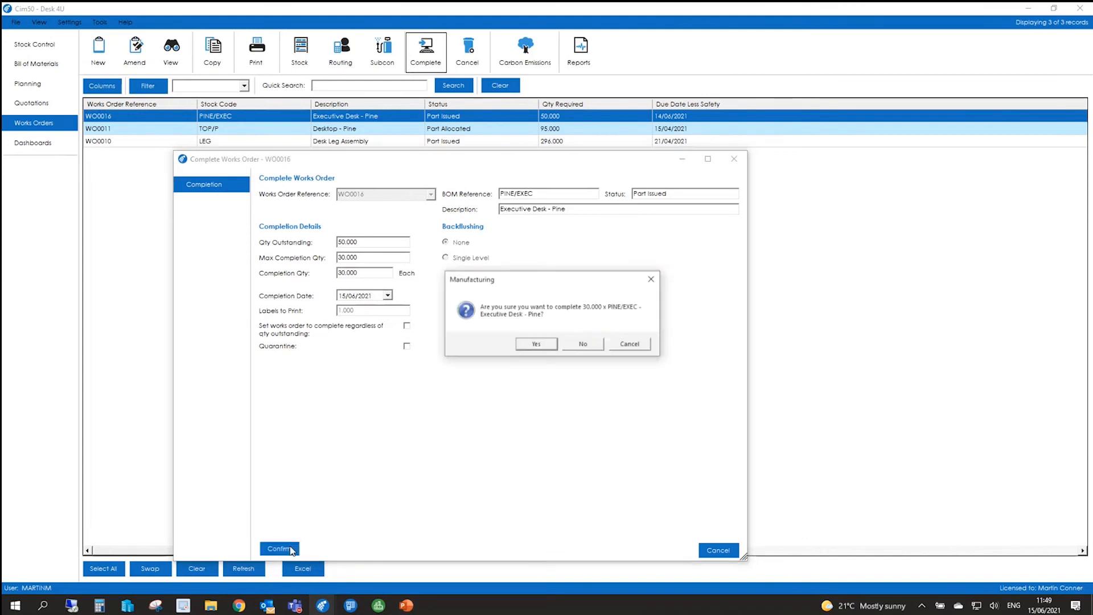
{"action": "left_click", "coordinate": [555, 346]}
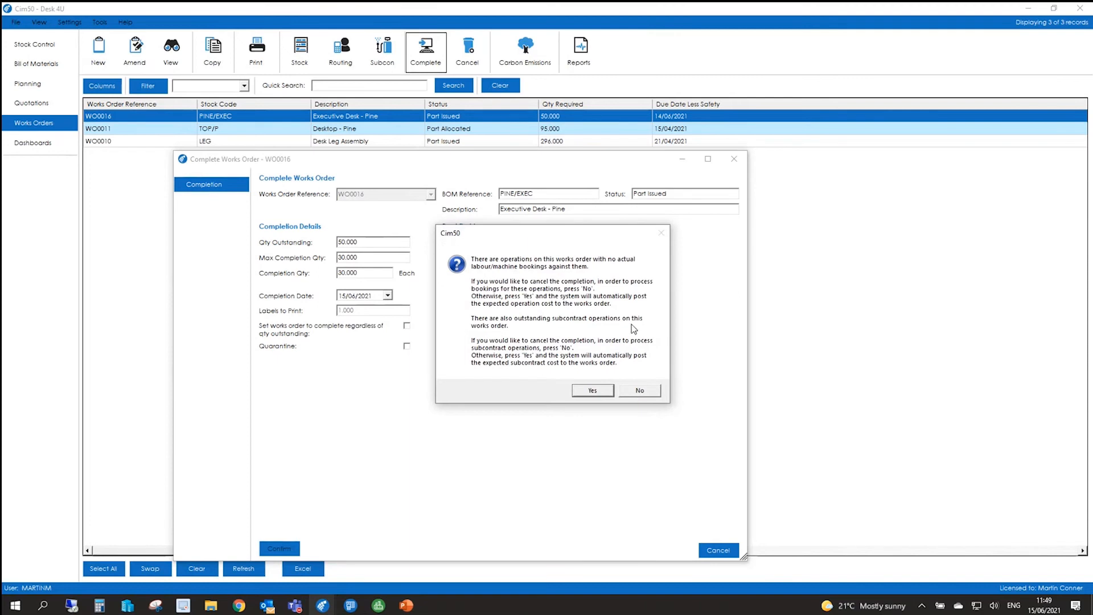
{"action": "left_click", "coordinate": [593, 391]}
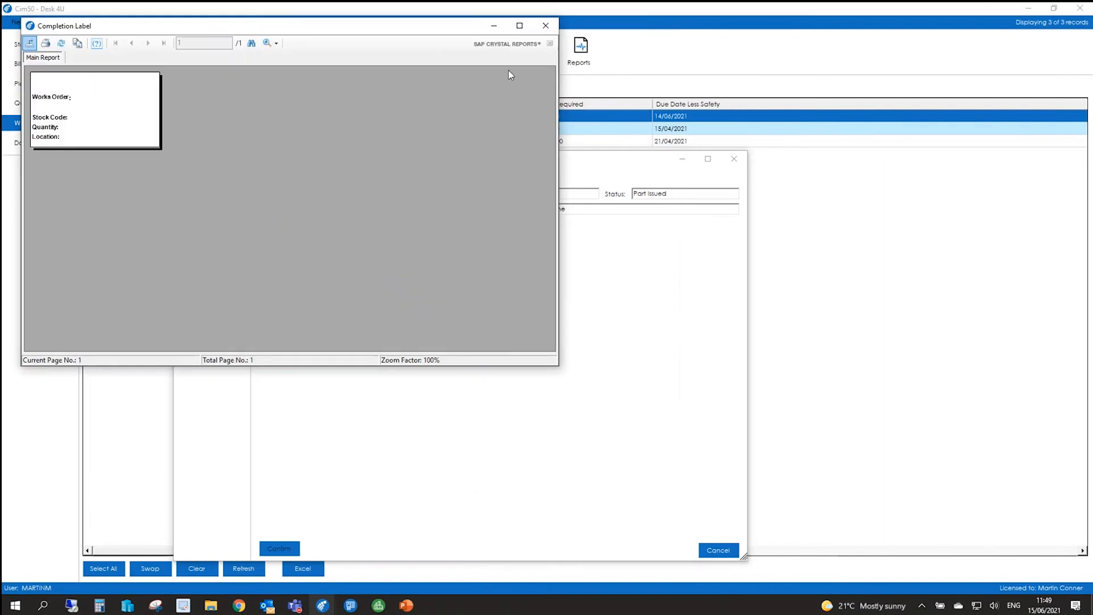
{"action": "left_click", "coordinate": [547, 26]}
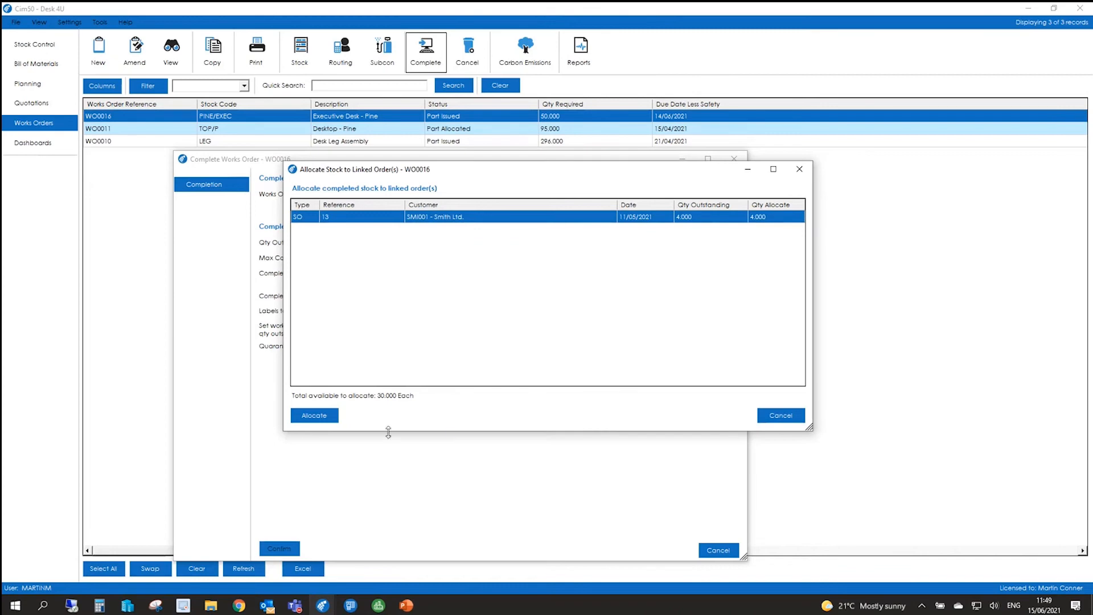
{"action": "left_click", "coordinate": [326, 416]}
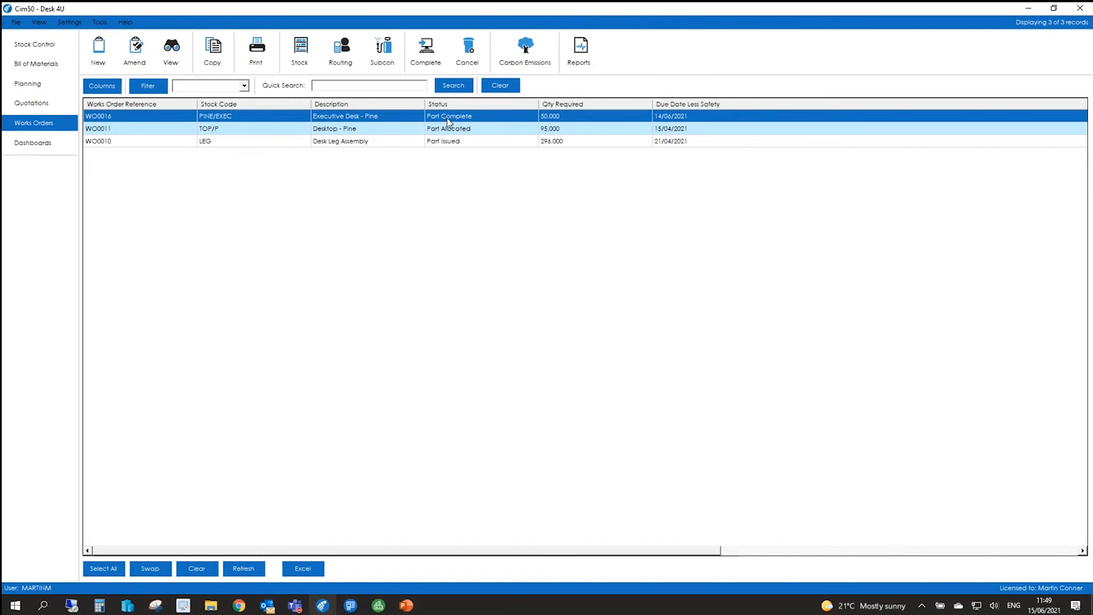
Start a new despatch delivery note in stock control and display all sales order lines for product code oak.
{"action": "left_click", "coordinate": [25, 47]}
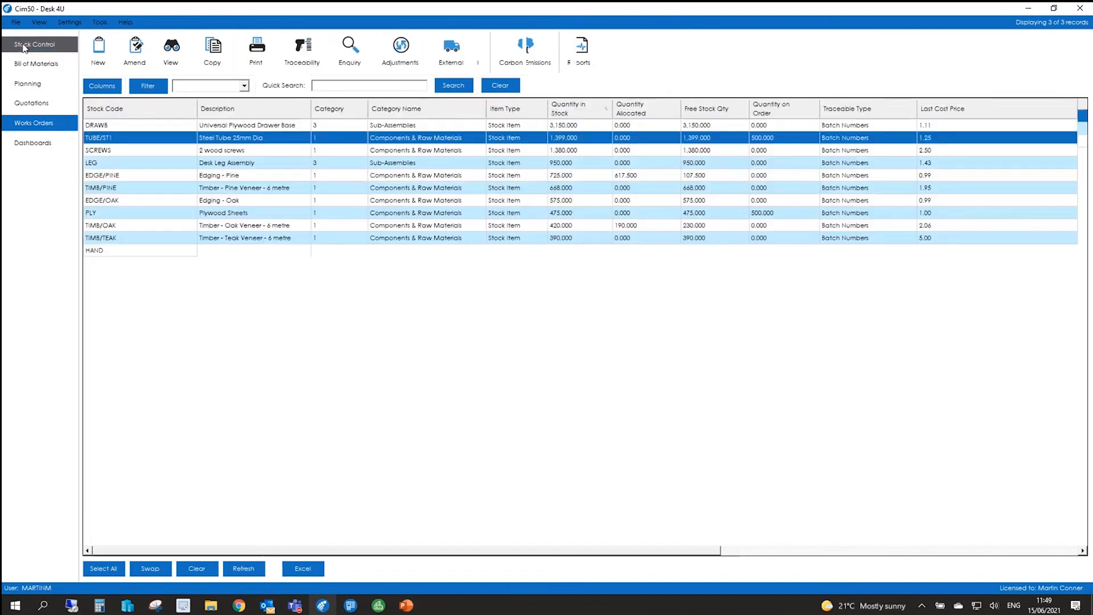
{"action": "left_click", "coordinate": [455, 53]}
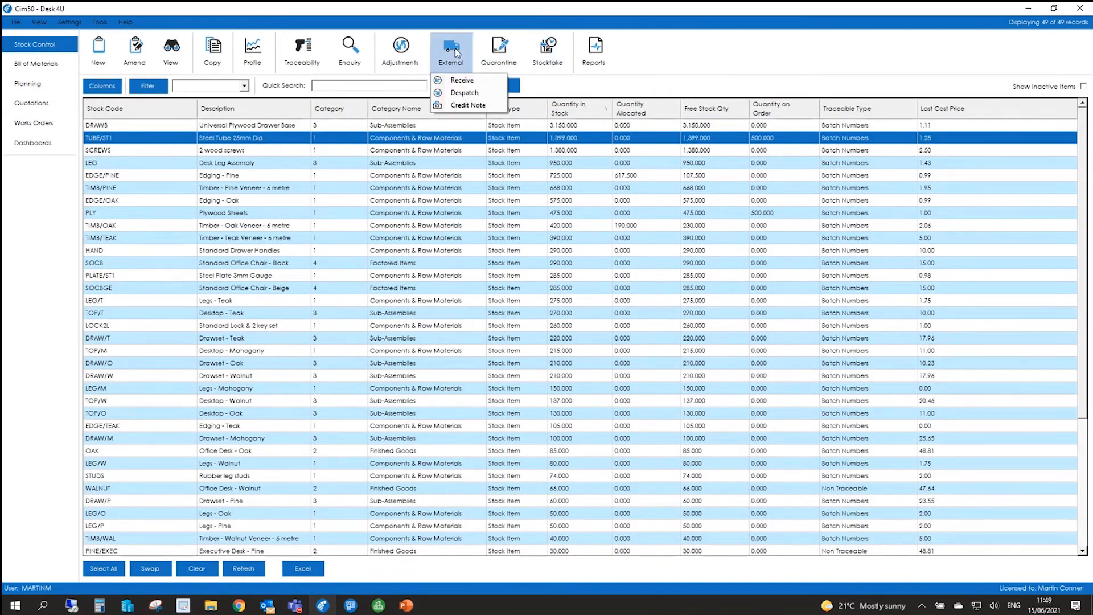
{"action": "left_click", "coordinate": [469, 94]}
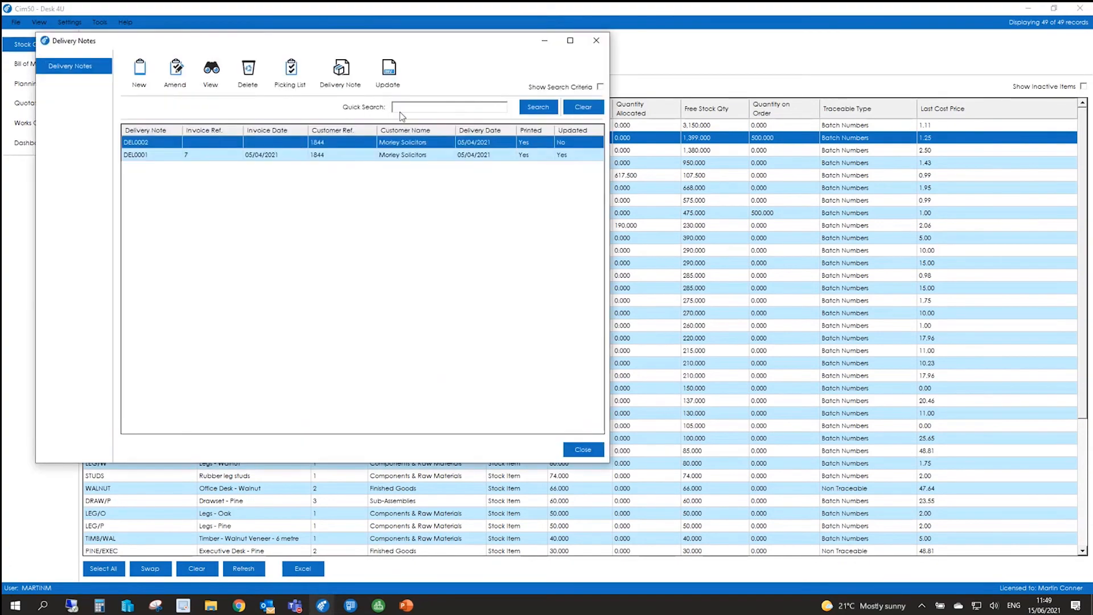
{"action": "left_click", "coordinate": [142, 71]}
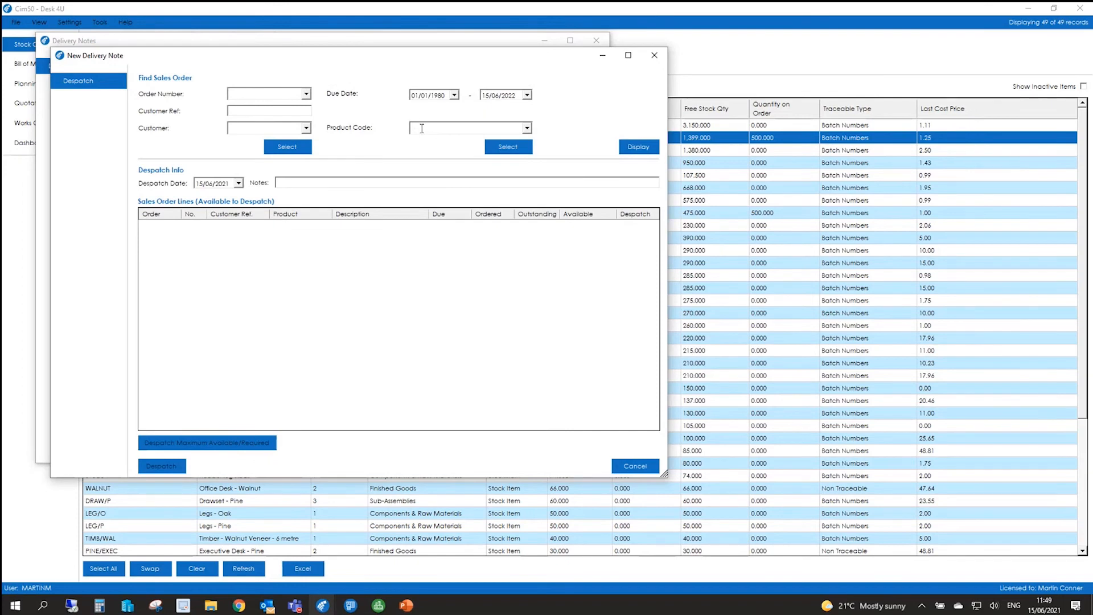
{"action": "type", "text": "k"}
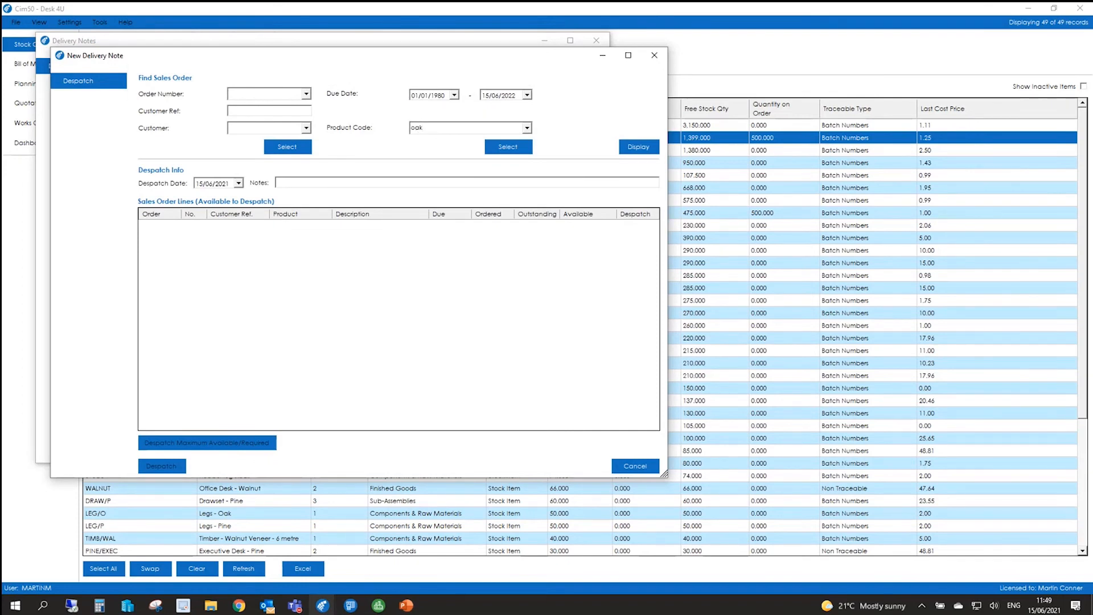
{"action": "key", "text": "Tab"}
{"action": "left_click", "coordinate": [646, 151]}
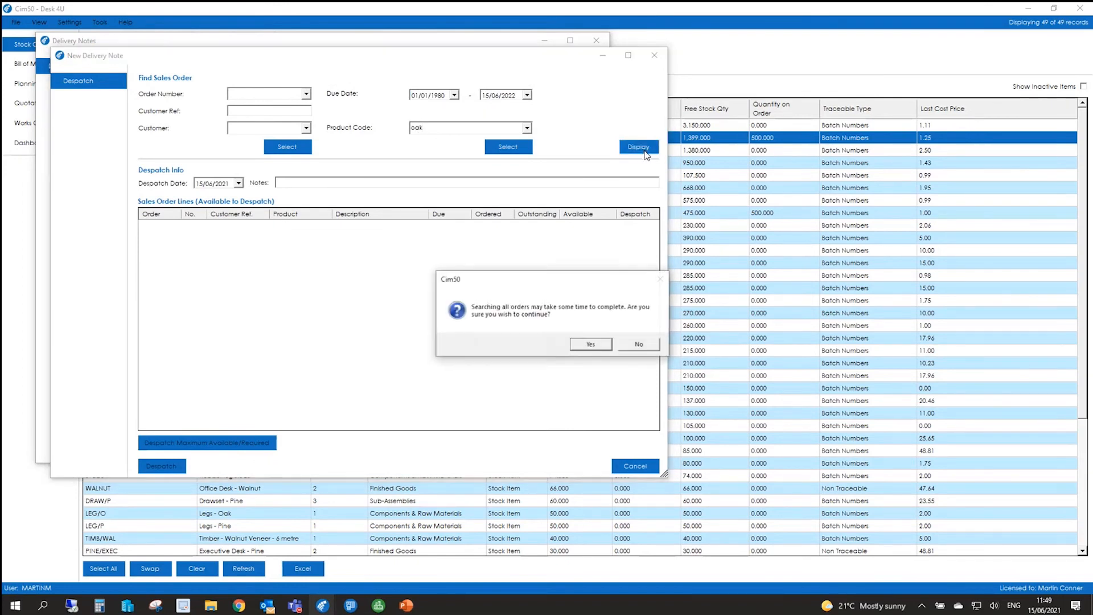
{"action": "left_click", "coordinate": [599, 349]}
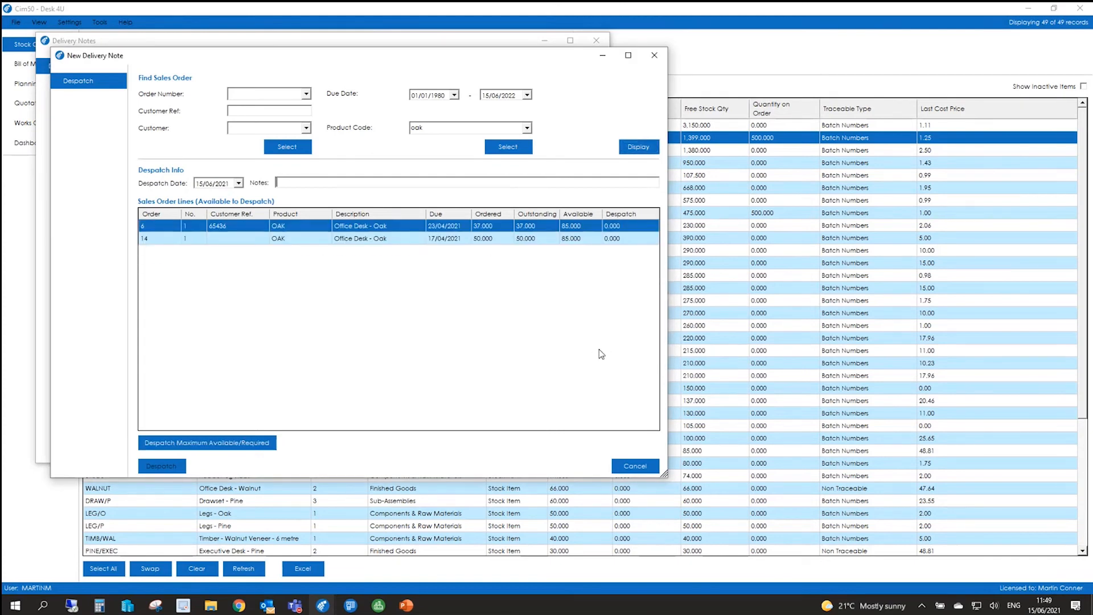
Set the line with 37 OAK desks outstanding to despatch 37 from batch OAK0054UK.
{"action": "left_click", "coordinate": [617, 227]}
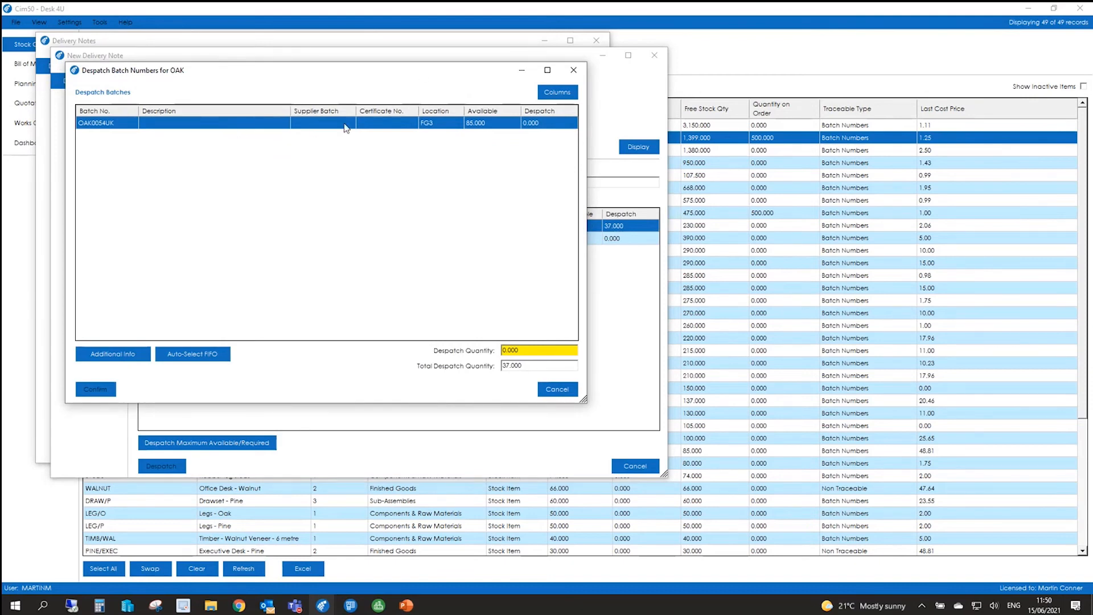
{"action": "left_click", "coordinate": [530, 123]}
{"action": "type", "text": "37"}
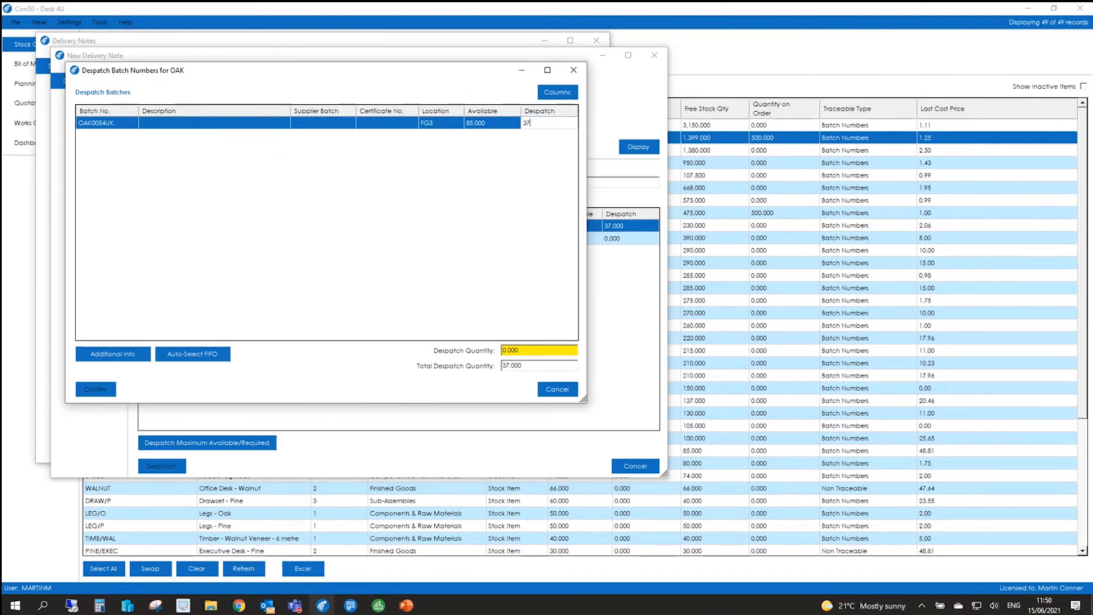
{"action": "key", "text": "Return"}
{"action": "left_click", "coordinate": [106, 390]}
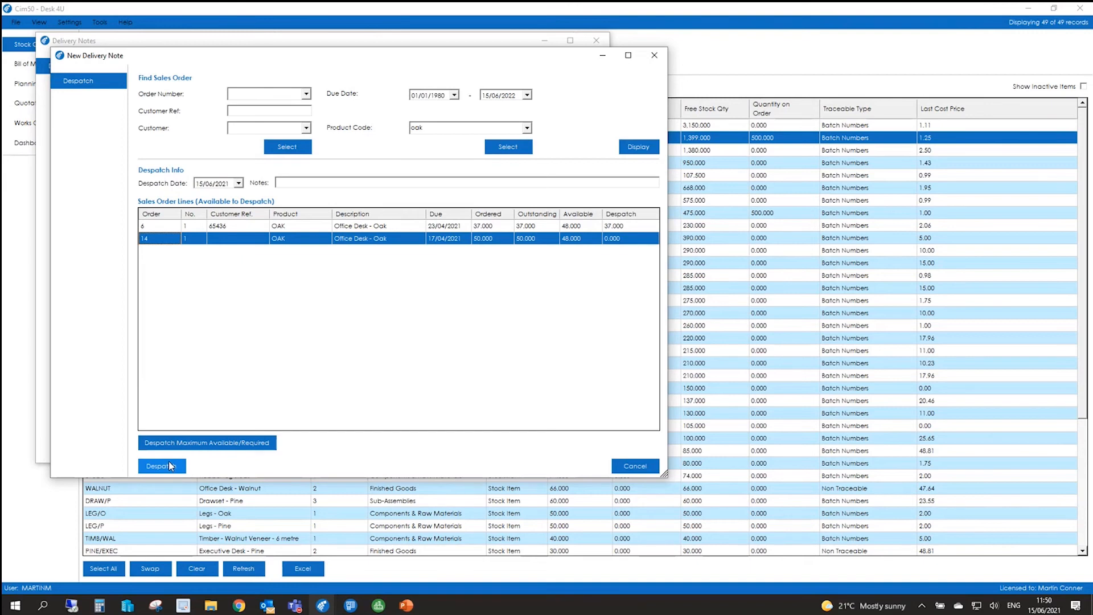
Recheck and confirm the batch selection on the OAK line, and despatch it to create the delivery note.
{"action": "left_click", "coordinate": [617, 224]}
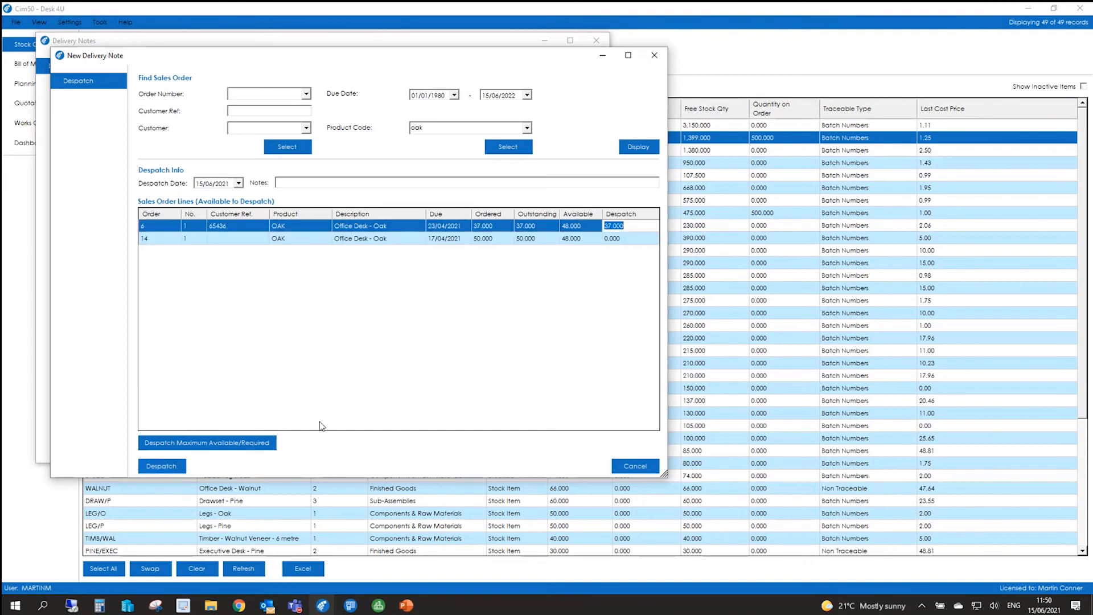
{"action": "left_click", "coordinate": [175, 466]}
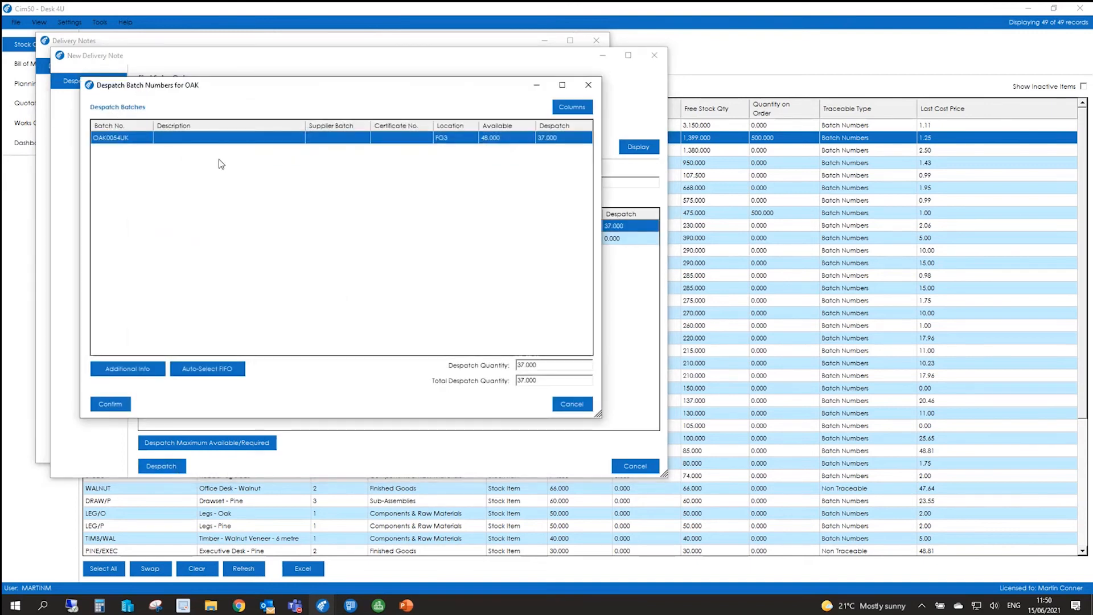
{"action": "left_click", "coordinate": [110, 403]}
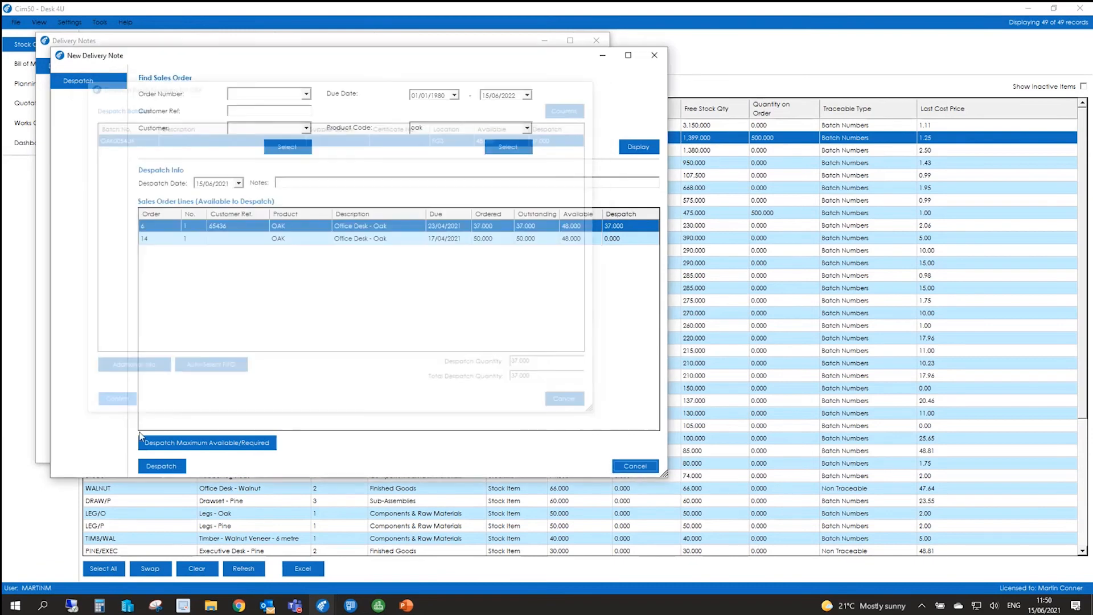
{"action": "left_click", "coordinate": [163, 466]}
{"action": "left_click", "coordinate": [532, 344]}
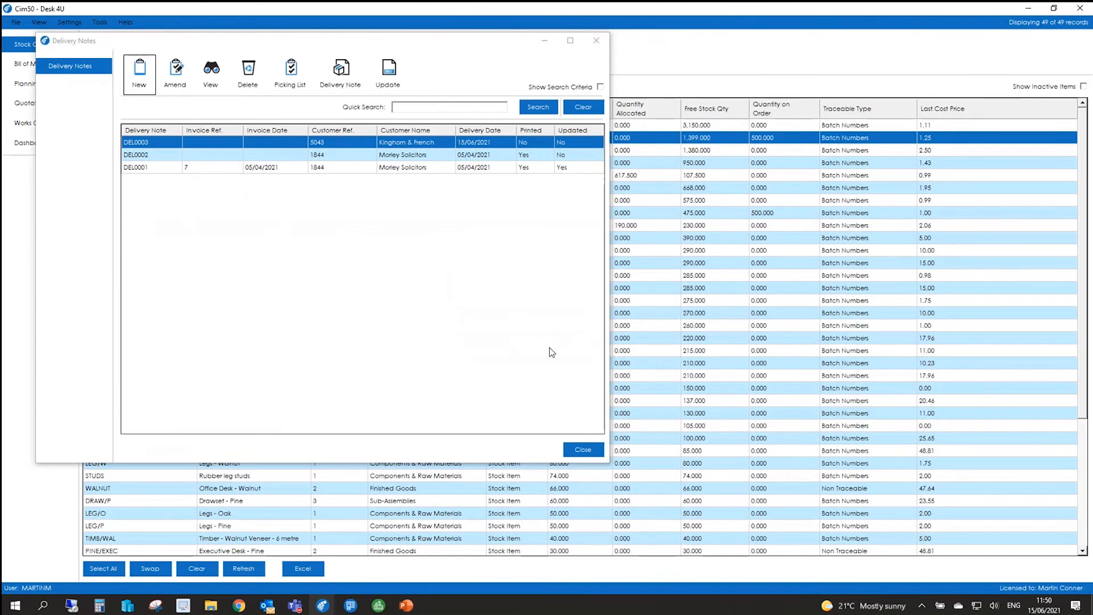
Preview the picking list for the new Kinghorn & French delivery note, and close it.
{"action": "left_click", "coordinate": [139, 146]}
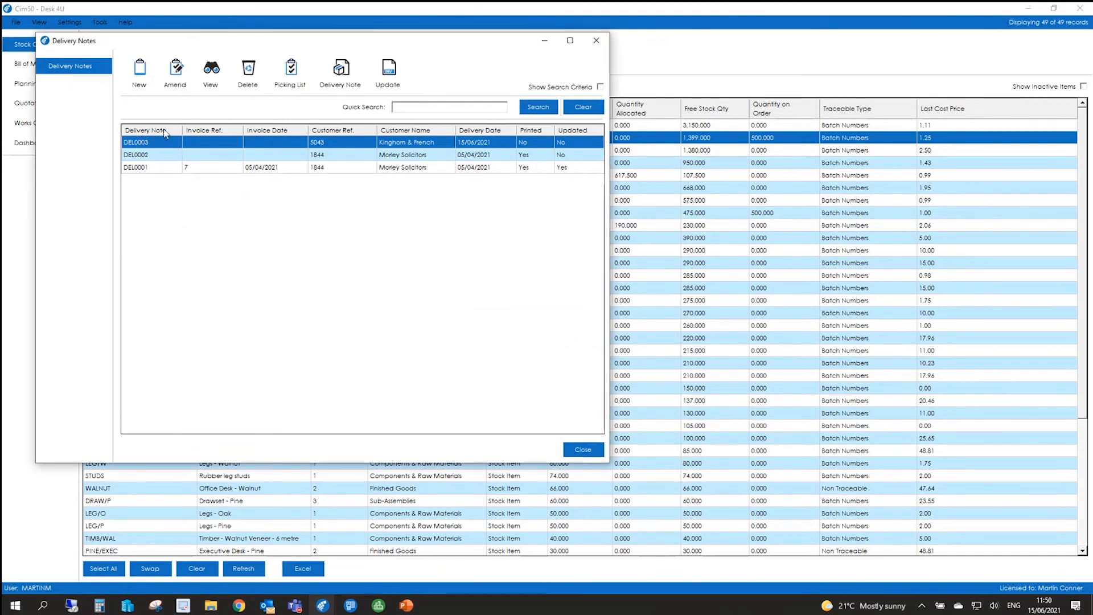
{"action": "left_click", "coordinate": [279, 86]}
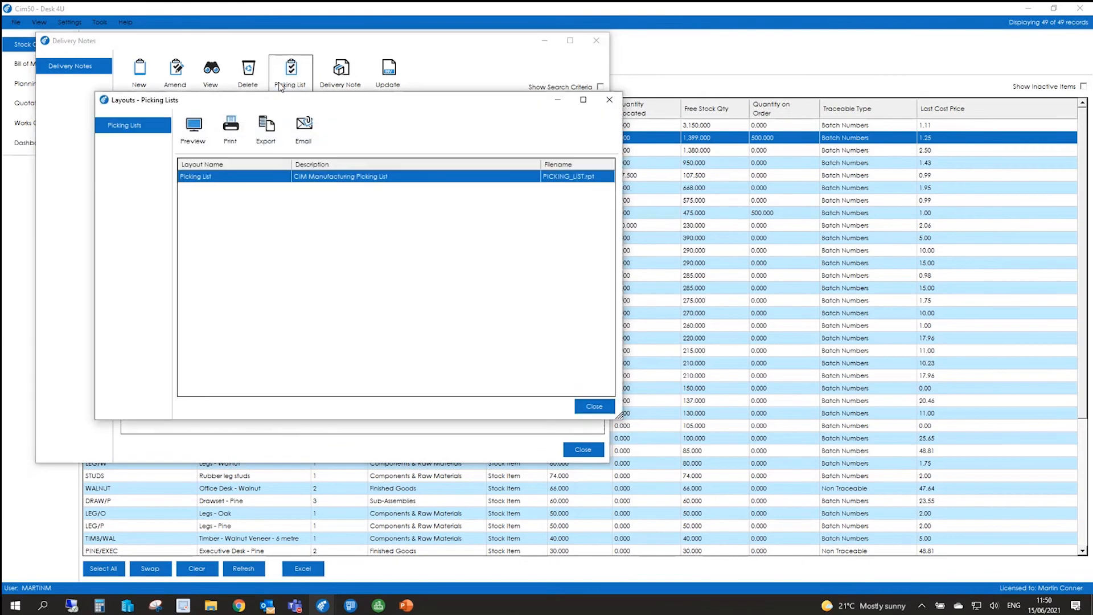
{"action": "left_click", "coordinate": [196, 143]}
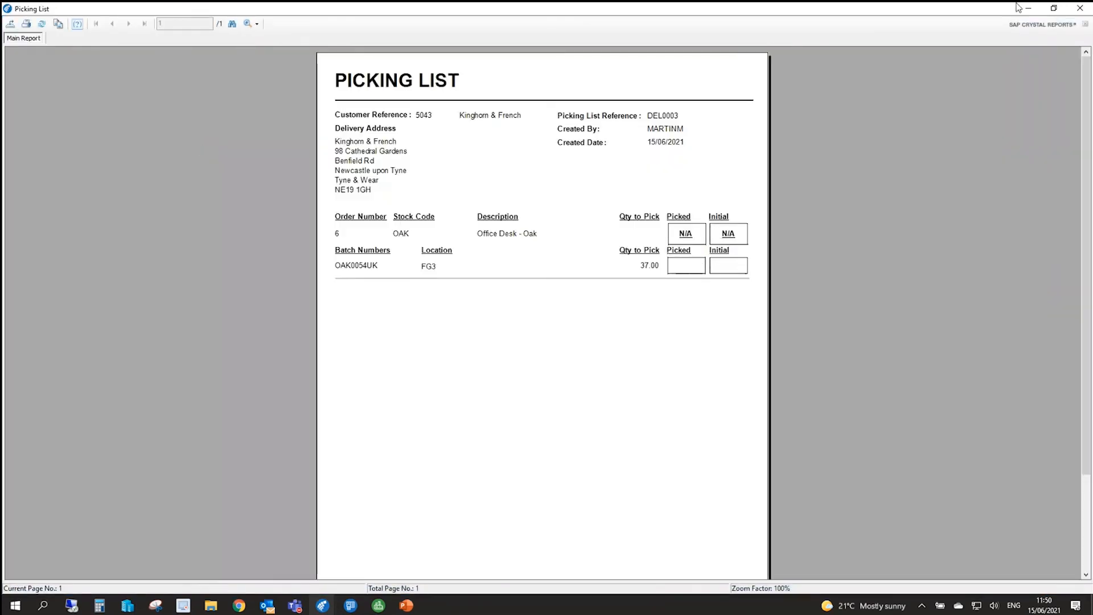
{"action": "left_click", "coordinate": [1078, 12]}
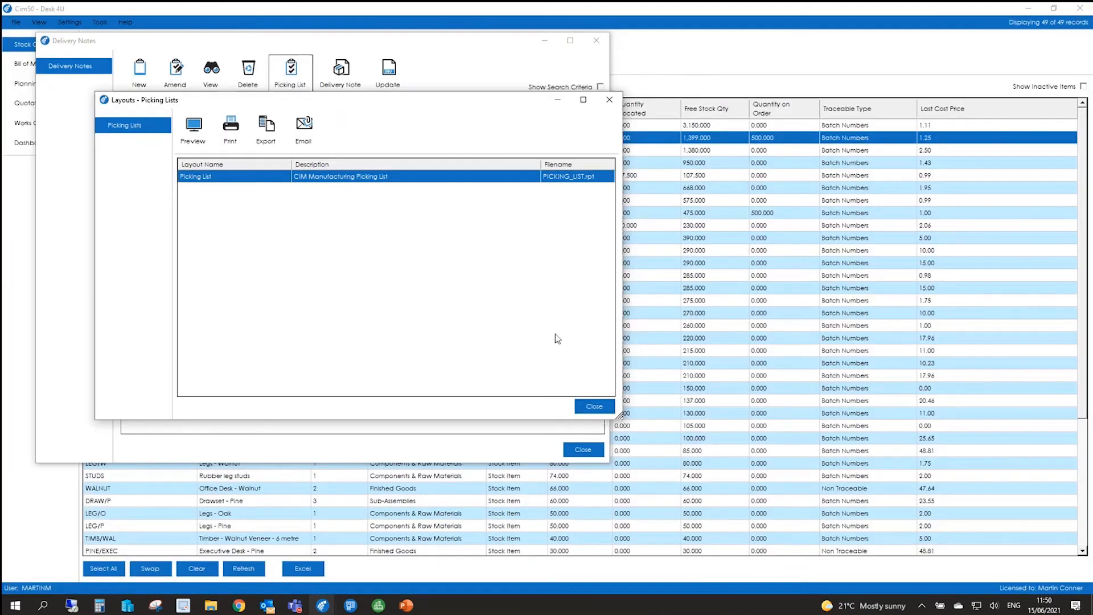
{"action": "left_click", "coordinate": [593, 405]}
Start printing the delivery note and set its packing details to Box, 5 packages and a total weight of 50.
{"action": "left_click", "coordinate": [340, 72]}
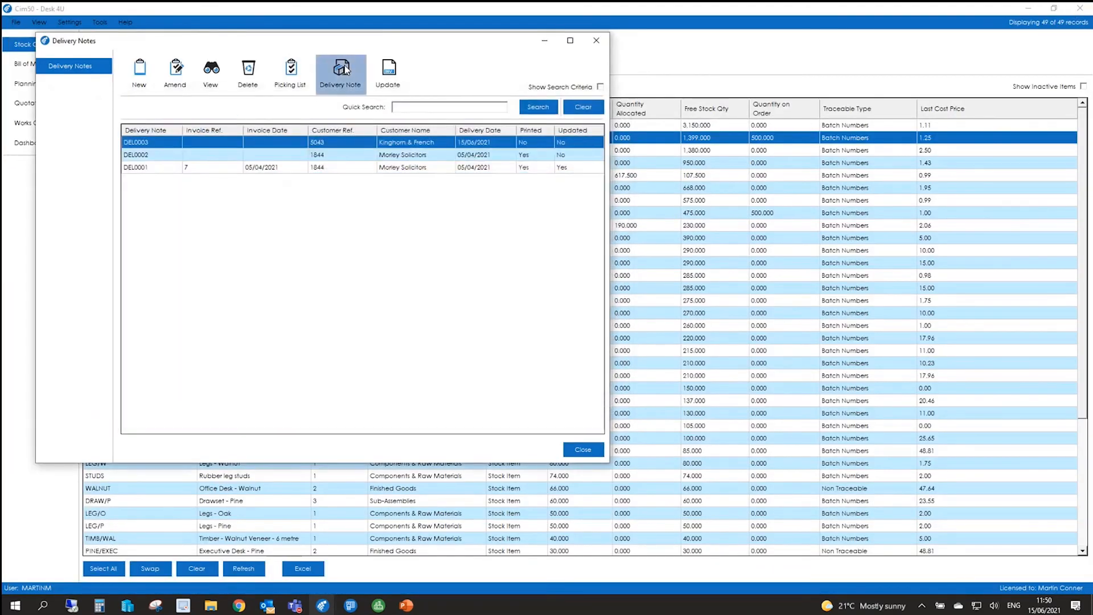
{"action": "left_click", "coordinate": [282, 168]}
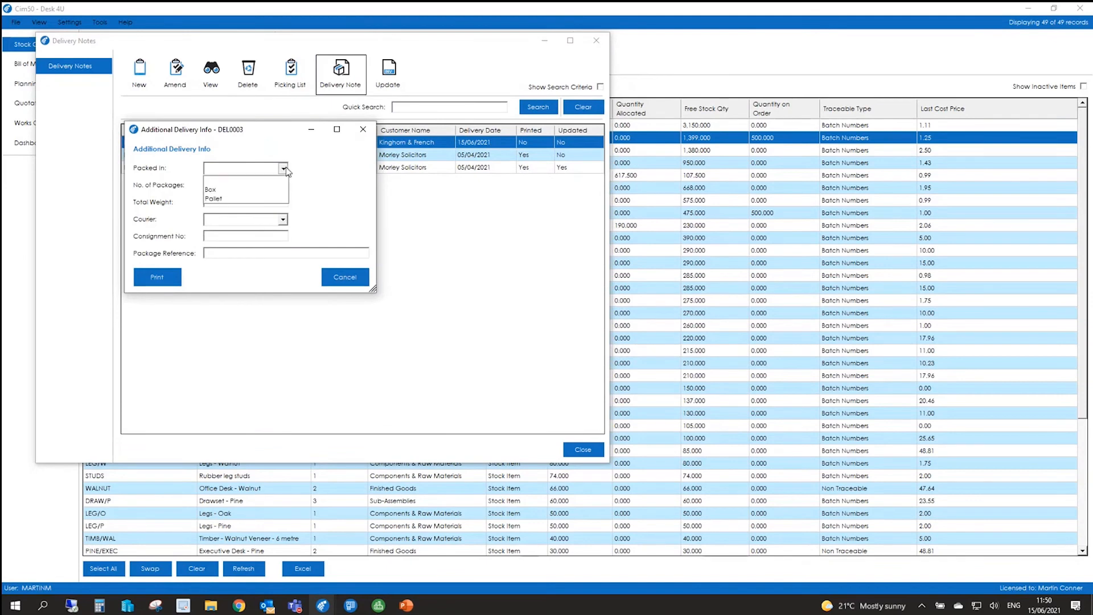
{"action": "left_click", "coordinate": [249, 188]}
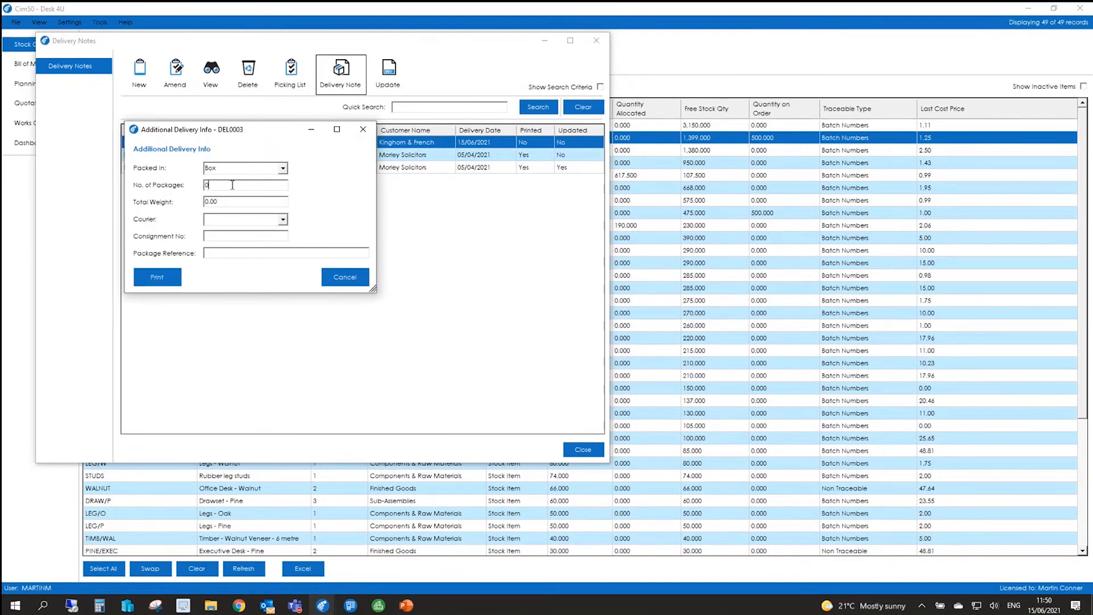
{"action": "type", "text": "5"}
{"action": "key", "text": "Tab"}
{"action": "type", "text": "50"}
{"action": "key", "text": "Tab"}
Set the courier to 1st Express, the consignment number to 3345 and the package reference to 45433.
{"action": "left_click", "coordinate": [282, 221]}
{"action": "left_click", "coordinate": [247, 229]}
{"action": "left_click", "coordinate": [225, 237]}
{"action": "type", "text": "334"}
{"action": "left_click", "coordinate": [235, 254]}
{"action": "type", "text": "45433"}
Preview the delivery note with the standard Delivery Note layout, look through it and close the layouts.
{"action": "left_click", "coordinate": [164, 279]}
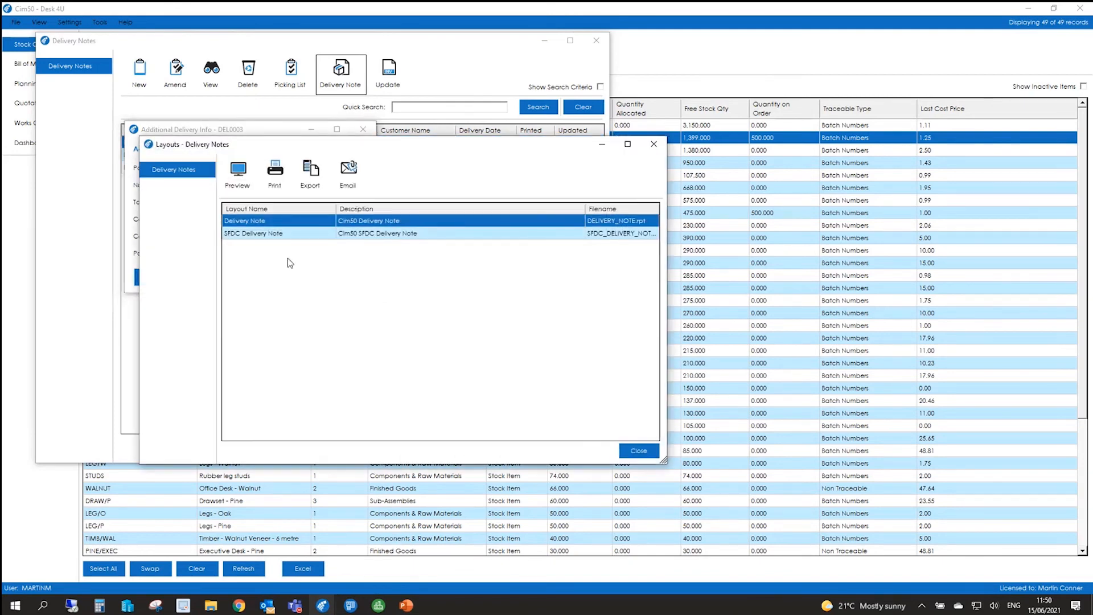
{"action": "left_click", "coordinate": [238, 173]}
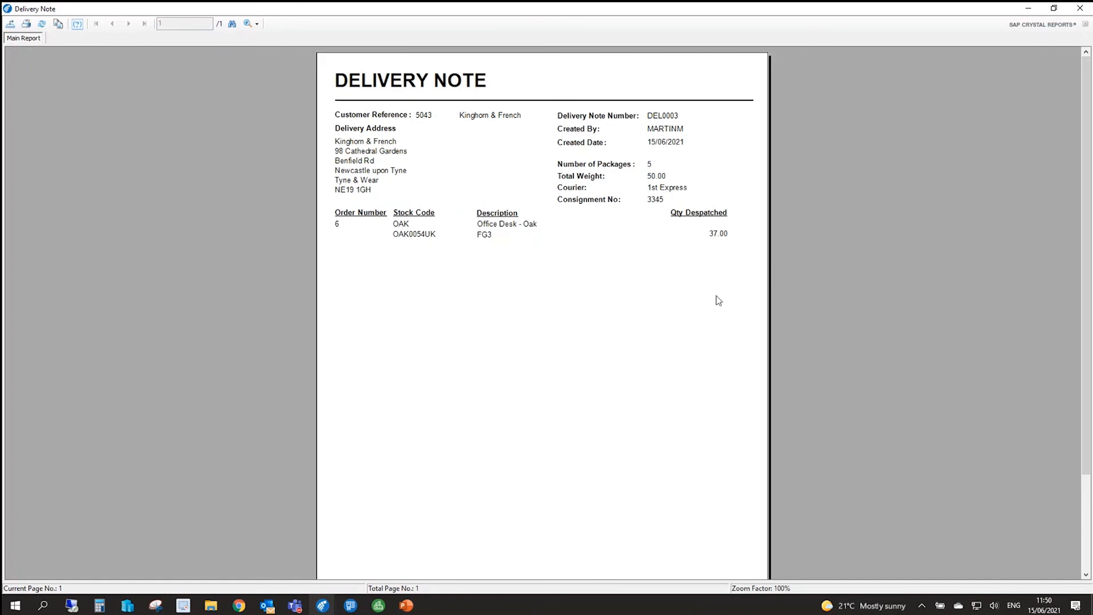
{"action": "scroll", "coordinate": [714, 298], "scroll_direction": "down", "scroll_amount": 3}
{"action": "scroll", "coordinate": [703, 313], "scroll_direction": "up", "scroll_amount": 3}
{"action": "left_click", "coordinate": [1080, 8]}
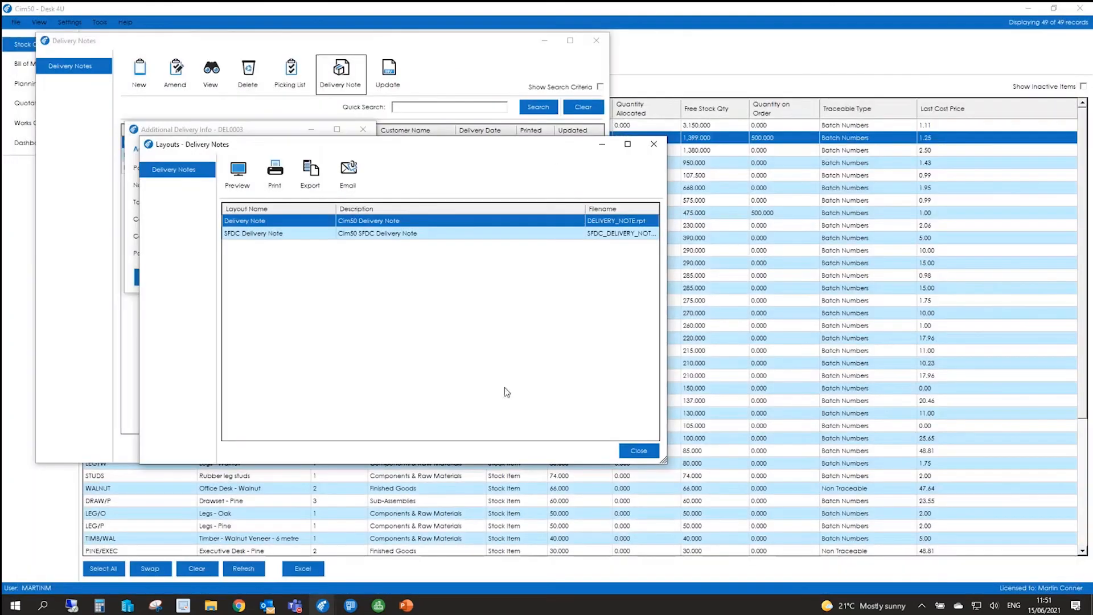
{"action": "left_click", "coordinate": [639, 451]}
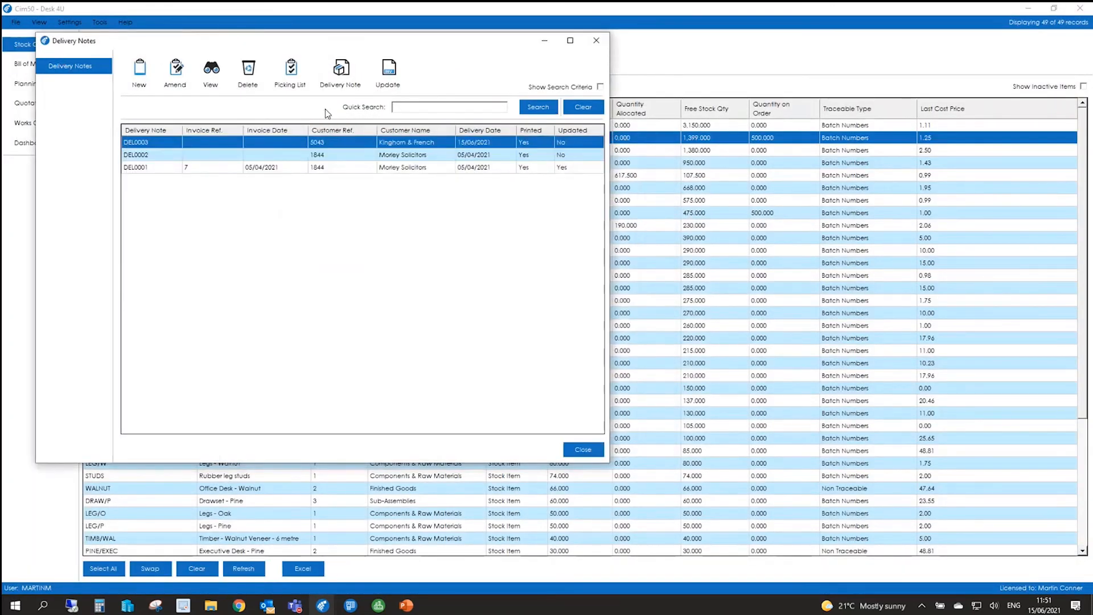
Open the Kinghorn & French delivery note for amendment, inspect its packing details and despatch quantity, and cancel out of it.
{"action": "left_click", "coordinate": [180, 77]}
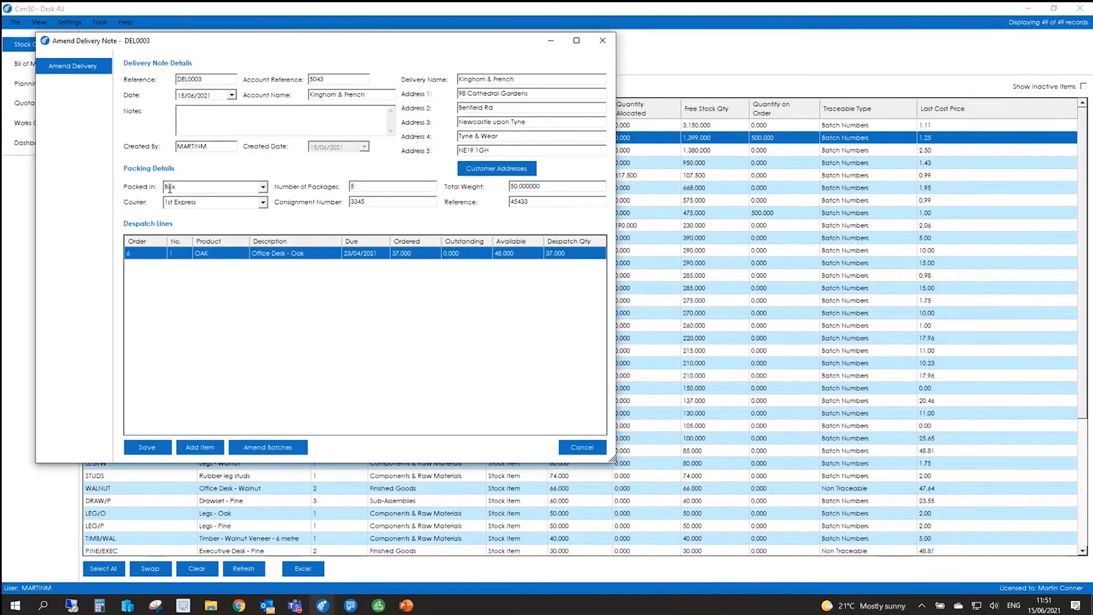
{"action": "left_click", "coordinate": [573, 253]}
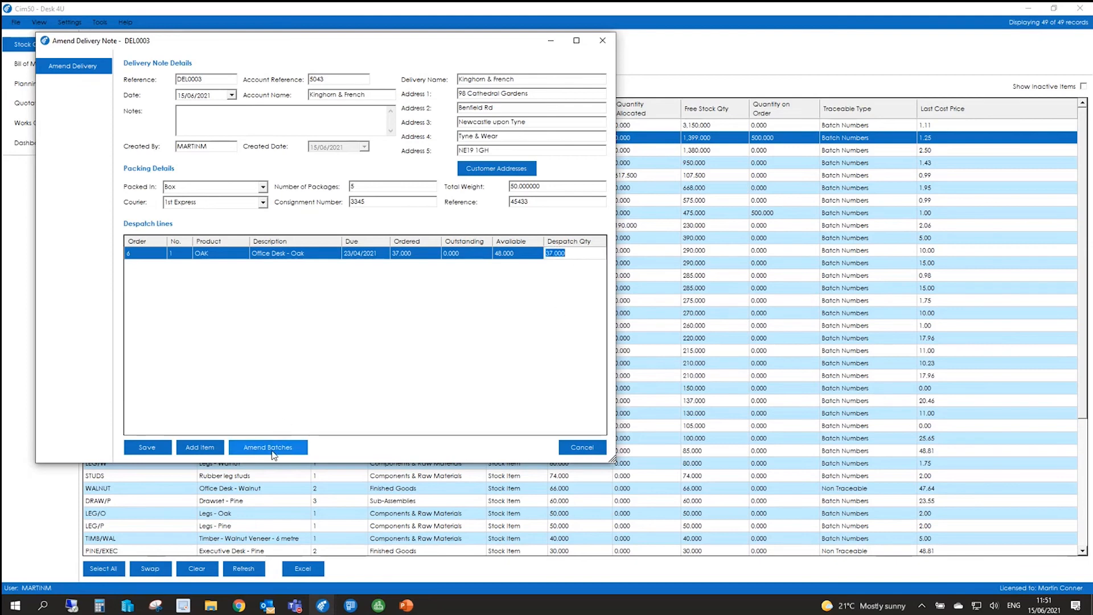
{"action": "left_click", "coordinate": [581, 450]}
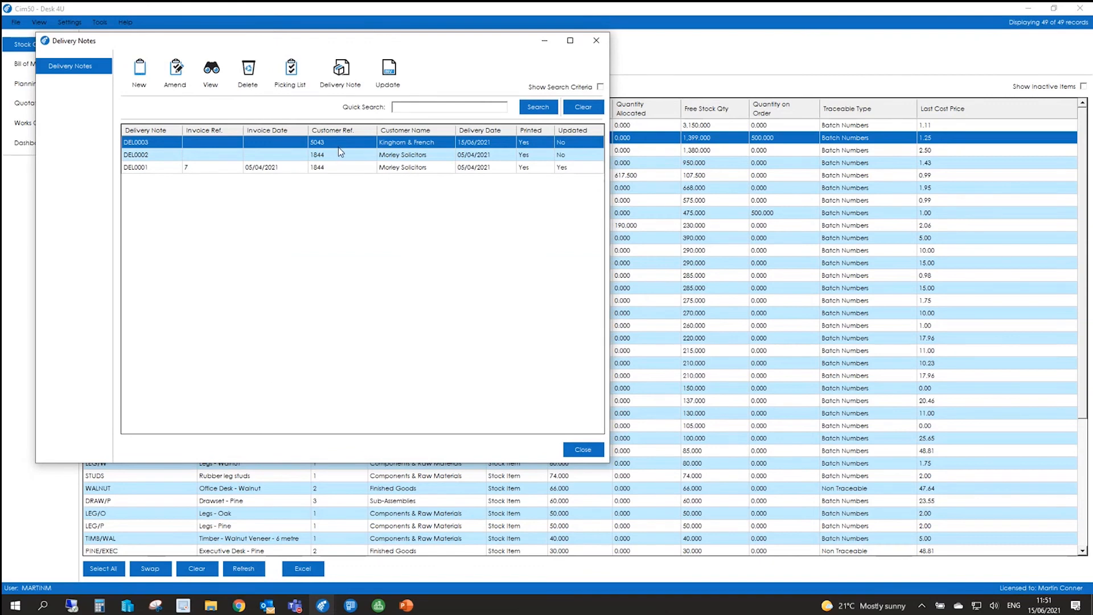
Update delivery note DEL0003 for Kinghorn & French to an invoice, and close the delivery notes.
{"action": "left_click", "coordinate": [386, 86]}
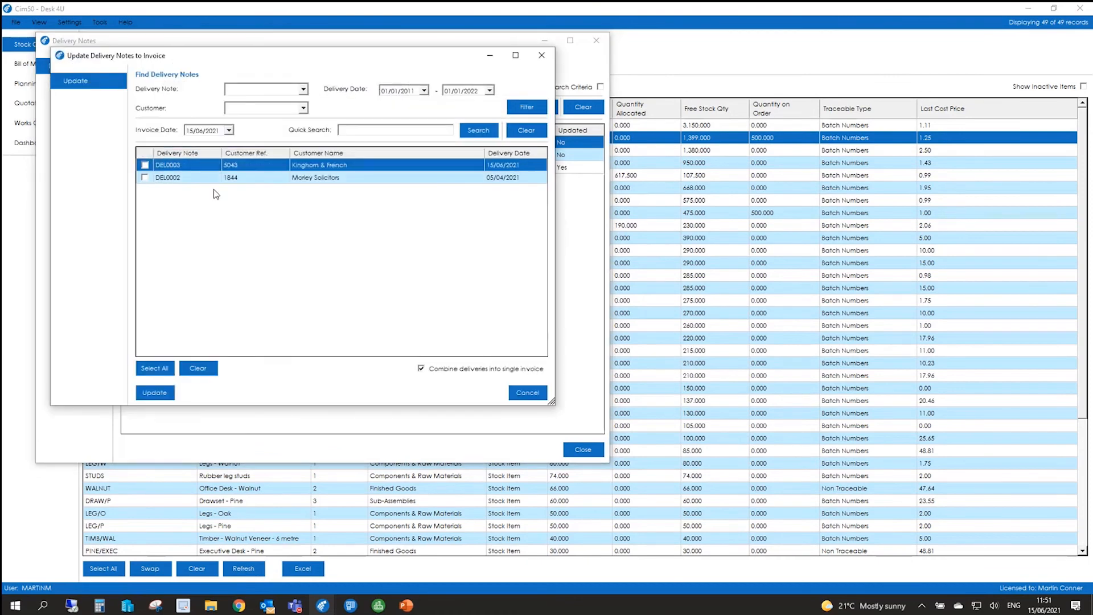
{"action": "left_click", "coordinate": [144, 165]}
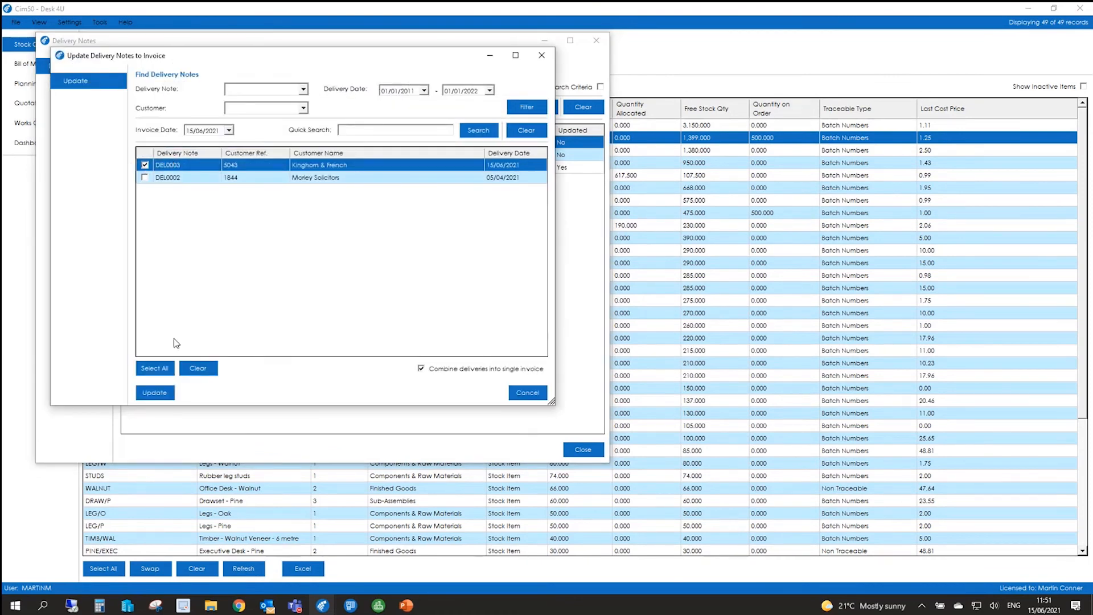
{"action": "left_click", "coordinate": [155, 392]}
{"action": "left_click", "coordinate": [542, 345]}
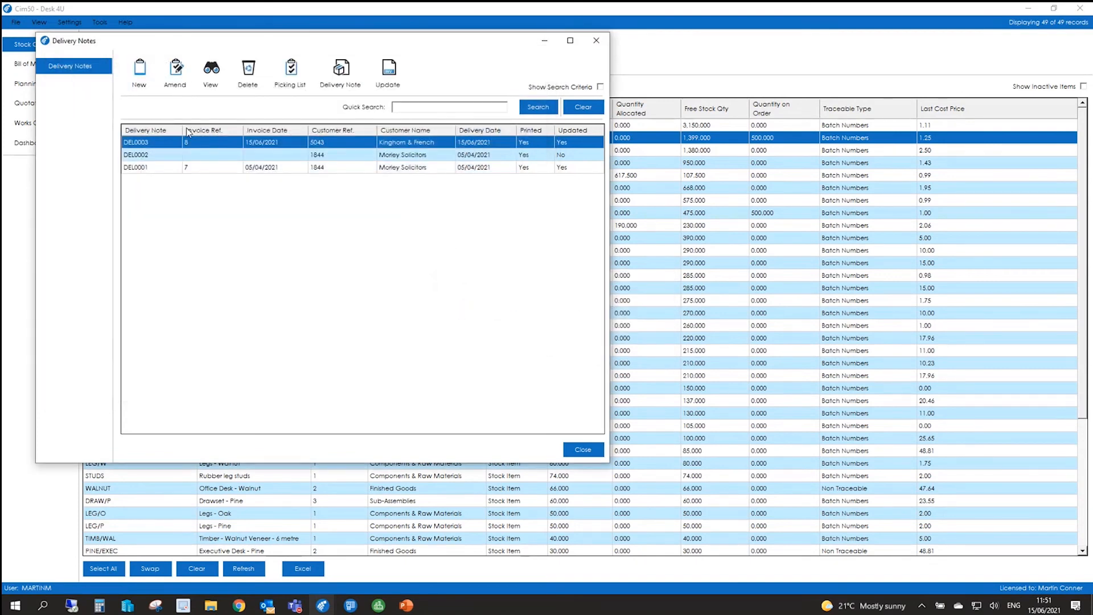
{"action": "left_click", "coordinate": [583, 449]}
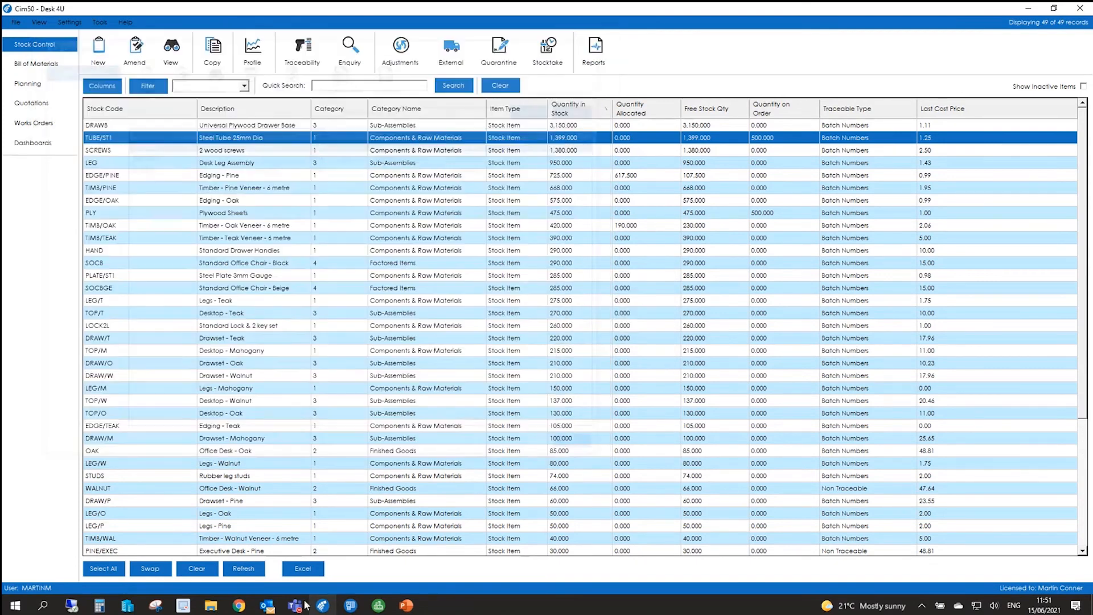
Switch to Sage 50 Accounts, examine the new Kinghorn & French invoice and its OAK item line, and close it without changes.
{"action": "left_click", "coordinate": [378, 610]}
{"action": "left_click", "coordinate": [62, 135]}
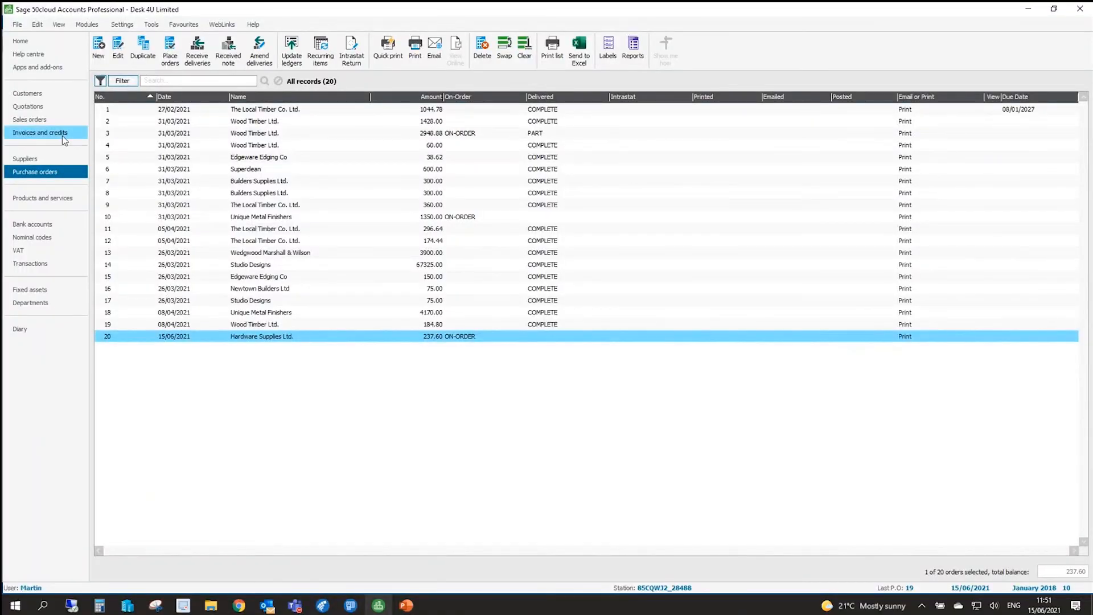
{"action": "left_click", "coordinate": [137, 196]}
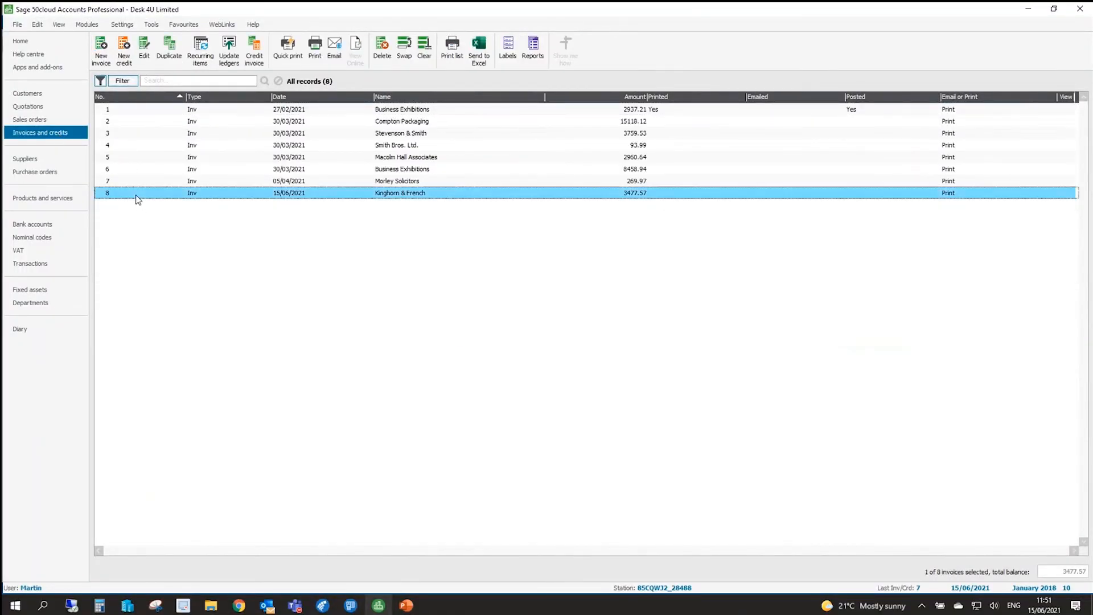
{"action": "double_click", "coordinate": [137, 197]}
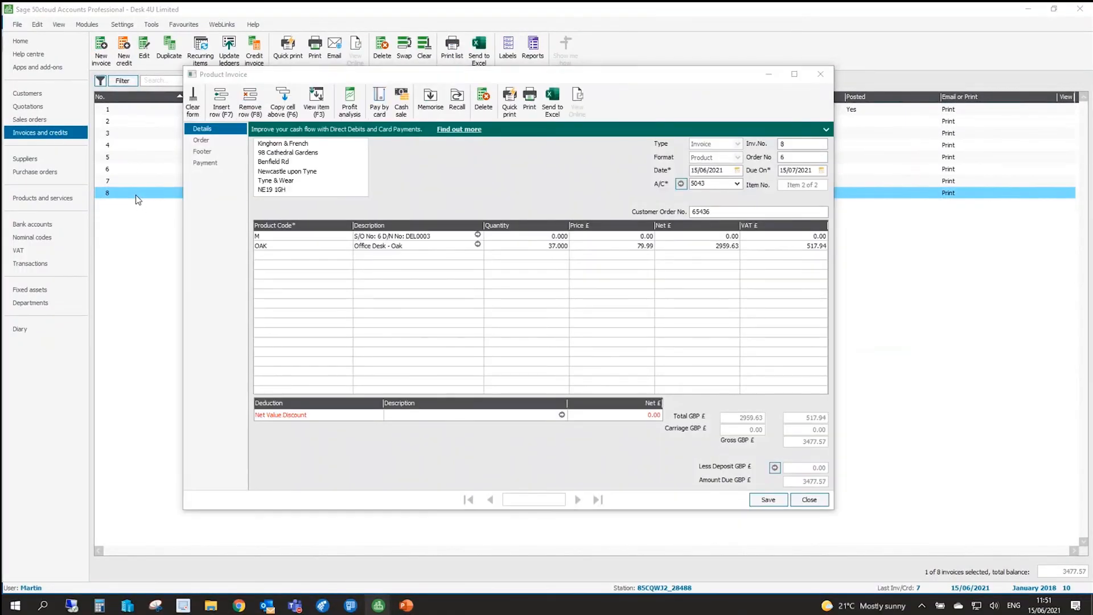
{"action": "left_click", "coordinate": [578, 320]}
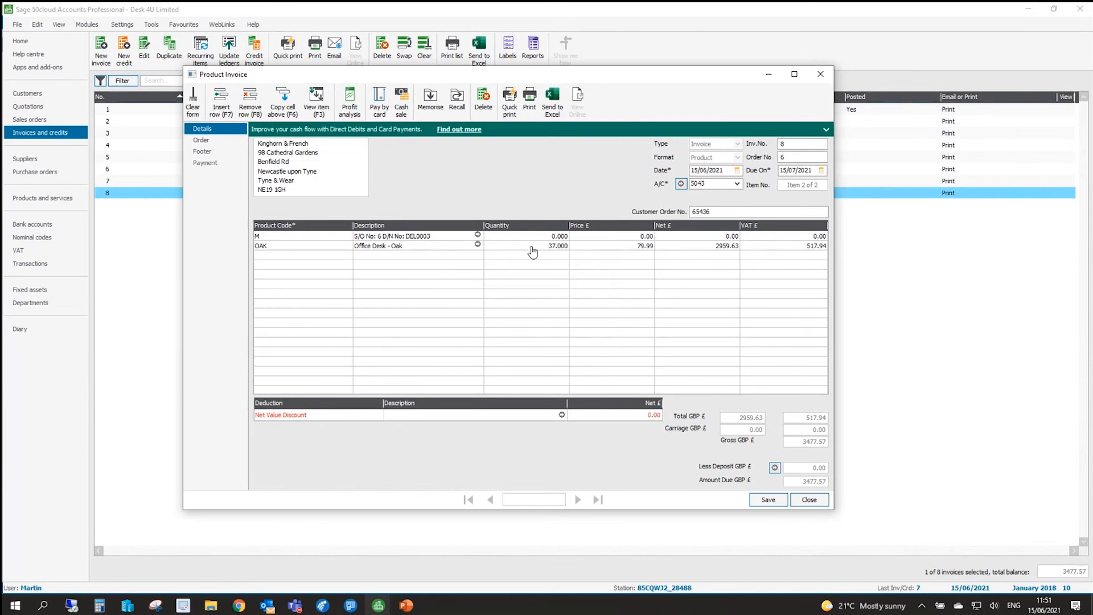
{"action": "left_click", "coordinate": [478, 244]}
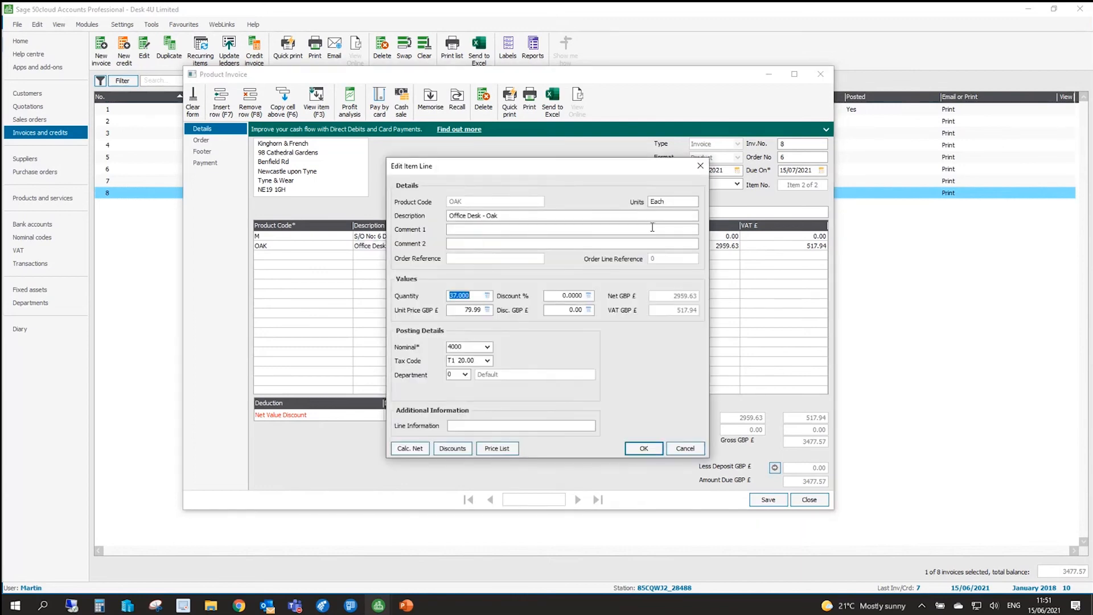
{"action": "left_click", "coordinate": [684, 448]}
{"action": "left_click", "coordinate": [809, 499]}
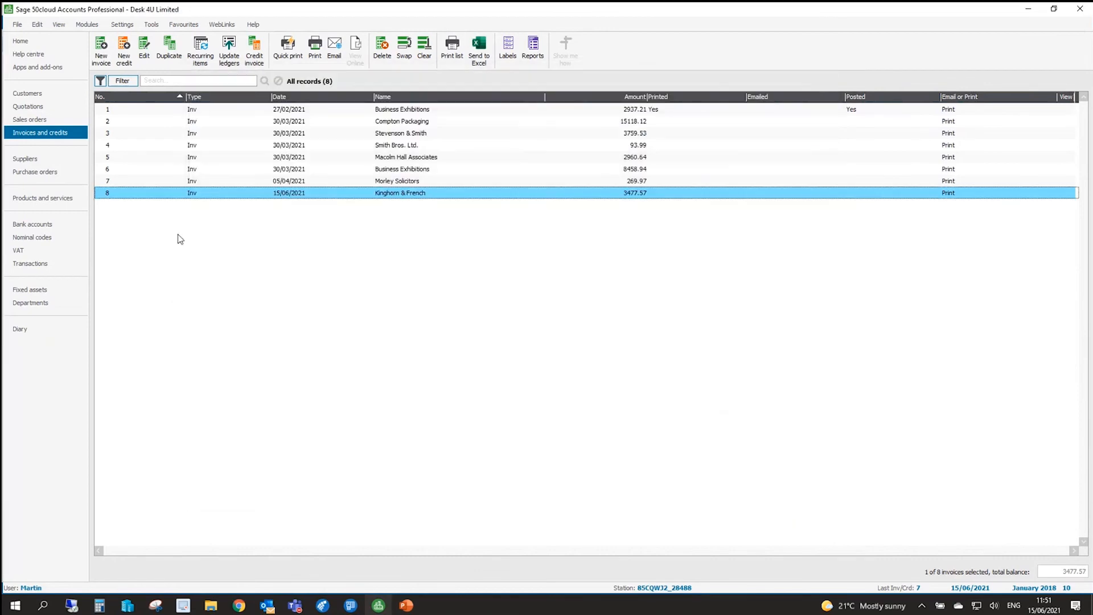
Check the despatch status of the Kinghorn & French sales order and return to Cim50.
{"action": "left_click", "coordinate": [34, 120]}
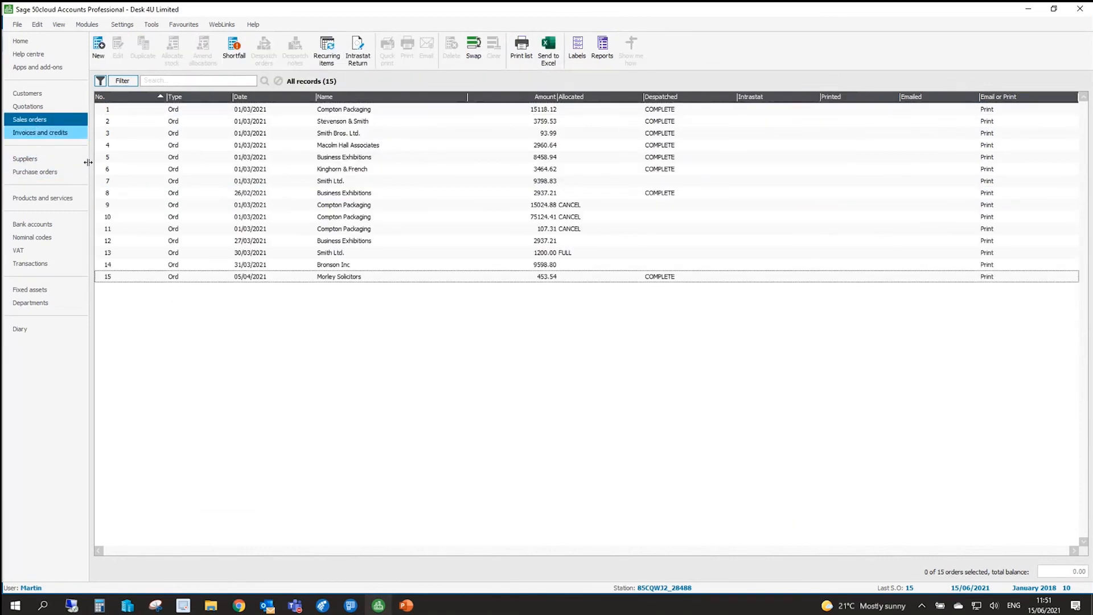
{"action": "left_click", "coordinate": [442, 168]}
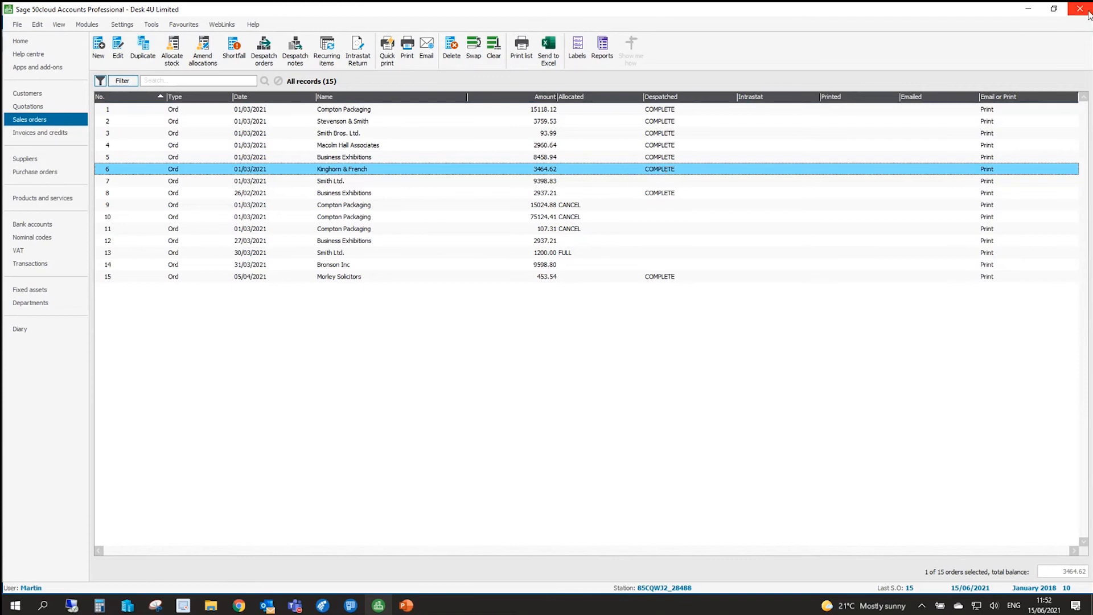
{"action": "left_click", "coordinate": [1030, 8]}
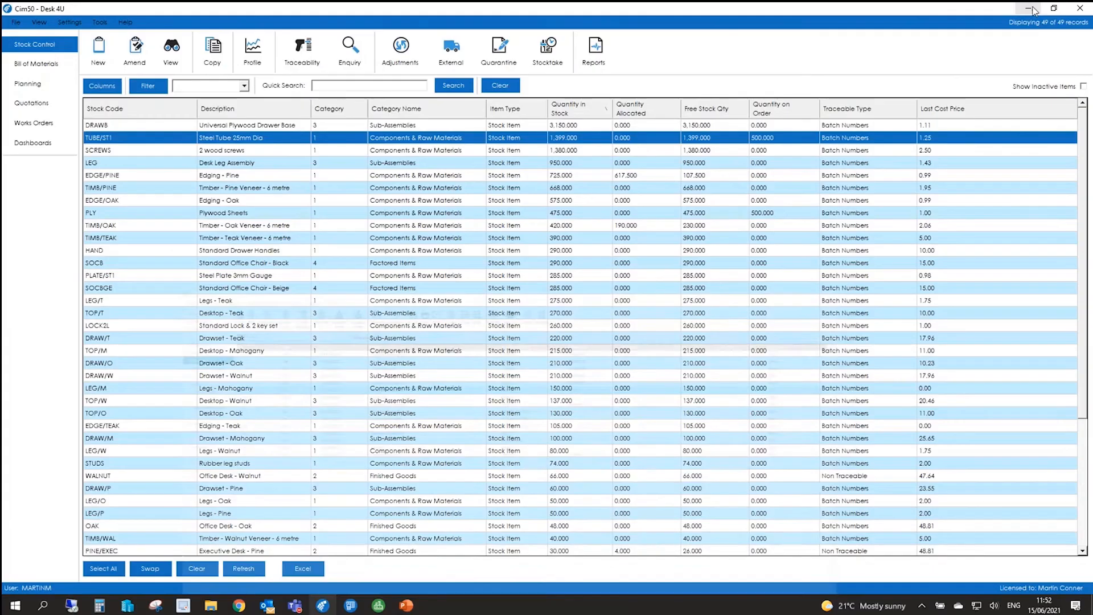
Start a new quotation of type Customer and assign The Show Lodge as its customer account.
{"action": "left_click", "coordinate": [32, 103]}
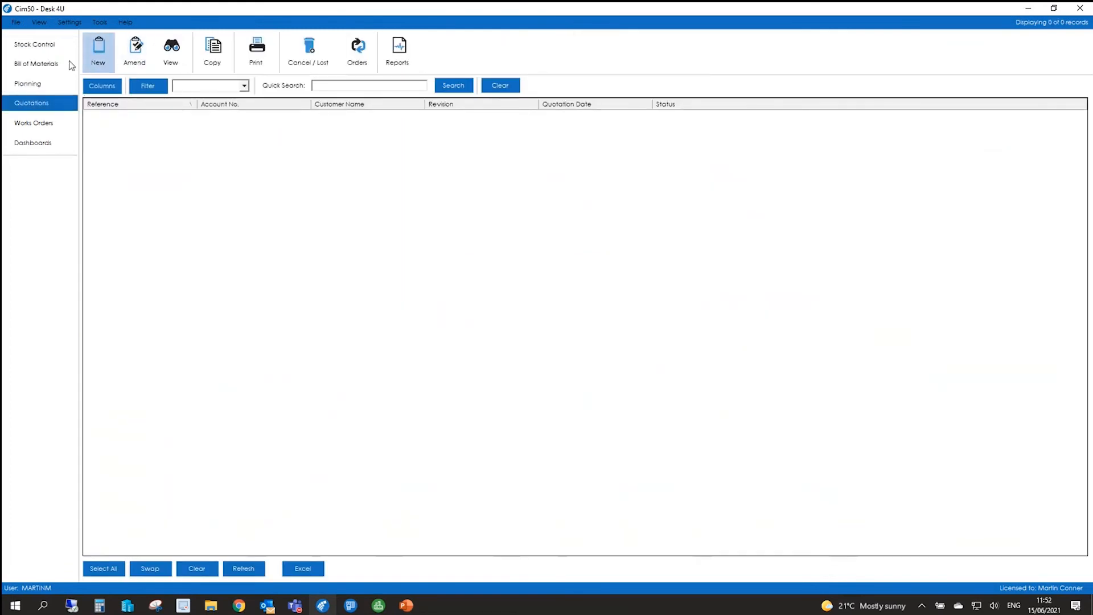
{"action": "left_click", "coordinate": [101, 57]}
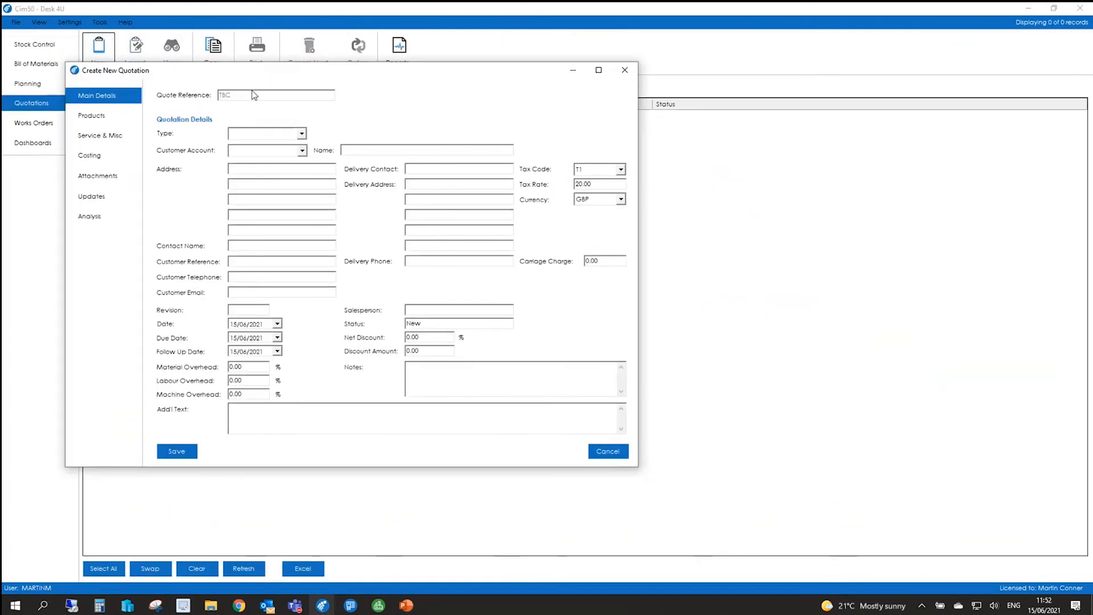
{"action": "left_click", "coordinate": [301, 135]}
{"action": "left_click", "coordinate": [301, 145]}
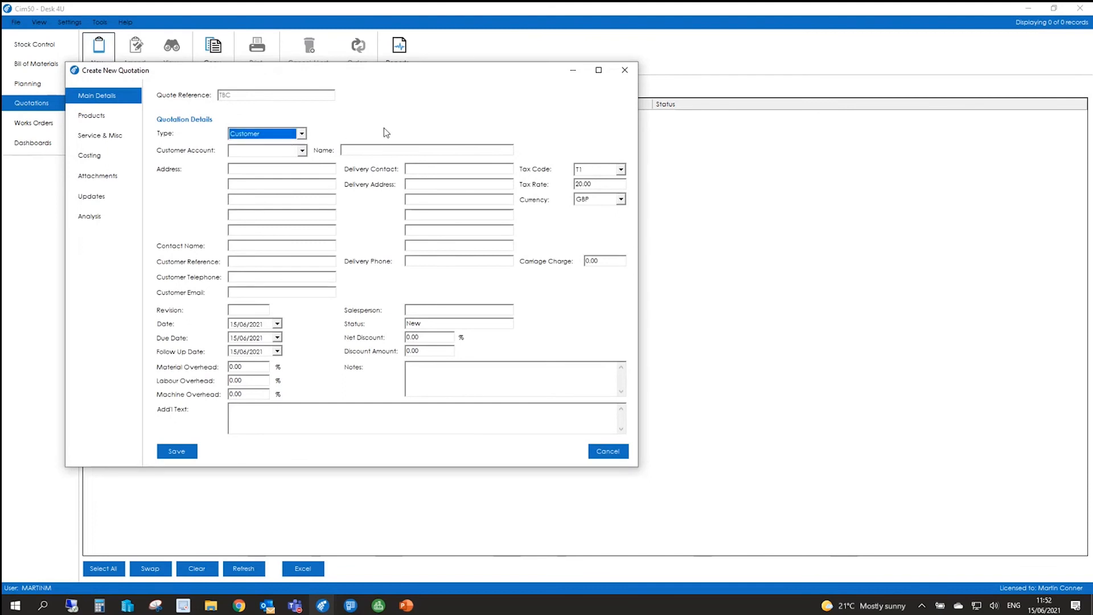
{"action": "left_click", "coordinate": [302, 151]}
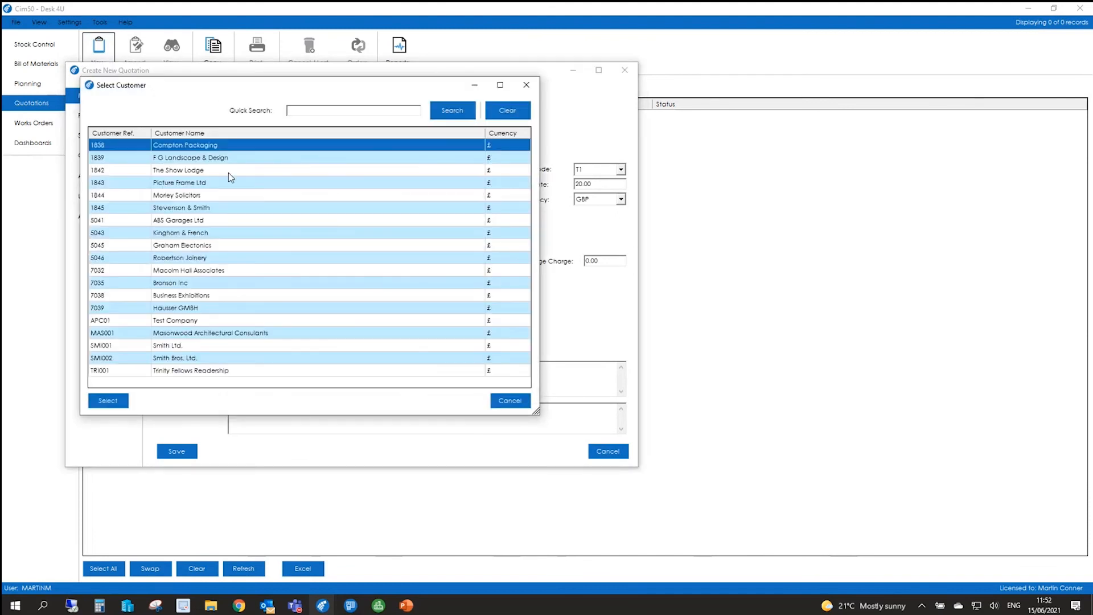
{"action": "left_click", "coordinate": [228, 171]}
{"action": "left_click", "coordinate": [107, 401]}
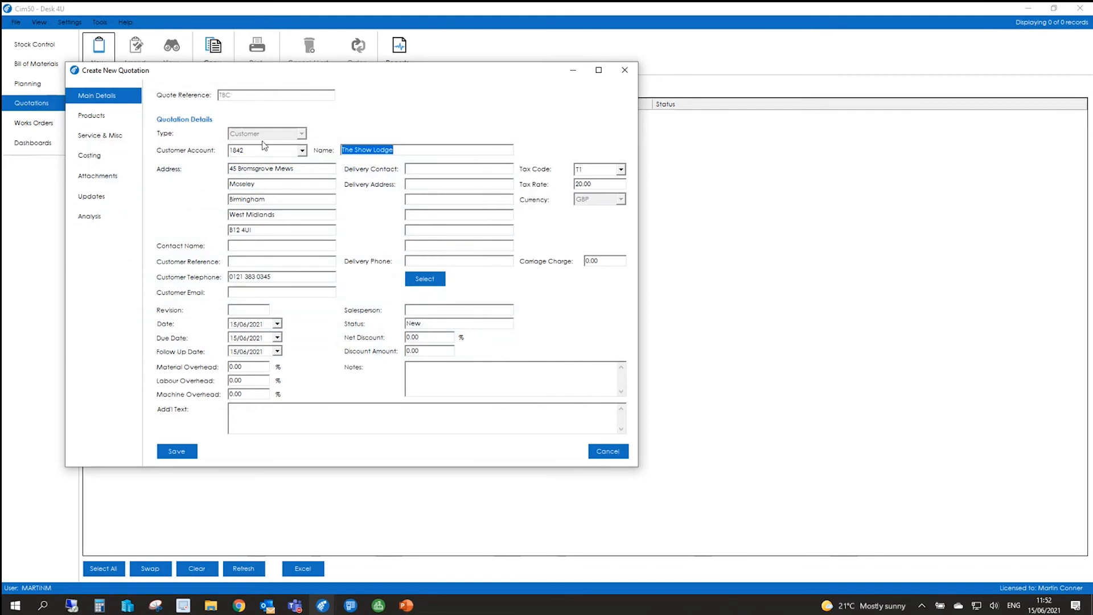
Add stock code OAK as the first product item of the quotation.
{"action": "left_click", "coordinate": [93, 116]}
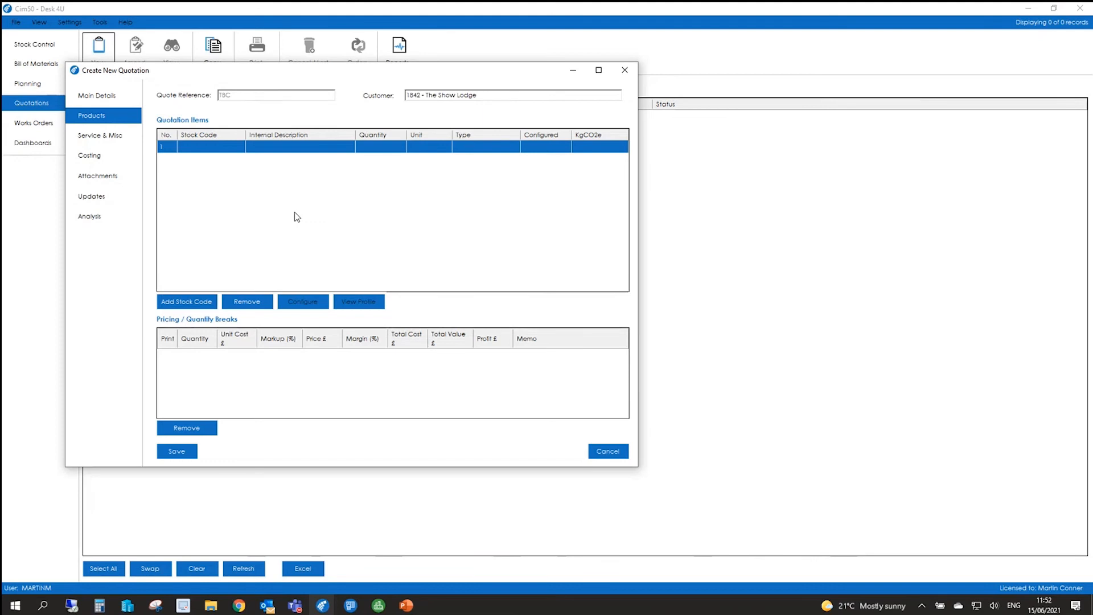
{"action": "left_click", "coordinate": [199, 145]}
{"action": "type", "text": "OAK"}
{"action": "key", "text": "Tab"}
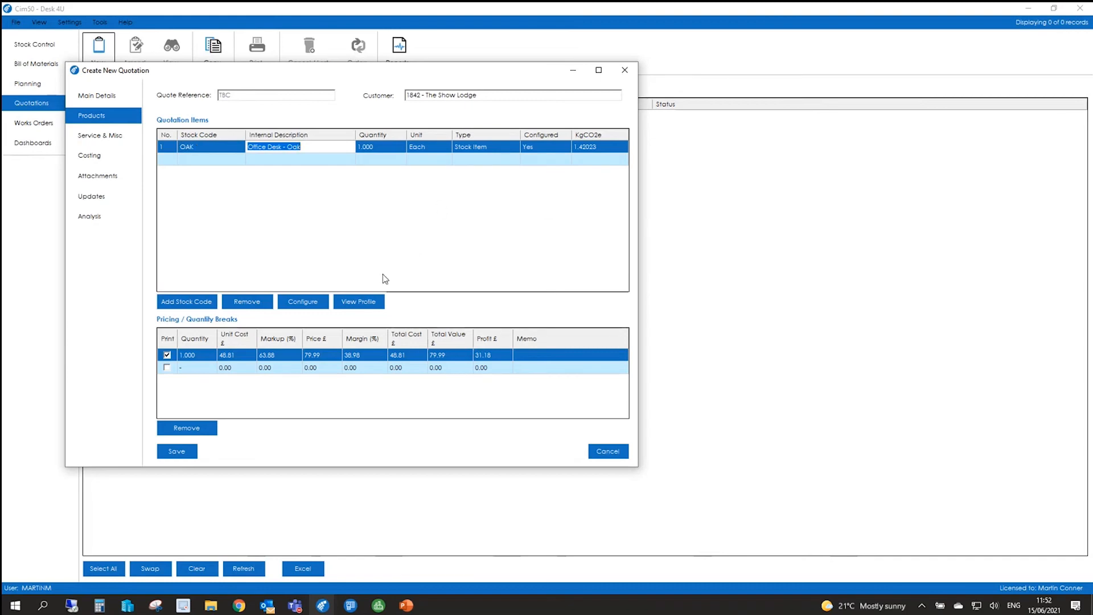
Review the OAK item's component configuration, and leave it while retaining the existing selling prices.
{"action": "left_click", "coordinate": [303, 301]}
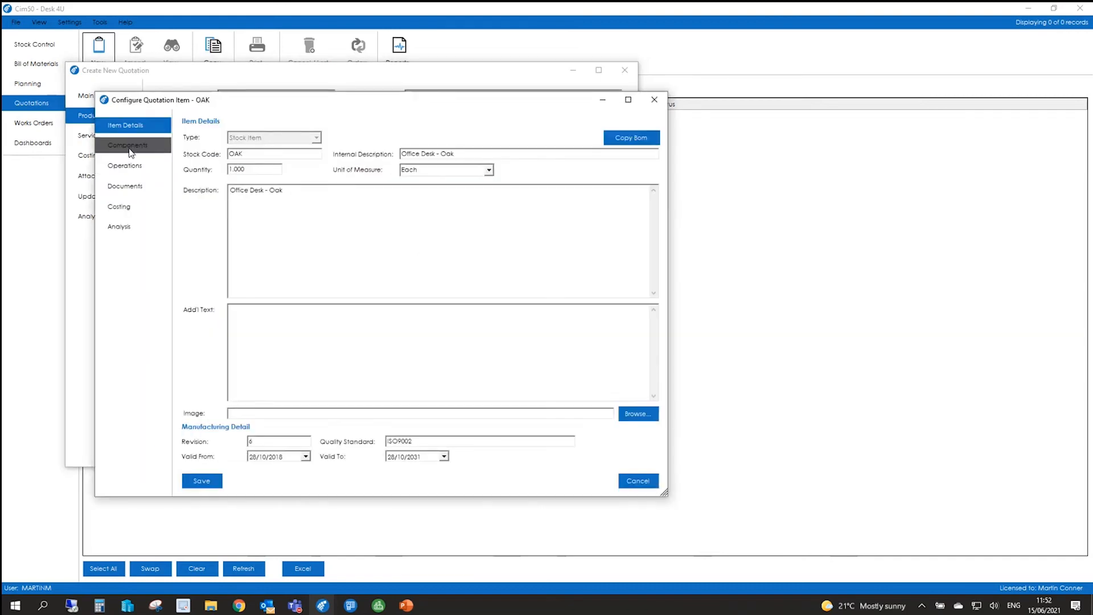
{"action": "left_click", "coordinate": [129, 146]}
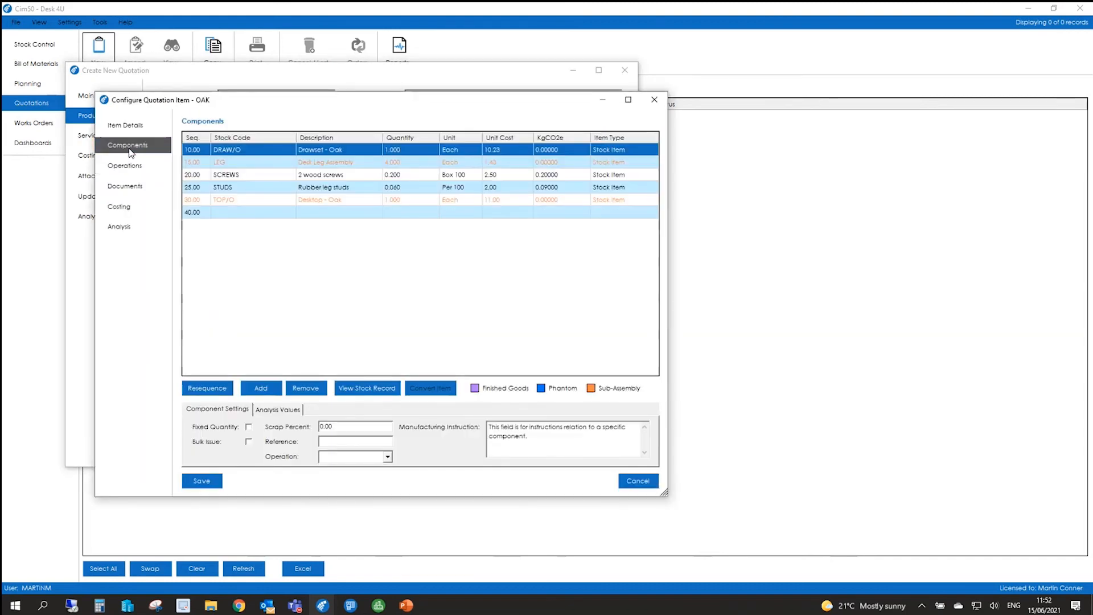
{"action": "left_click", "coordinate": [638, 480]}
{"action": "left_click", "coordinate": [589, 345]}
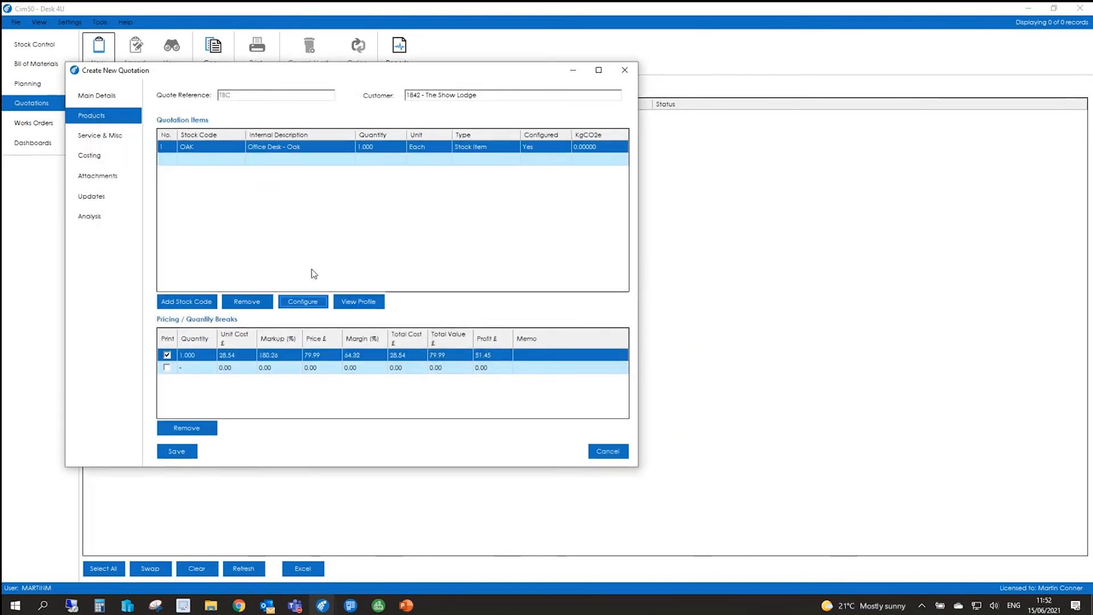
Add a non-stock item with code yeyey and internal description tesytsyt to the quotation.
{"action": "left_click", "coordinate": [217, 158]}
{"action": "type", "text": "yeyey"}
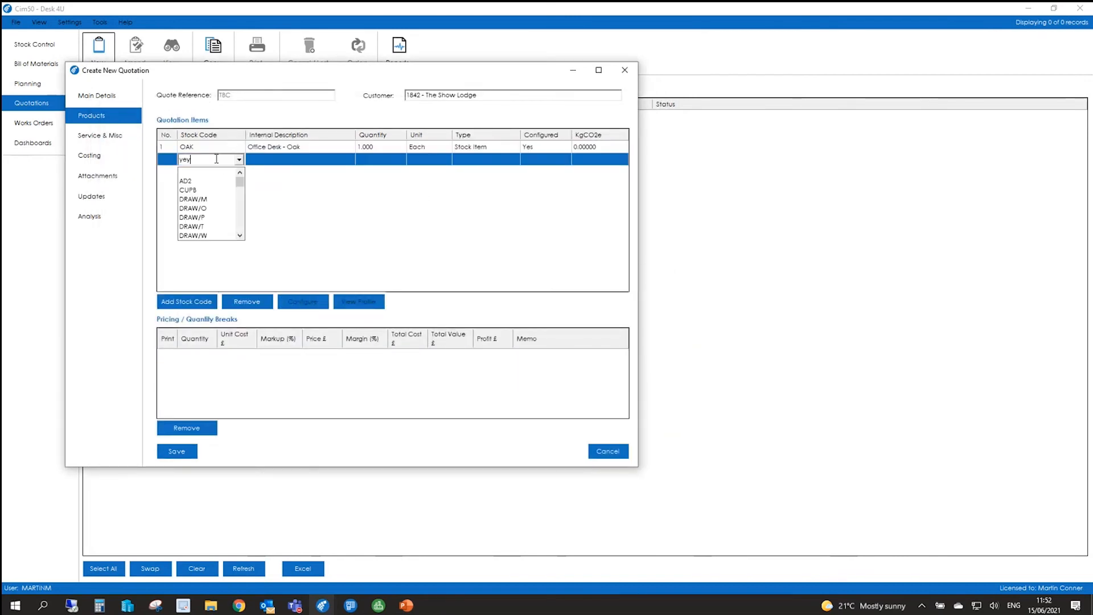
{"action": "key", "text": "Return"}
{"action": "left_click", "coordinate": [605, 346]}
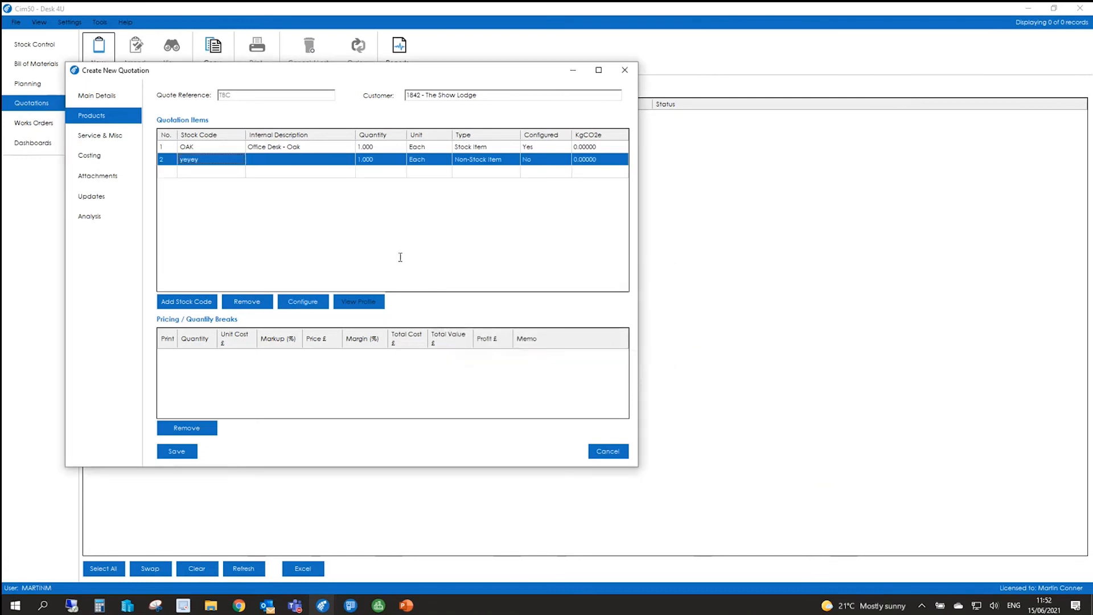
{"action": "type", "text": "74"}
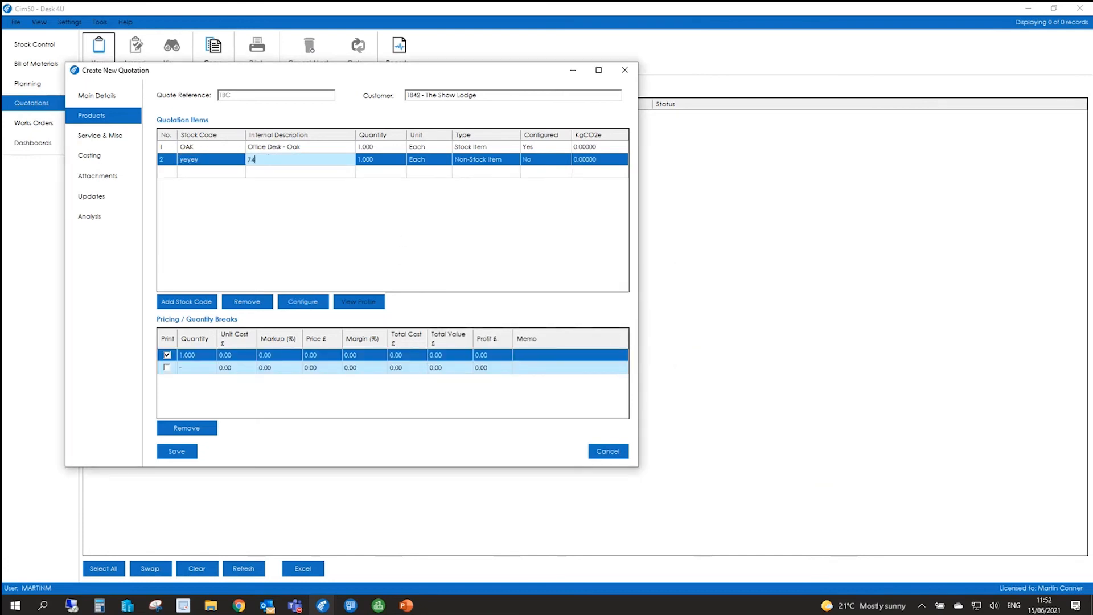
{"action": "key", "text": "BackSpace"}
{"action": "key", "text": "BackSpace"}
{"action": "key", "text": "BackSpace"}
{"action": "type", "text": "tesyt"}
{"action": "key", "text": "Tab"}
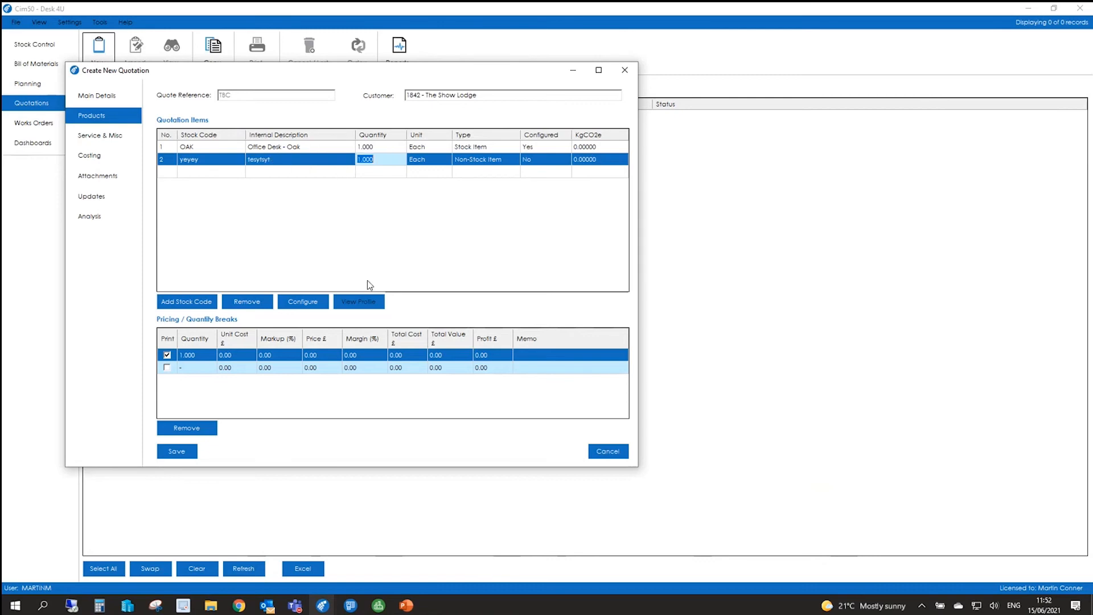
View the configuration of the yeyey item, leave it retaining the existing selling prices, and discard the quotation.
{"action": "left_click", "coordinate": [303, 302]}
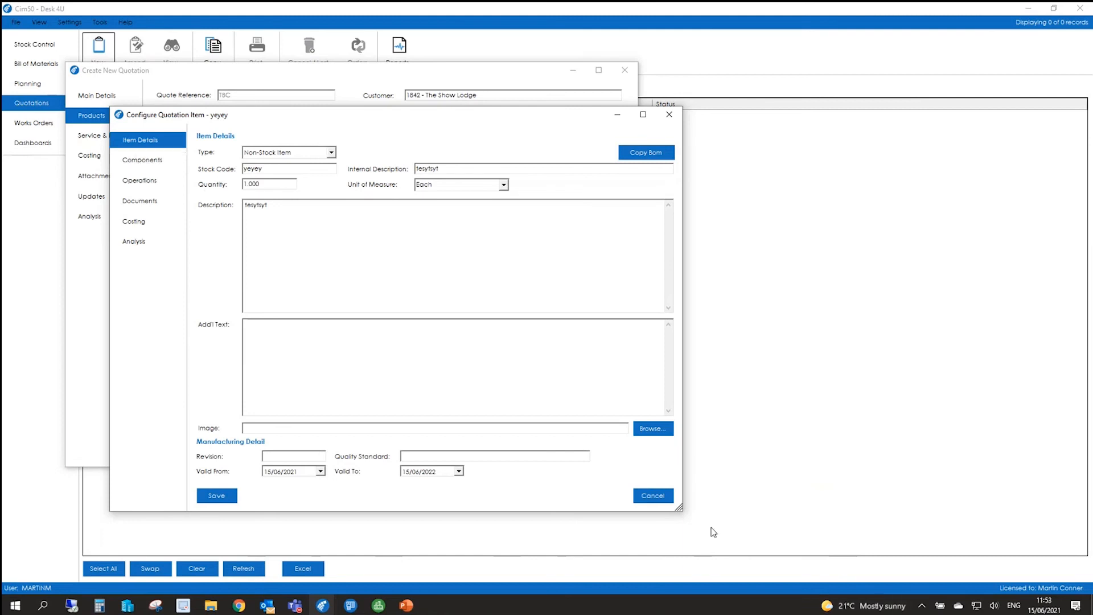
{"action": "left_click", "coordinate": [654, 495]}
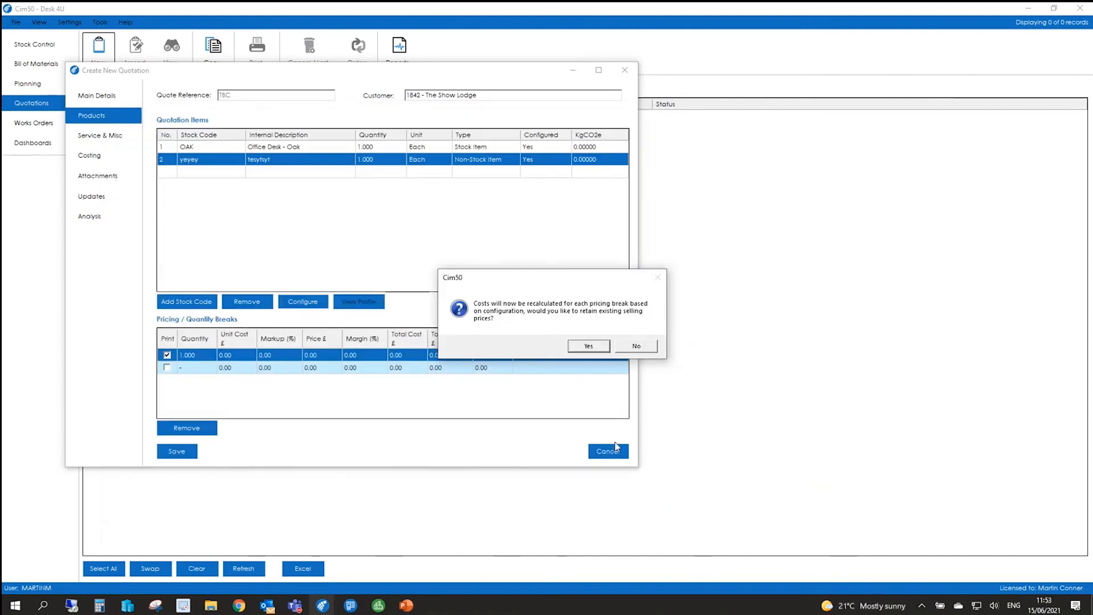
{"action": "left_click", "coordinate": [585, 346]}
{"action": "left_click", "coordinate": [607, 451]}
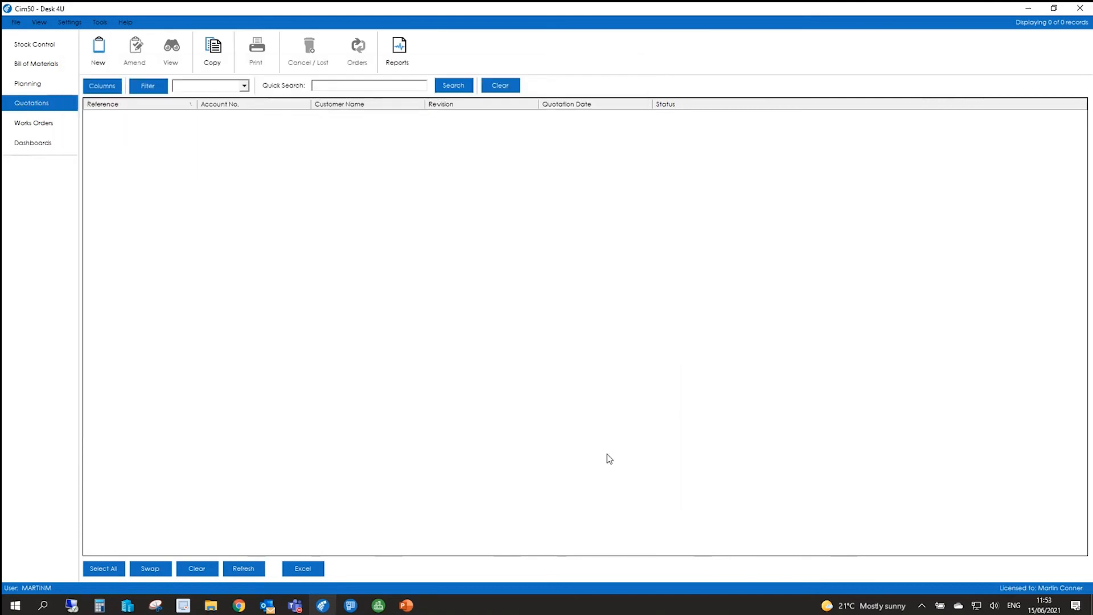
Minimise the open applications, switch to PowerPoint, and present the slide show from the current slide through to the Data Migration slide.
{"action": "left_click", "coordinate": [1028, 8]}
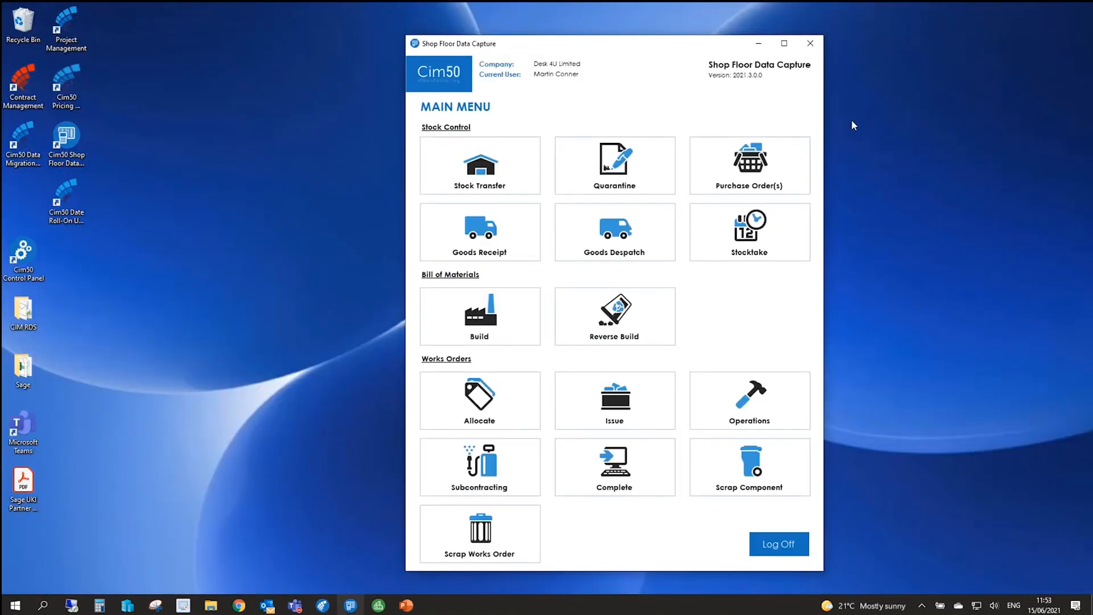
{"action": "left_click", "coordinate": [758, 44]}
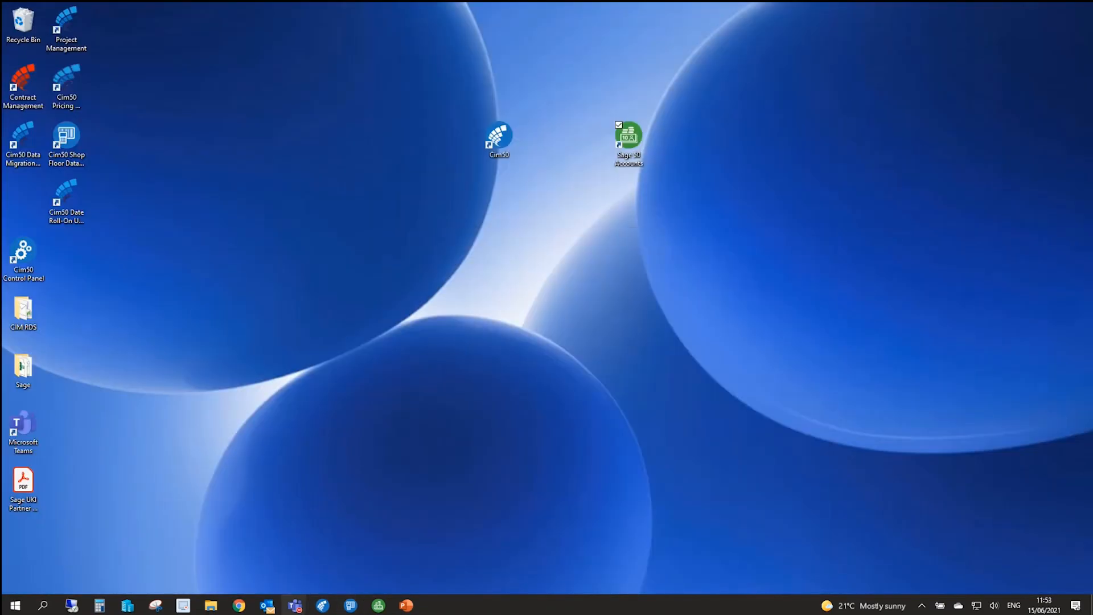
{"action": "left_click", "coordinate": [405, 603]}
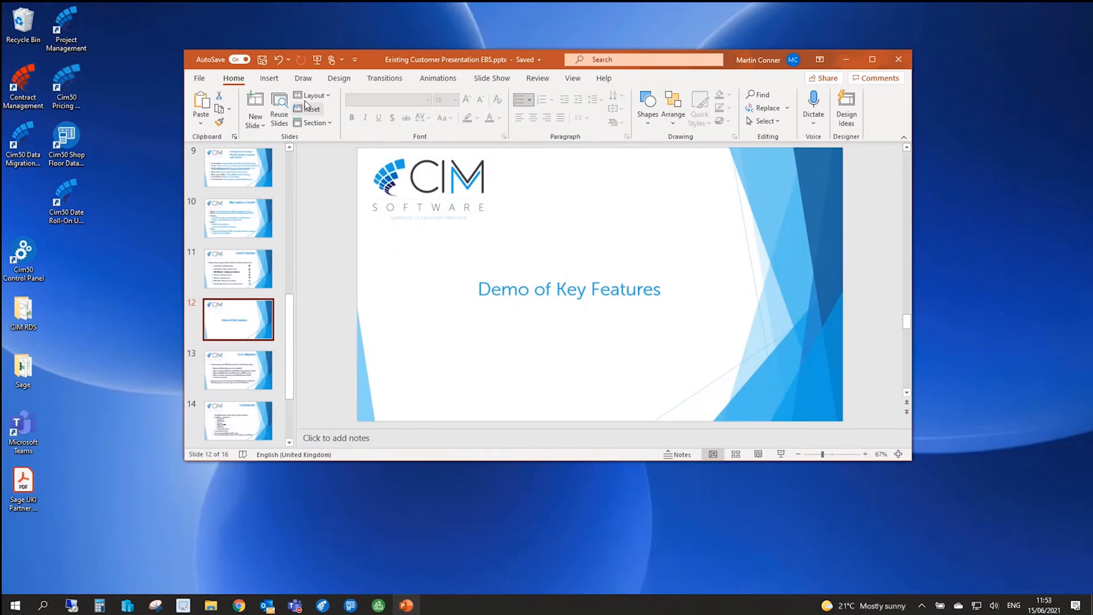
{"action": "left_click", "coordinate": [483, 81]}
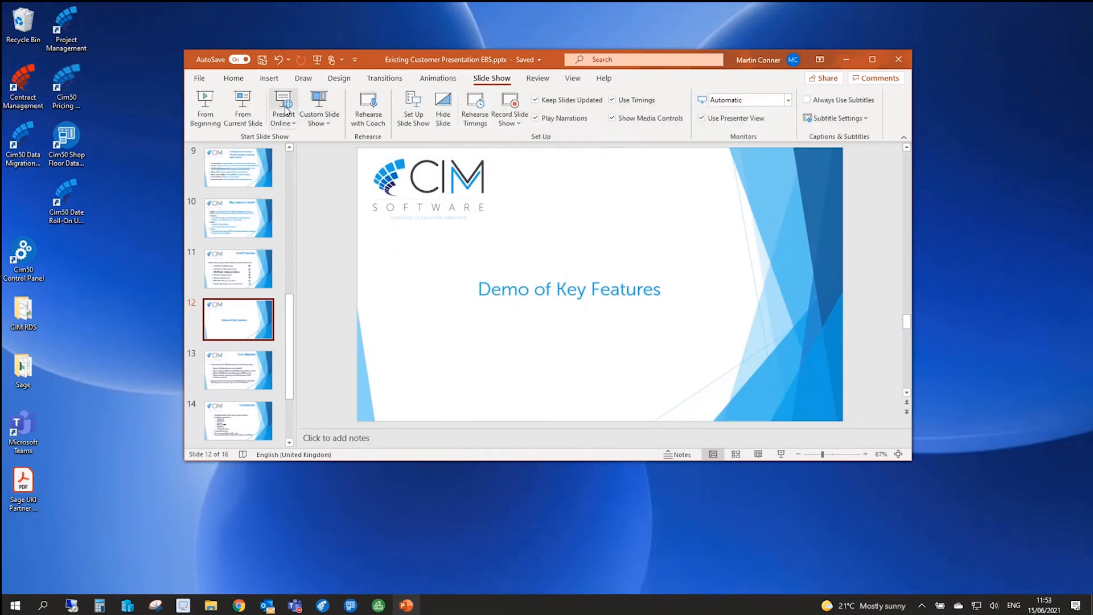
{"action": "left_click", "coordinate": [241, 111]}
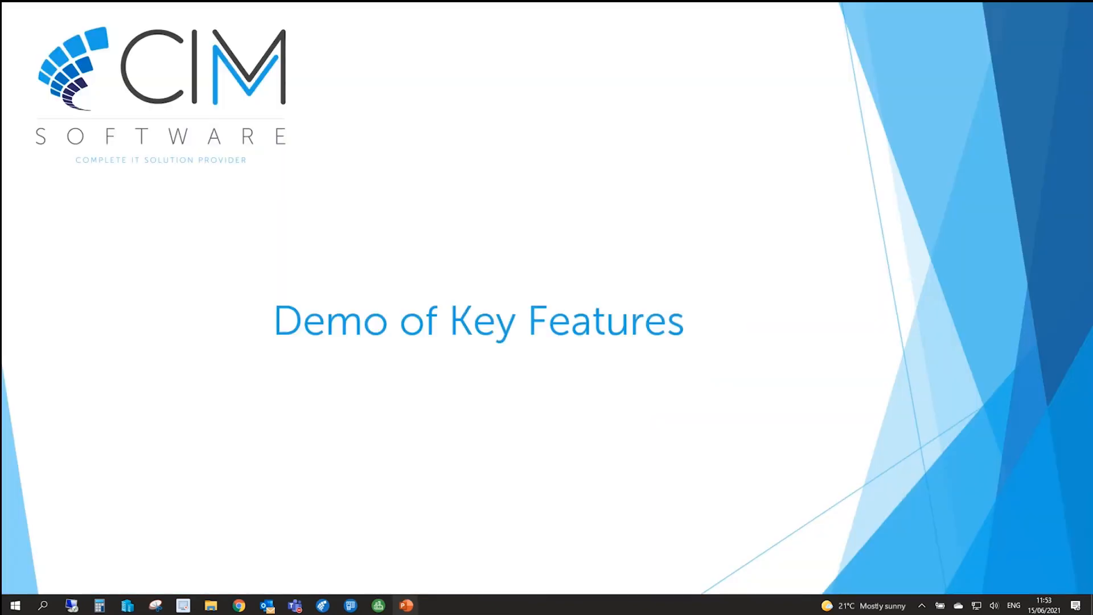
{"action": "key", "text": "Right"}
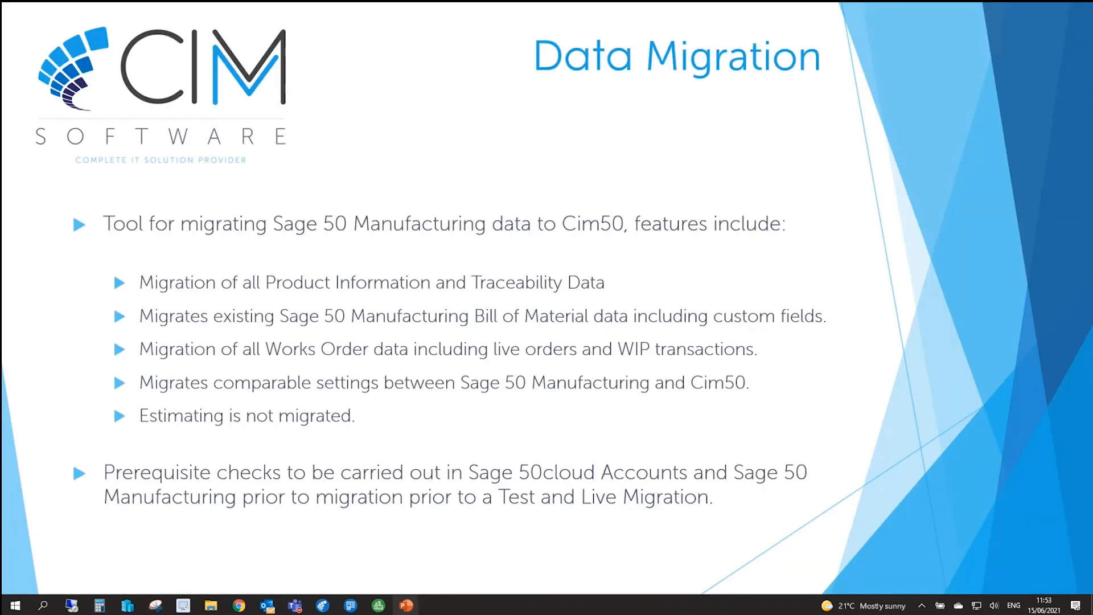